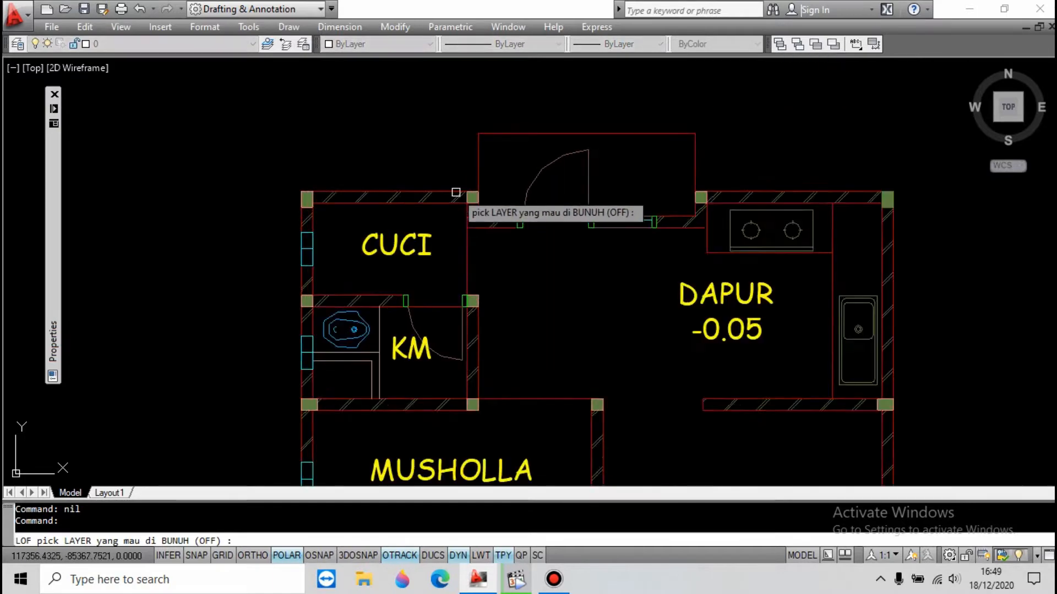
Turn off the room label, hatch, window, door and frame layers of the floor plan by picking objects on them
left_click(409, 255)
scroll(479, 219, "down", 6)
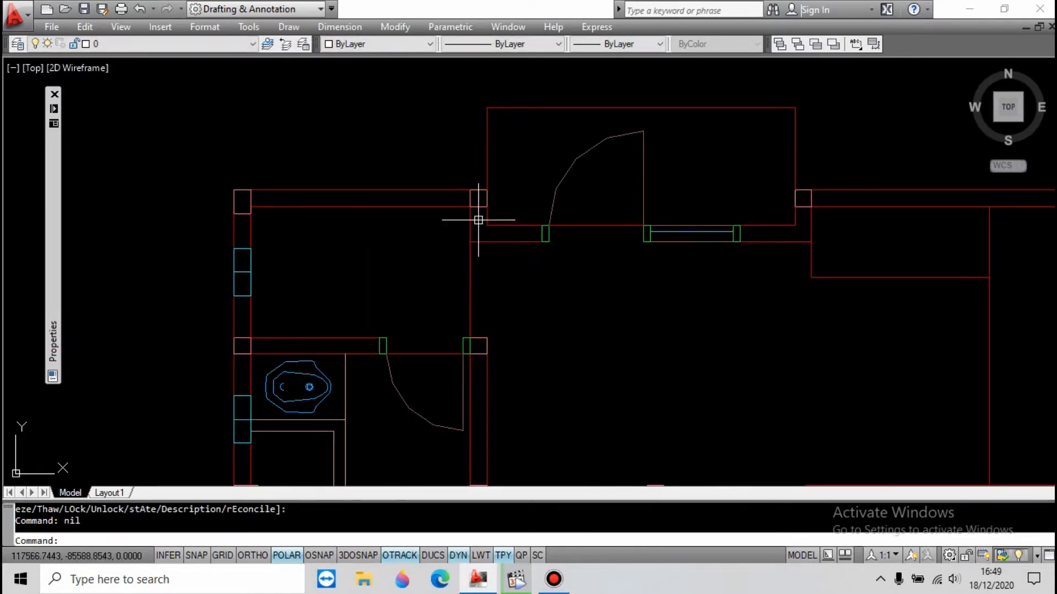
key("Return")
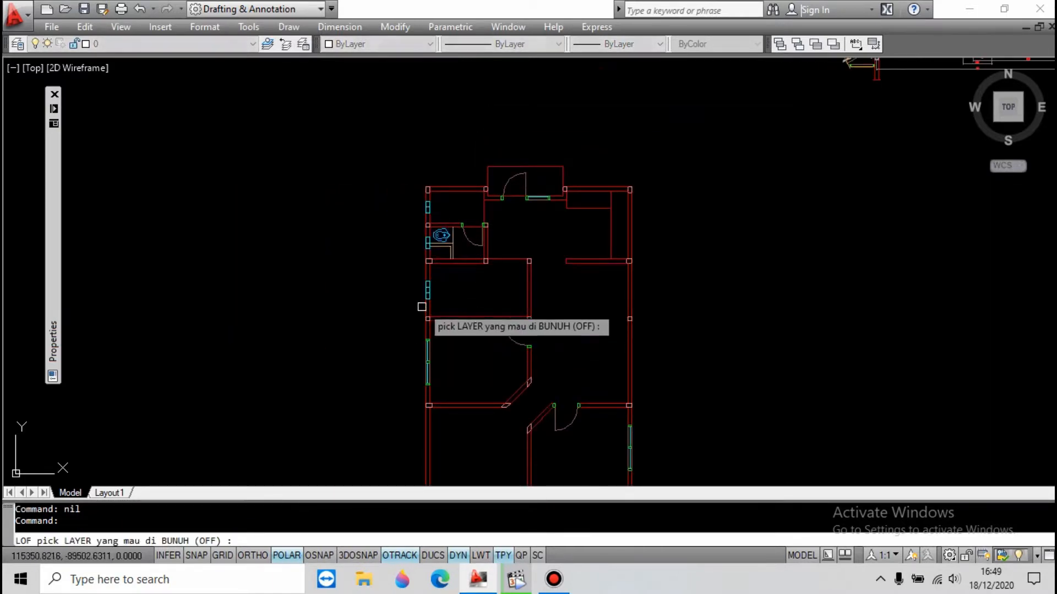
scroll(439, 266, "up", 5)
left_click(433, 270)
scroll(438, 259, "down", 5)
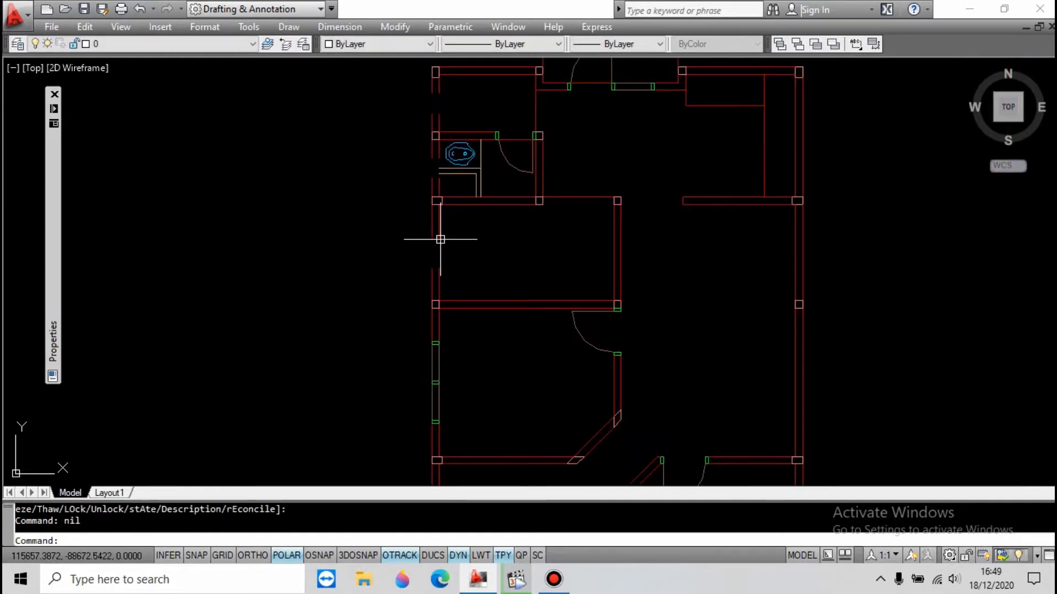
key("Return")
scroll(437, 352, "up", 8)
left_click(434, 330)
scroll(441, 283, "down", 7)
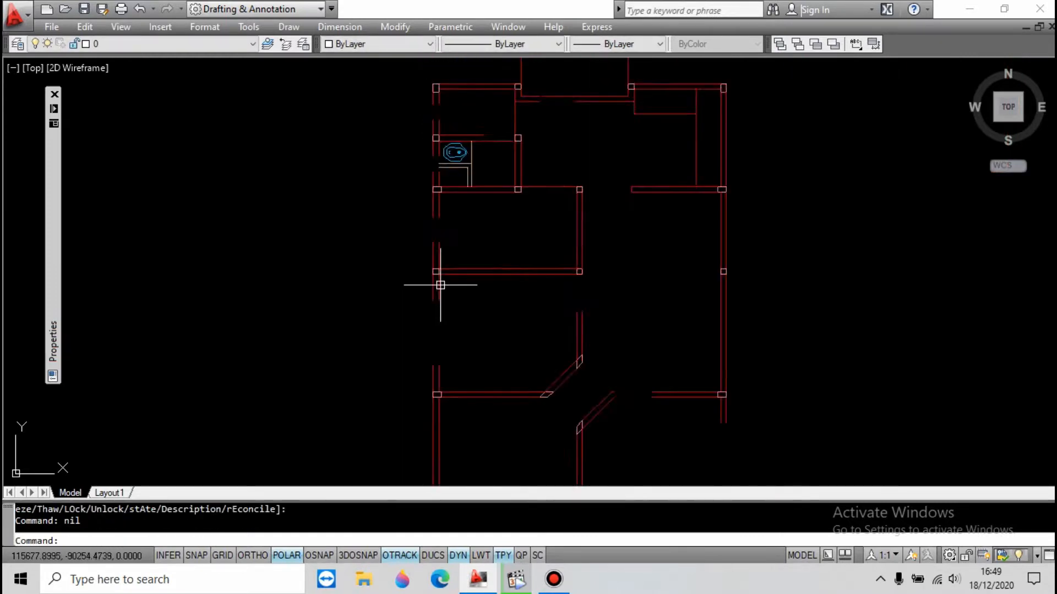
Copy the simplified floor plan about 14,900 units horizontally to below the roof truss detail, and turn all layers back on
left_click(604, 443)
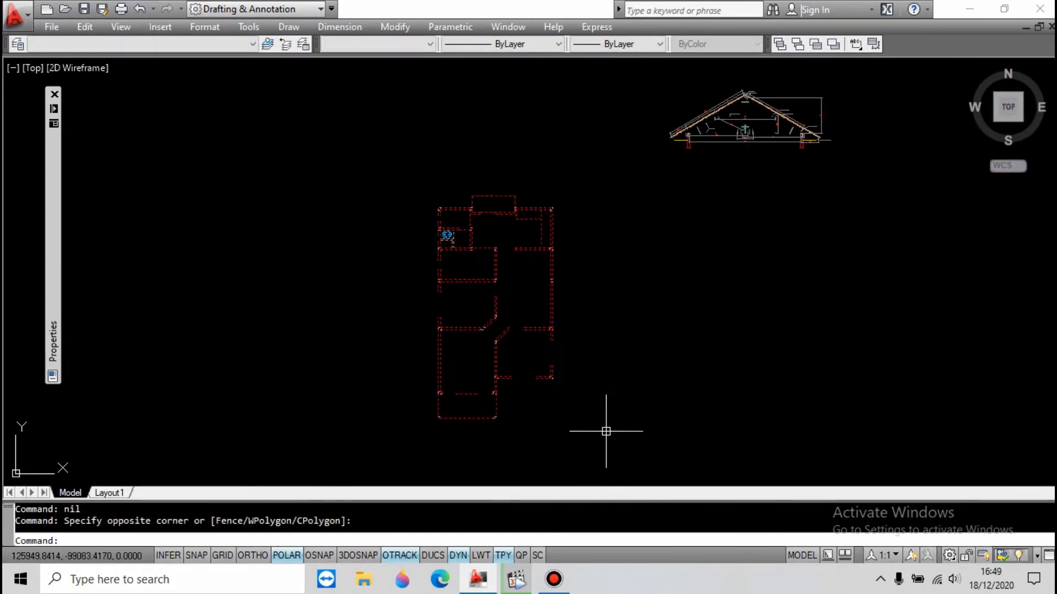
type("co")
key("Return")
left_click(581, 339)
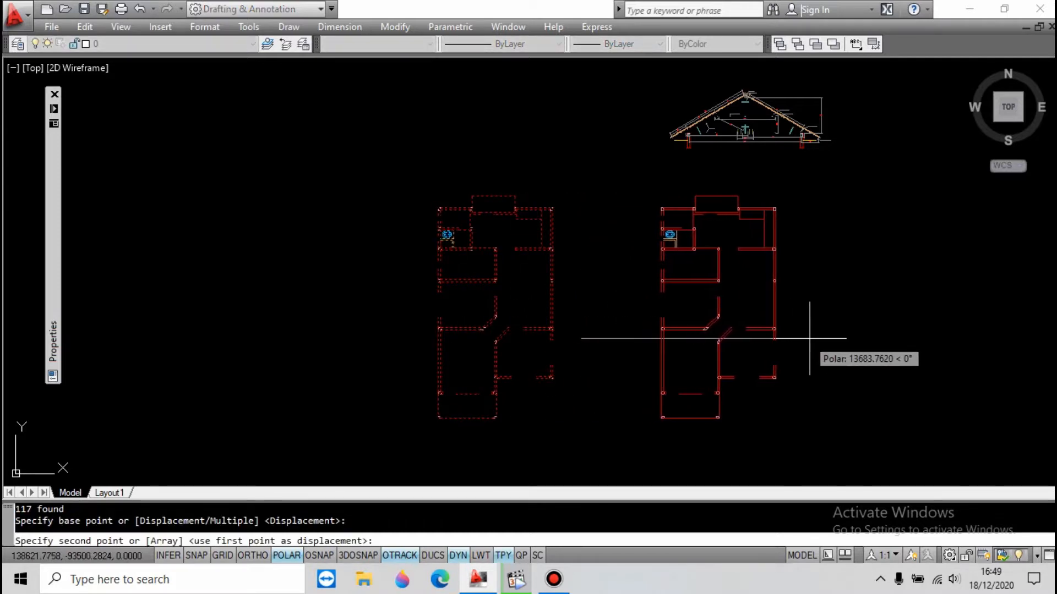
left_click(829, 338)
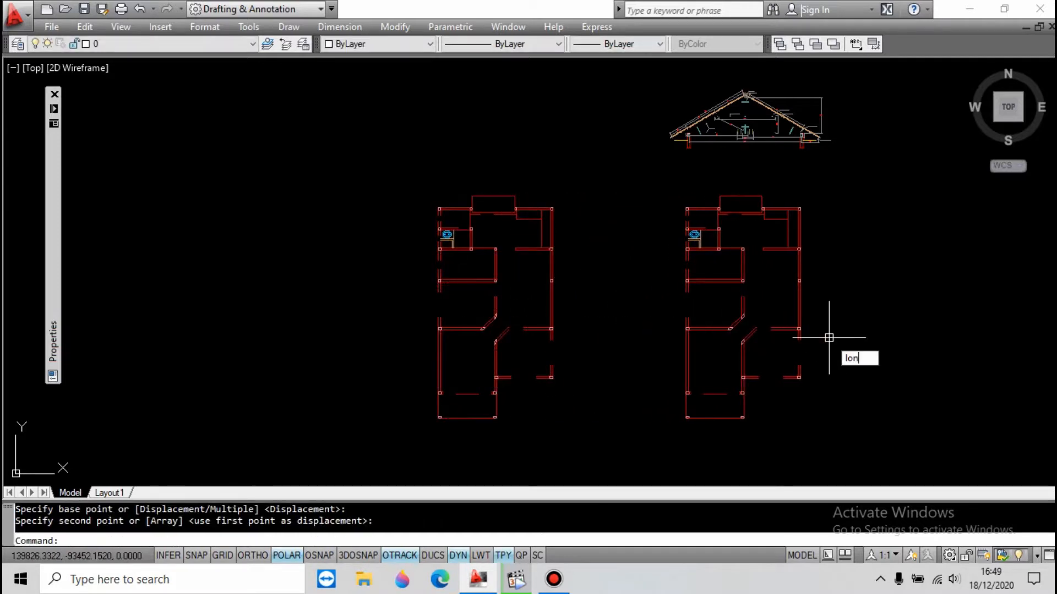
type("lon")
key("Return")
Erase the toilet and bathroom fixtures in the copied plan and extend the bathroom's outer wall lines across the window gap
scroll(809, 255, "up", 6)
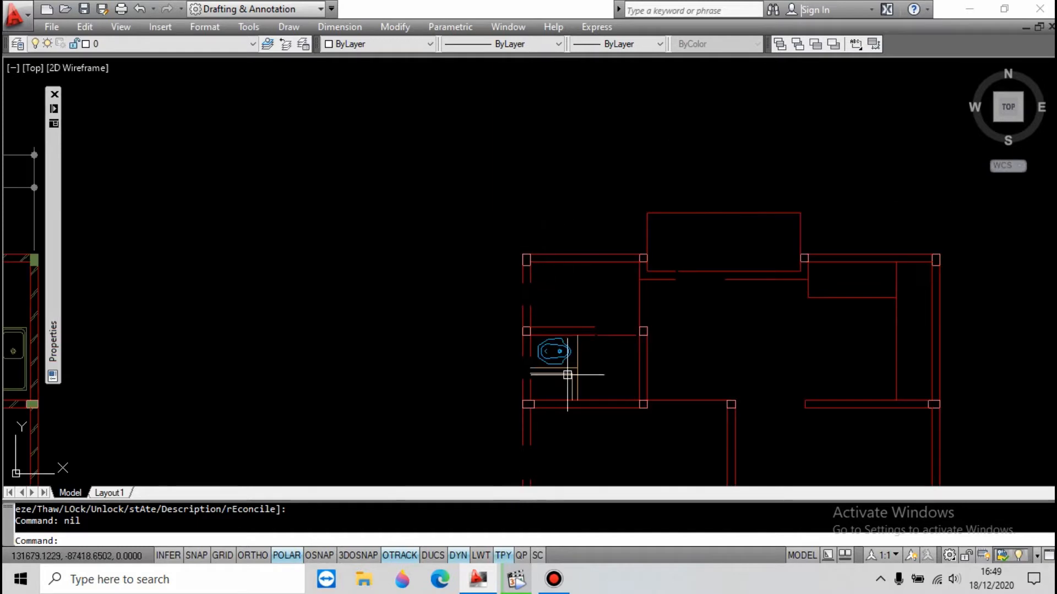
scroll(567, 375, "up", 2)
type("e")
key("Return")
left_click(594, 335)
left_click(552, 374)
key("Return")
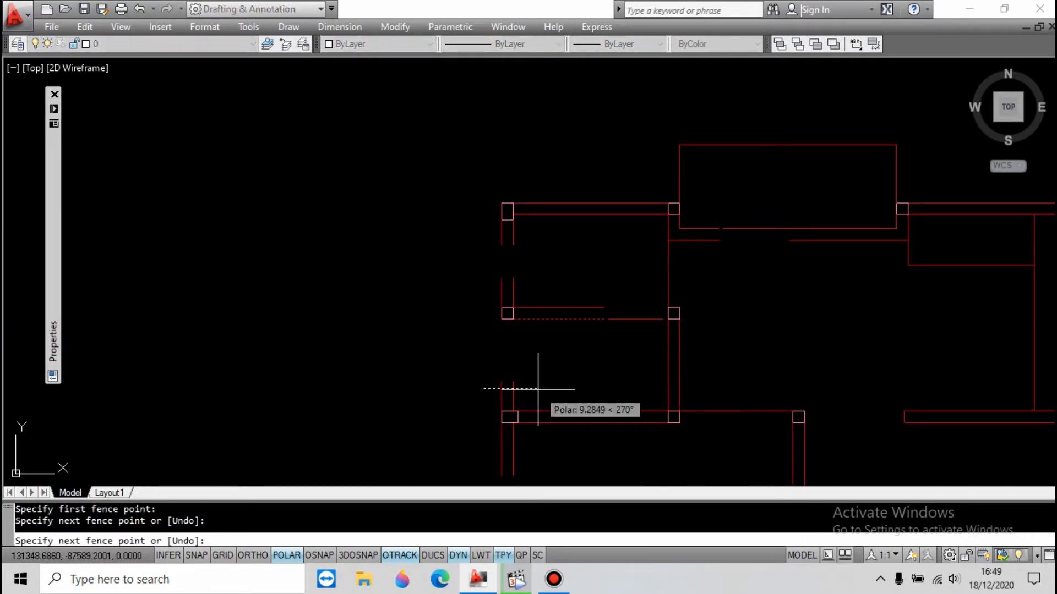
key("Escape")
Erase the short line at the bathroom doorway and extend the partition lines between bathroom and laundry to the opposite wall
left_click(626, 303)
left_click(615, 338)
type("e")
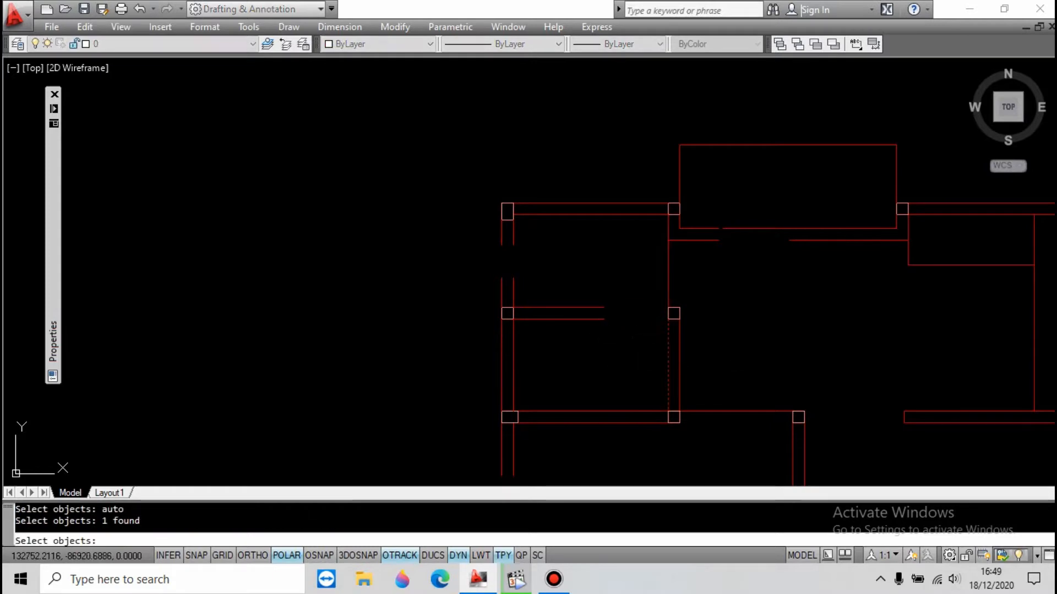
key("Return")
left_click(590, 290)
Erase the short wall stubs below the laundry's upper outer column and extend the outer wall lines up to that column
left_click(533, 252)
left_click(470, 231)
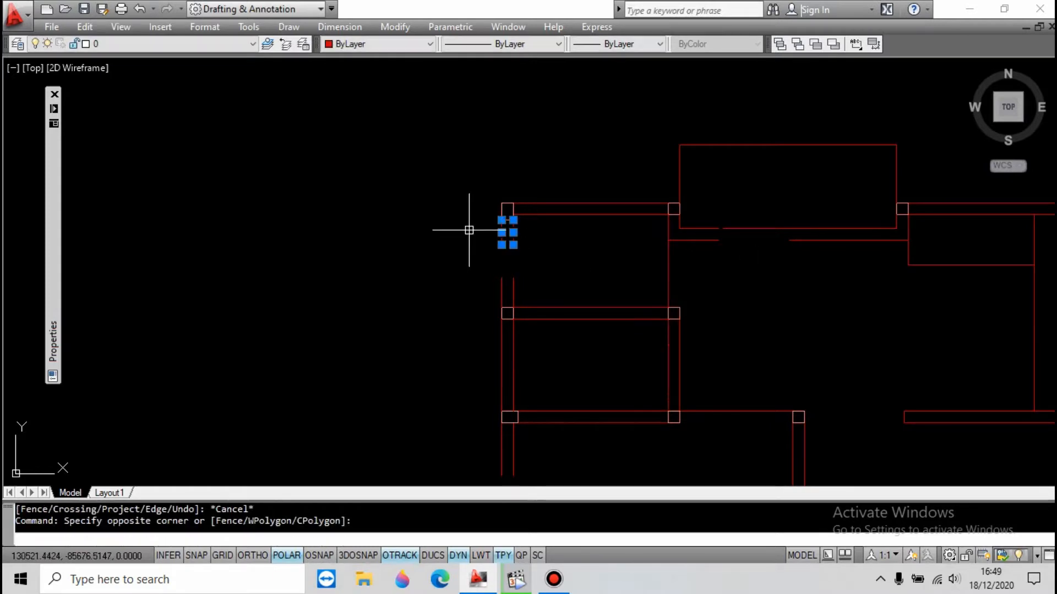
left_click(503, 221)
key("Return")
type("f")
key("Return")
key("Return")
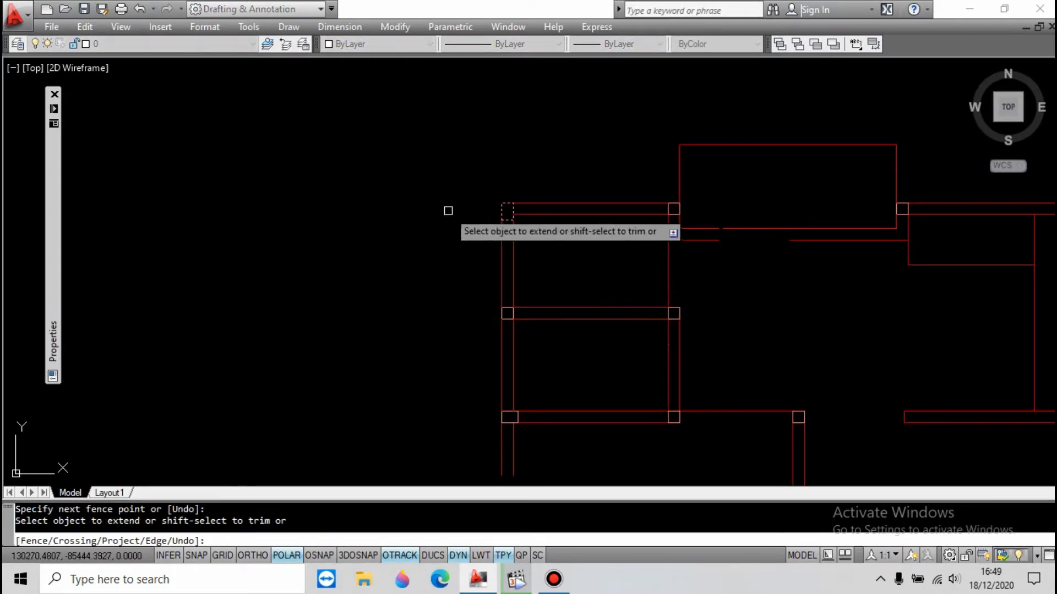
scroll(448, 209, "down", 4)
scroll(593, 217, "up", 6)
key("Escape")
Erase the short upper line beside the rear door opening and extend the remaining upper line to the porch's side line
scroll(465, 206, "up", 2)
left_click(463, 206)
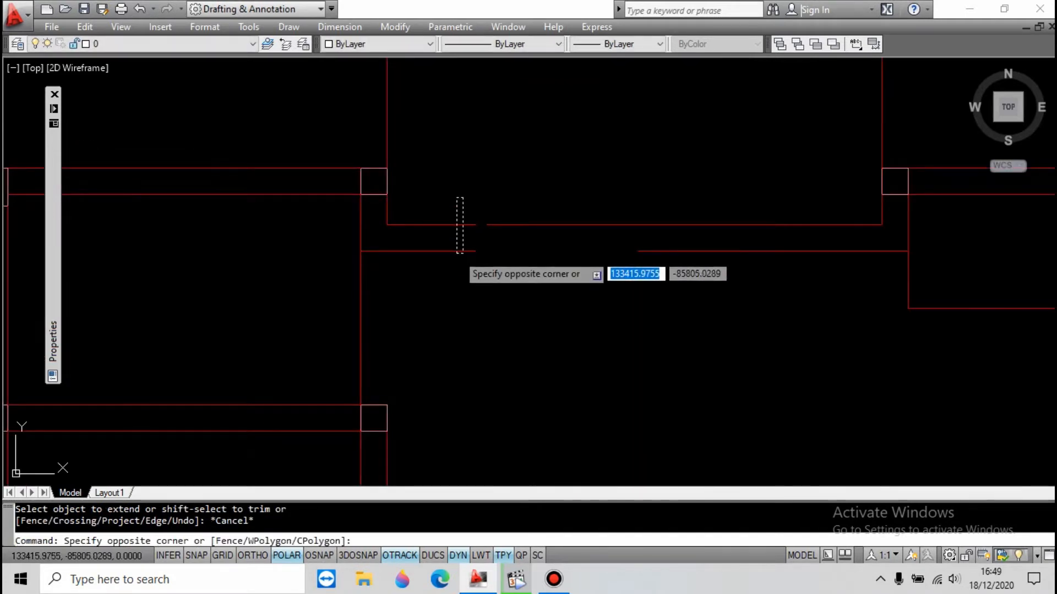
left_click(455, 229)
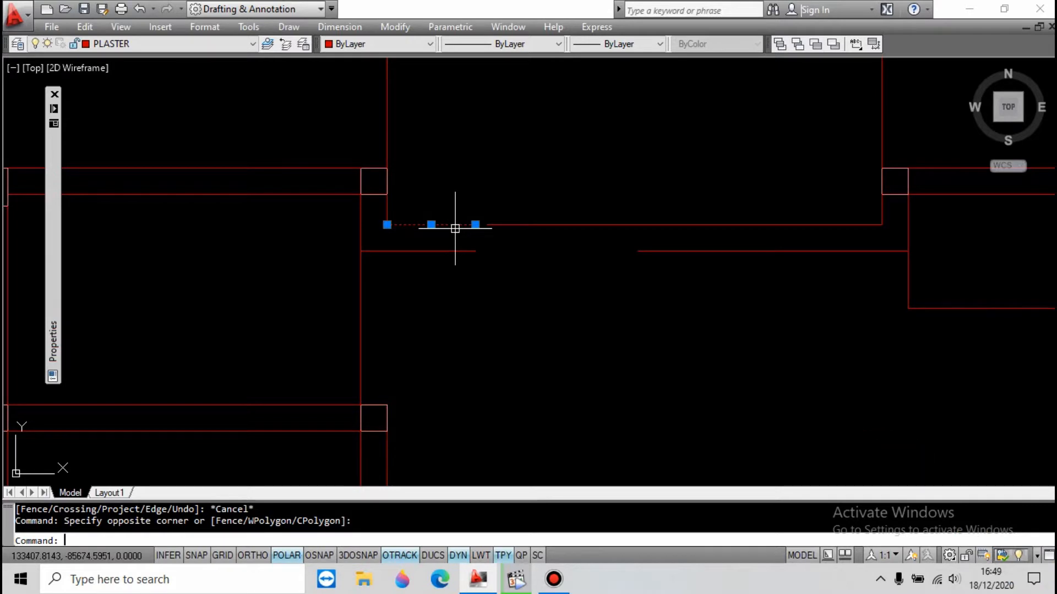
key("Delete")
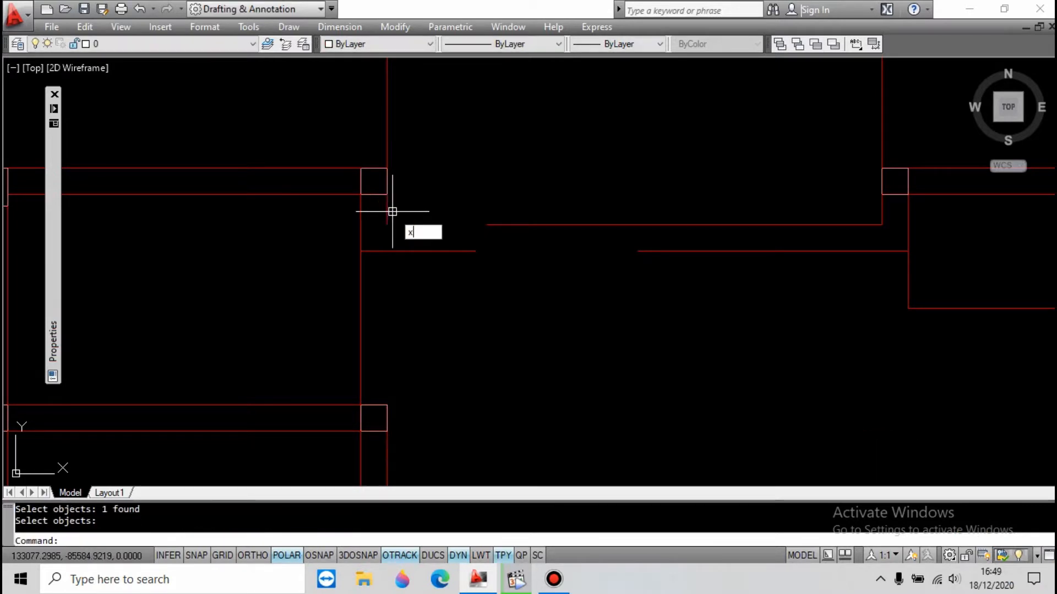
key("space")
left_click(387, 212)
key("space")
left_click(495, 226)
key("Escape")
Erase the short lower line beside the rear door opening and extend the remaining lower line to the laundry room wall
left_click(452, 237)
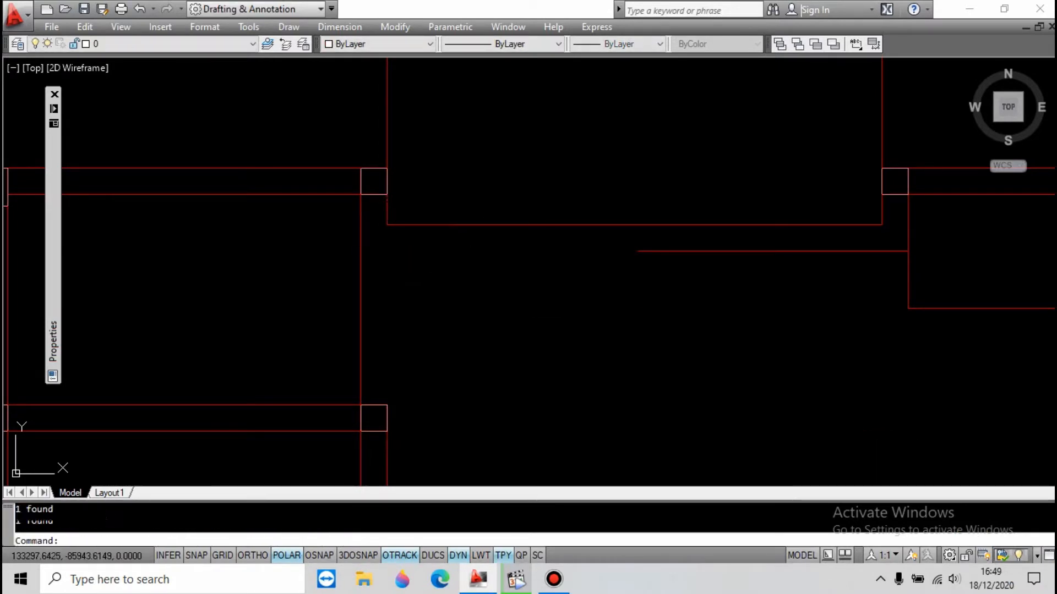
left_click(382, 293)
left_click(308, 353)
key("space")
left_click(659, 243)
left_click(649, 266)
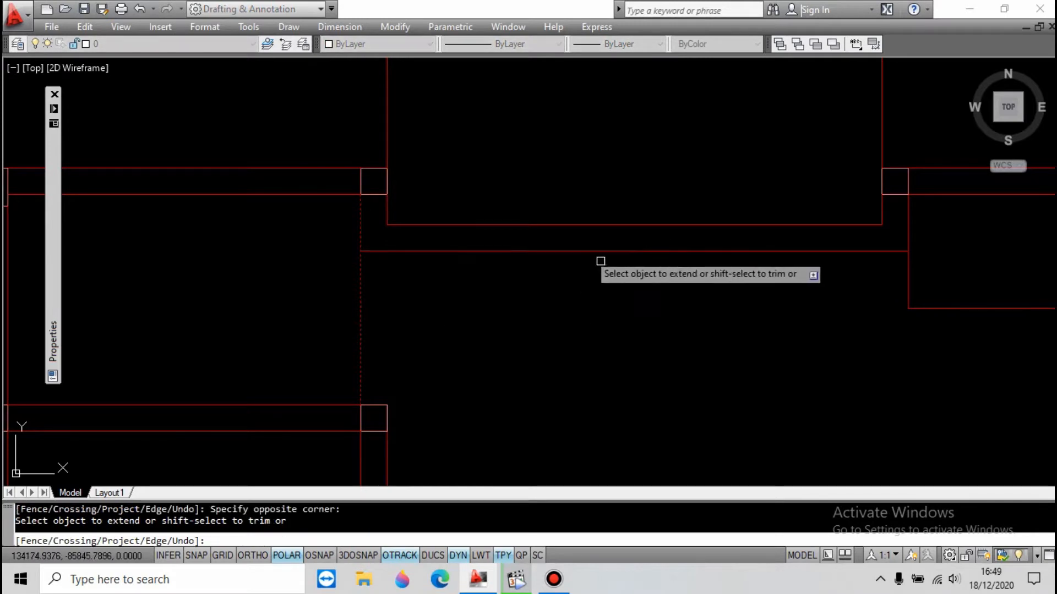
scroll(496, 229, "down", 3)
scroll(504, 235, "up", 6)
key("Escape")
key("Escape")
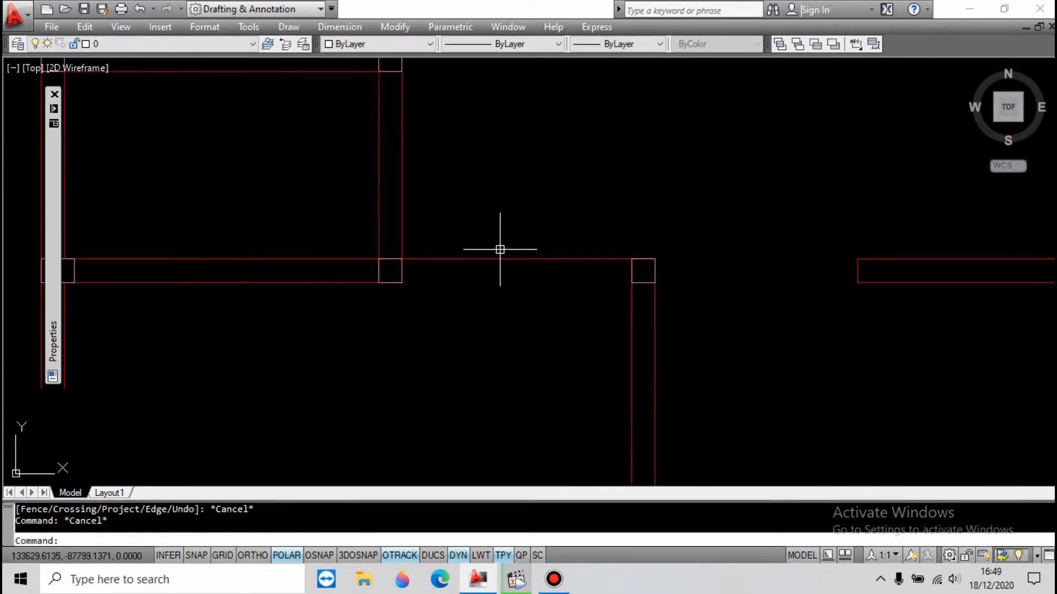
Copy the single wall line above the prayer room to the column's lower edge, using endpoint snaps, to complete the double wall
type("o")
key("space")
right_click(627, 202, "shift")
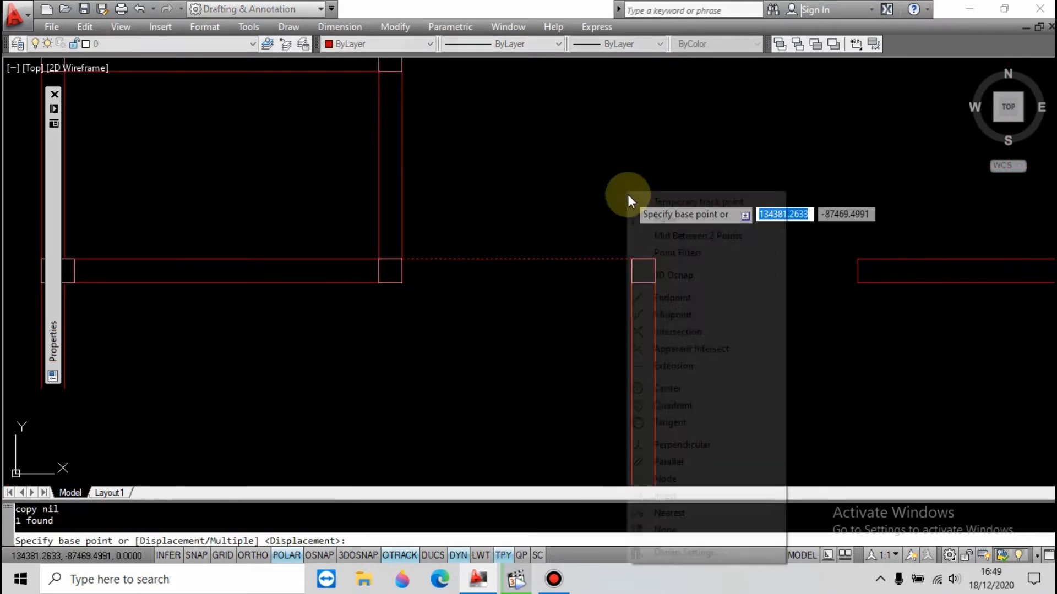
left_click(658, 295)
left_click(633, 260)
right_click(633, 249, "shift")
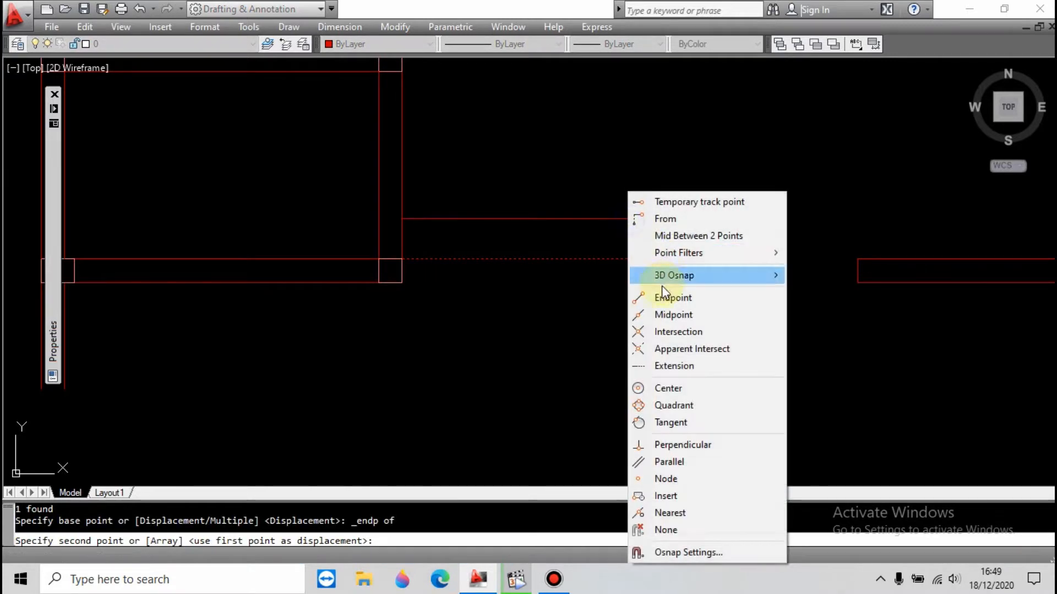
left_click(663, 295)
key("Escape")
scroll(589, 221, "down", 5)
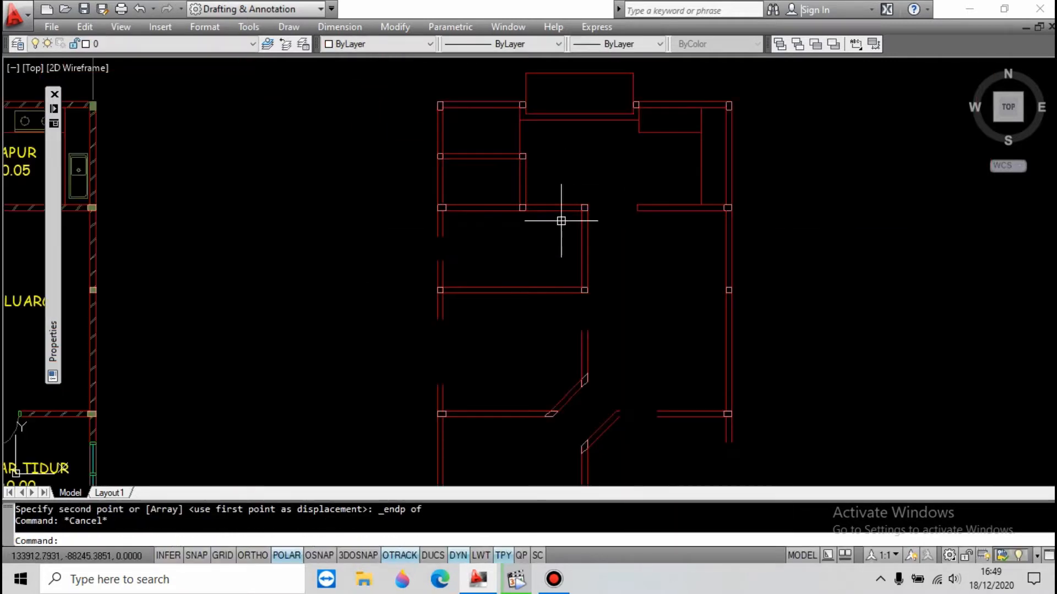
key("Escape")
Extend the prayer room's outer wall lines across the window gap up to the corner column
scroll(458, 220, "up", 5)
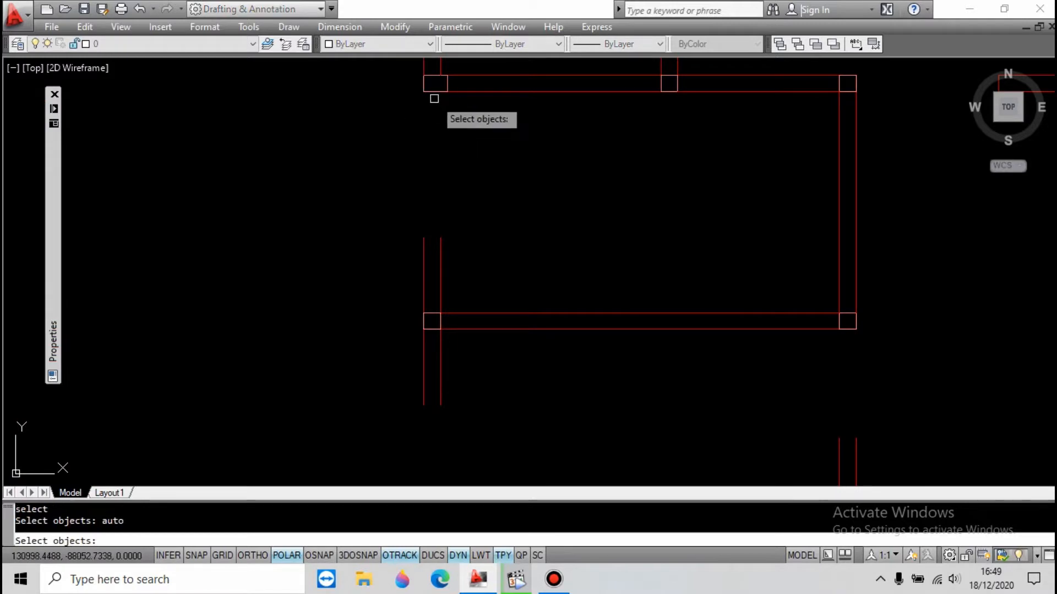
left_click(434, 91)
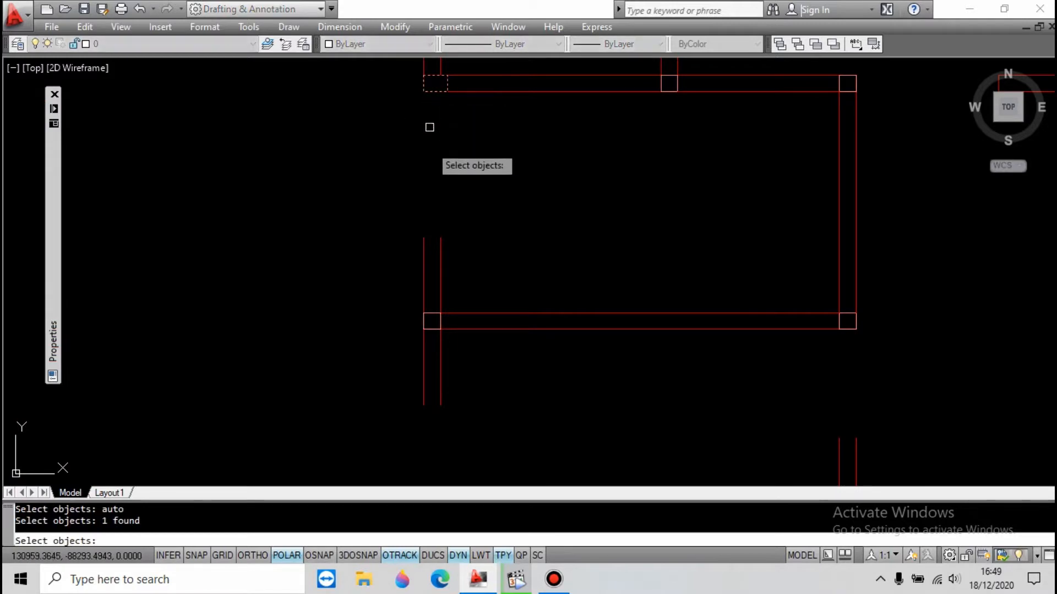
left_click(449, 271)
key("Return")
left_click(422, 247)
scroll(494, 184, "down", 7)
scroll(496, 248, "up", 5)
key("Escape")
Erase the short outer wall stubs at the bedroom window and extend the lower wall lines up to the column above
left_click(485, 193)
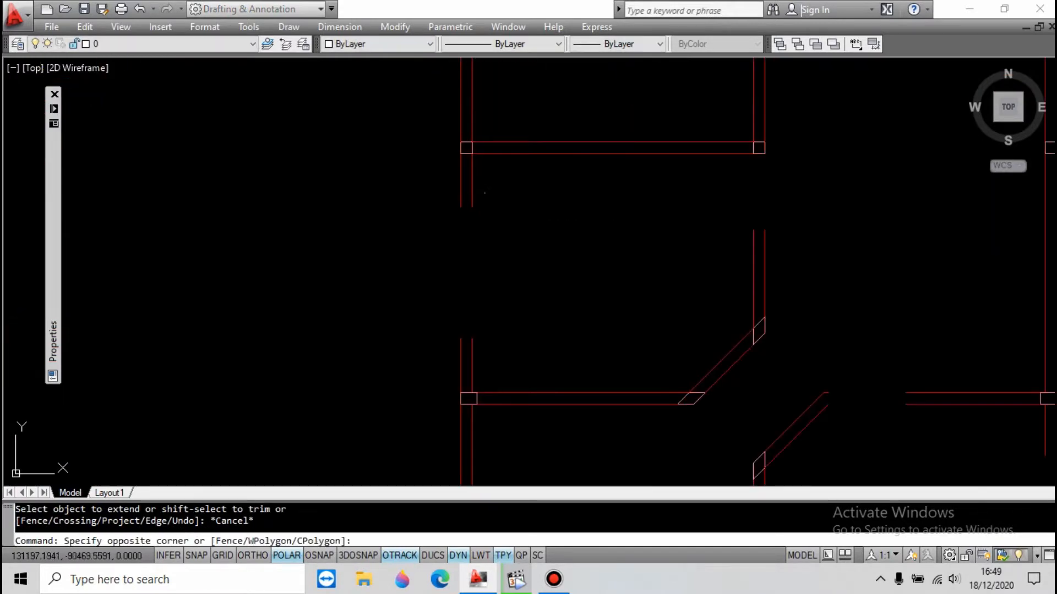
key("Return")
left_click(465, 153)
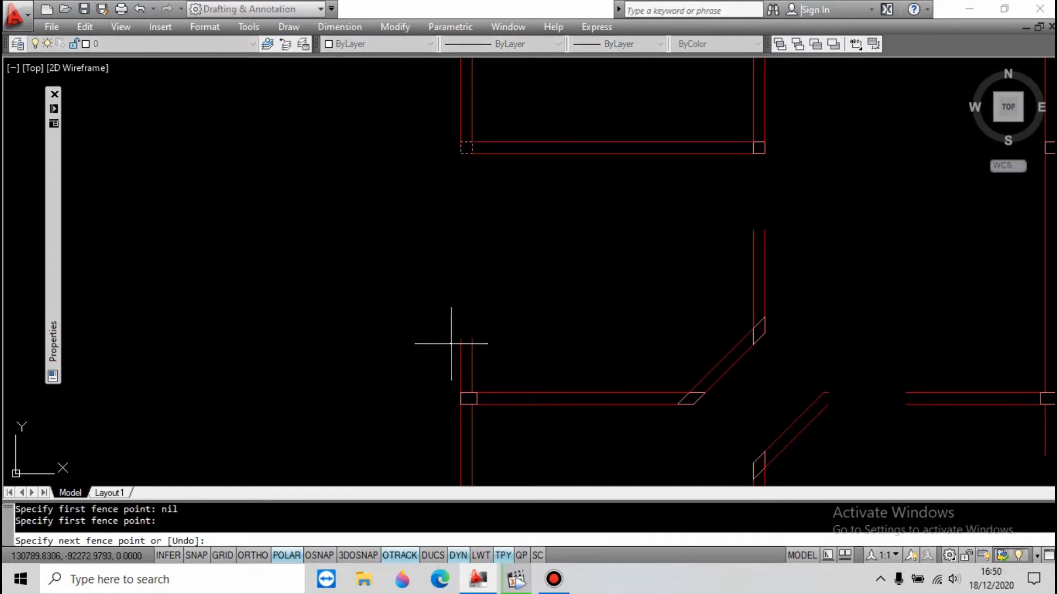
left_click(488, 367)
key("Return")
scroll(466, 198, "down", 6)
scroll(459, 309, "up", 6)
key("Escape")
Erase the leftover front wall segments behind the terrace and extend the wall lines to close the gap between the columns
scroll(614, 387, "down", 2)
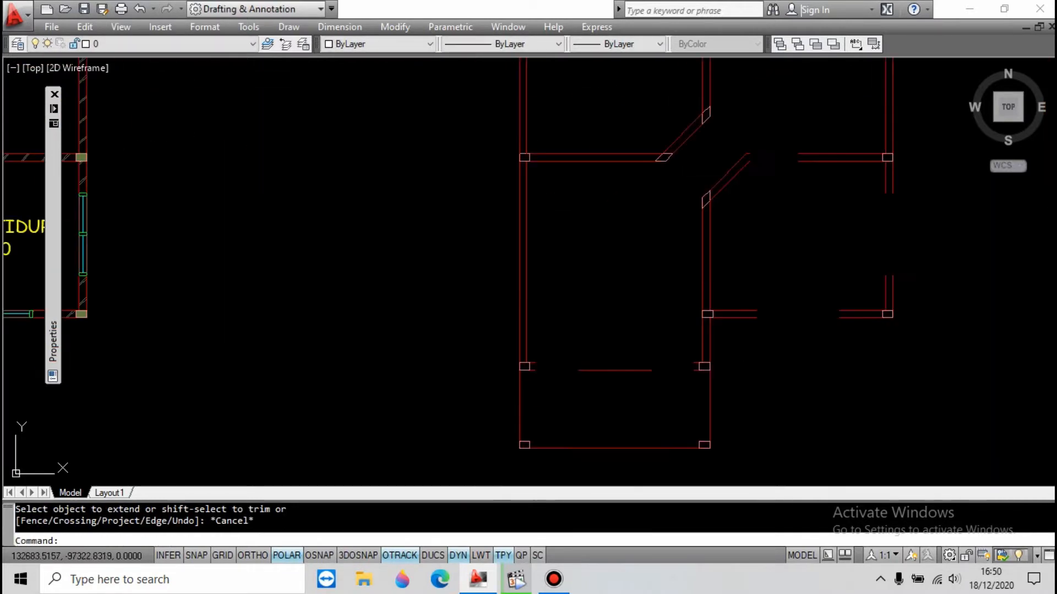
left_click(622, 300)
left_click(597, 394)
key("Delete")
scroll(696, 330, "up", 6)
left_click(694, 310)
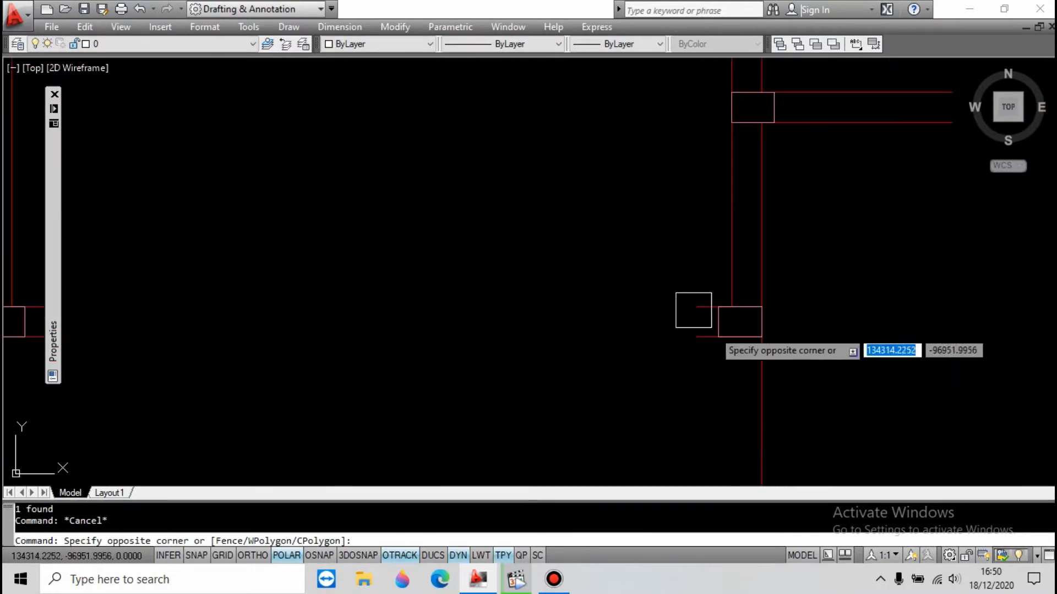
left_click(719, 343)
type("e")
left_click(154, 342)
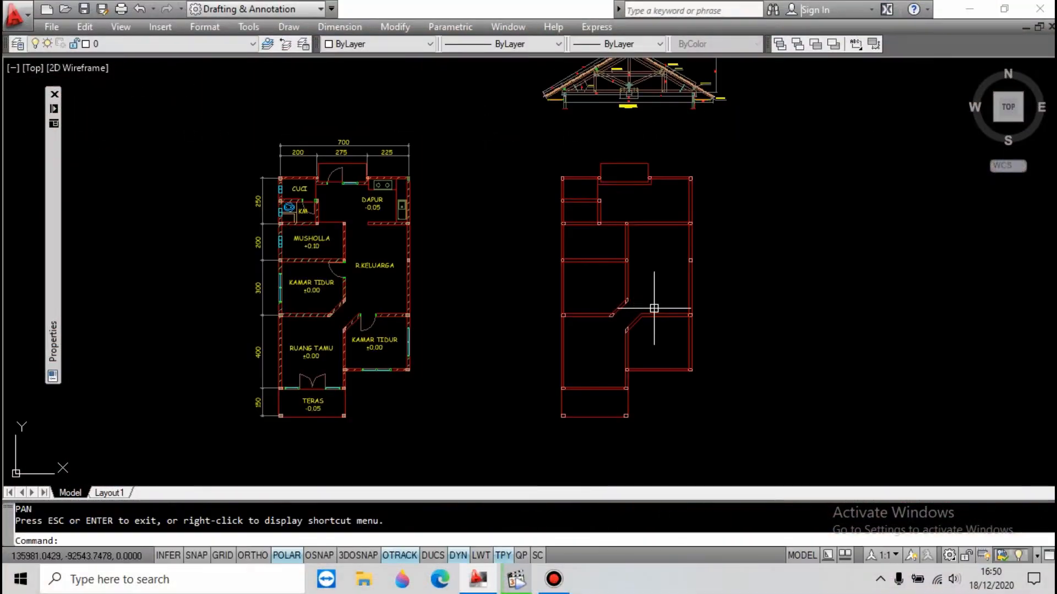
Save the drawing and place a vertical construction line through the lower outer endpoint of the truss detail's left wall
key("ctrl+s")
type("xl")
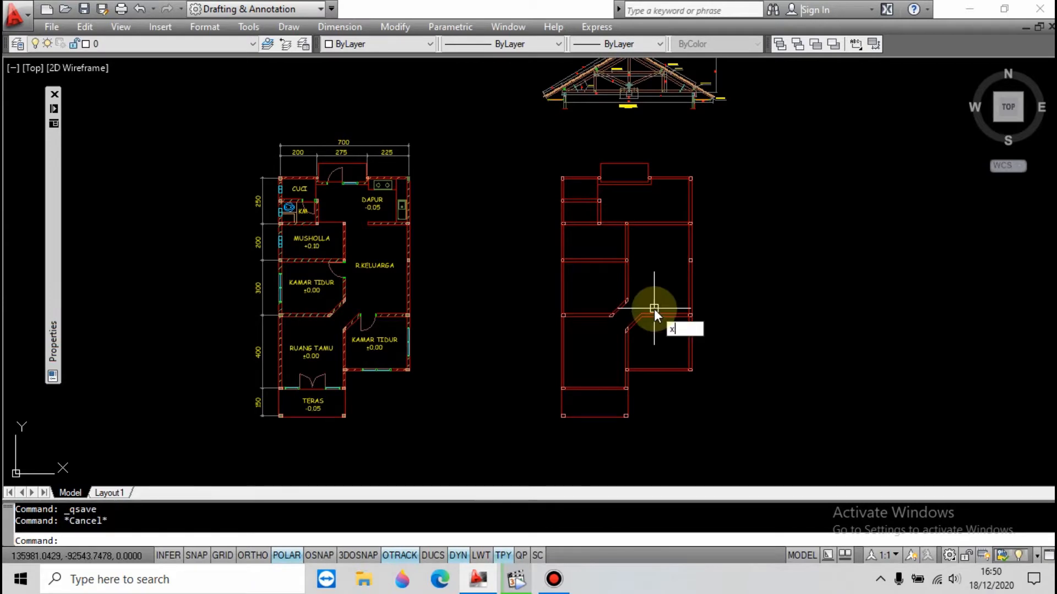
key("Return")
type("v")
key("Return")
scroll(634, 329, "down", 1)
scroll(617, 225, "up", 5)
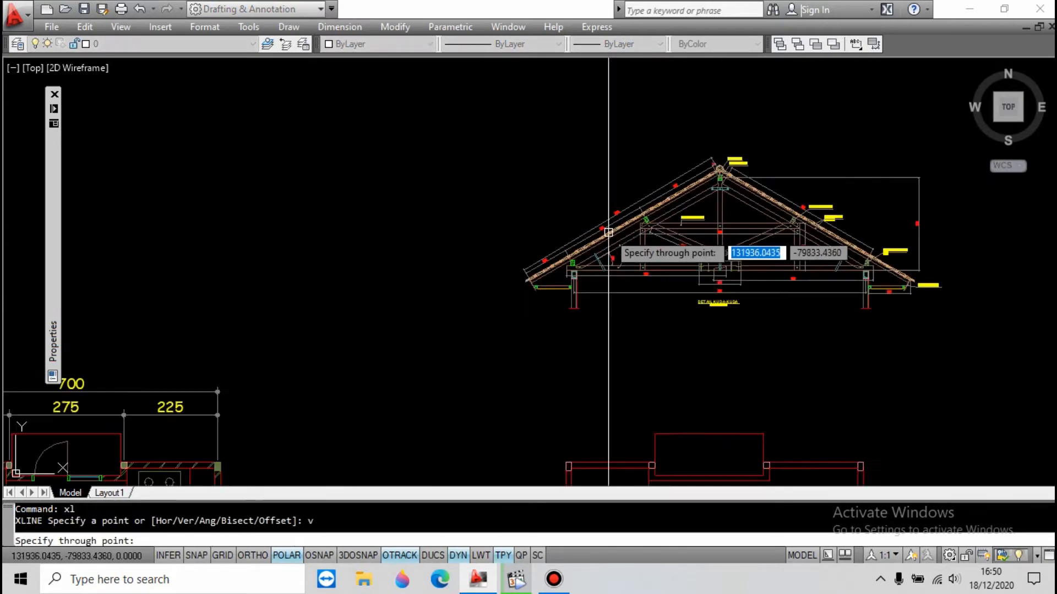
right_click(532, 276, "shift")
left_click(563, 297)
scroll(512, 355, "up", 3)
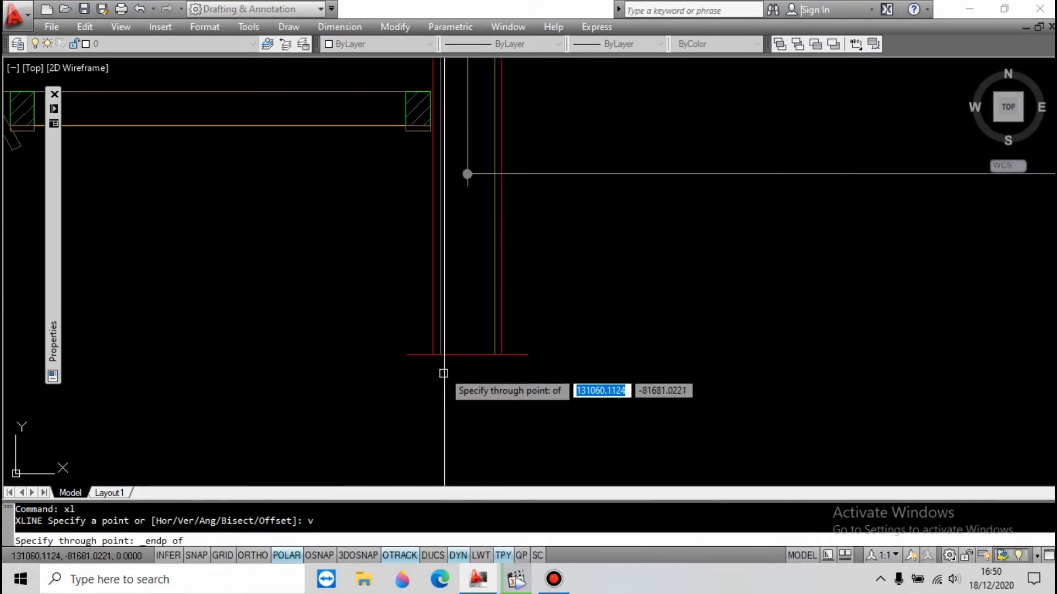
left_click(435, 354)
scroll(390, 298, "down", 7)
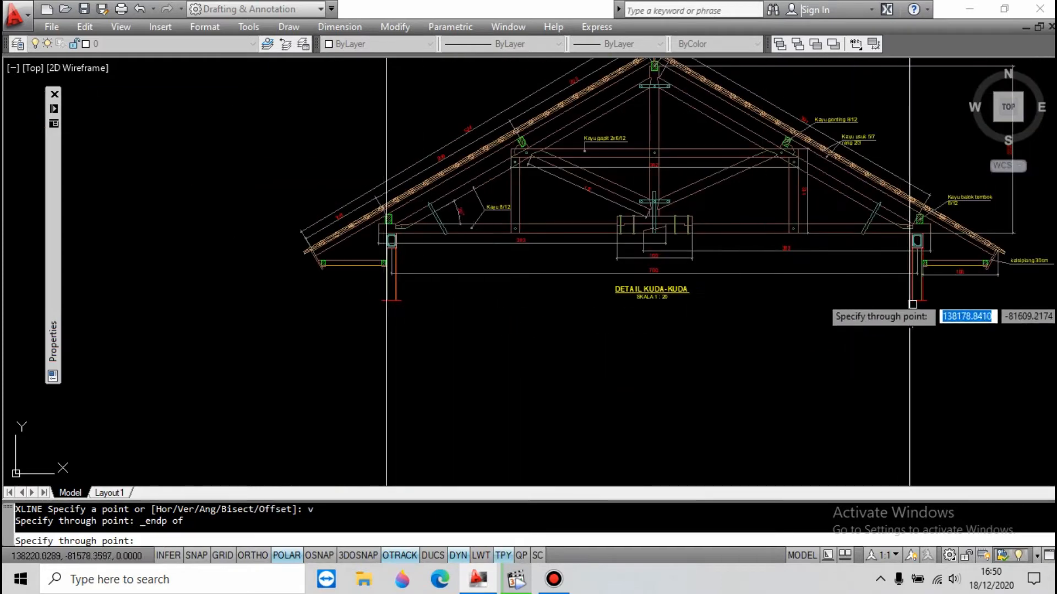
scroll(933, 291, "up", 5)
right_click(933, 290, "shift")
key("Escape")
scroll(688, 224, "down", 6)
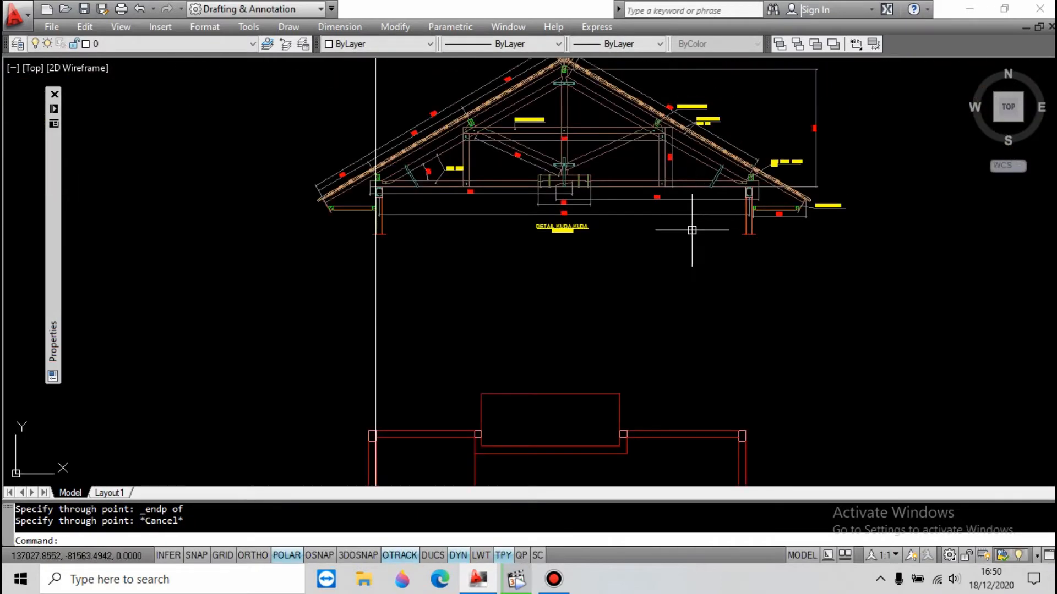
Move the simplified floor plan by its upper outer corner perpendicularly onto the vertical construction line below the truss detail
scroll(532, 273, "down", 5)
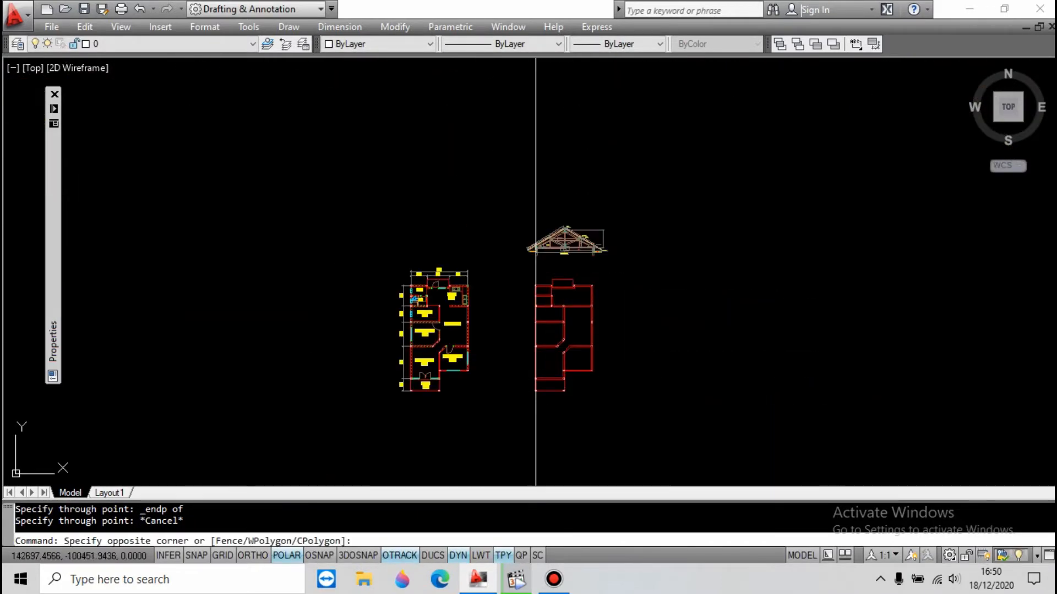
left_click(630, 410)
type("m")
key("Return")
scroll(495, 184, "up", 6)
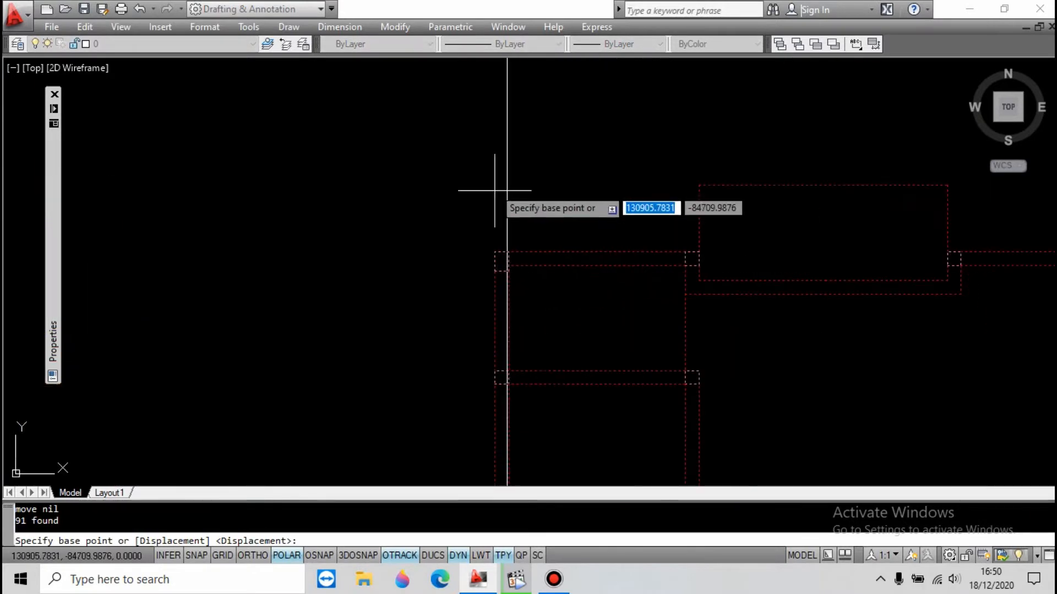
right_click(495, 184, "shift")
left_click(535, 292)
left_click(495, 241)
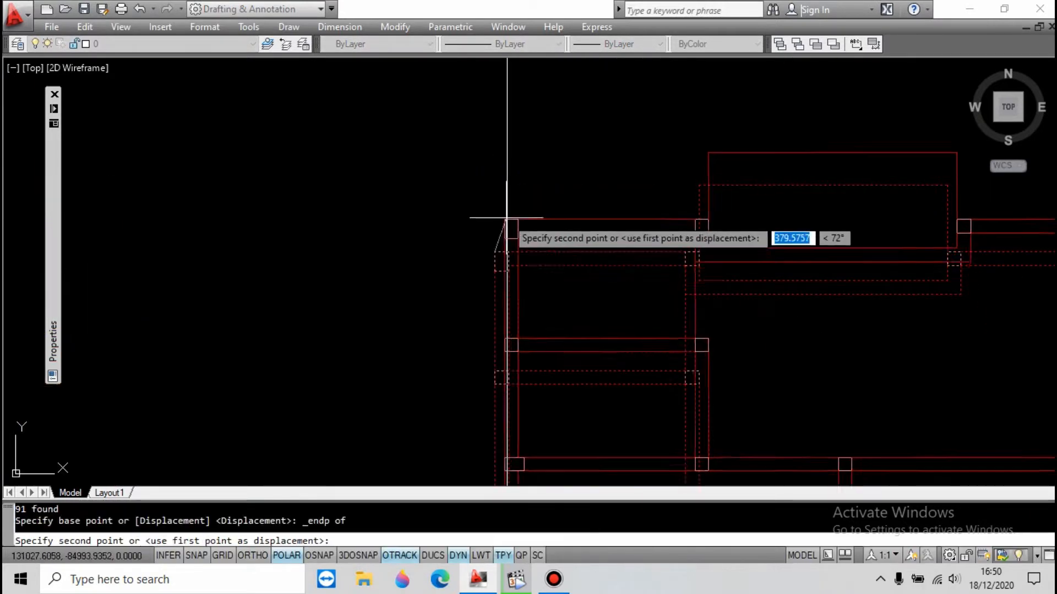
right_click(502, 230, "shift")
left_click(582, 445)
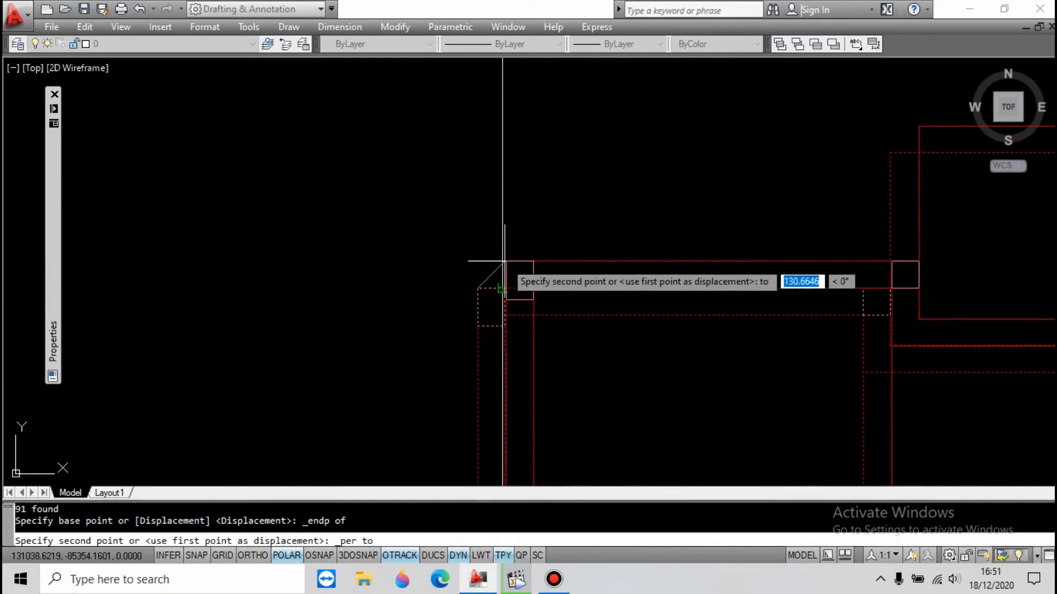
left_click(501, 280)
scroll(439, 379, "down", 4)
scroll(556, 292, "up", 5)
key("Escape")
key("Escape")
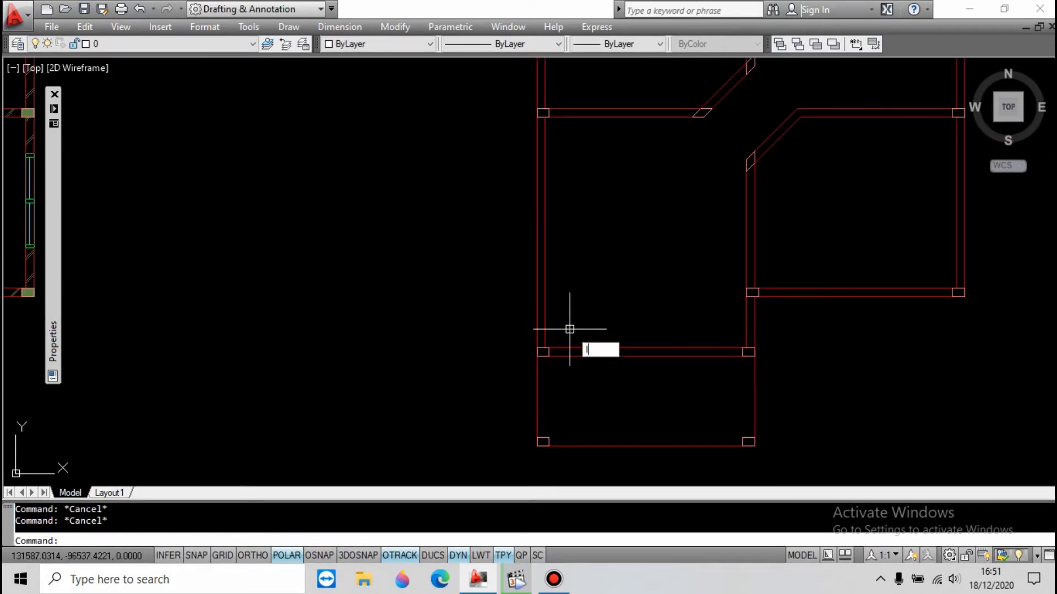
Draw a 2000-long line at 45° from the inner wall corner at the left column behind the terrace
scroll(551, 334, "up", 4)
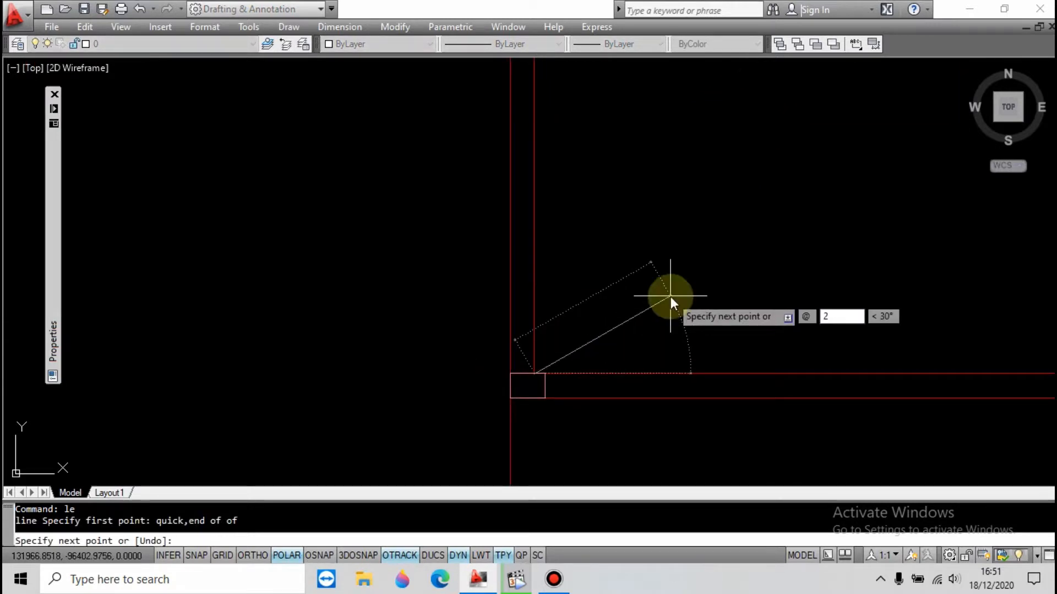
type("00")
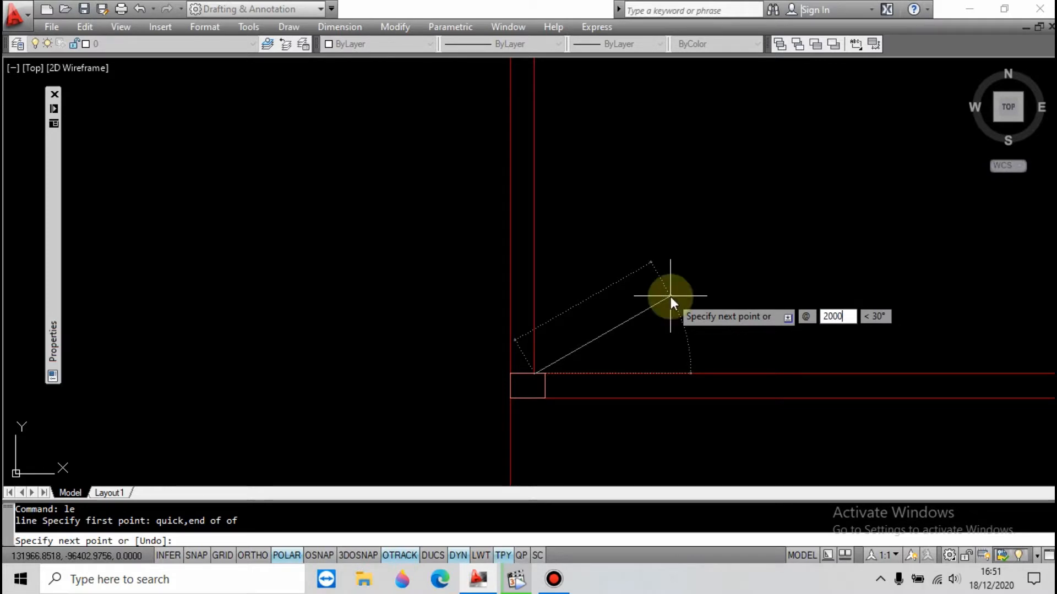
type("0")
key("Tab")
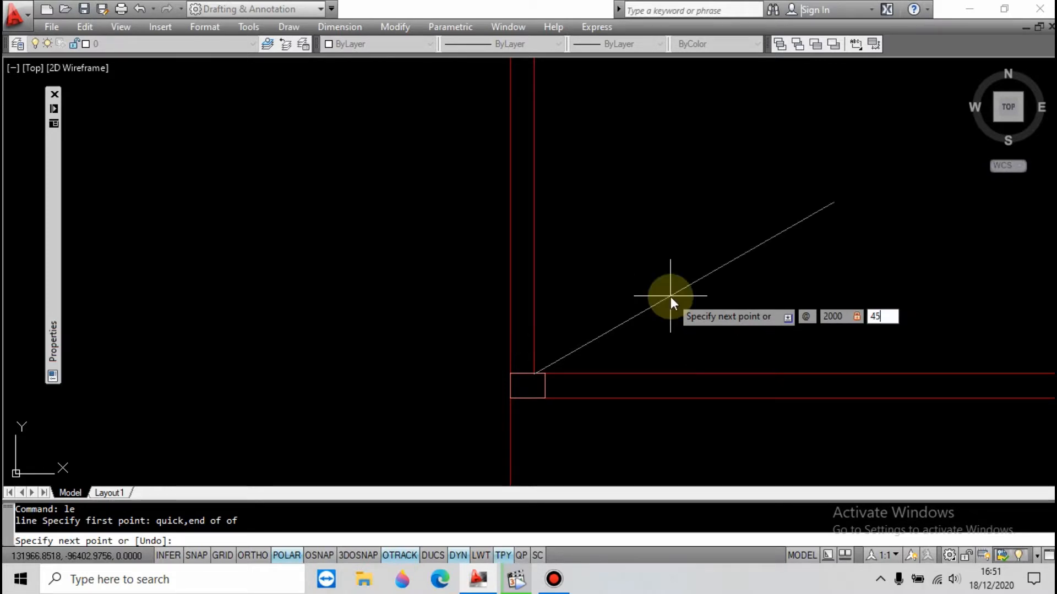
key("Return")
key("Escape")
key("Escape")
scroll(515, 377, "down", 5)
scroll(555, 338, "up", 4)
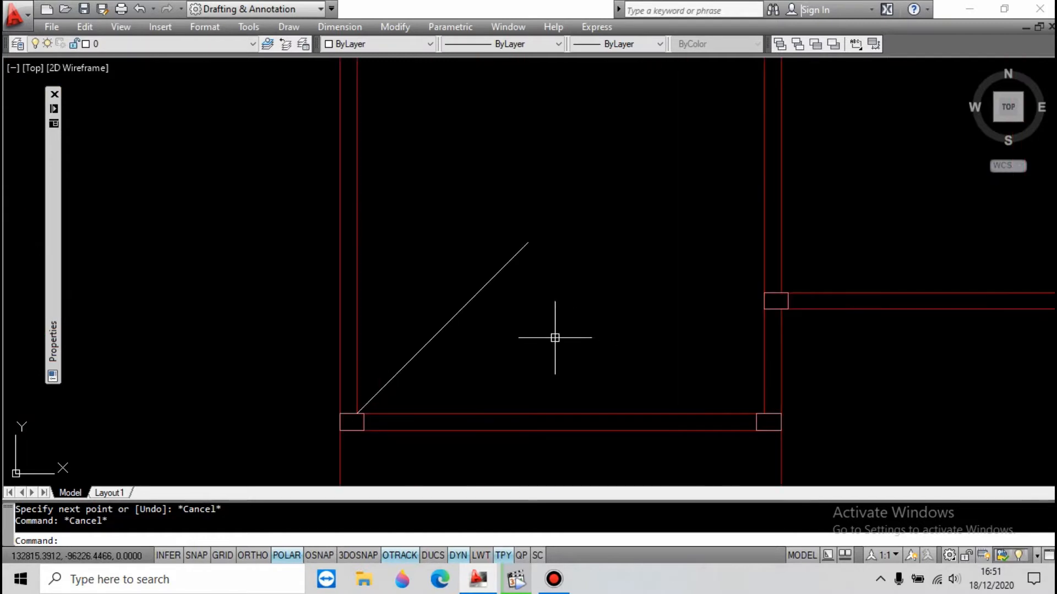
Mirror the 45° line across a vertical axis in the front room, keeping the original
left_click(555, 338)
left_click(478, 267)
type("mi")
key("Return")
left_click(537, 350)
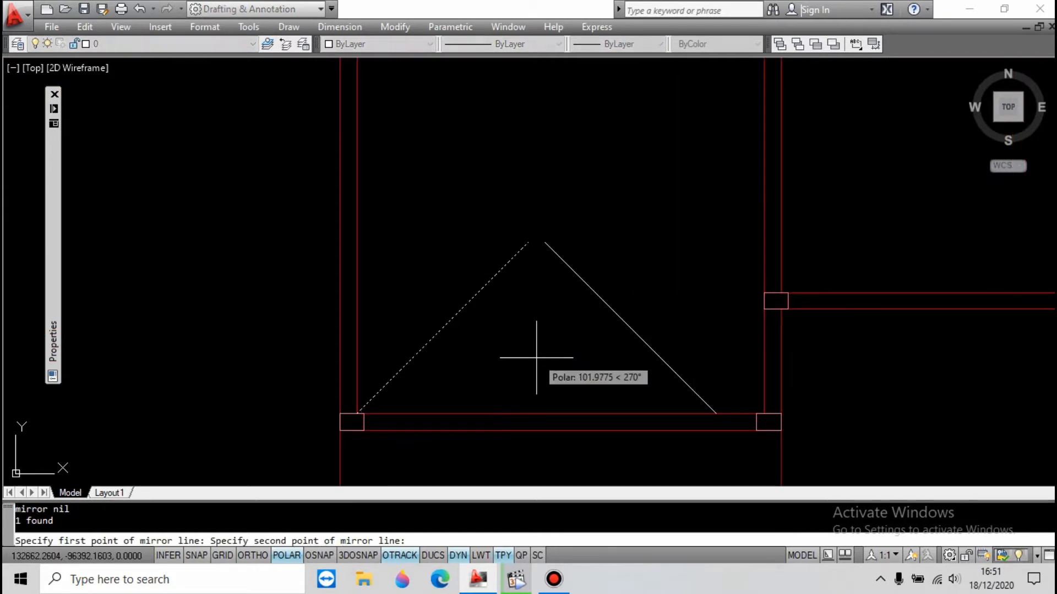
left_click(537, 358)
key("Escape")
Move the mirrored diagonal so its lower endpoint sits on the inner wall corner at the opposite front column
left_click(651, 322)
left_click(607, 343)
type("m")
key("Return")
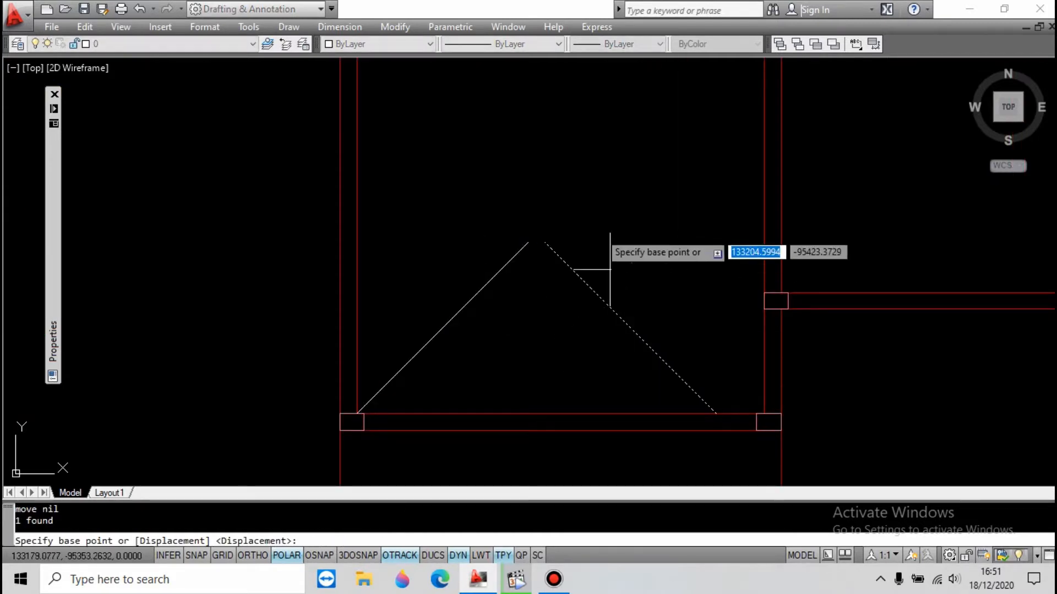
scroll(611, 270, "down", 3)
scroll(633, 311, "up", 5)
right_click(625, 183, "shift")
left_click(647, 290)
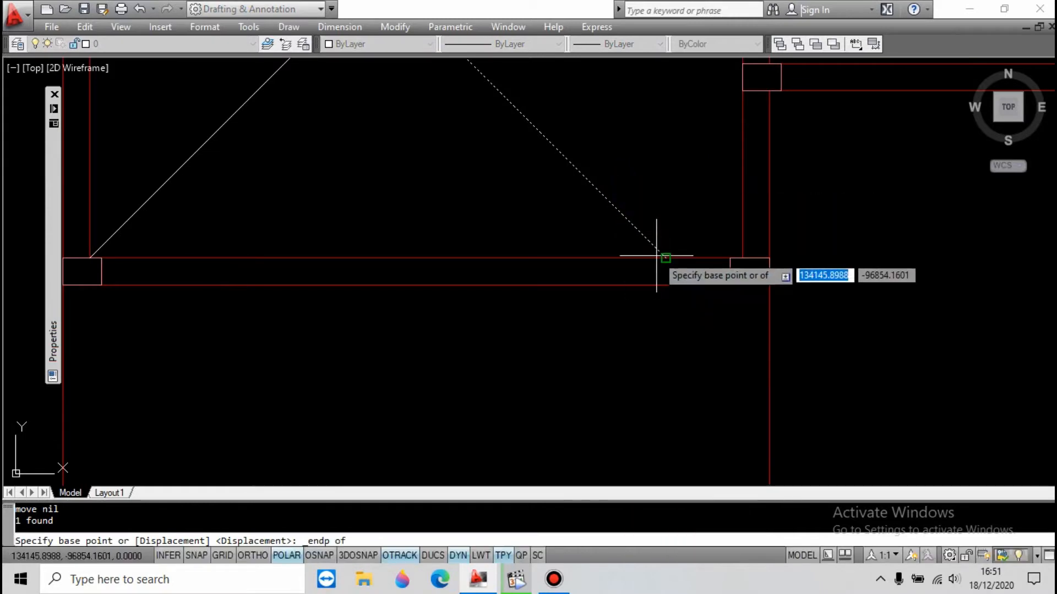
left_click(658, 256)
right_click(704, 193, "shift")
left_click(747, 298)
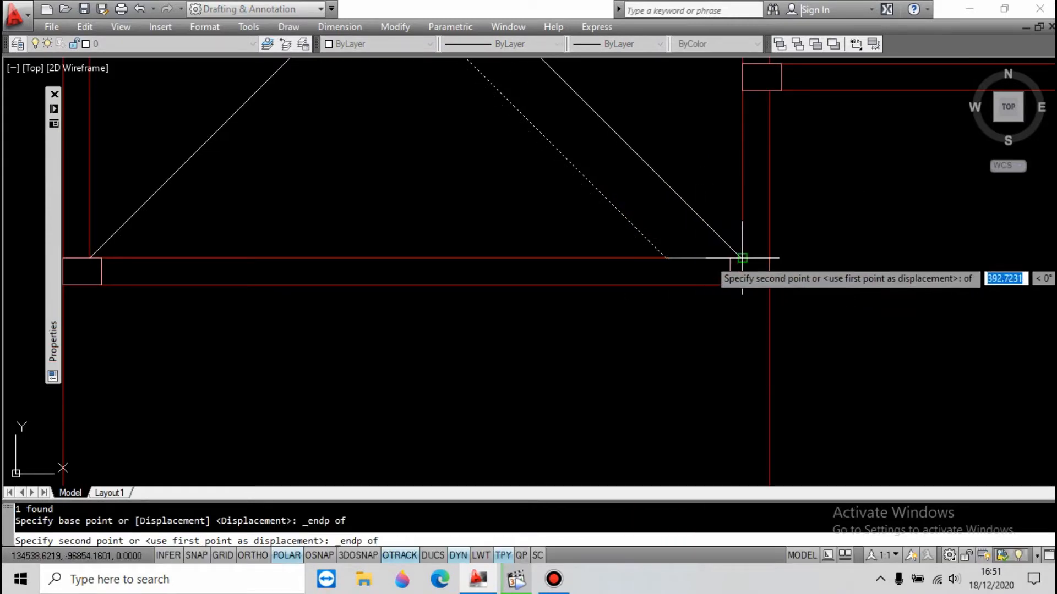
left_click(738, 262)
Join the two front diagonals at their upper ends to form a peak
scroll(550, 394, "down", 3)
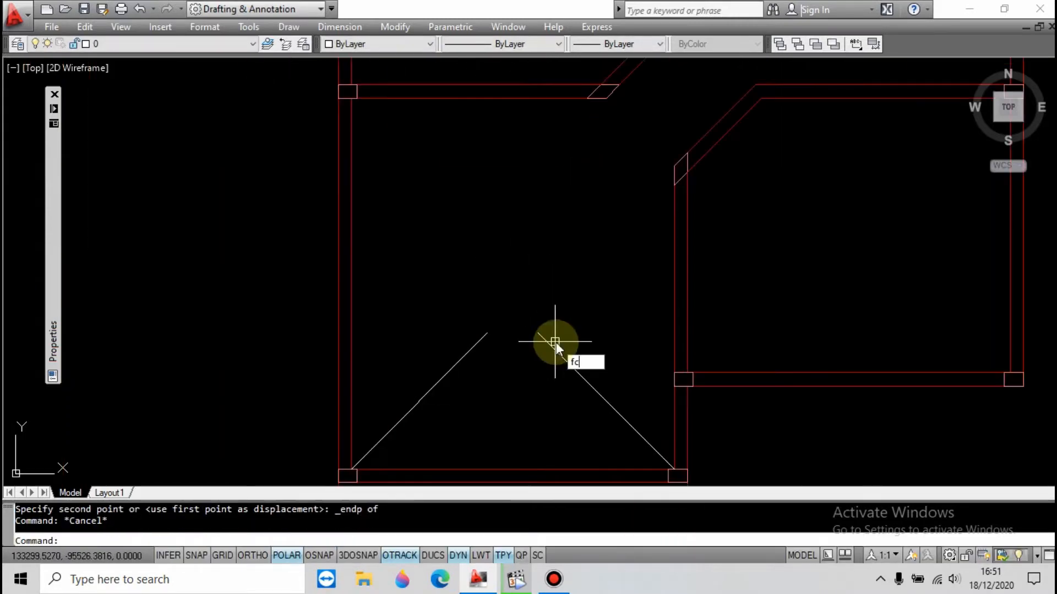
left_click(432, 354)
scroll(503, 205, "down", 2)
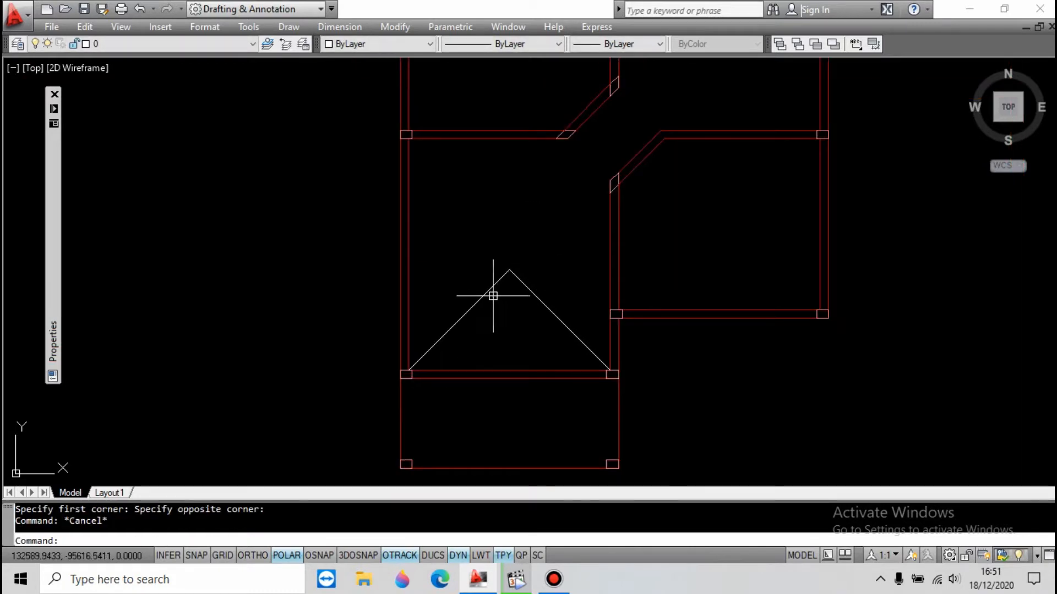
type("c")
key("space")
right_click(472, 235, "shift")
left_click(512, 297)
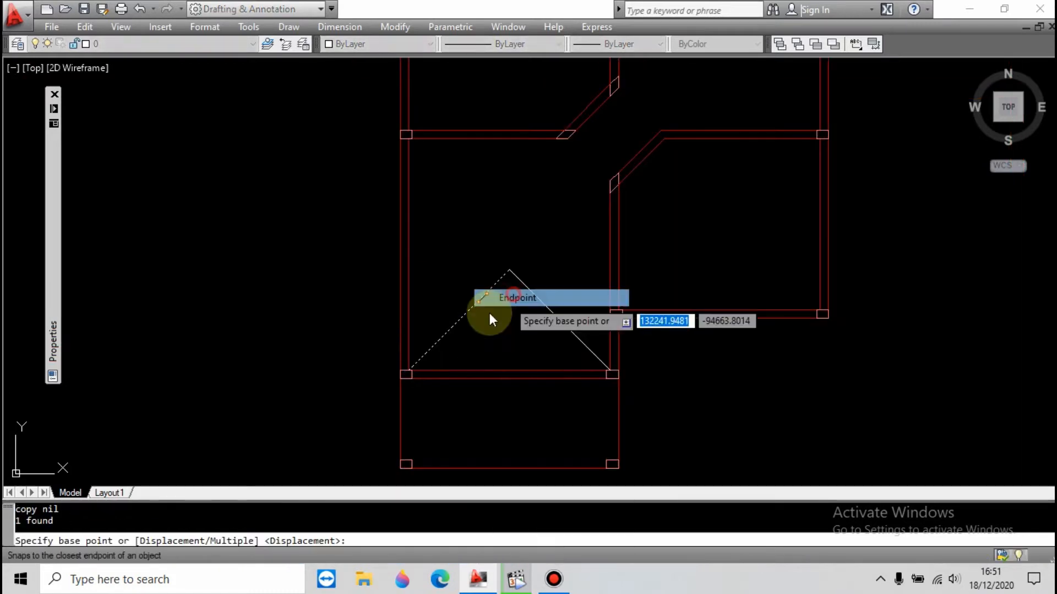
left_click(431, 341)
right_click(659, 292, "shift")
left_click(664, 296)
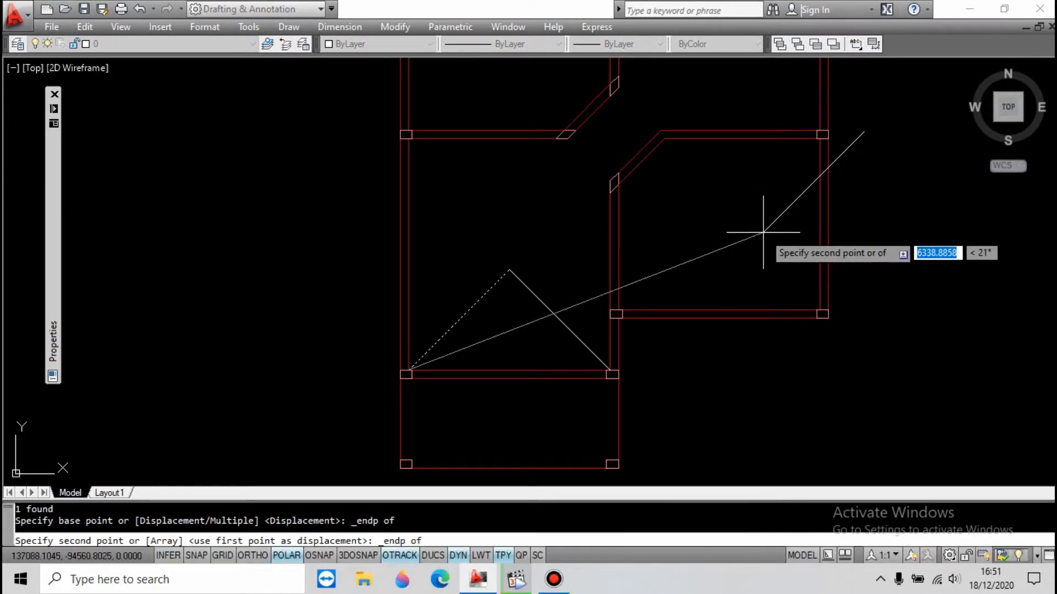
key("Escape")
key("Escape")
left_click(569, 278)
left_click(541, 337)
type("c")
key("space")
scroll(604, 401, "up", 3)
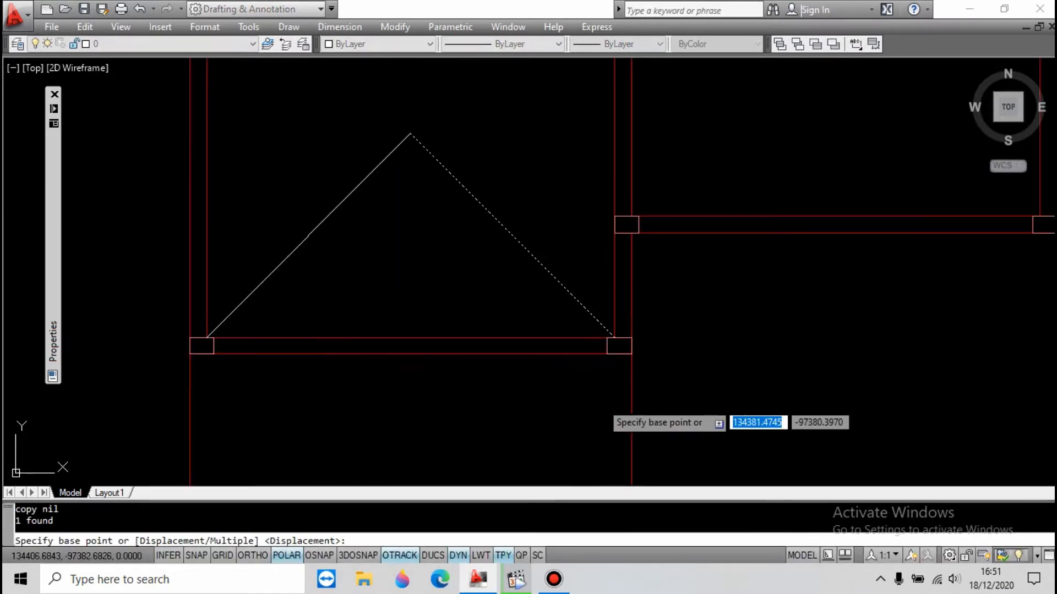
right_click(621, 278, "shift")
key("Escape")
key("Escape")
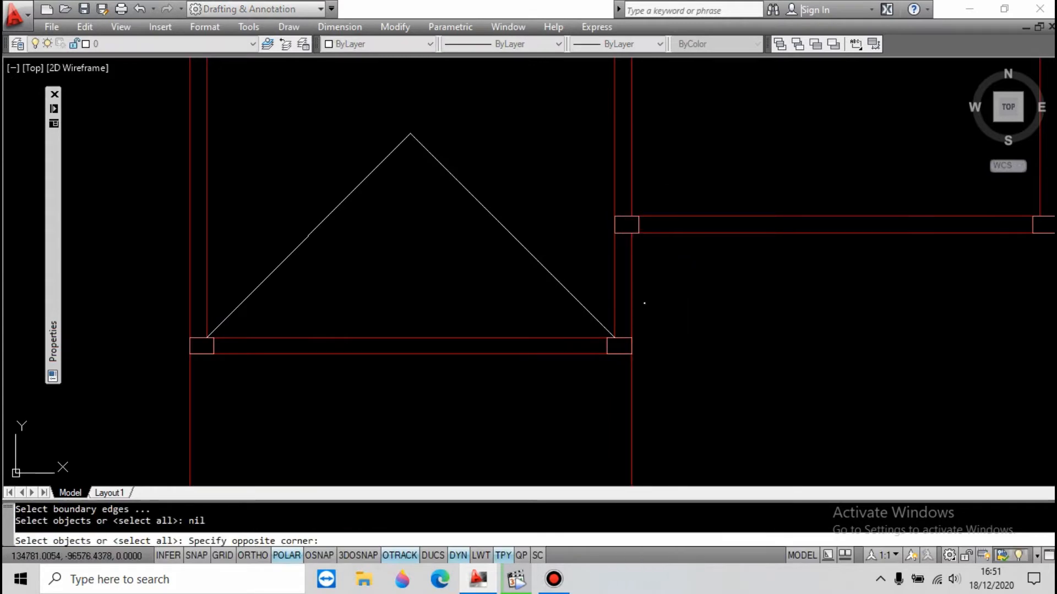
Extend the lower ends of both front diagonals through the columns to the outer wall corners
left_click(622, 310)
key("space")
left_click(599, 316)
key("Escape")
key("space")
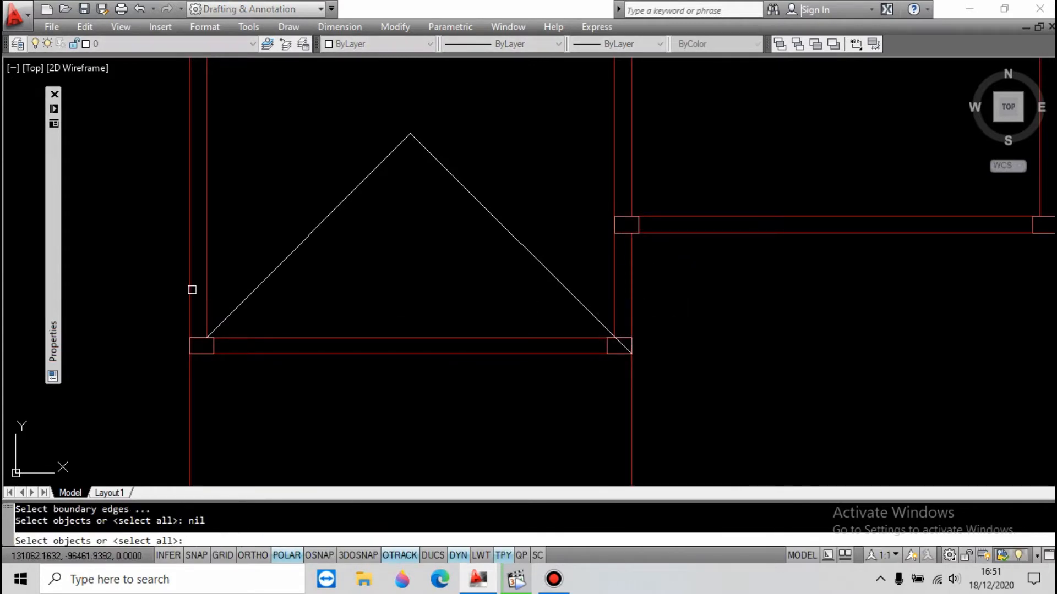
key("space")
left_click(270, 259)
key("Escape")
Copy the right front diagonal from its lower endpoint to the outer wall corner where the front bedroom meets the living room
left_click(512, 237)
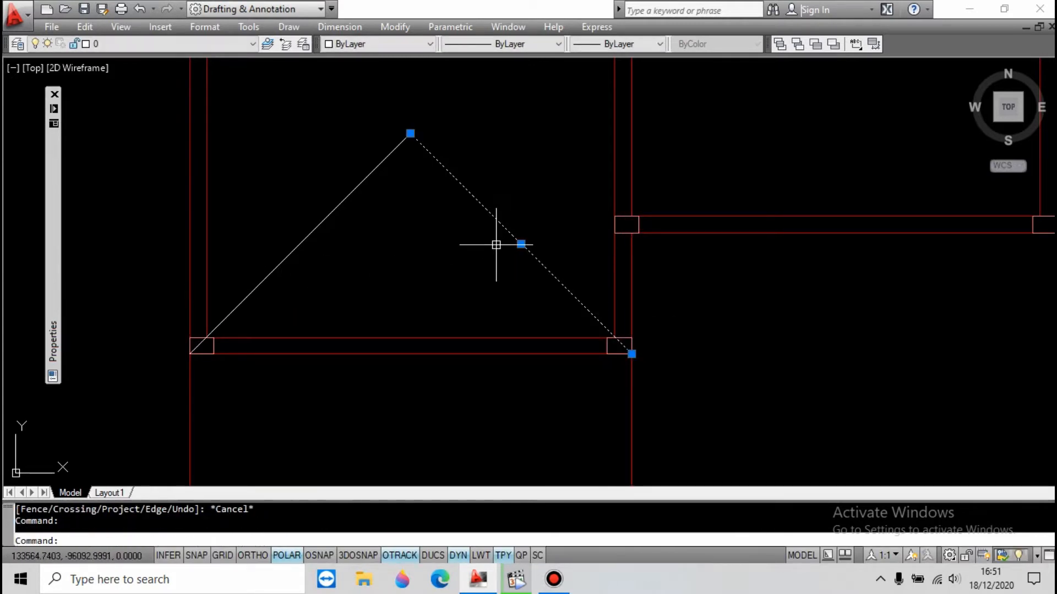
type("c")
key("space")
right_click(556, 243, "shift")
left_click(597, 298)
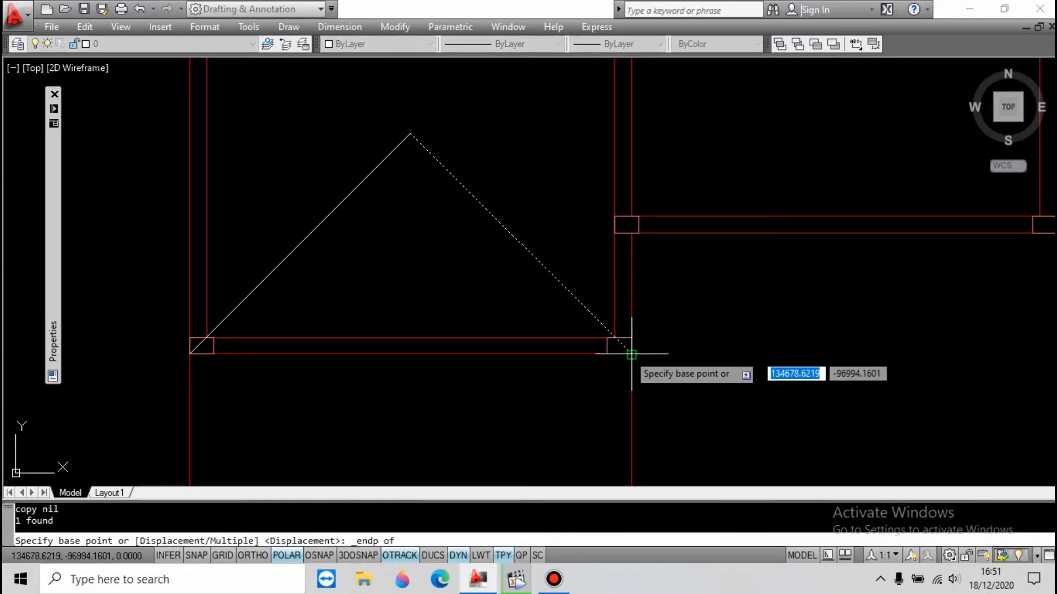
left_click(630, 352)
right_click(642, 181, "shift")
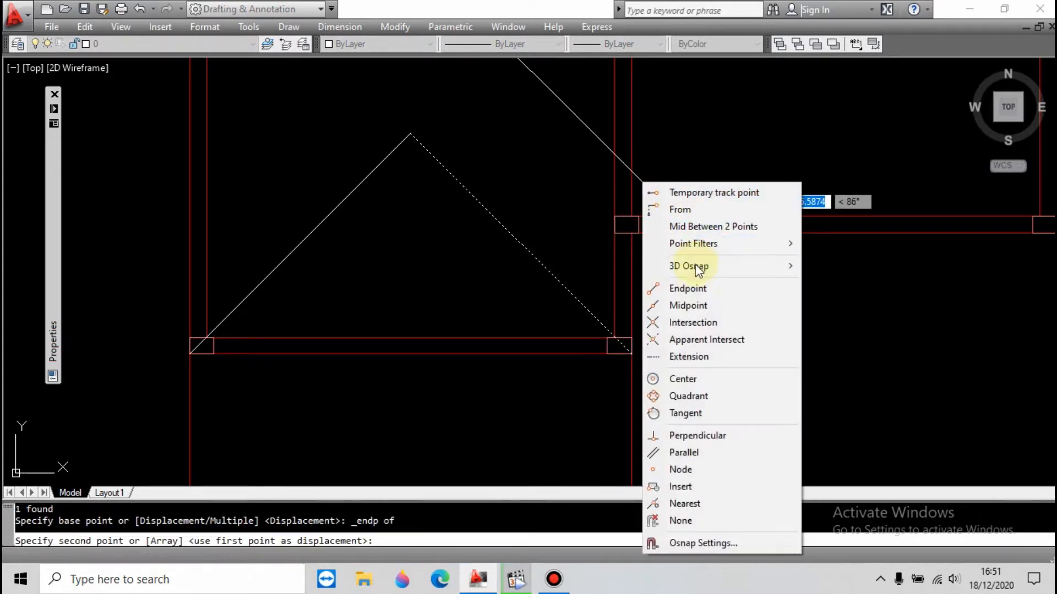
left_click(683, 290)
left_click(628, 227)
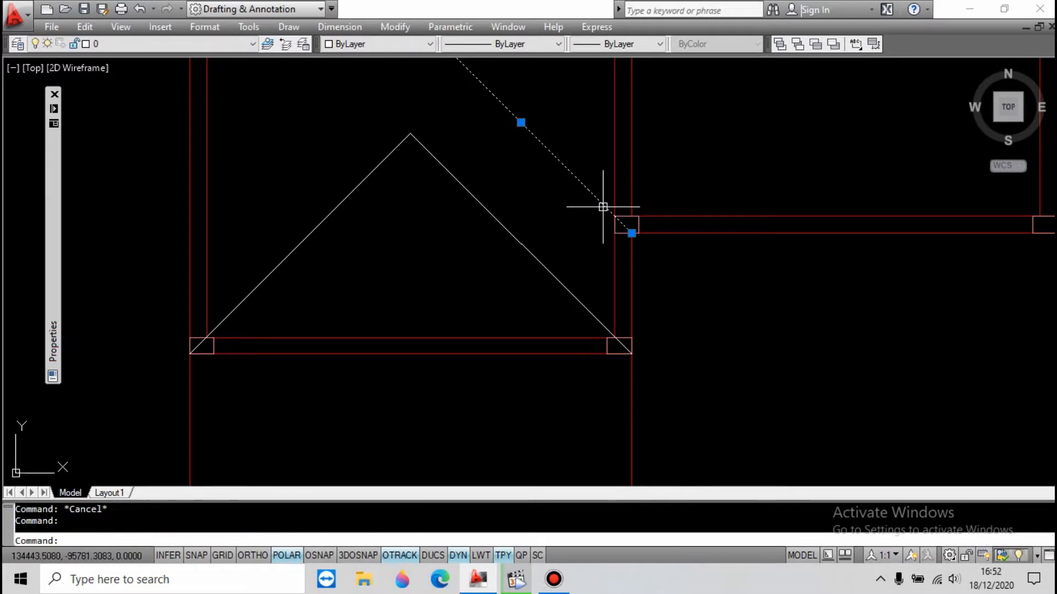
Copy the new diagonal from its lower endpoint to the outer corner of the front bedroom's far column
type("c")
key("Return")
right_click(643, 199, "shift")
left_click(674, 297)
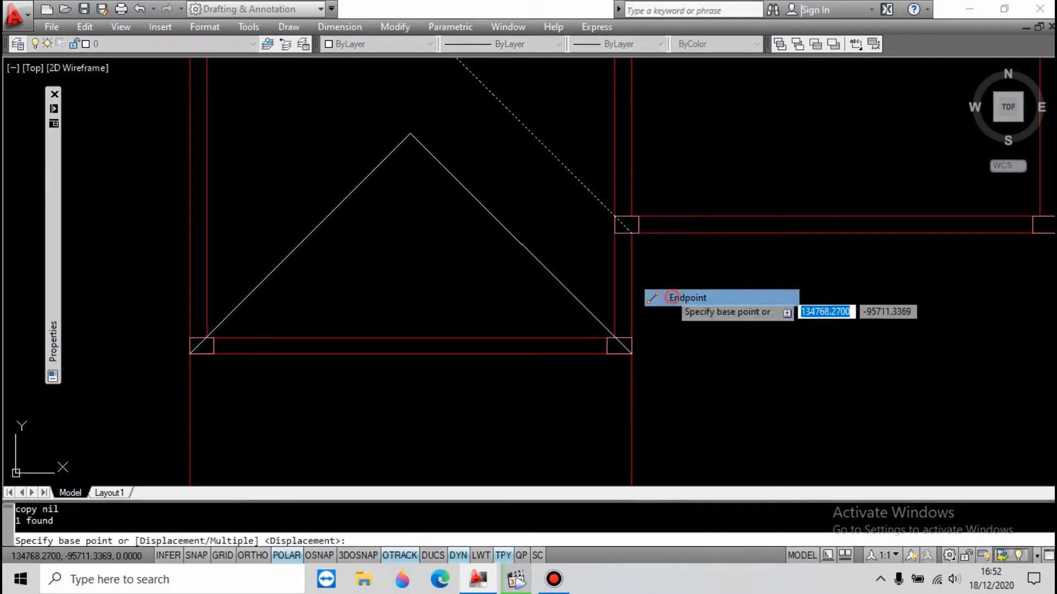
left_click(631, 232)
scroll(544, 286, "down", 3)
scroll(572, 308, "up", 3)
right_click(736, 223, "shift")
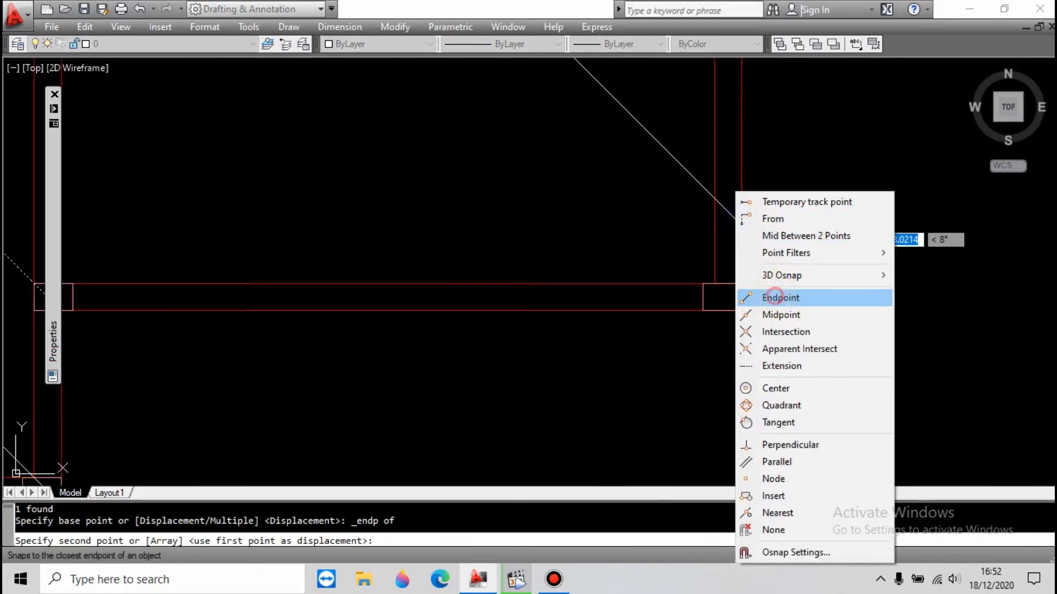
left_click(775, 298)
left_click(742, 302)
scroll(750, 338, "down", 5)
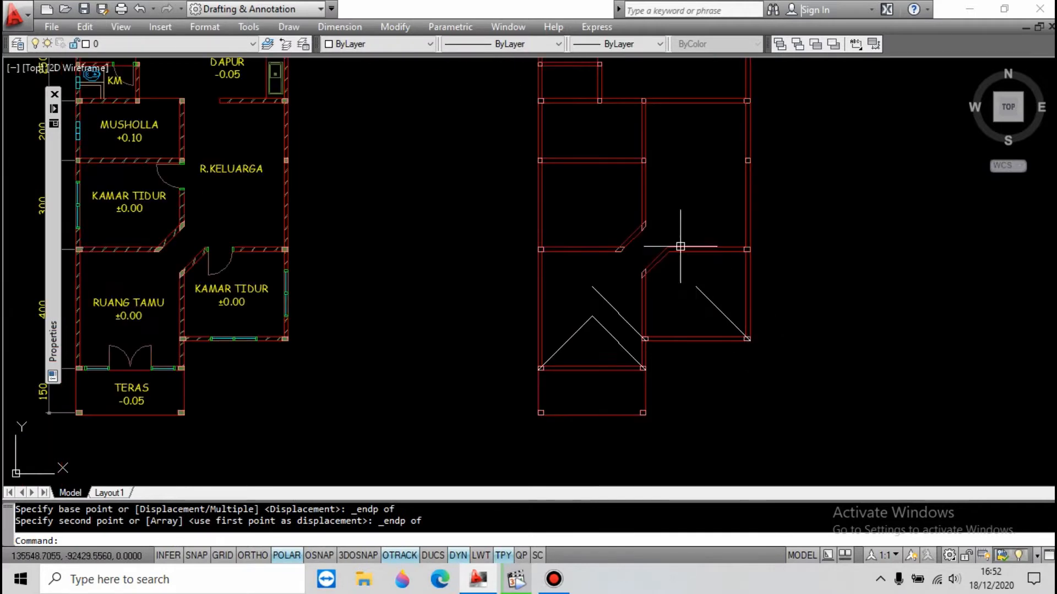
Draw a vertical ridge line upward from the peak of the two front diagonals
scroll(663, 216, "up", 2)
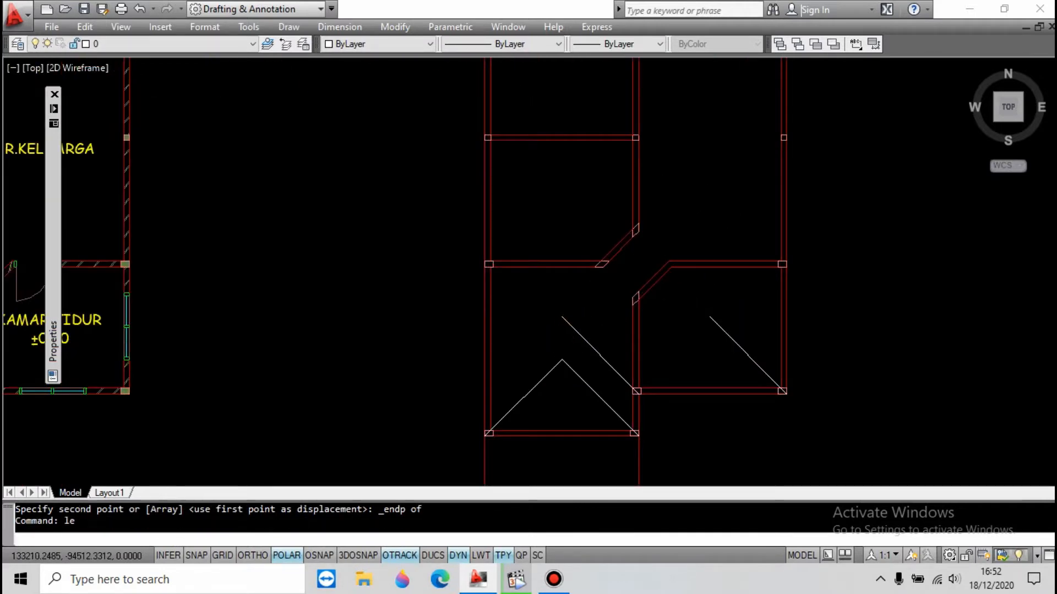
left_click(562, 360)
key("Escape")
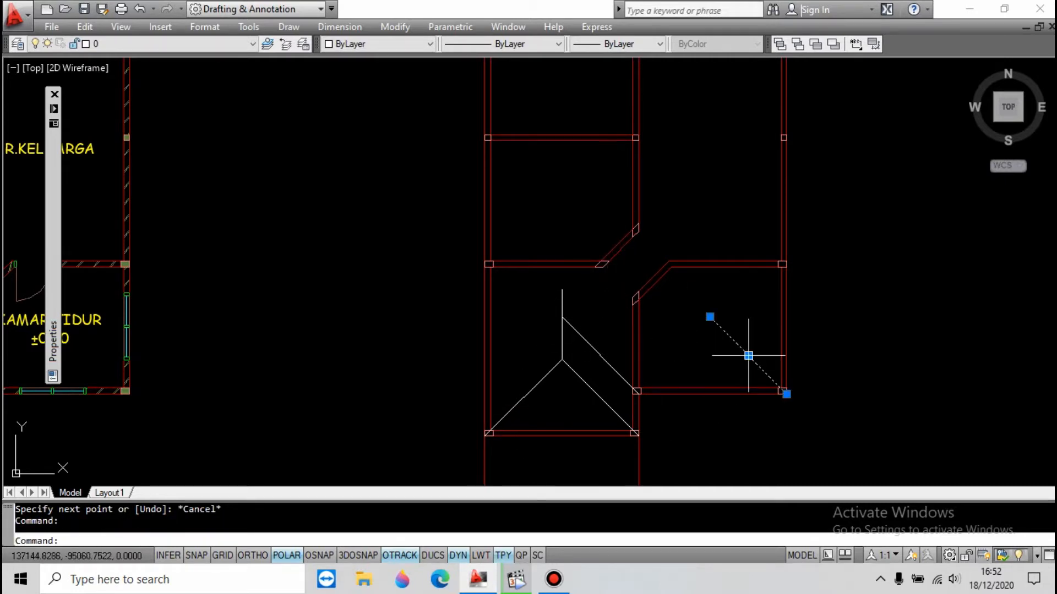
Mirror the front bedroom's diagonal about a vertical axis centred between the midpoints of the living room partition's wall lines, keeping the original
key("Return")
scroll(651, 377, "up", 4)
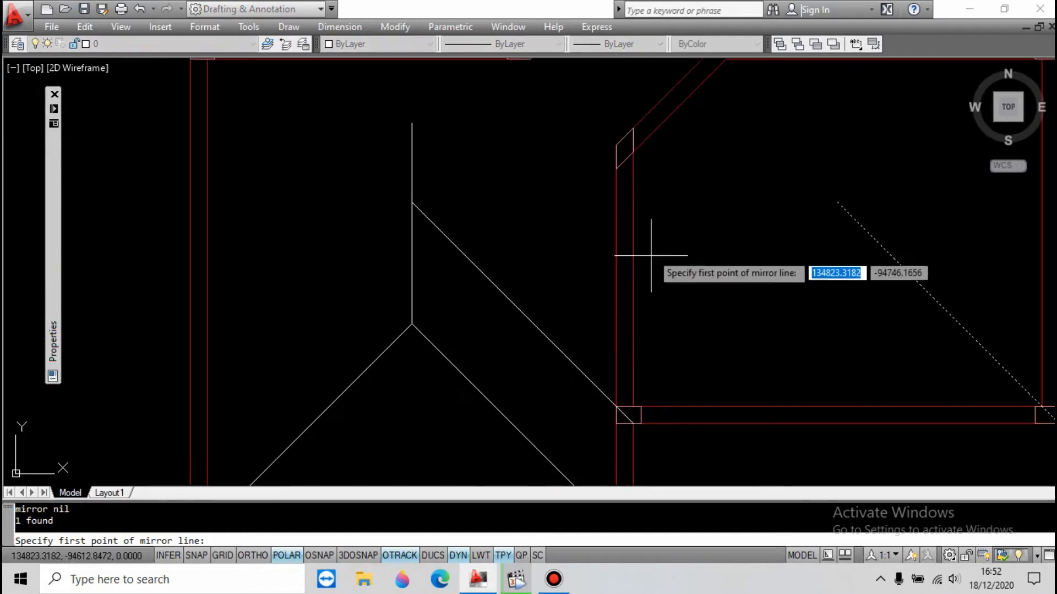
right_click(647, 194, "shift")
left_click(685, 241)
right_click(685, 241, "shift")
left_click(732, 313)
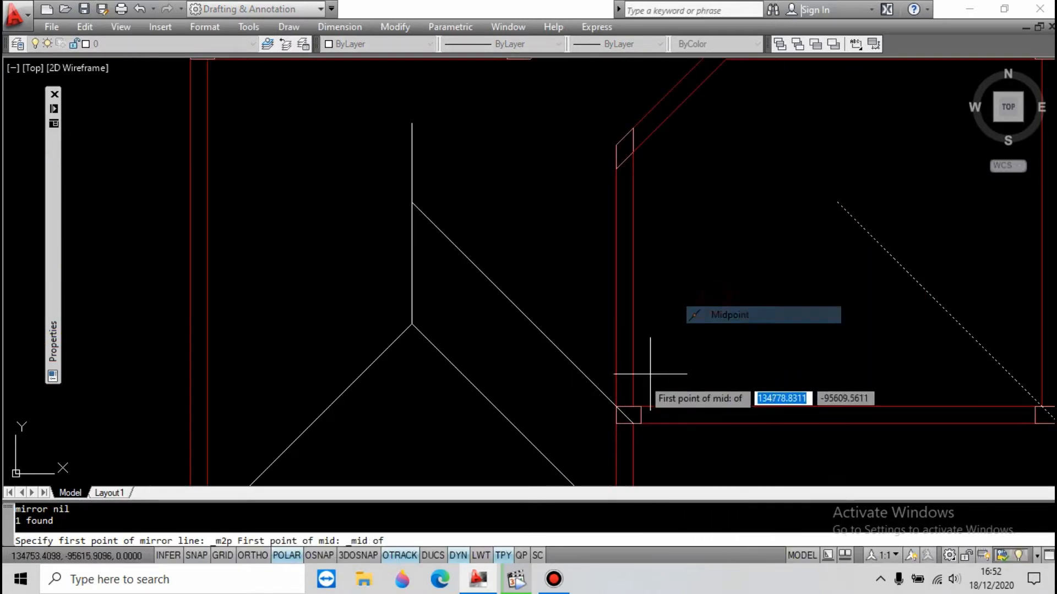
left_click(632, 389)
right_click(598, 266, "shift")
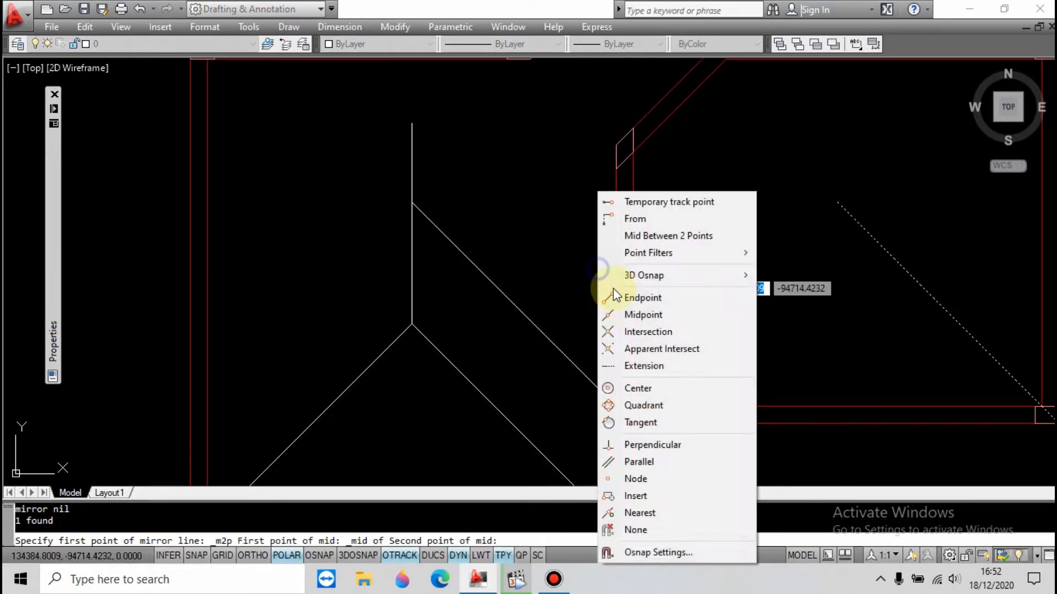
left_click(633, 317)
left_click(618, 311)
left_click(620, 308)
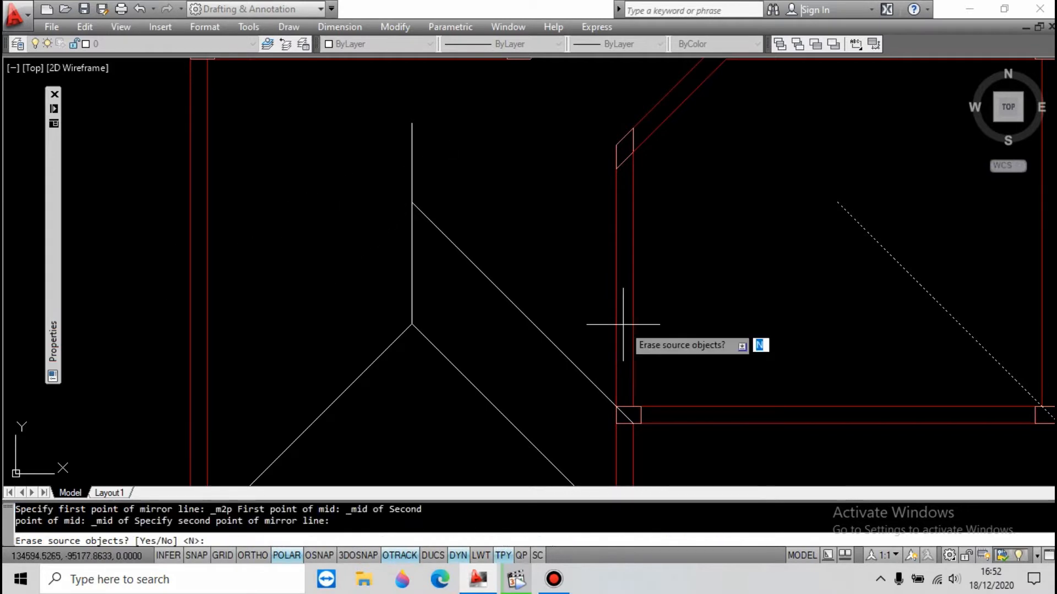
key("Return")
scroll(602, 373, "down", 2)
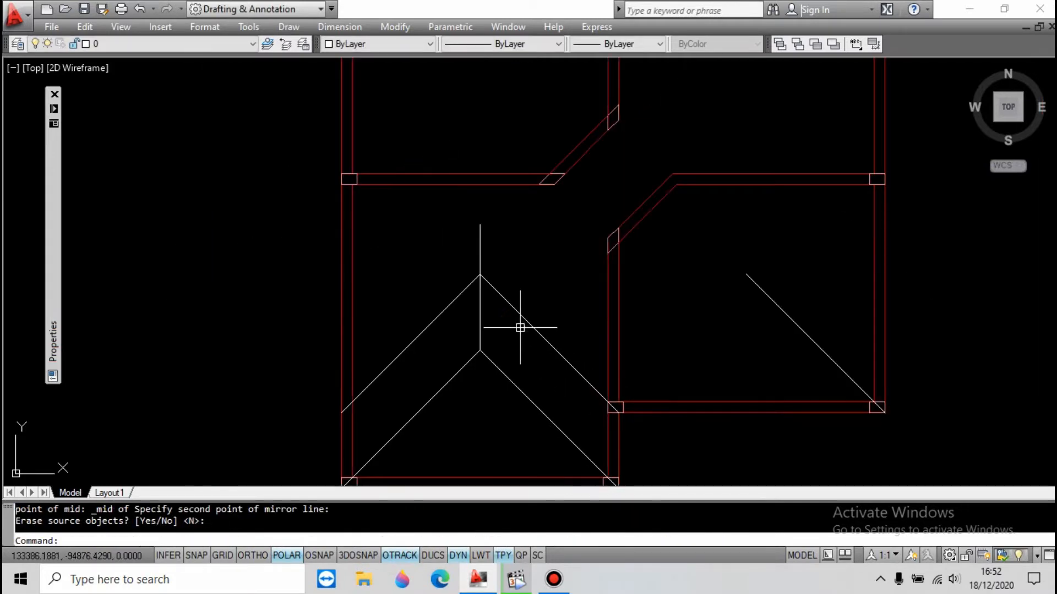
Fillet the mirrored diagonal with the front bedroom's diagonal so they meet at a larger peak
left_click(479, 294)
left_click(755, 282)
scroll(659, 317, "down", 2)
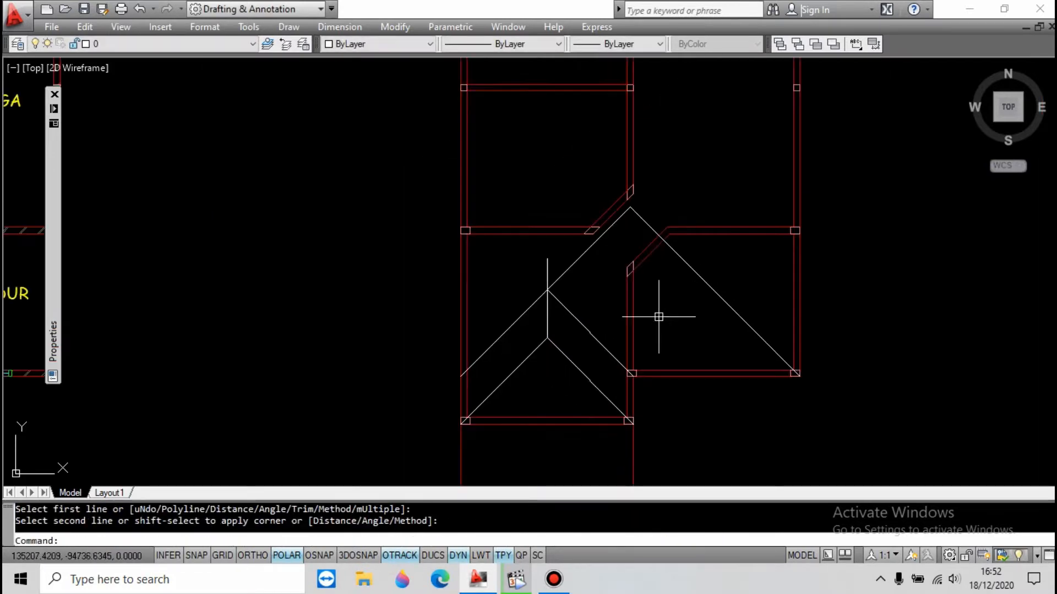
Trim the part of the front ridge line that projects above the smaller peak's diagonals
scroll(633, 297, "down", 1)
scroll(557, 292, "up", 2)
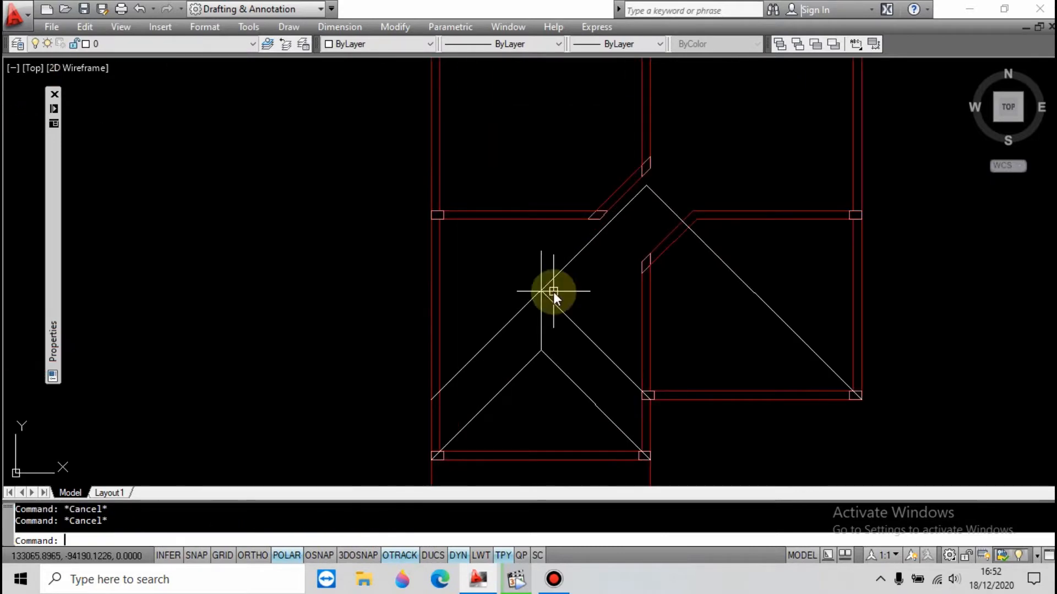
key("Return")
scroll(544, 291, "down", 3)
scroll(602, 237, "up", 2)
key("Escape")
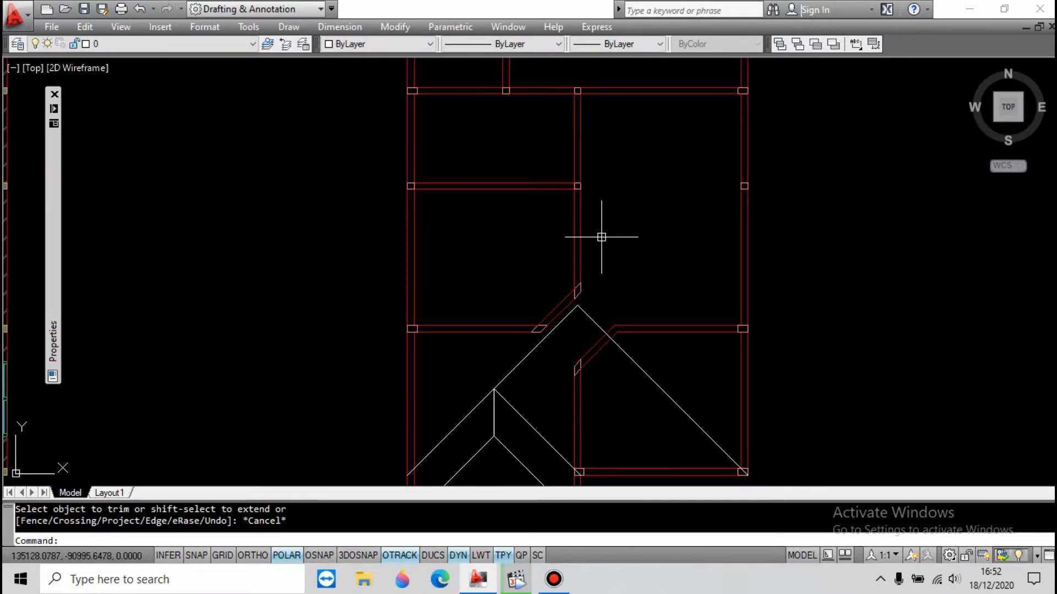
scroll(597, 302, "down", 2)
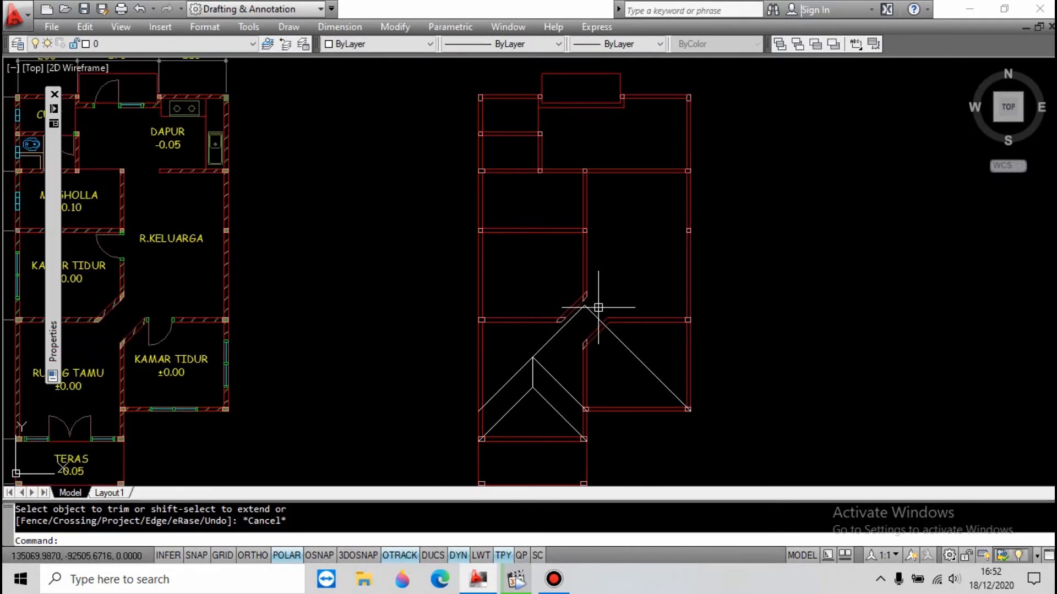
Mirror both diagonals of the larger peak about a horizontal axis across the family room, keeping the originals
left_click(553, 338)
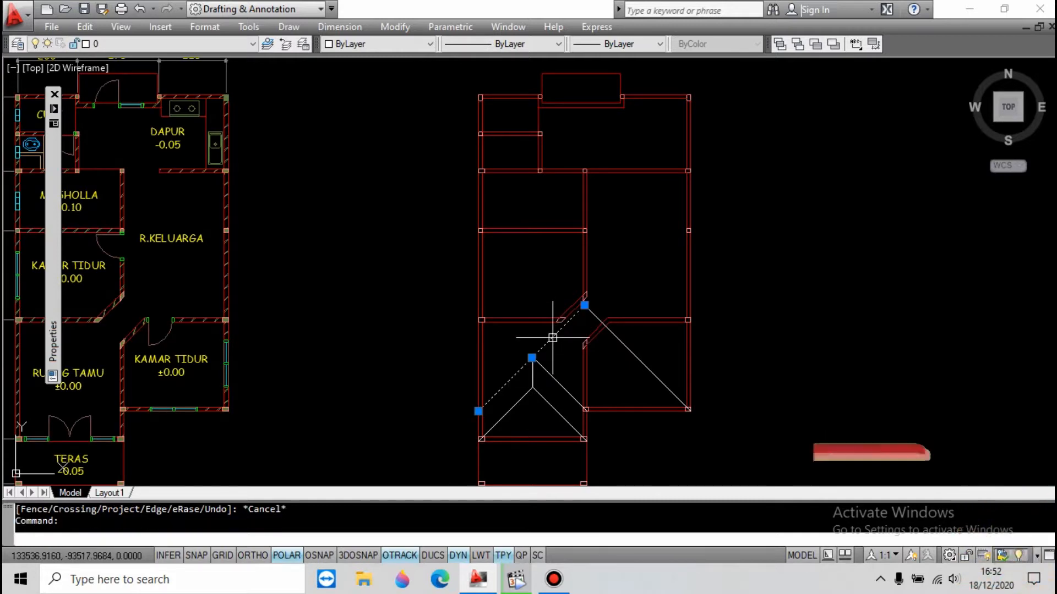
left_click(609, 330)
type("mi")
key("Return")
left_click(640, 246)
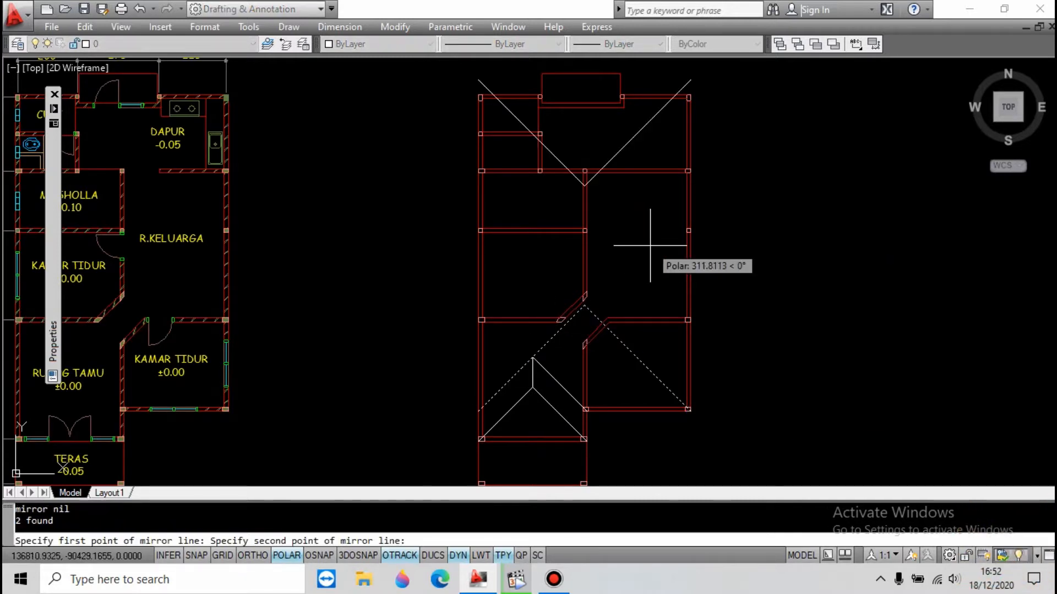
left_click(650, 246)
key("Return")
Move the two mirrored diagonals by the right one's outer endpoint to the outer corner of the rear right column
left_click(580, 162)
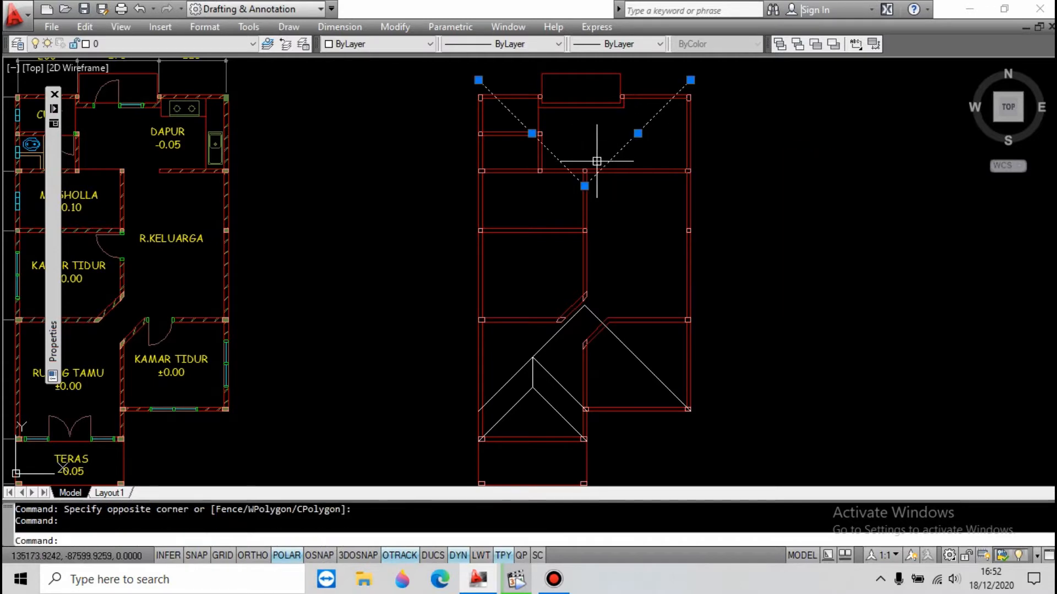
type("m")
key("Return")
scroll(649, 275, "down", 4)
scroll(632, 170, "up", 7)
right_click(653, 177, "shift")
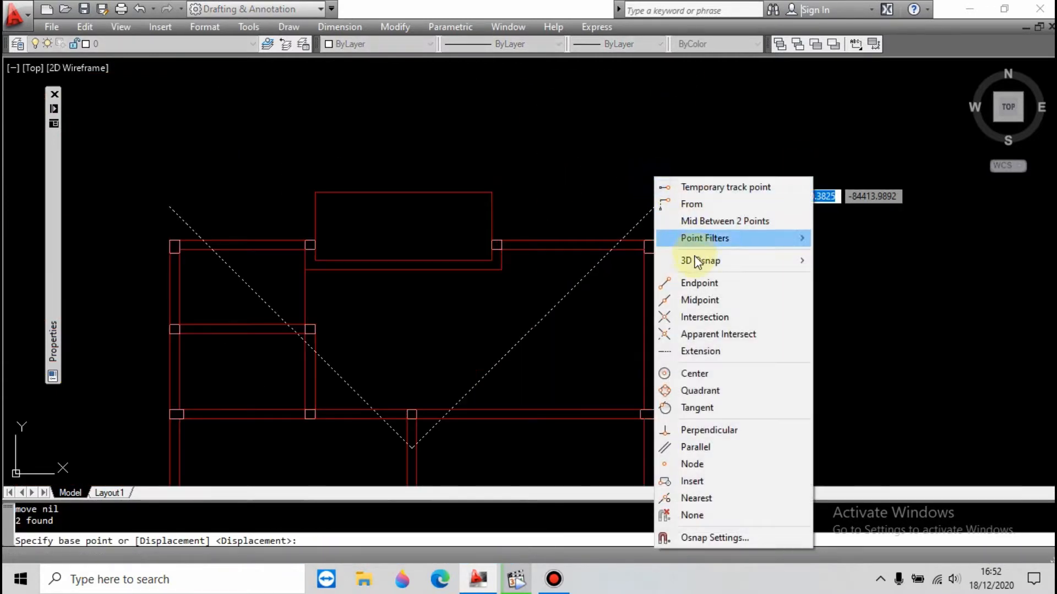
left_click(694, 283)
left_click(652, 208)
right_click(654, 199, "shift")
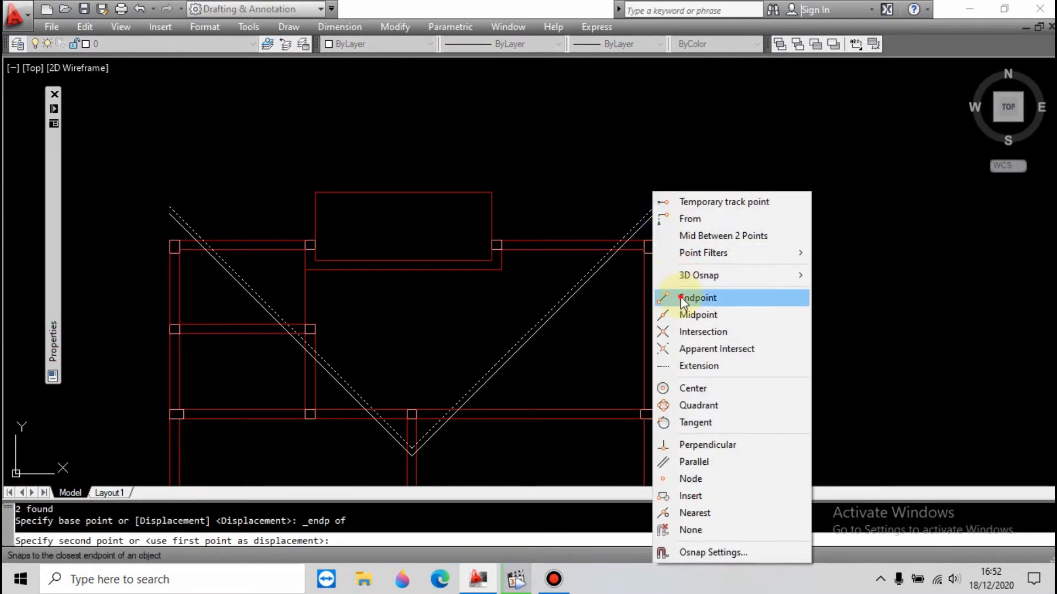
left_click(696, 295)
left_click(659, 246)
scroll(696, 176, "down", 4)
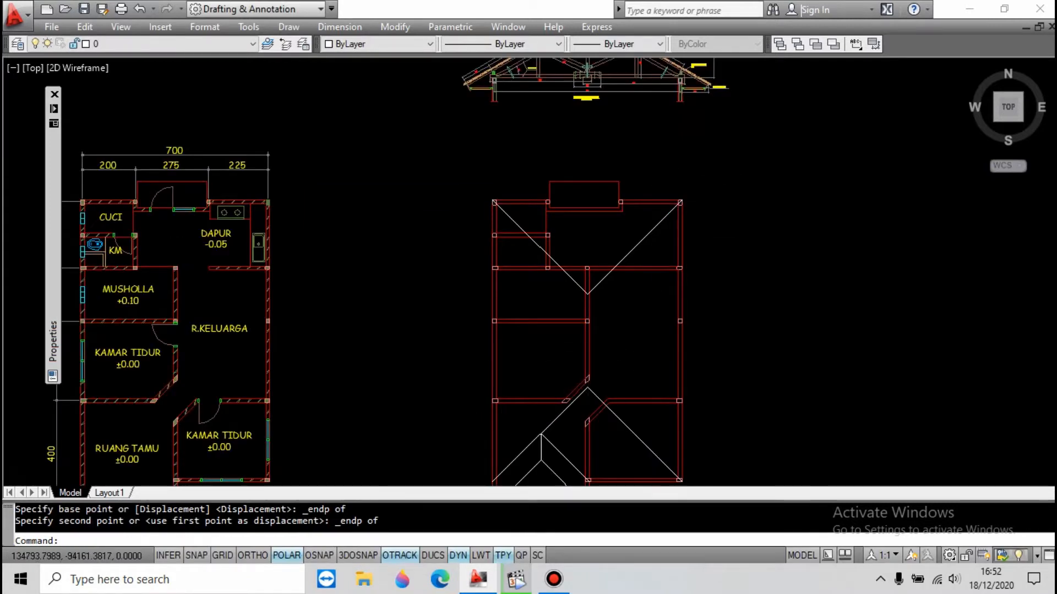
Draw the main ridge line from the meeting point of the rear diagonals to the larger front peak
key("Escape")
scroll(594, 478, "up", 5)
scroll(600, 327, "down", 4)
key("Return")
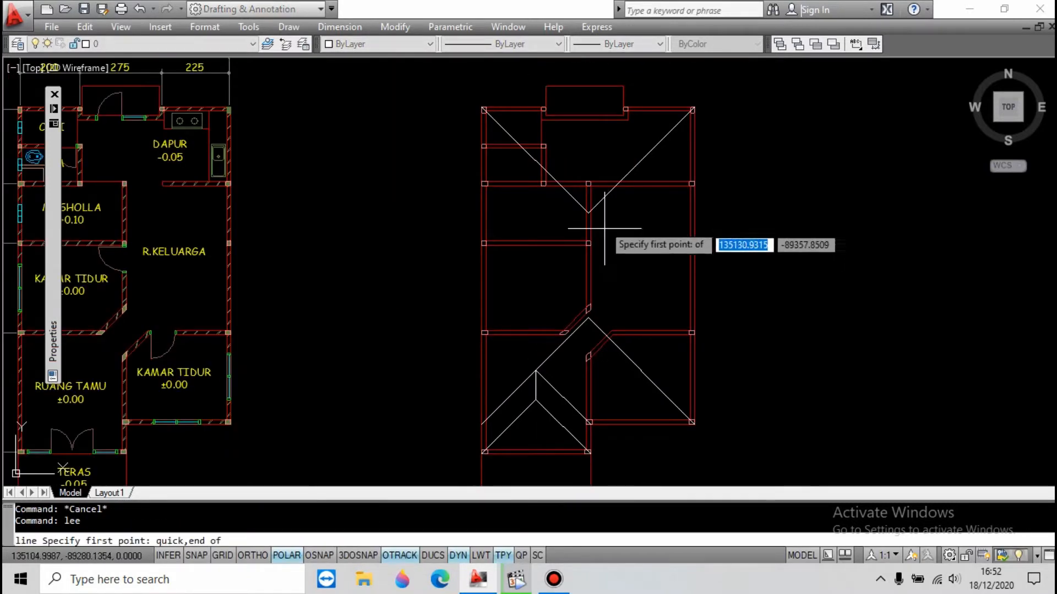
left_click(588, 212)
scroll(601, 273, "up", 3)
key("Escape")
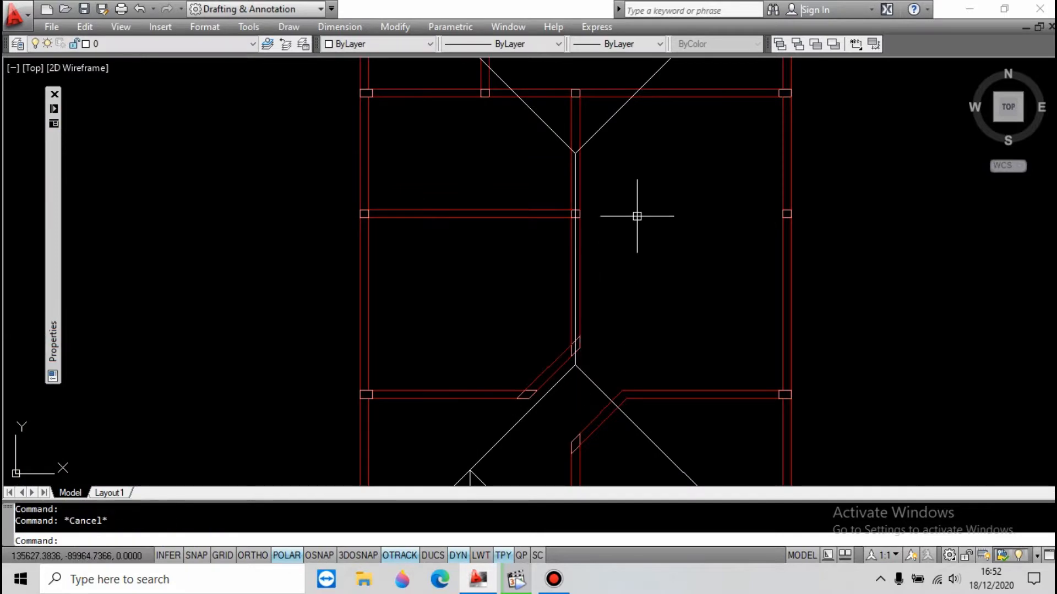
scroll(638, 217, "down", 3)
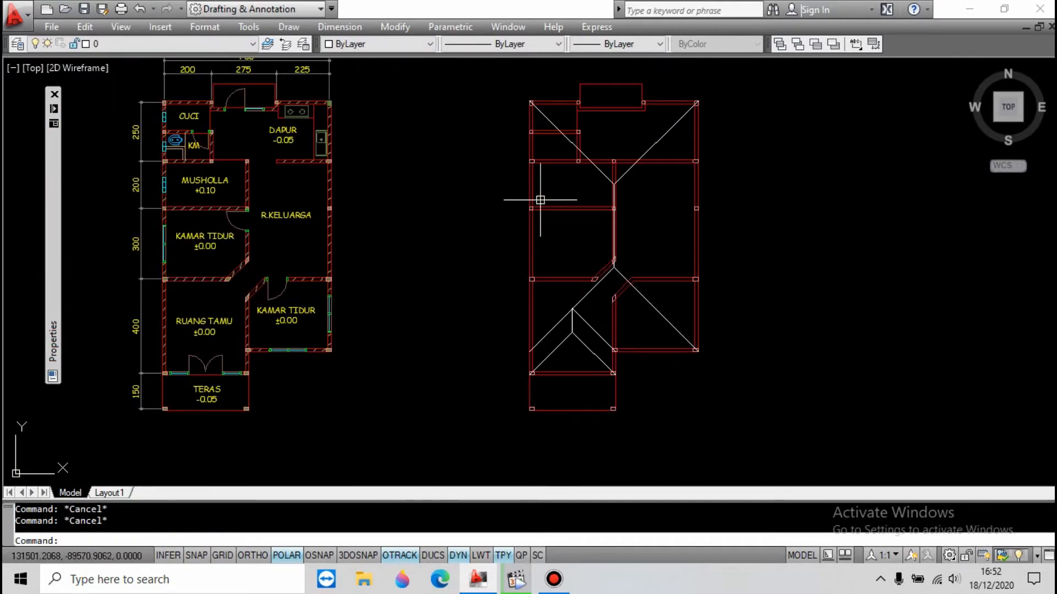
Place a vertical construction line through the upper end of the fascia board at the truss detail's left eave
scroll(553, 308, "down", 3)
scroll(568, 286, "up", 9)
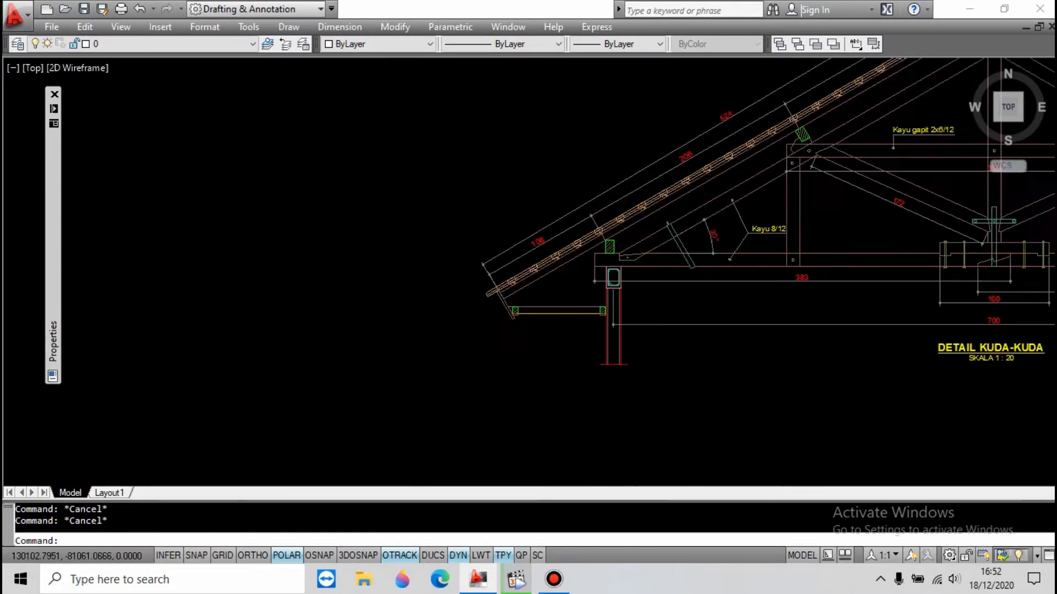
scroll(575, 215, "down", 4)
type("xl")
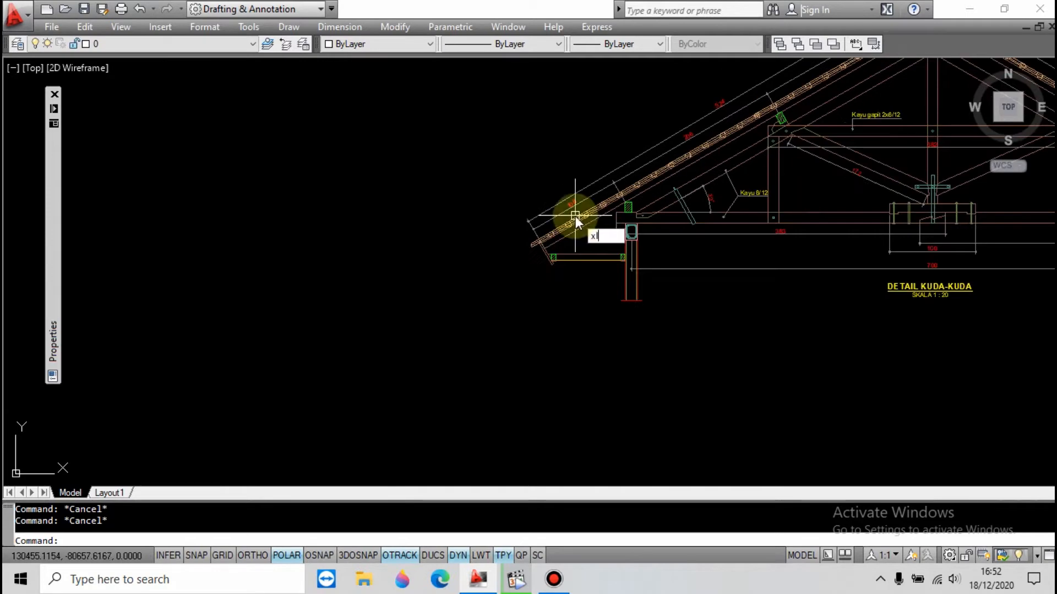
key("Return")
type("v")
key("Return")
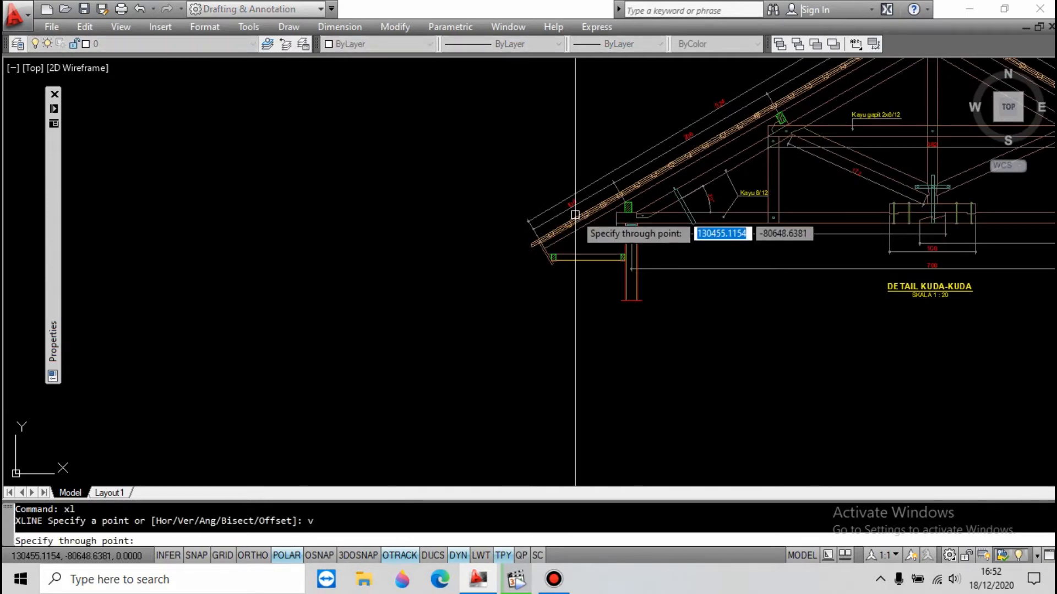
scroll(561, 220, "down", 2)
scroll(518, 204, "up", 6)
right_click(513, 192, "shift")
left_click(553, 296)
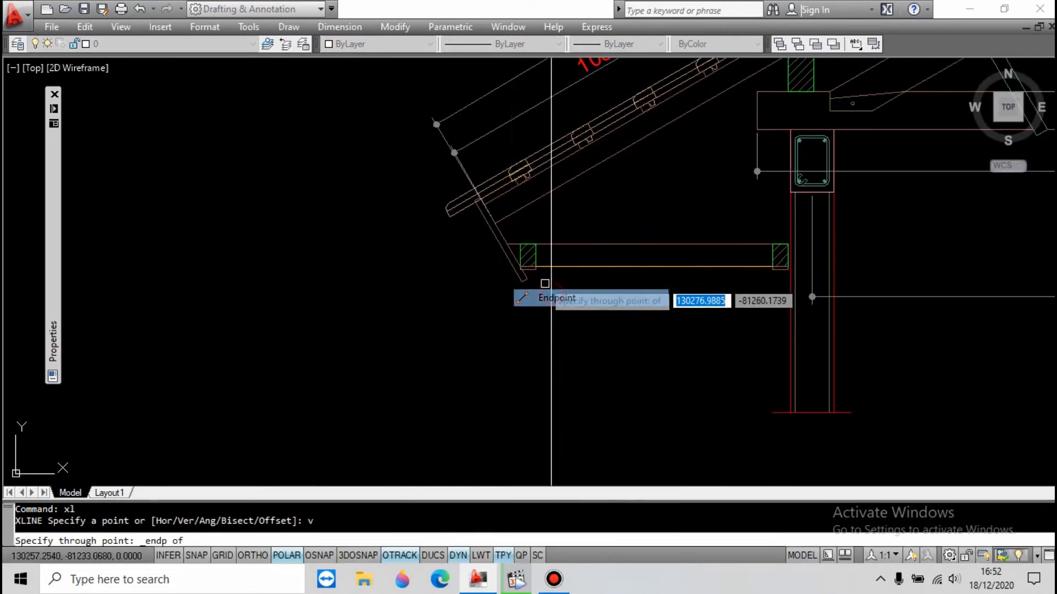
scroll(512, 248, "up", 5)
key("Escape")
scroll(442, 242, "down", 2)
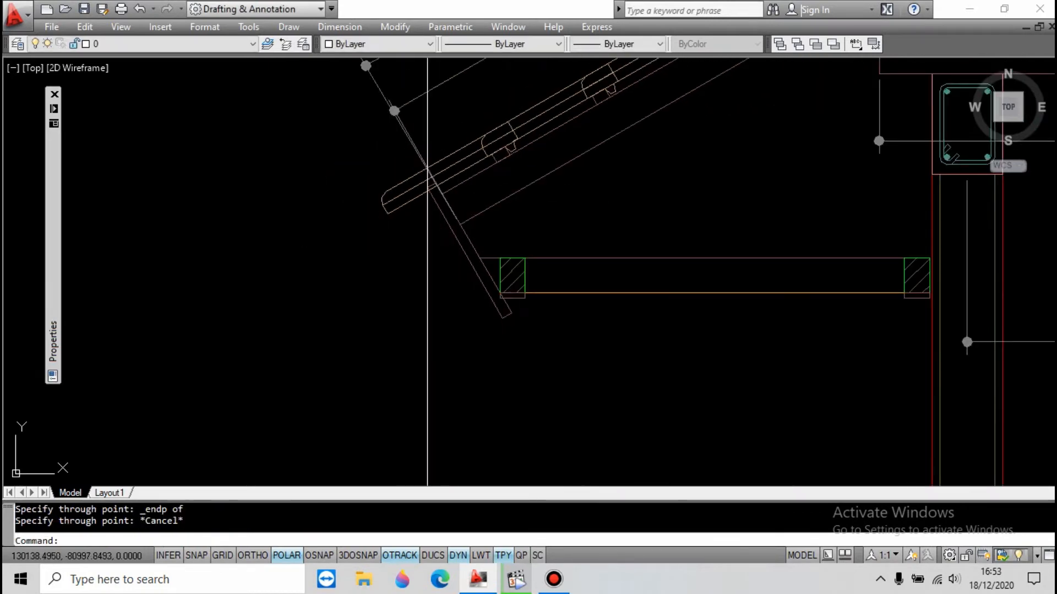
type("dli")
key("Return")
right_click(464, 189, "shift")
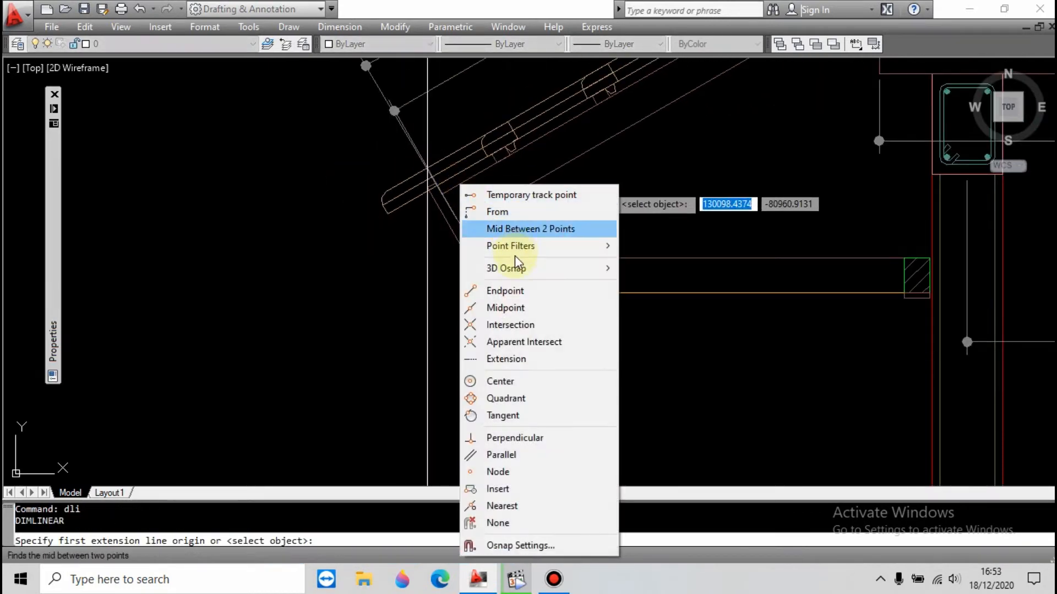
key("Escape")
scroll(509, 271, "down", 5)
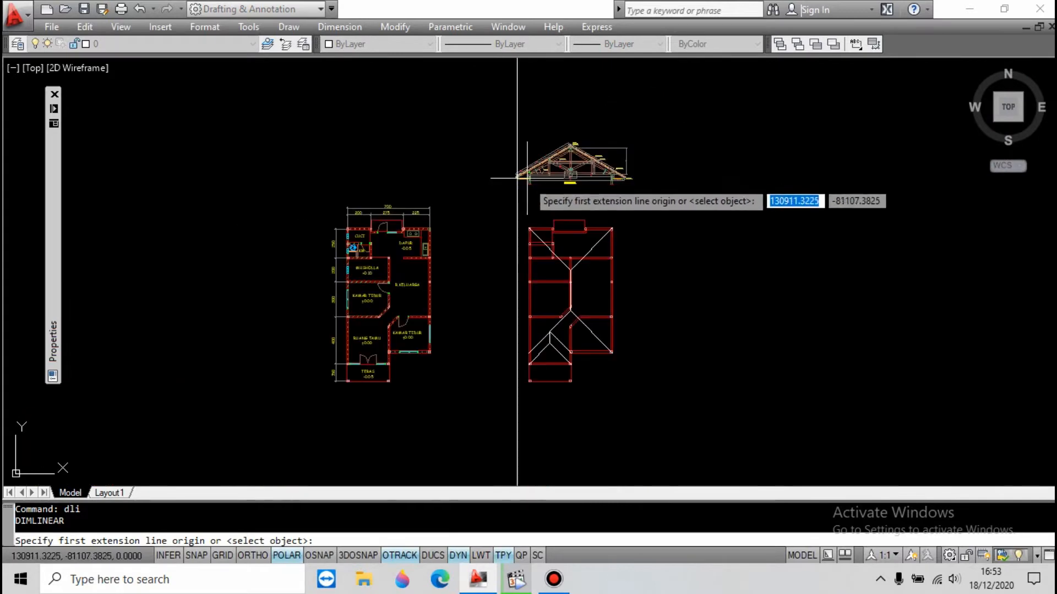
scroll(503, 322, "up", 5)
key("Escape")
key("Return")
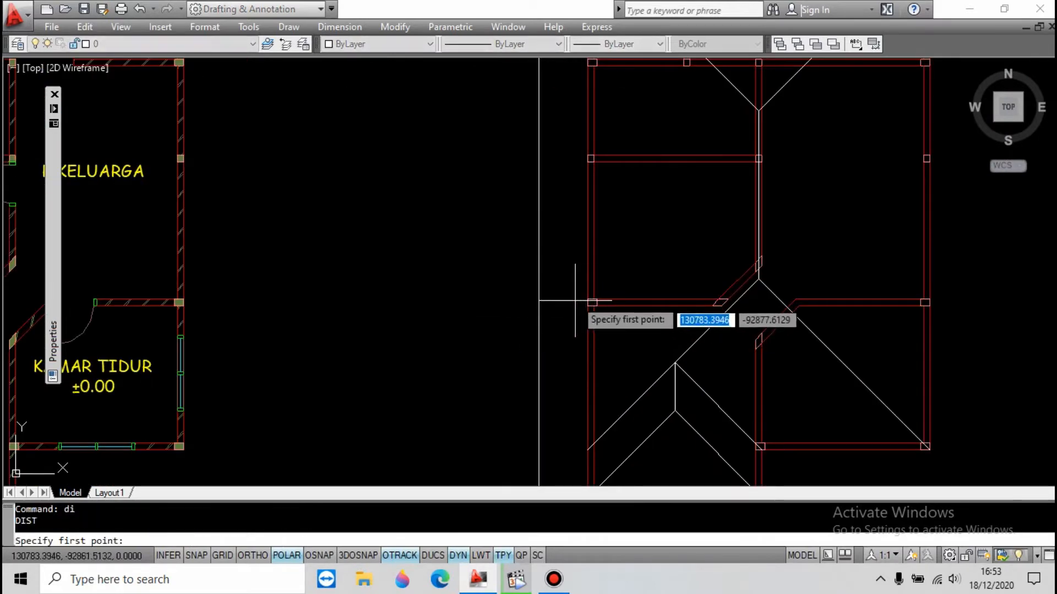
scroll(578, 291, "up", 3)
right_click(558, 192, "shift")
left_click(600, 513)
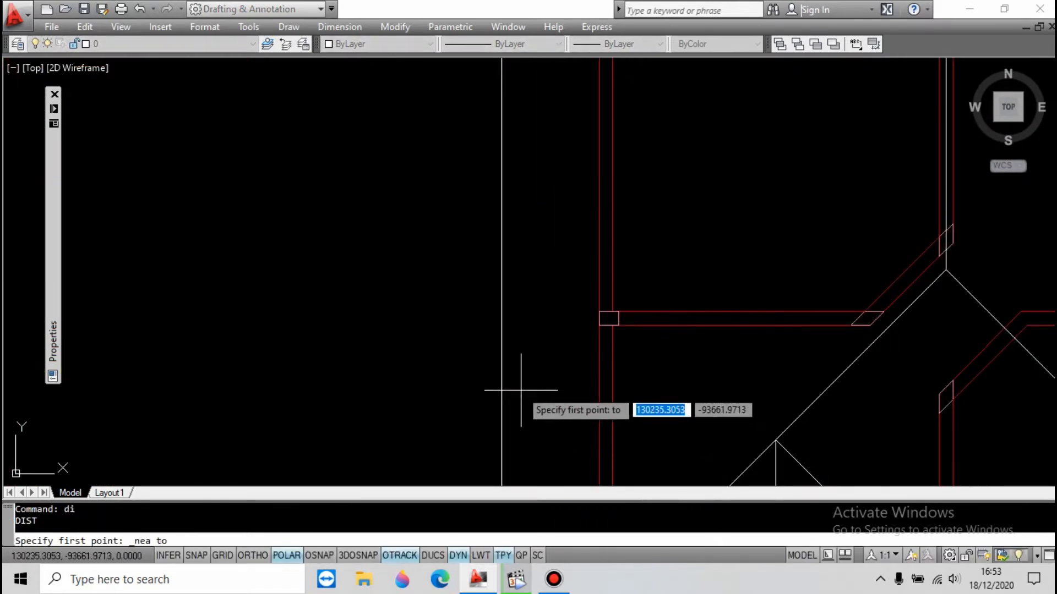
left_click(477, 376)
key("Escape")
key("Escape")
Measure the perpendicular distance from the vertical construction line to the outer face of the plan's left wall
key("Return")
right_click(509, 362, "shift")
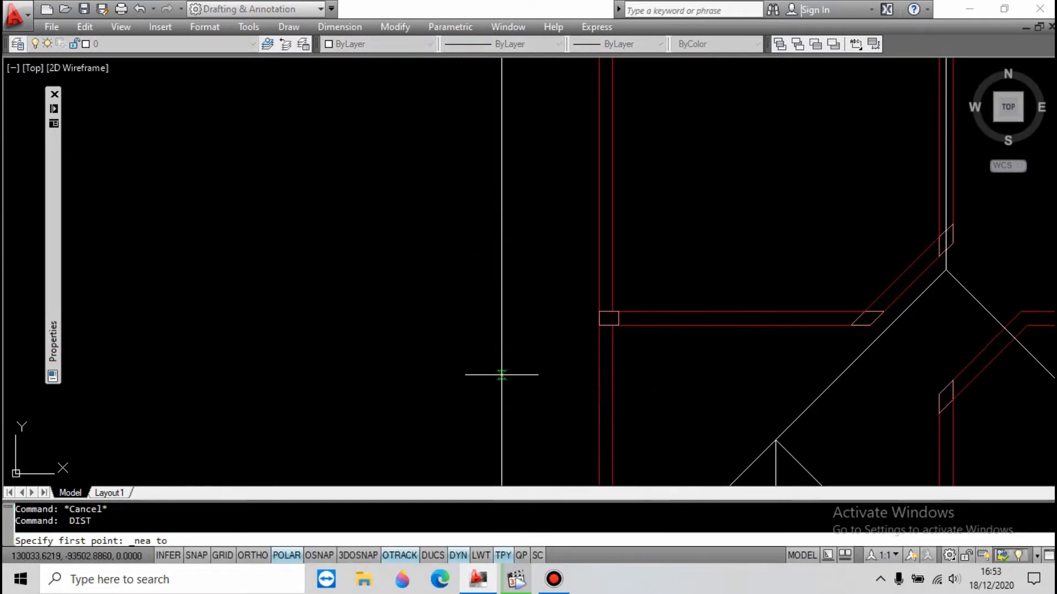
left_click(502, 375)
right_click(581, 377, "shift")
left_click(632, 273)
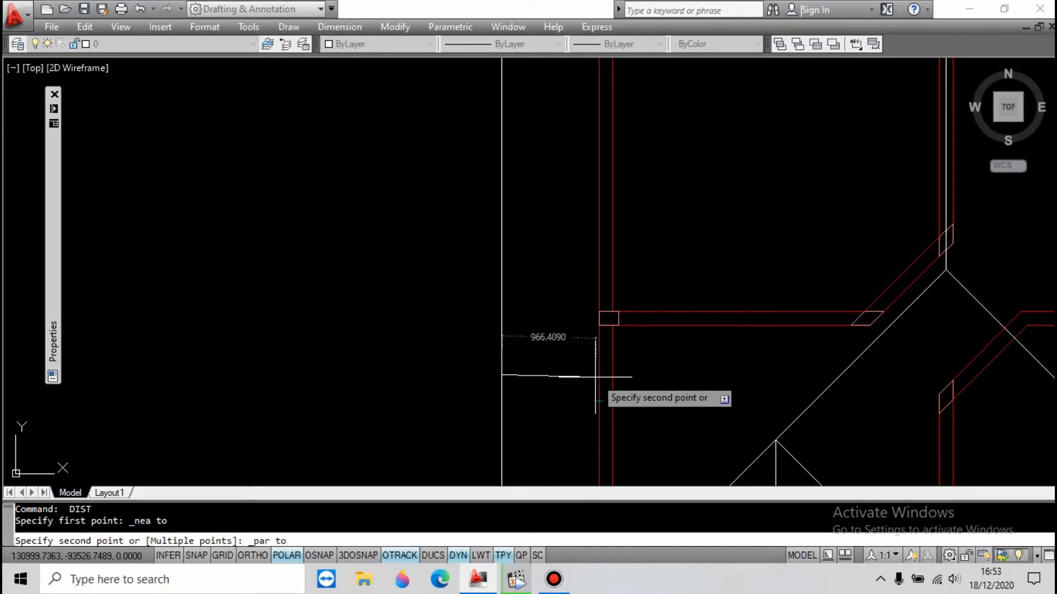
right_click(595, 377, "shift")
left_click(677, 445)
right_click(602, 322, "shift")
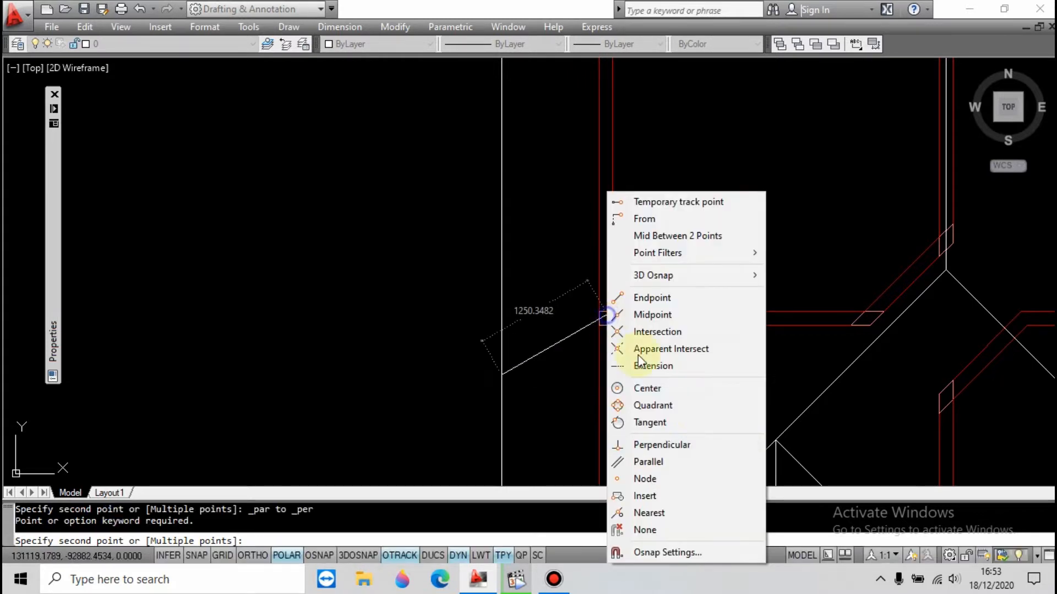
left_click(674, 446)
left_click(600, 408)
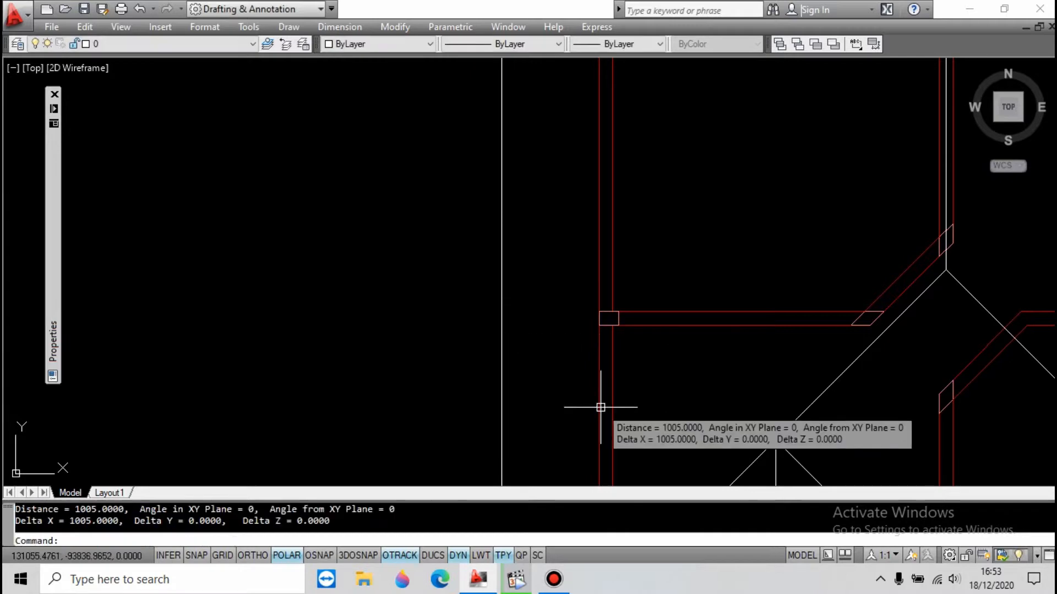
key("Escape")
Place a vertical construction line through the upper end of the fascia board at the truss detail's right eave
scroll(553, 305, "down", 5)
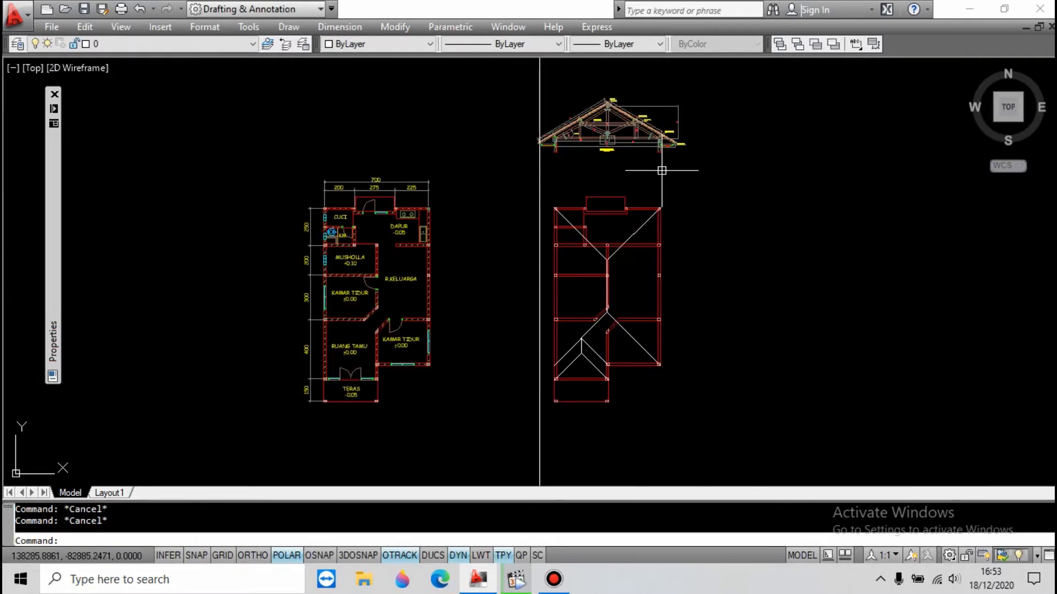
type("xl")
key("Return")
type("v")
key("Return")
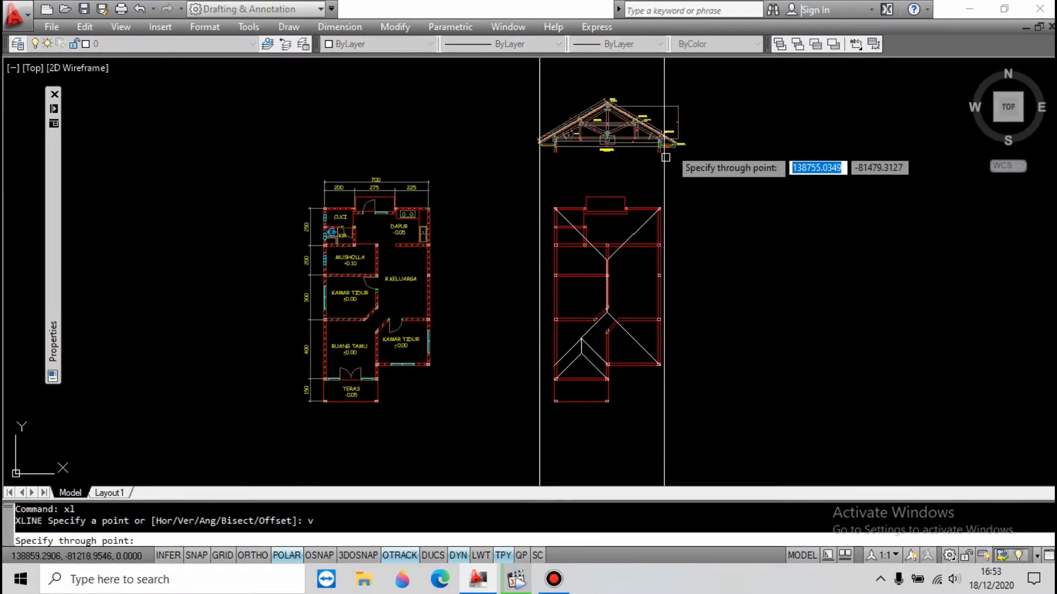
scroll(670, 144, "up", 6)
right_click(670, 143, "shift")
left_click(720, 243)
scroll(660, 142, "up", 6)
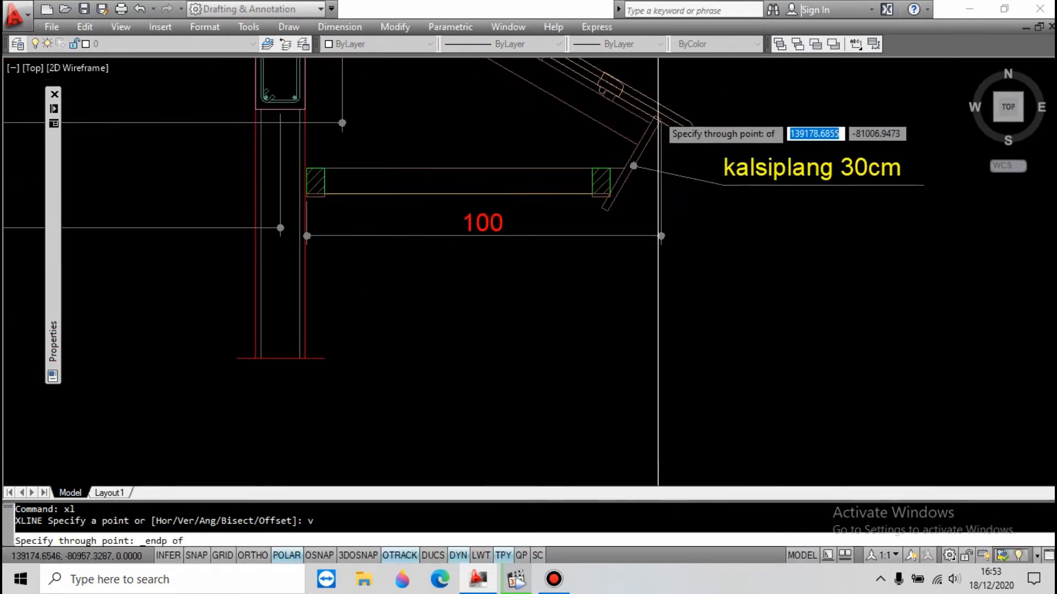
left_click(643, 149)
scroll(646, 157, "down", 8)
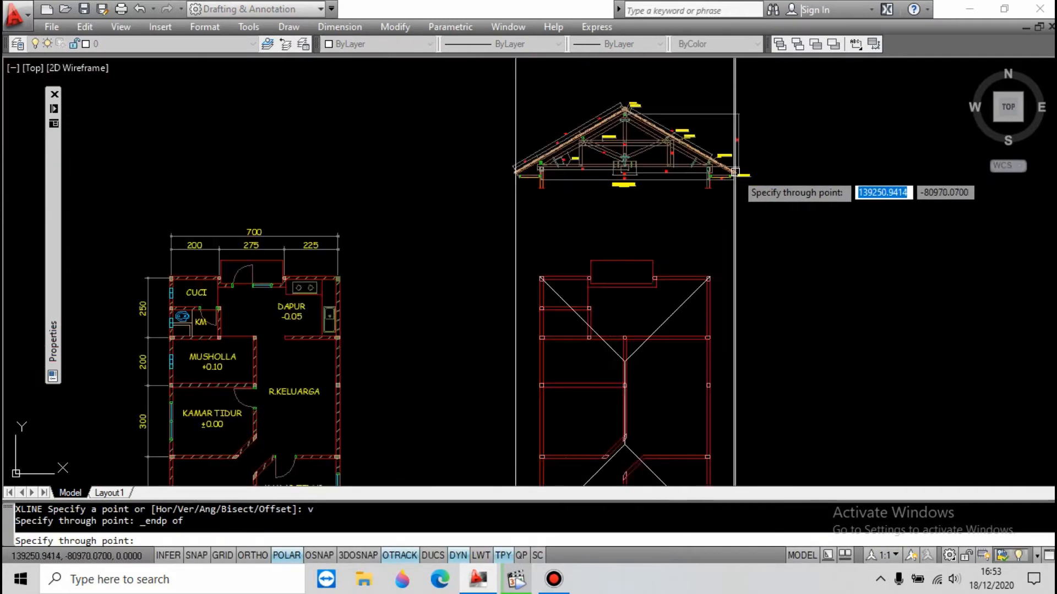
scroll(699, 251, "up", 6)
key("Escape")
Extend the rear left corner's diagonal to the left eave construction line
scroll(515, 160, "up", 4)
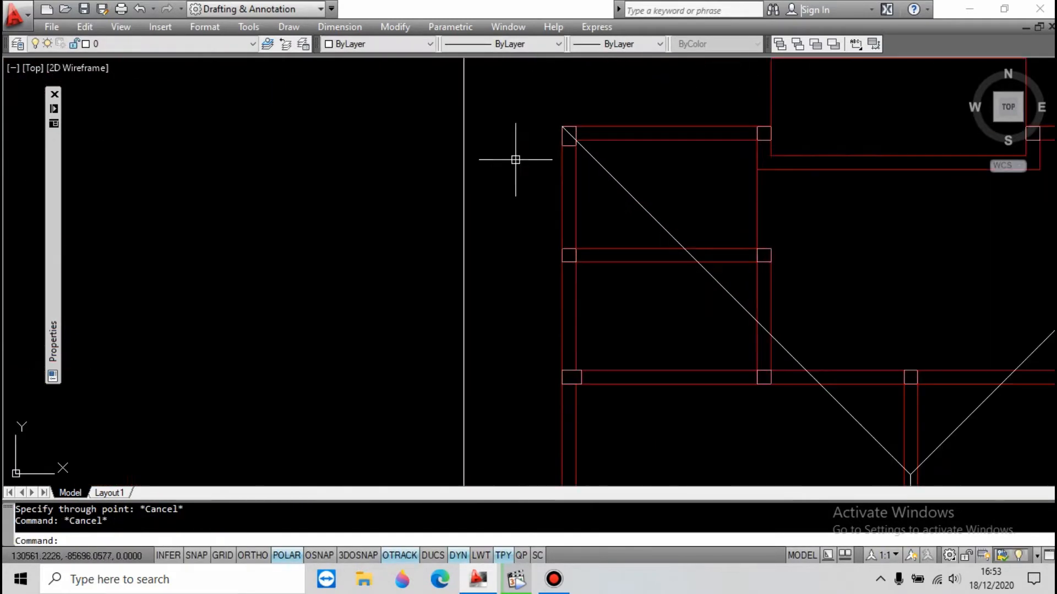
left_click(511, 177)
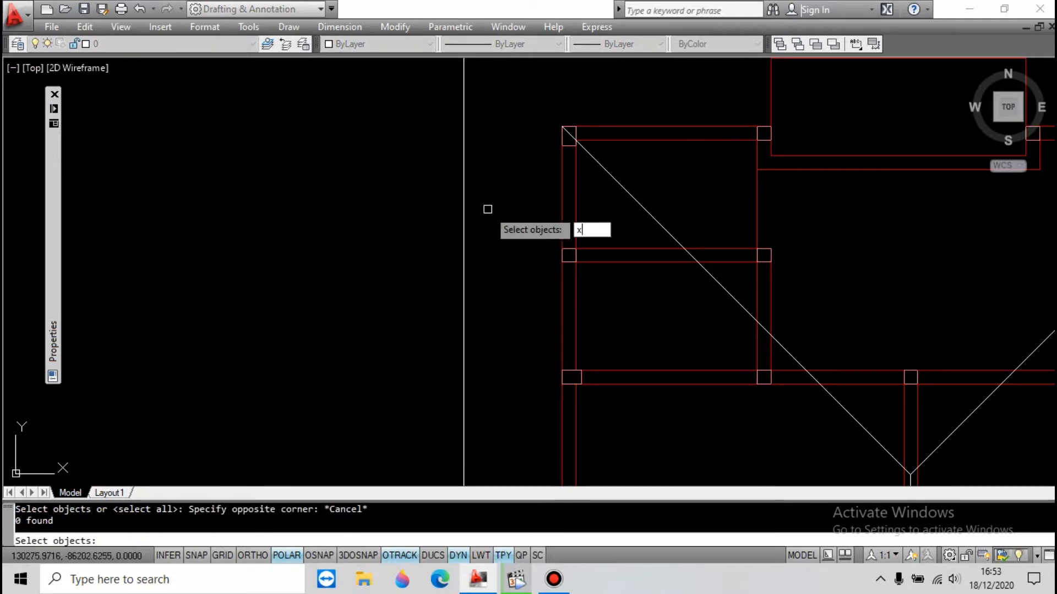
key("Escape")
key("Escape")
left_click(425, 235)
key("Return")
left_click(634, 163)
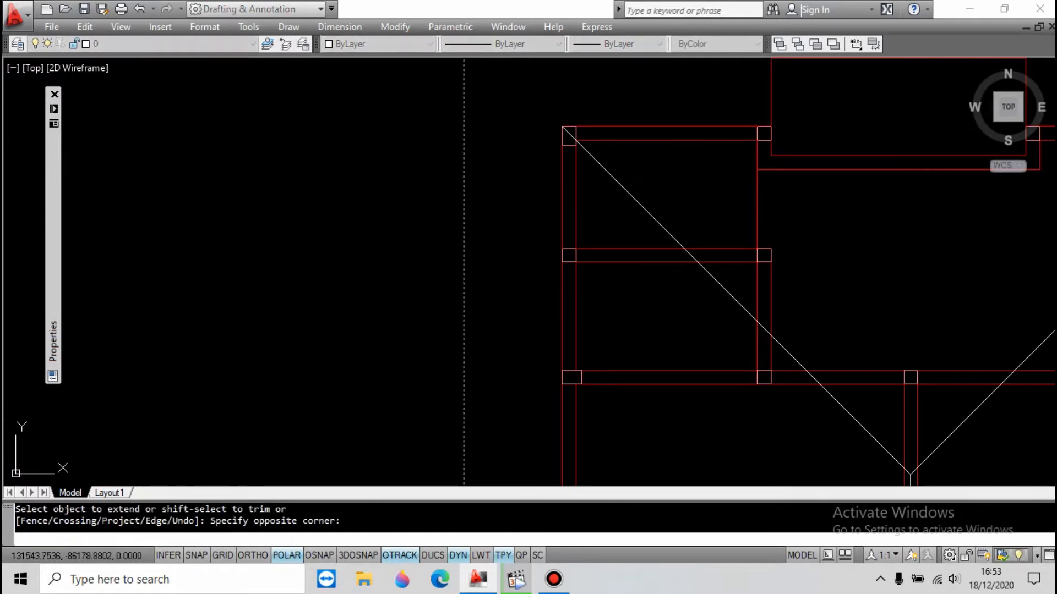
left_click(572, 180)
Extend the living room's front left diagonal to the same left eave construction line
scroll(544, 159, "down", 5)
scroll(562, 420, "up", 2)
scroll(563, 417, "up", 3)
left_click(546, 408)
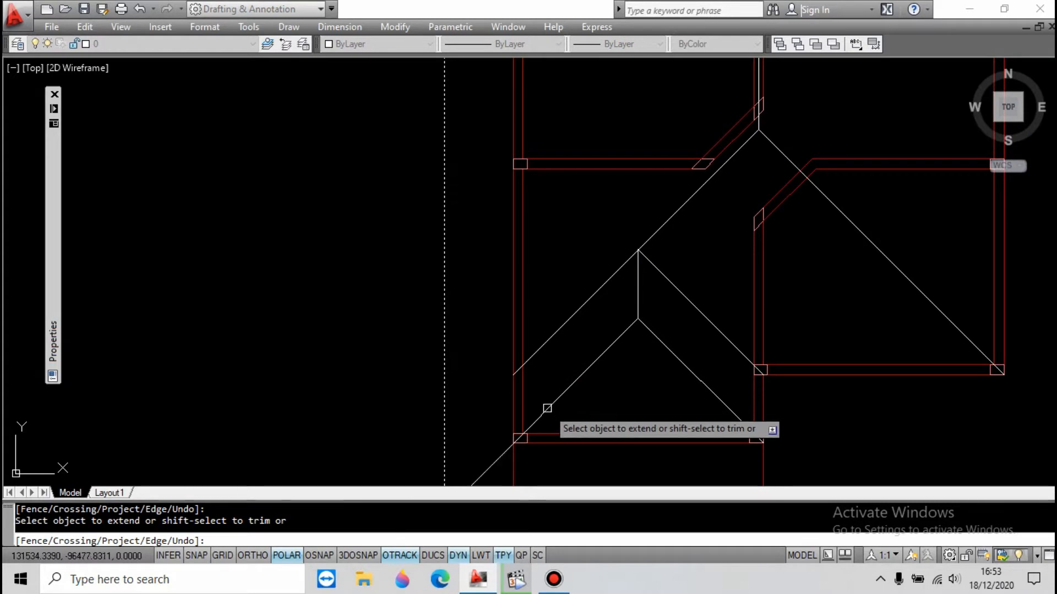
scroll(558, 257, "down", 2)
scroll(587, 354, "up", 2)
scroll(656, 363, "down", 2)
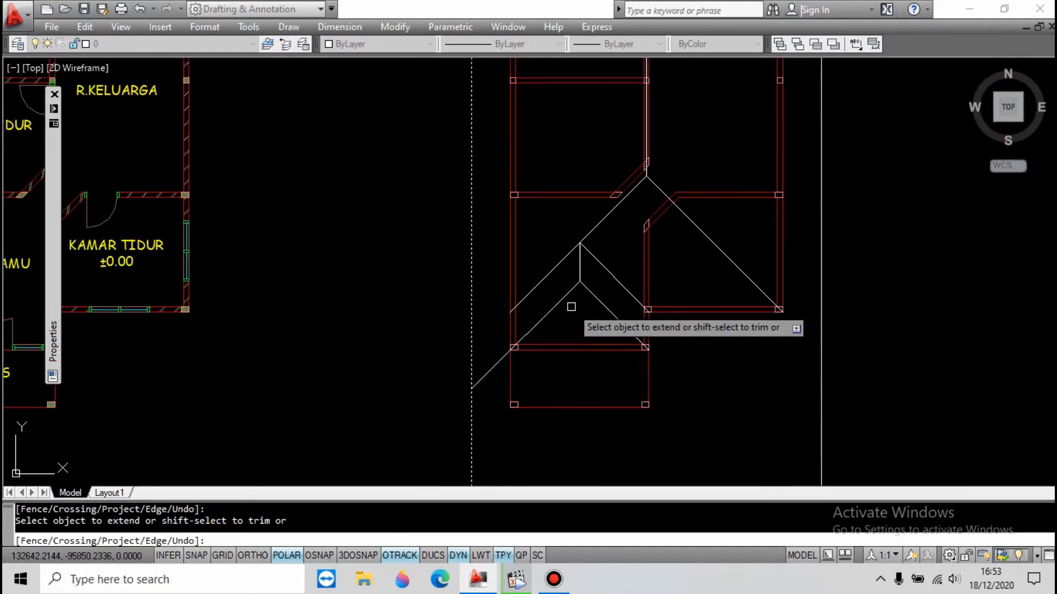
scroll(467, 388, "up", 2)
key("Escape")
Place a horizontal construction line through the outer end of the living room's front left diagonal
type("xl")
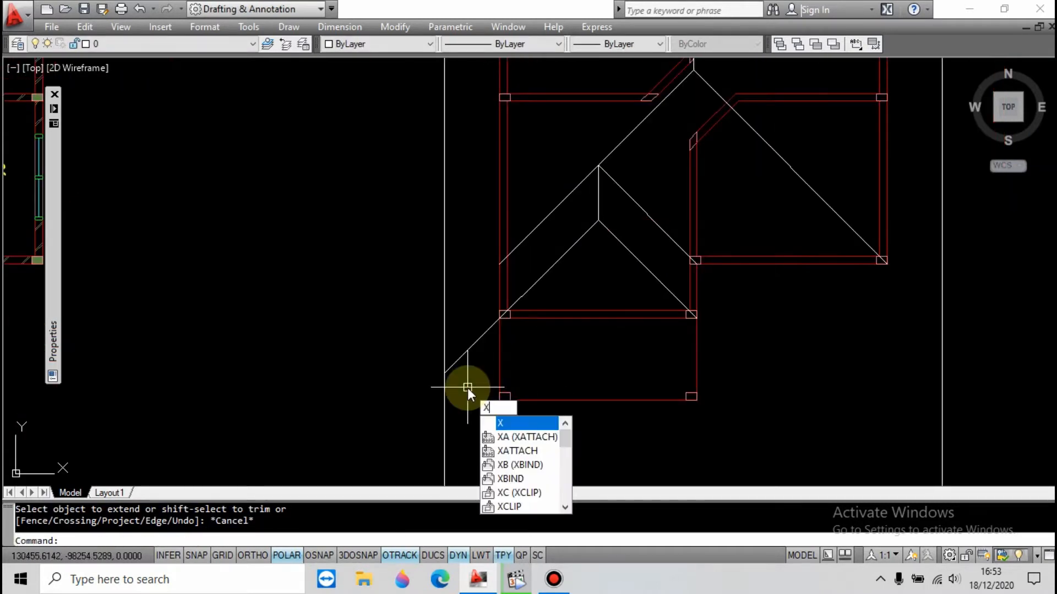
key("Return")
type("h")
key("Return")
right_click(494, 242, "shift")
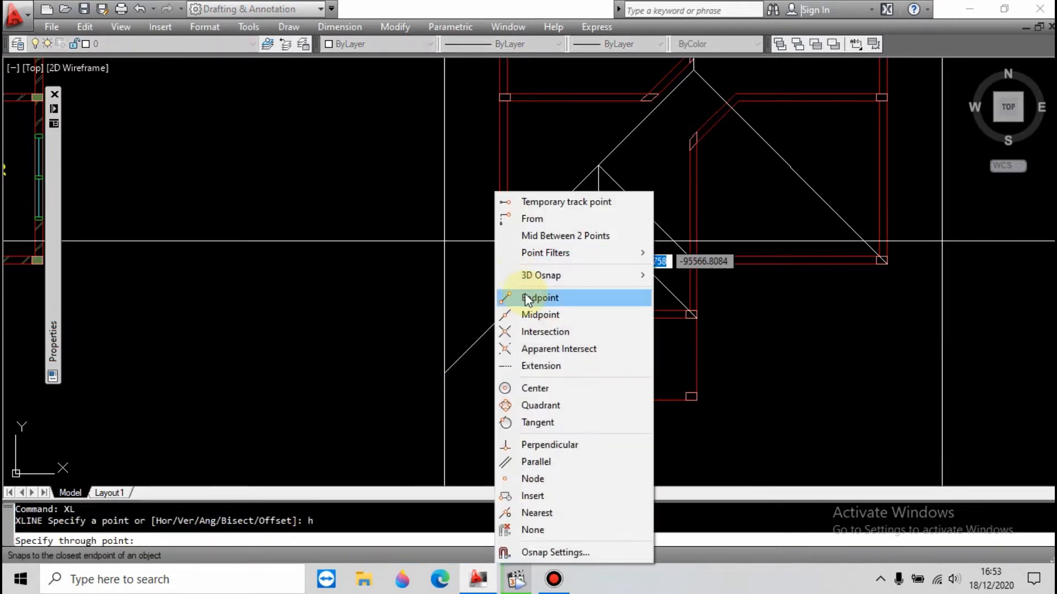
left_click(537, 297)
left_click(445, 373)
key("Escape")
key("Escape")
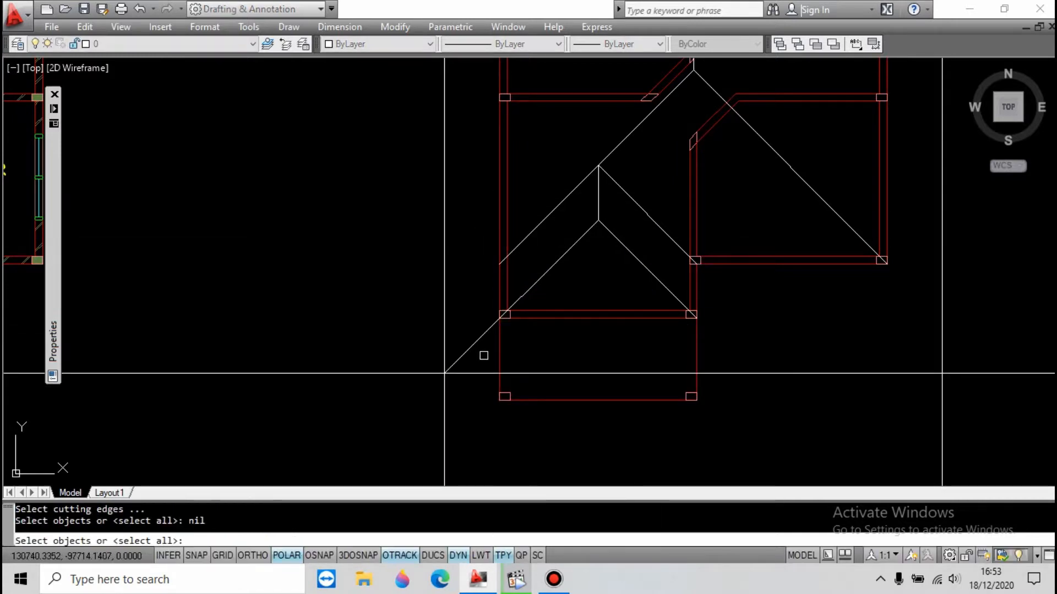
Trim the left eave construction line below the front horizontal construction line
left_click(474, 376)
key("Return")
left_click(464, 396)
left_click(421, 425)
scroll(437, 358, "down", 4)
key("Escape")
scroll(591, 364, "down", 1)
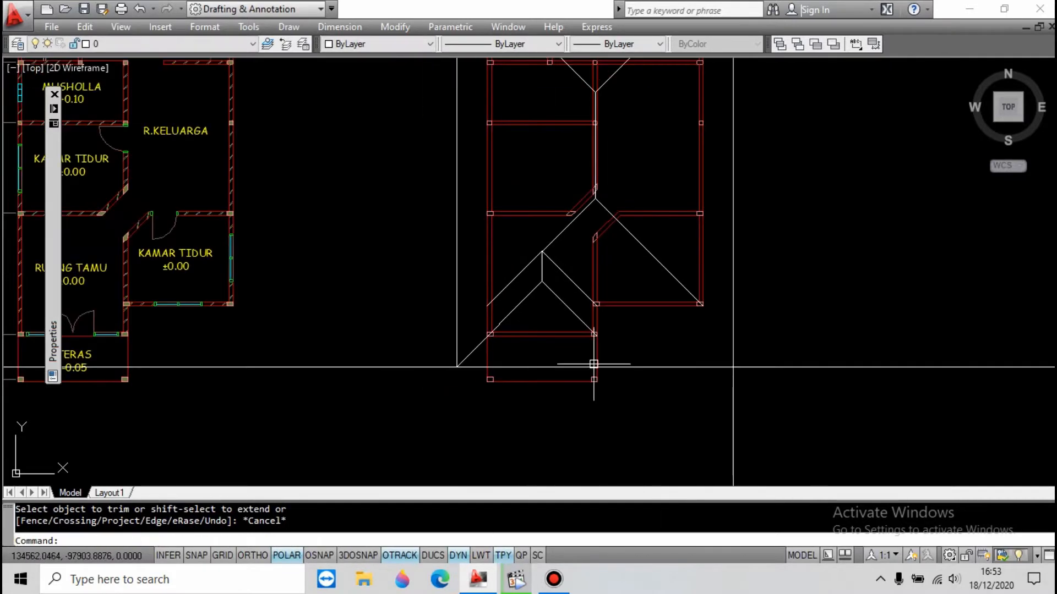
Extend the living room's front right diagonal to the front horizontal construction line
left_click(635, 348)
left_click(621, 371)
key("Return")
left_click(589, 329)
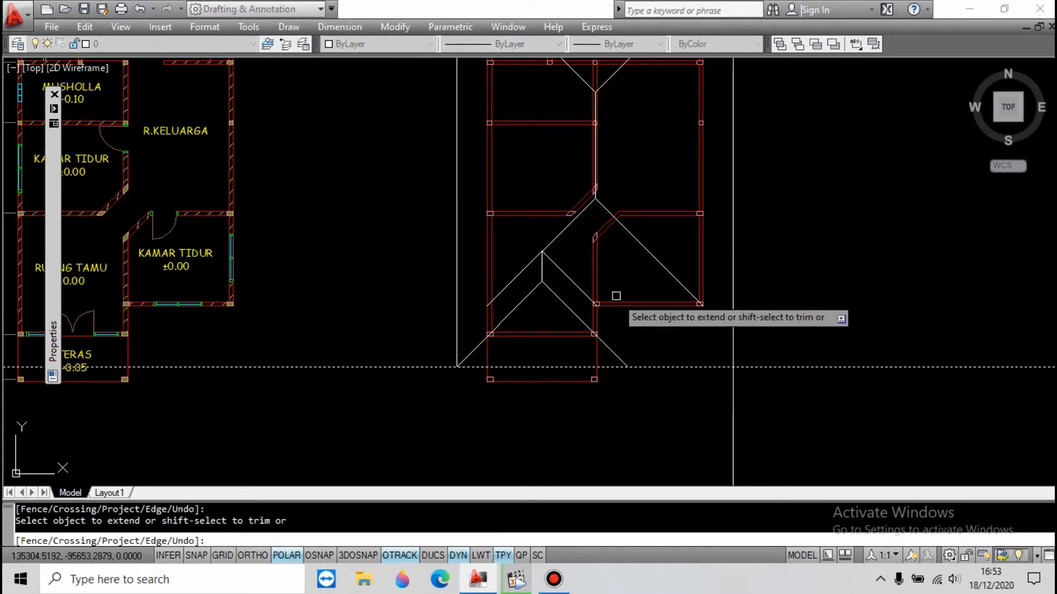
key("Escape")
Draw a vertical line upward from the outer end of the living room's front right diagonal, past the front bedroom wall
scroll(625, 348, "up", 4)
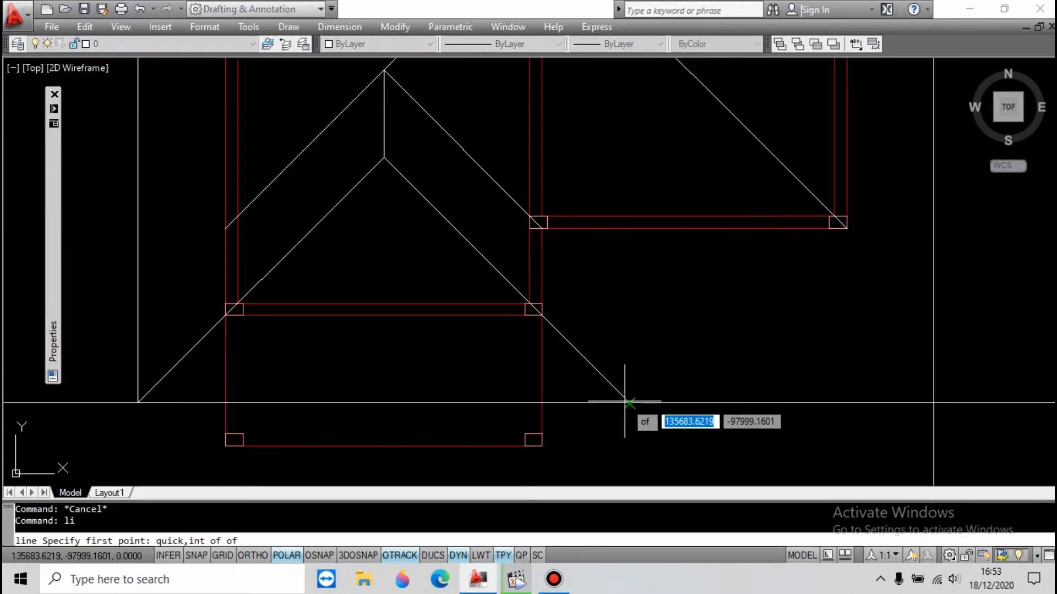
left_click(626, 403)
left_click(630, 168)
key("Escape")
Extend the valley diagonal at the front bedroom's left corner to the new vertical line
type("x")
key("Return")
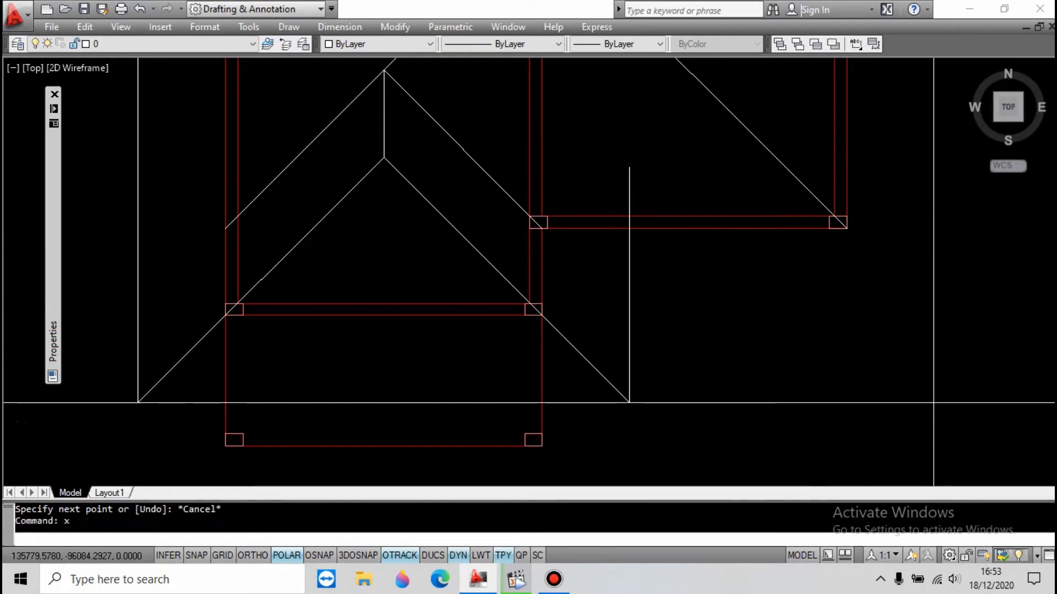
left_click(640, 247)
left_click(600, 271)
key("Return")
left_click(523, 206)
key("Escape")
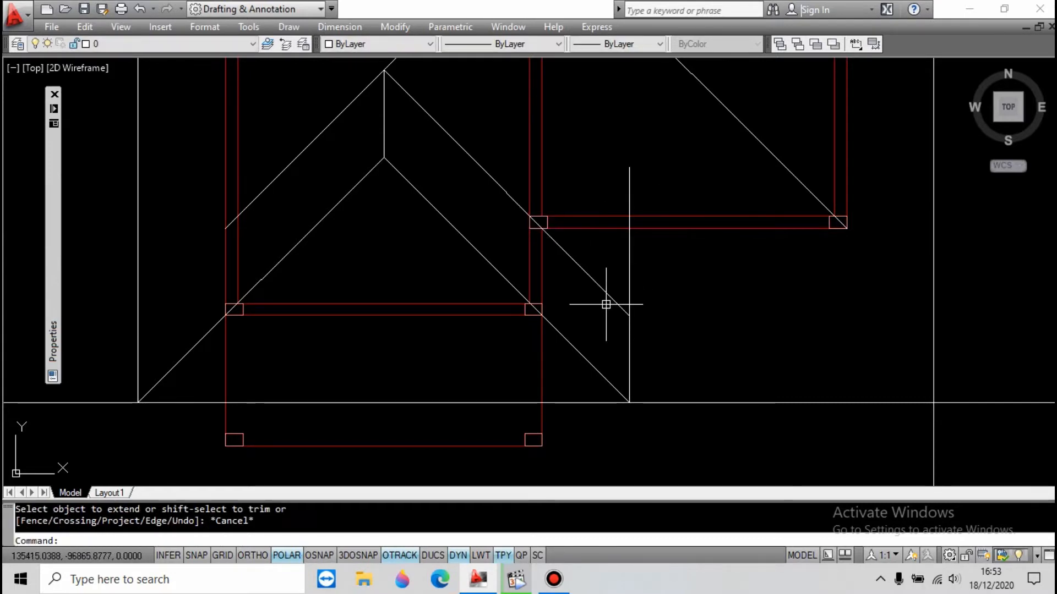
Draw a horizontal eave line from the valley's outer end and extend it to the right eave construction line
type("l")
key("Return")
left_click(630, 313)
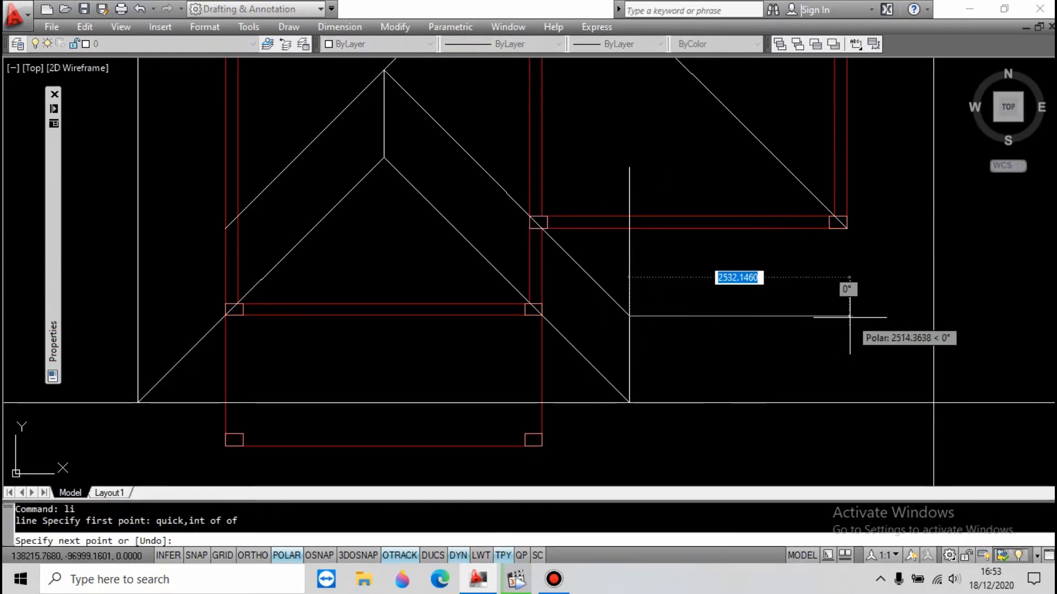
left_click(850, 315)
key("Escape")
left_click(897, 308)
key("Return")
left_click(833, 317)
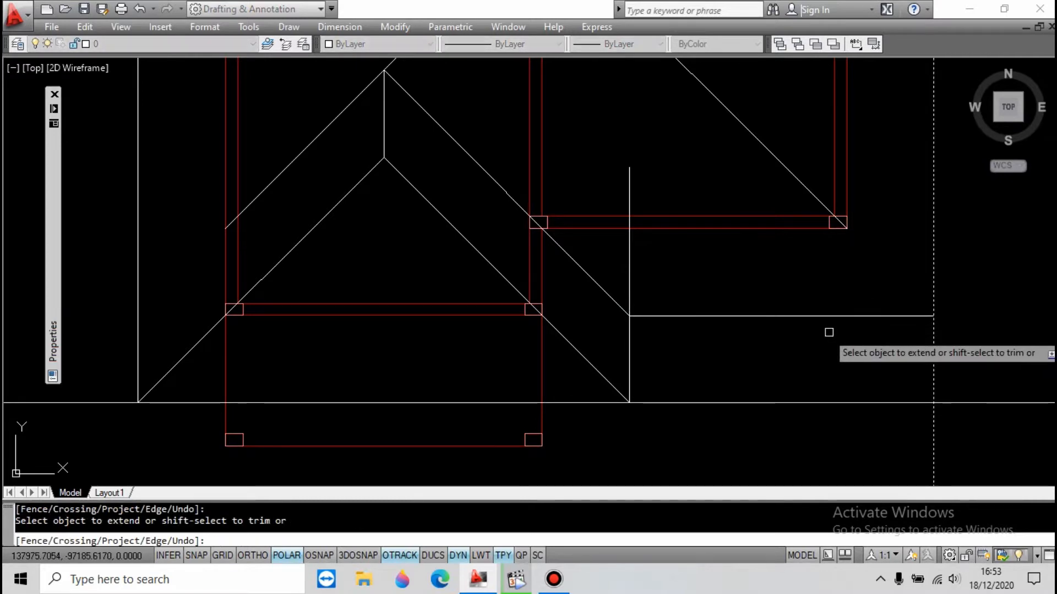
key("Escape")
Extend the front bedroom's right corner diagonal to the bedroom's horizontal eave line
type("x")
key("Return")
left_click(798, 315)
key("Return")
left_click(799, 177)
key("Escape")
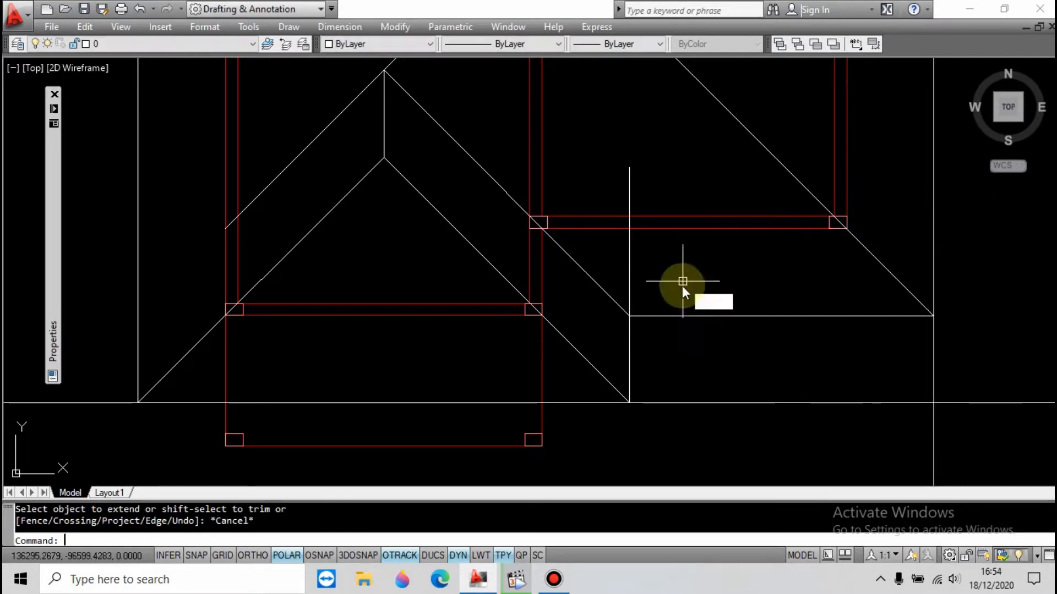
Trim the short vertical eave line above the bedroom's horizontal eave line
key("Return")
left_click(649, 275)
left_click(621, 251)
key("Escape")
Trim the front construction line beyond the short vertical eave and the right eave line below the bedroom's eave
key("Return")
left_click(663, 357)
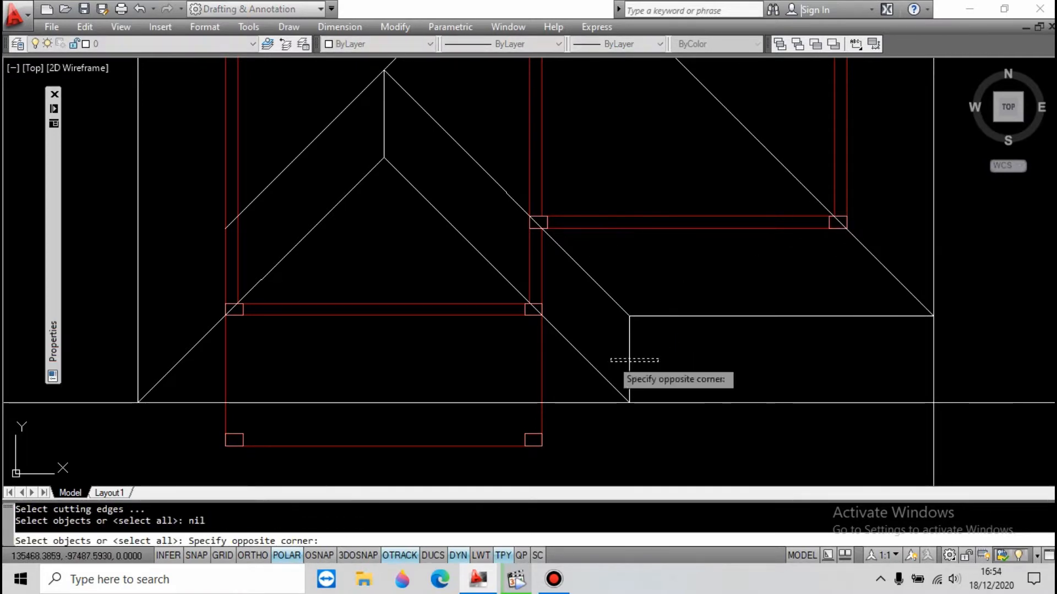
left_click(611, 361)
left_click(682, 353)
left_click(661, 293)
key("Return")
left_click(946, 378)
left_click(826, 431)
scroll(788, 356, "down", 4)
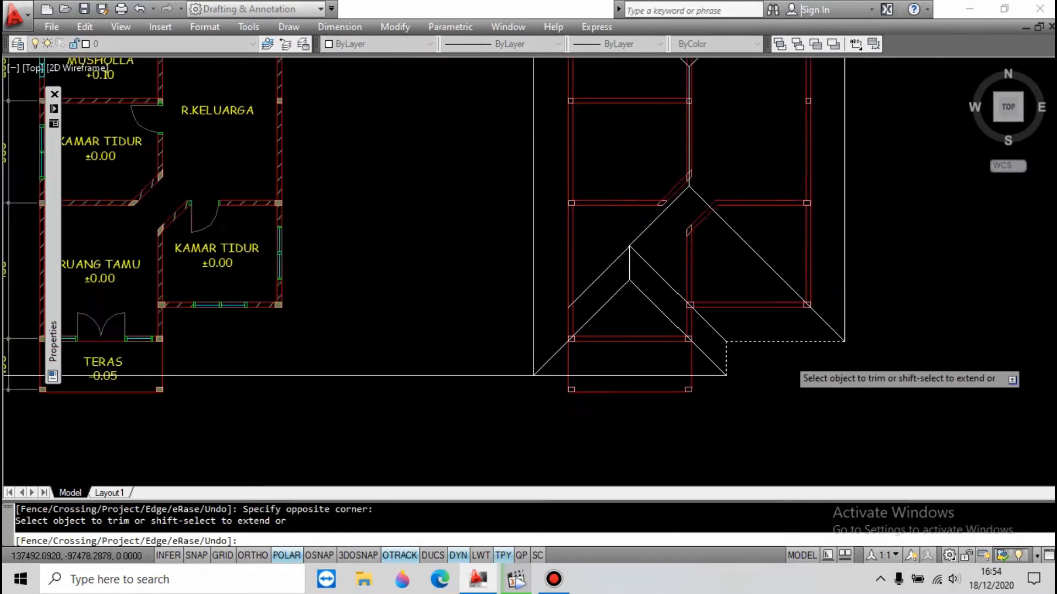
scroll(460, 377, "up", 4)
key("Escape")
Trim the front horizontal construction line to the left of the left eave line
key("Return")
left_click(675, 325)
left_click(630, 312)
key("Return")
left_click(630, 333)
left_click(601, 385)
key("Escape")
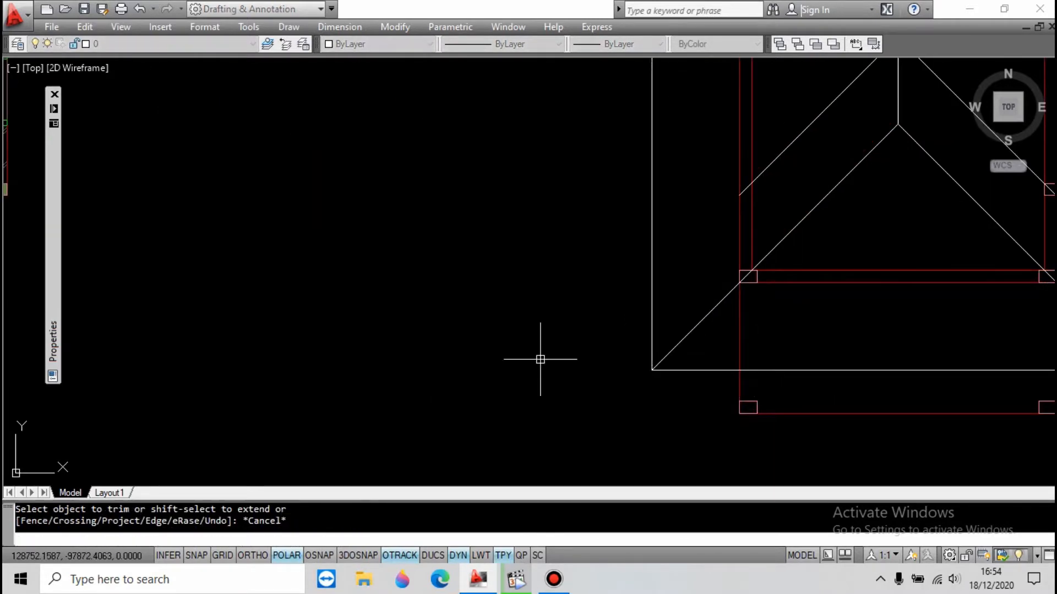
Extend the rear right corner's diagonal to the right eave construction line
scroll(514, 371, "down", 5)
scroll(556, 347, "up", 3)
scroll(553, 385, "down", 4)
key("Escape")
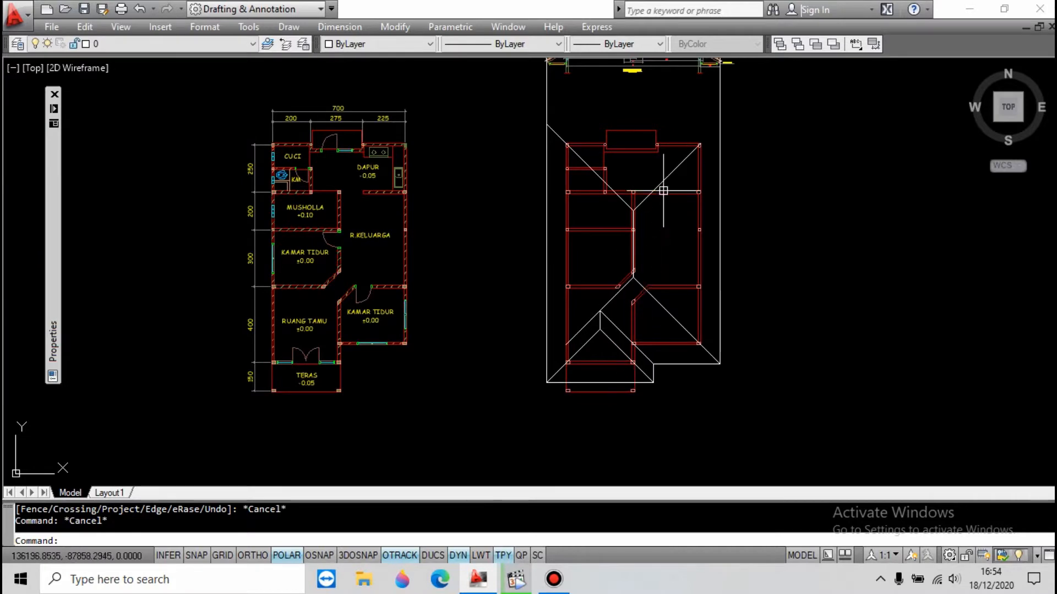
scroll(638, 276, "down", 2)
scroll(664, 144, "up", 3)
scroll(703, 242, "up", 3)
type("ex")
key("Return")
left_click(705, 240)
key("Return")
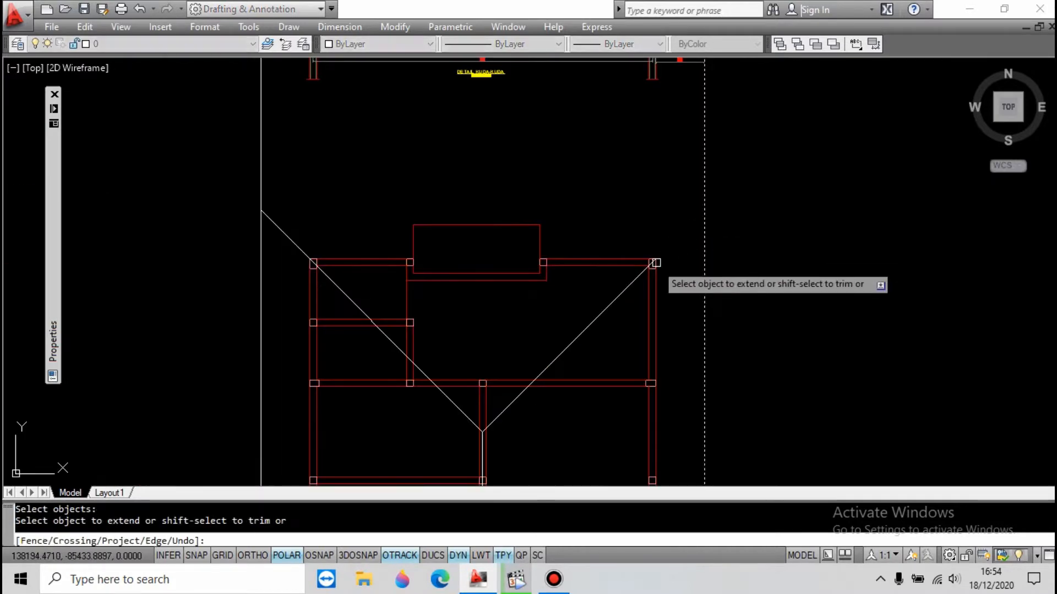
left_click(655, 263)
key("Escape")
Place a horizontal construction line through the outer end of the rear left corner's diagonal
type("xl")
key("Return")
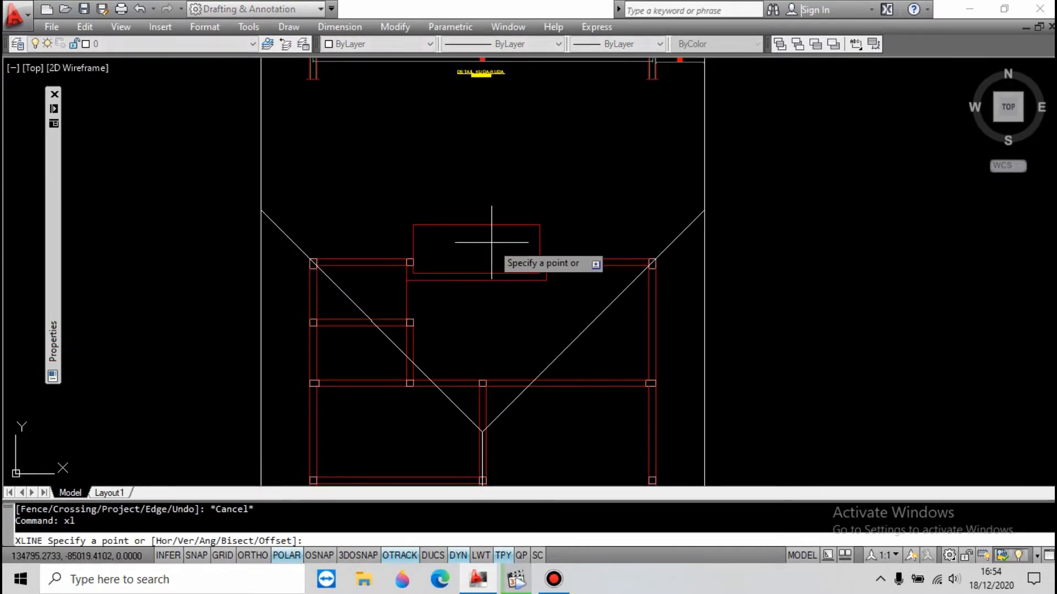
type("h")
key("Return")
right_click(272, 196, "shift")
left_click(304, 292)
left_click(296, 244)
key("Escape")
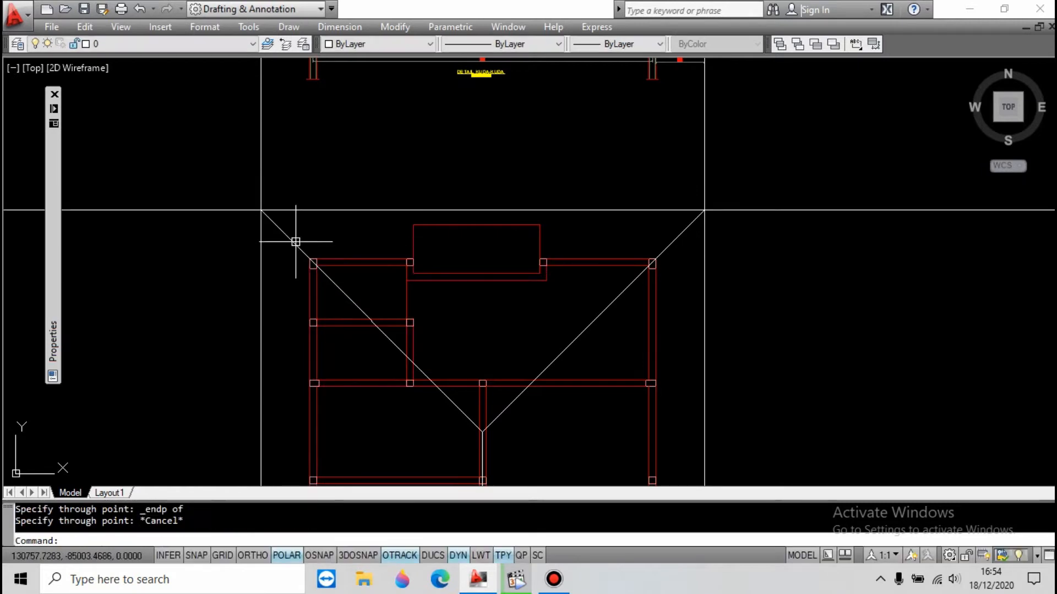
Trim the left and right eave construction lines above the rear horizontal construction line
key("Return")
left_click(228, 163)
key("Escape")
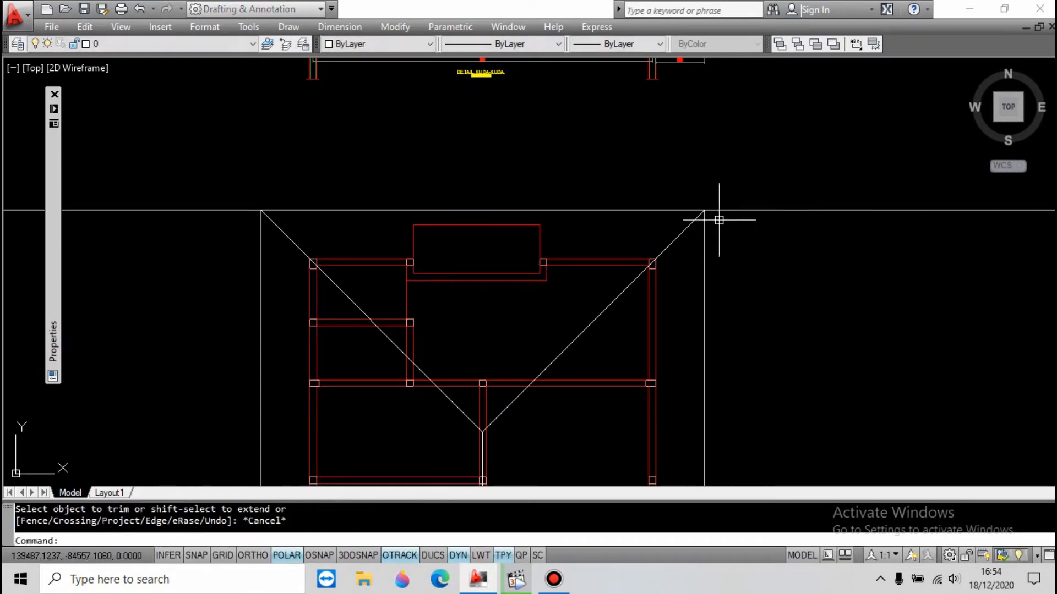
key("Return")
left_click(691, 222)
key("Escape")
Trim the rear horizontal construction line to the right of the right eave line
key("Return")
left_click(705, 232)
key("Return")
left_click(757, 249)
left_click(737, 190)
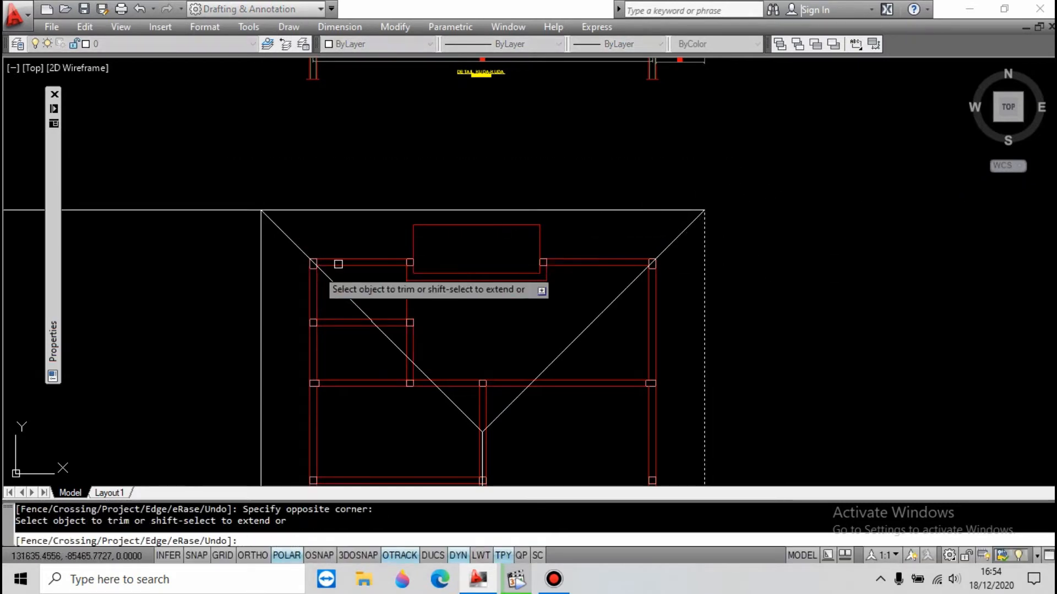
key("Escape")
Trim the rear horizontal construction line to the left of the left eave line
key("Return")
left_click(275, 283)
left_click(246, 298)
key("Return")
left_click(243, 250)
left_click(233, 190)
key("Escape")
scroll(528, 190, "down", 7)
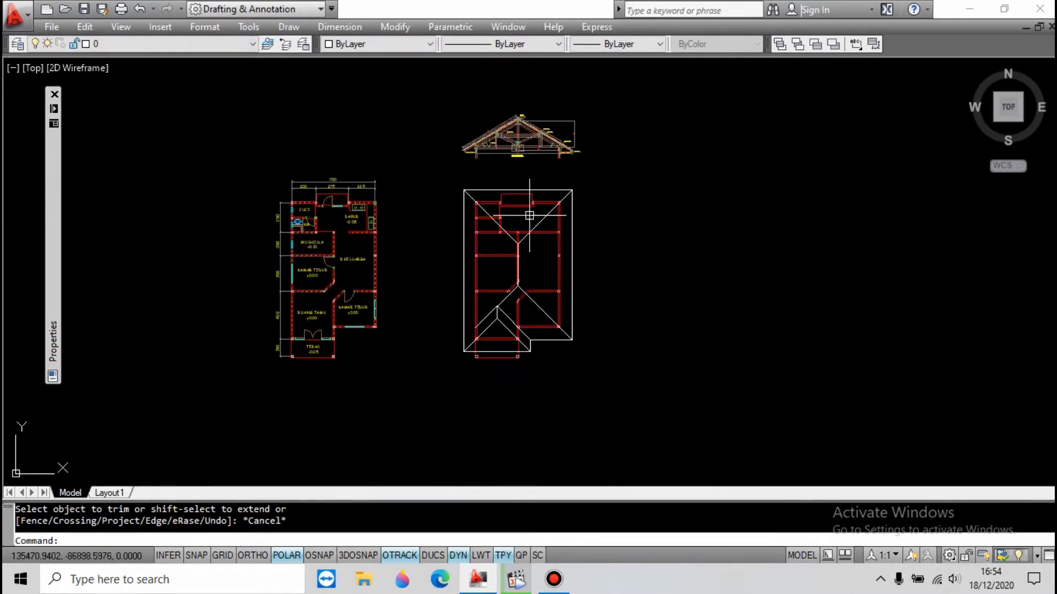
Offset the roof's eave outline inward by 30
scroll(478, 284, "up", 4)
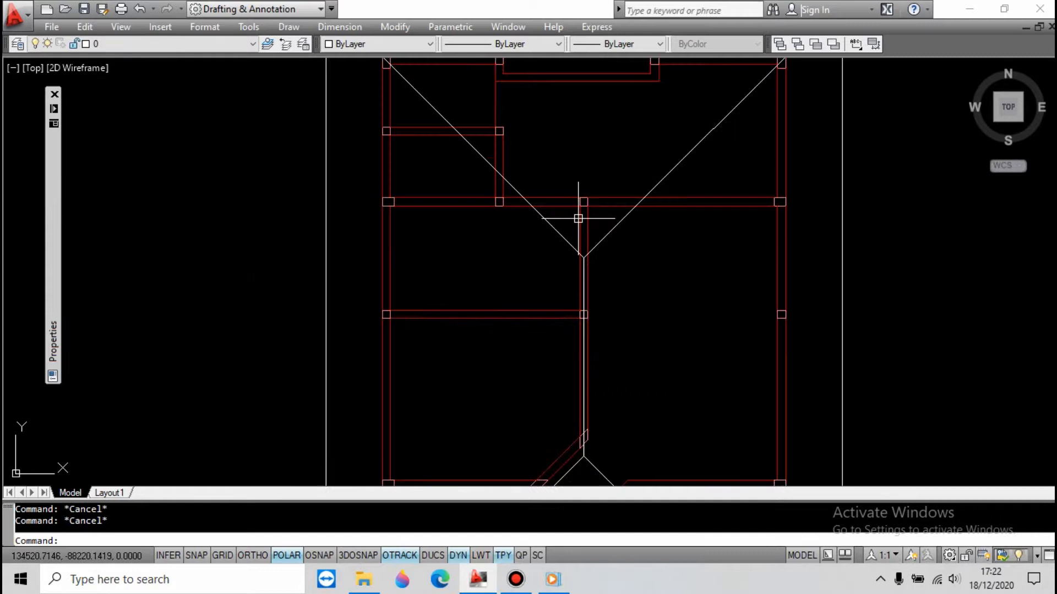
scroll(547, 208, "down", 2)
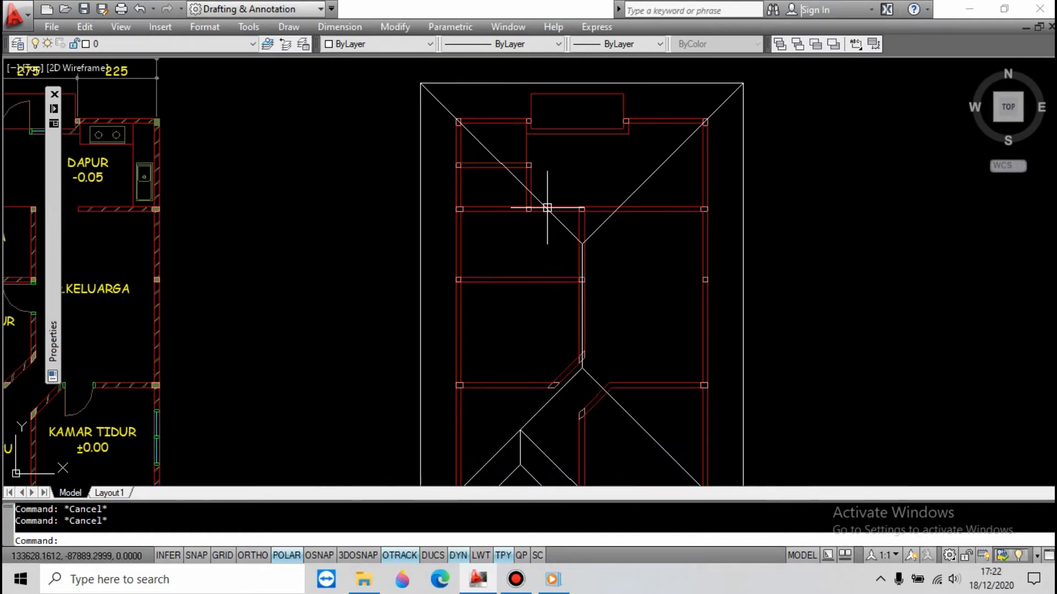
key("Return")
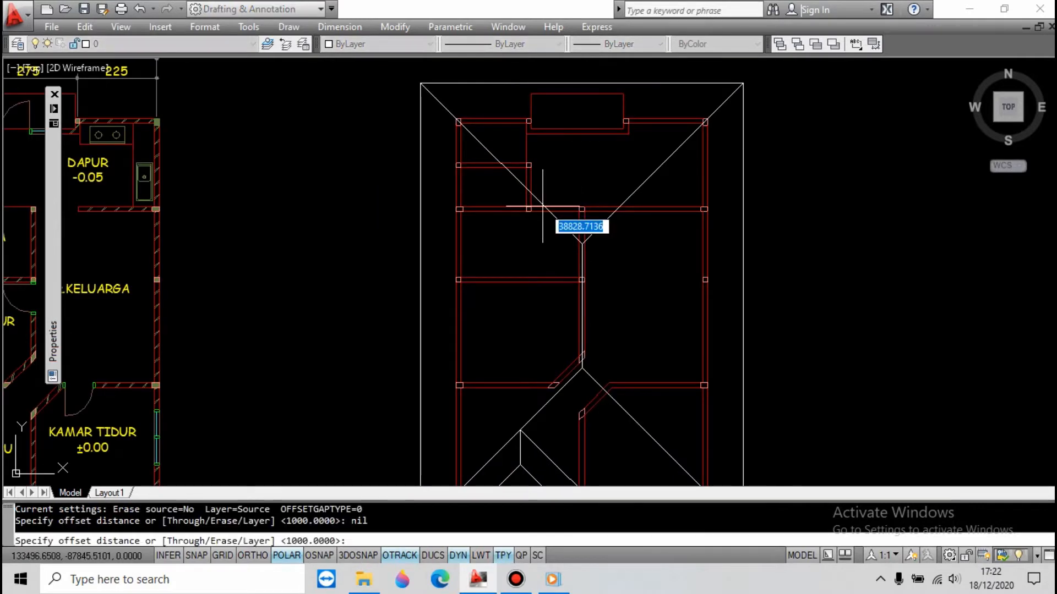
key("Return")
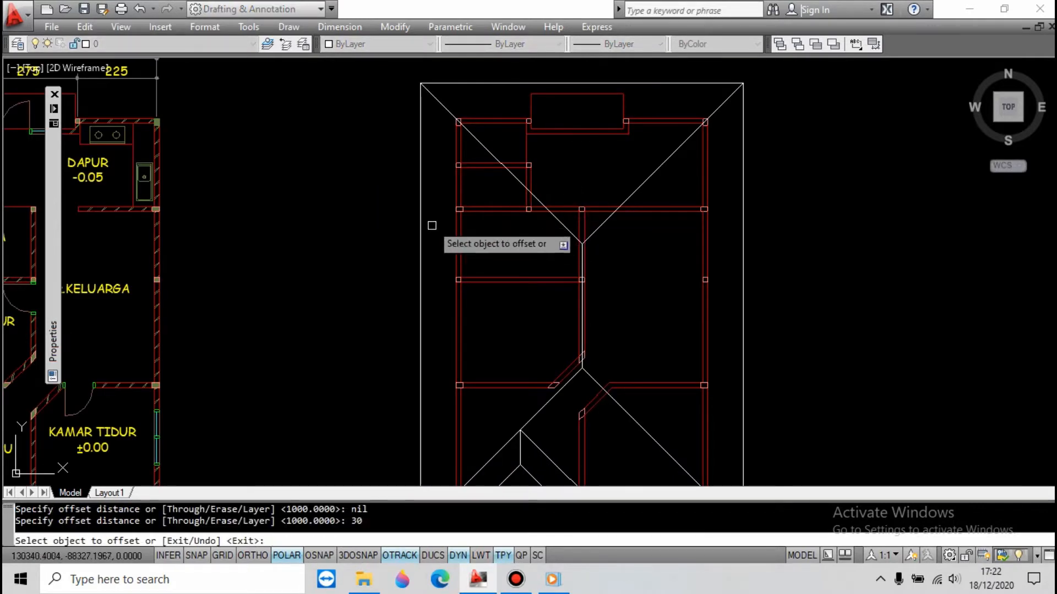
left_click(420, 207)
left_click(432, 215)
scroll(425, 78, "up", 5)
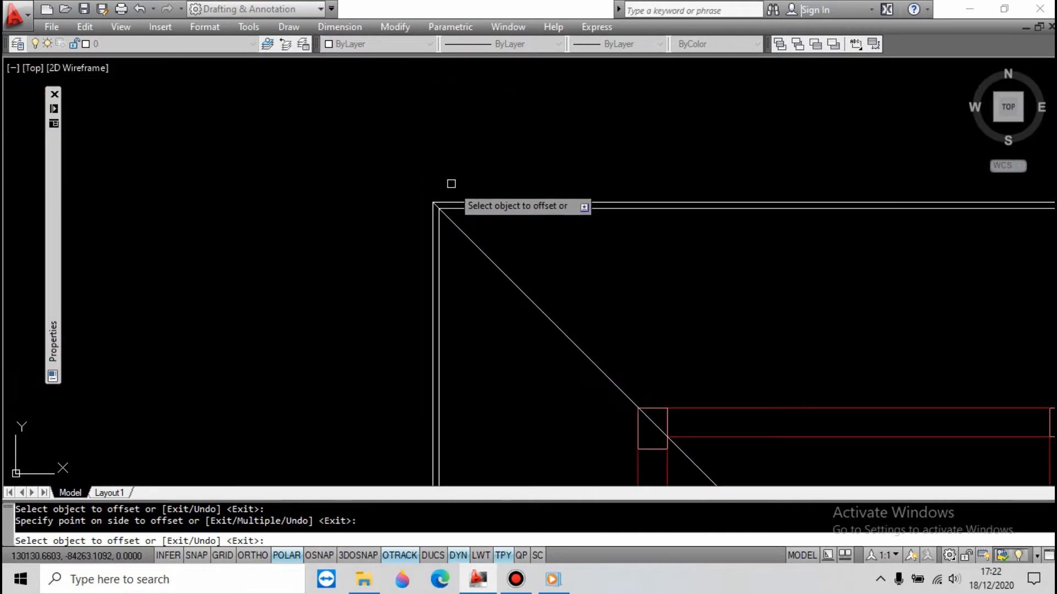
key("Escape")
key("Escape")
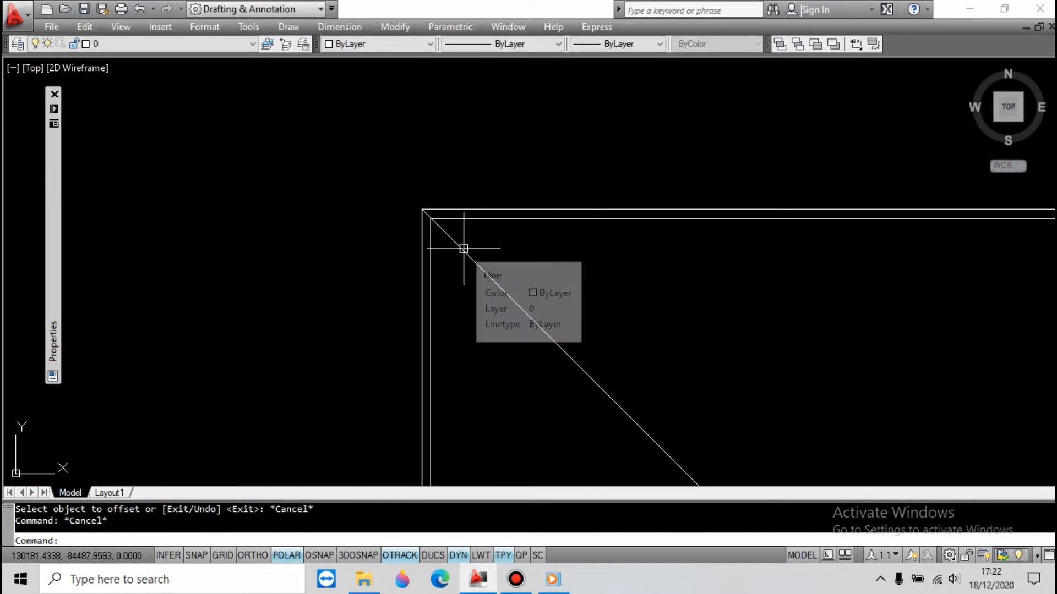
Make KAYU the current layer and move both eave outlines onto it
type("lkay")
key("Return")
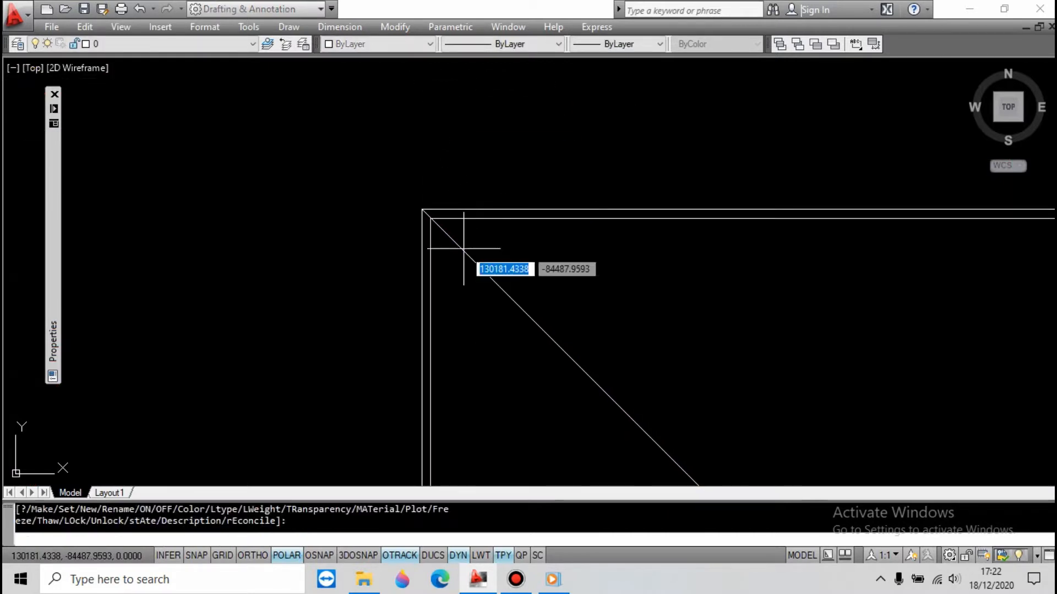
key("Escape")
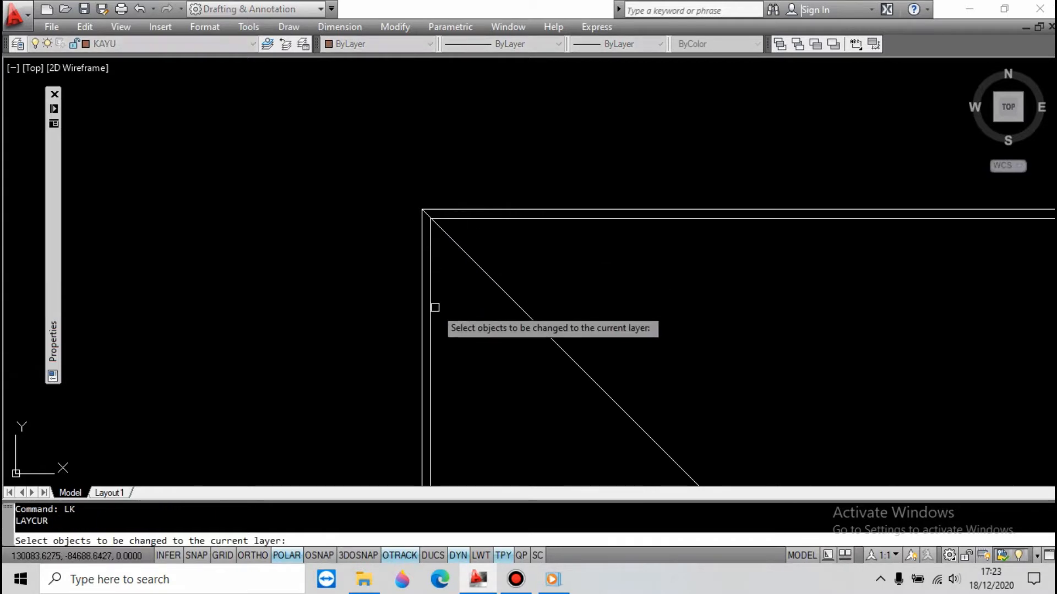
left_click(431, 304)
left_click(420, 314)
key("Return")
key("Escape")
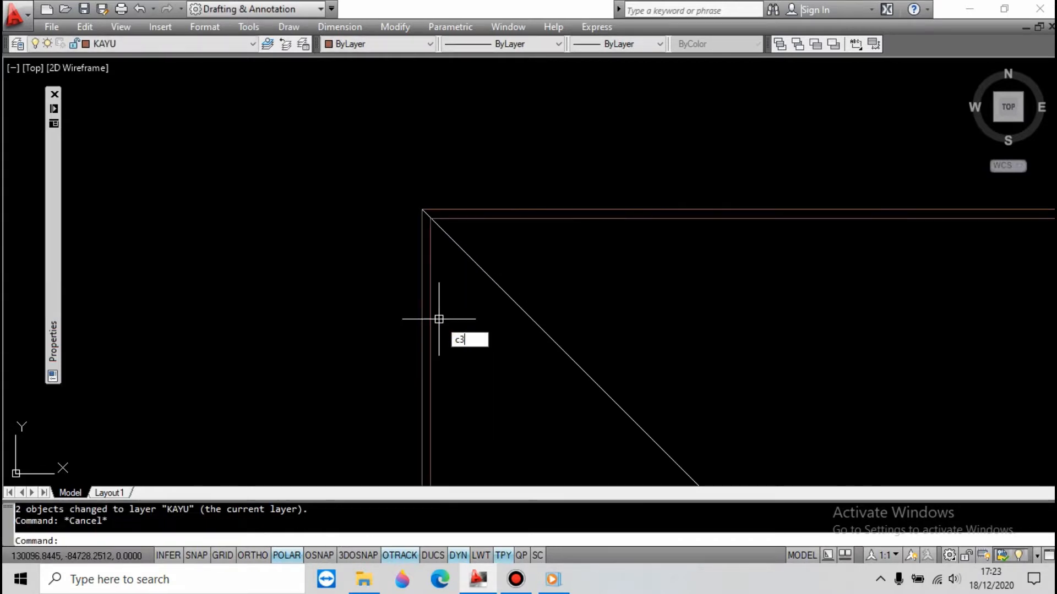
Change the color of both eave outlines to green (color 3)
left_click(394, 334)
key("Return")
scroll(441, 200, "down", 10)
scroll(542, 303, "up", 3)
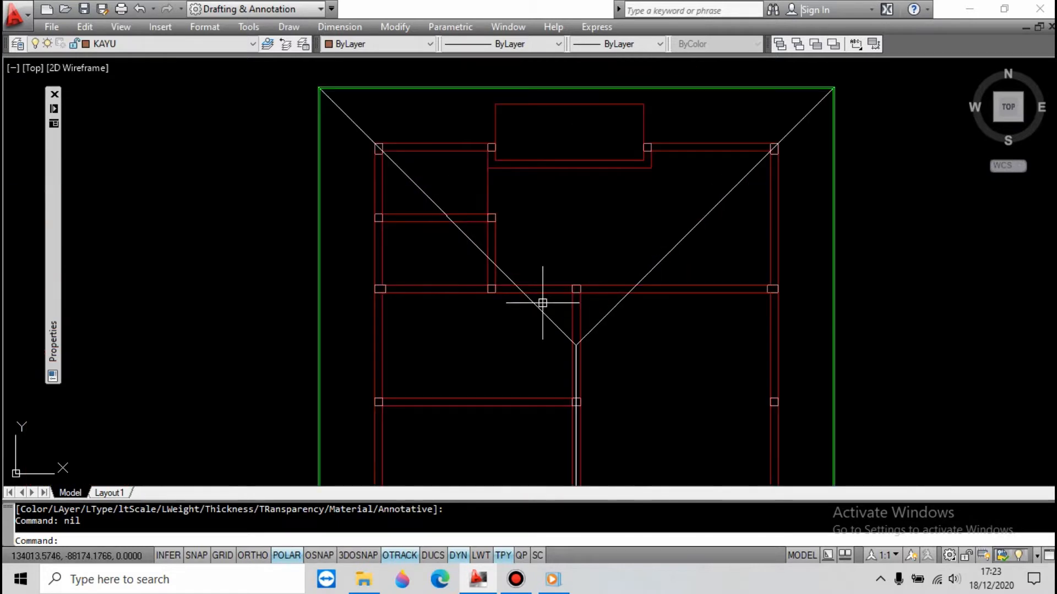
Offset the rear left and rear right hip lines by 40 to each side
type("o")
key("Return")
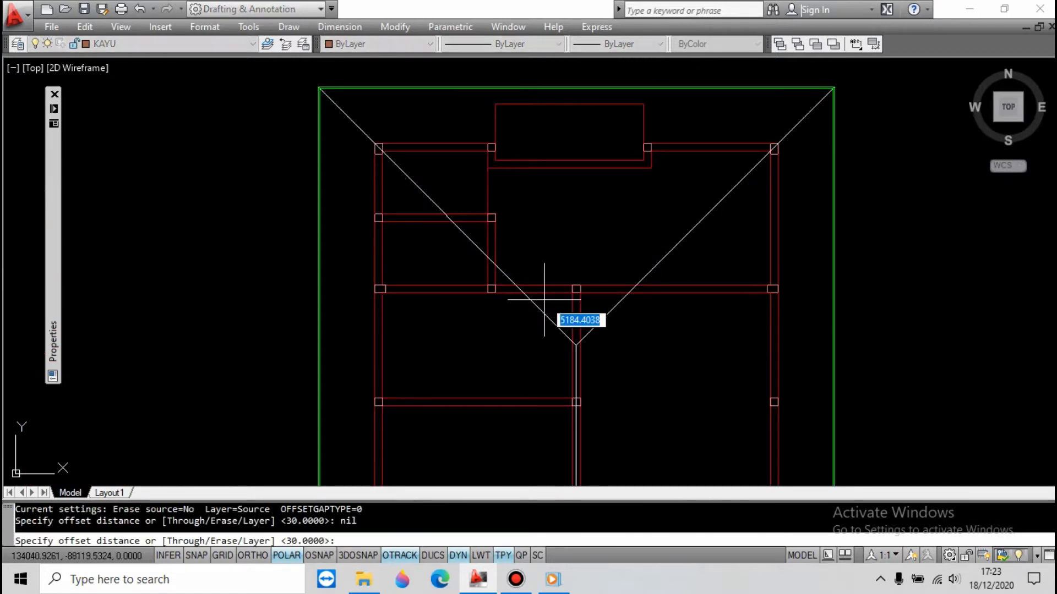
type("40")
key("Return")
scroll(545, 302, "up", 5)
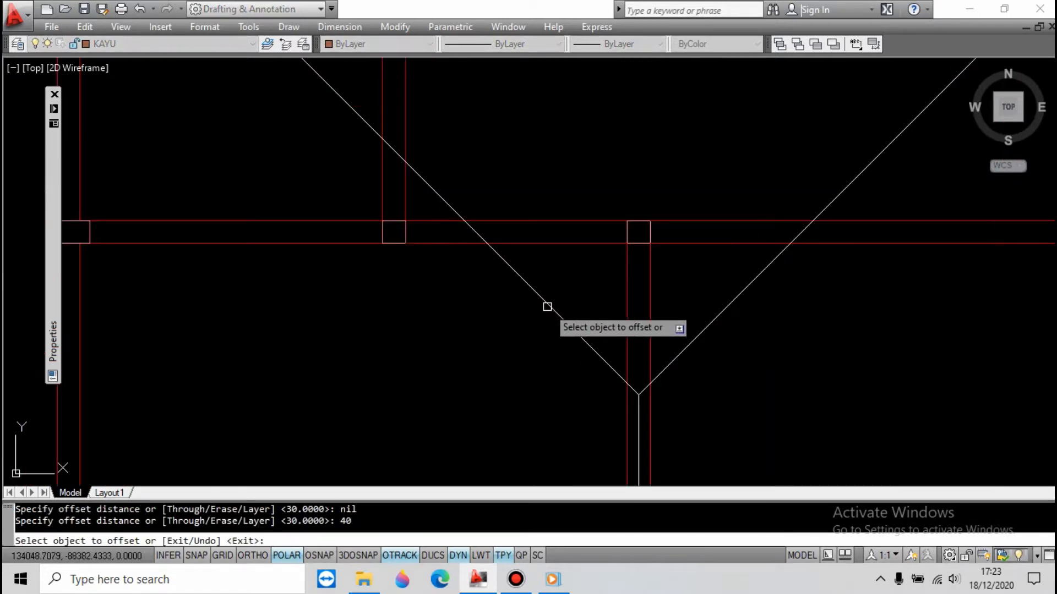
left_click(554, 306)
left_click(547, 314)
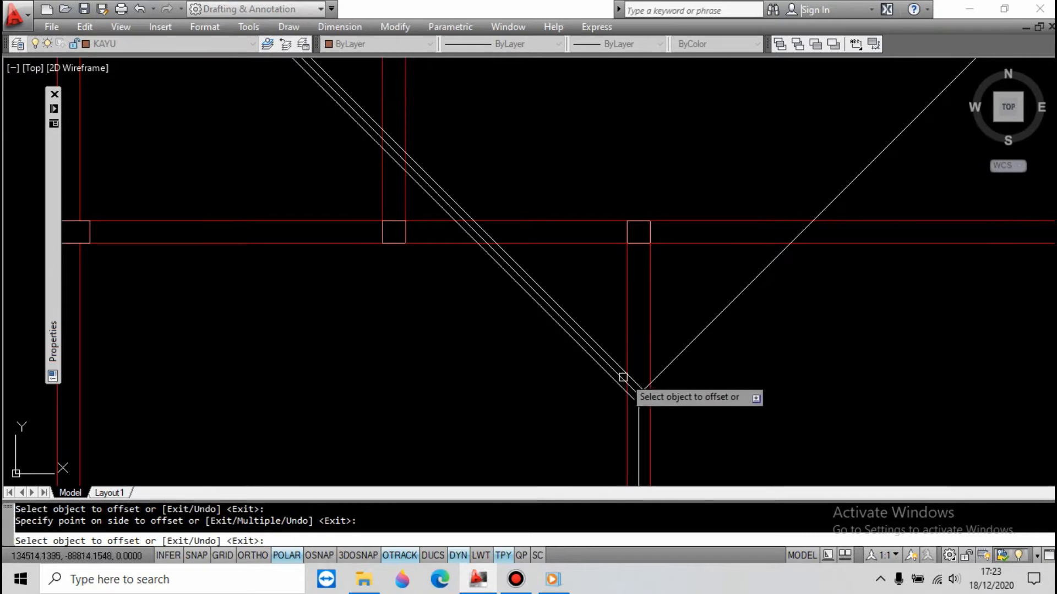
scroll(663, 371, "down", 4)
left_click(659, 372)
left_click(676, 370)
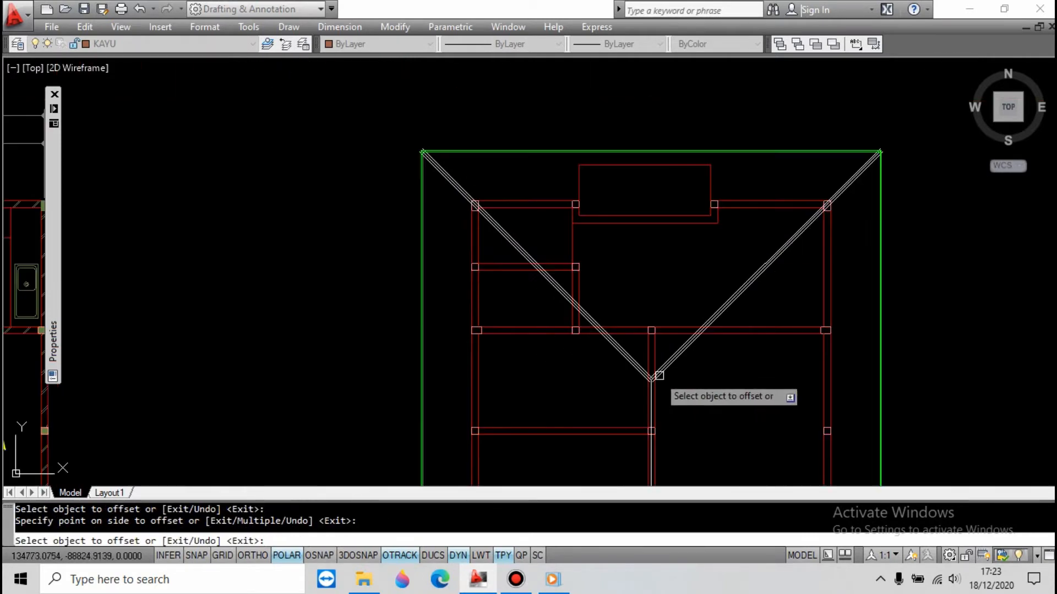
Match the properties of the four hip offset lines to the green eave outline with Match Properties
scroll(469, 295, "up", 4)
key("Escape")
left_click(375, 306)
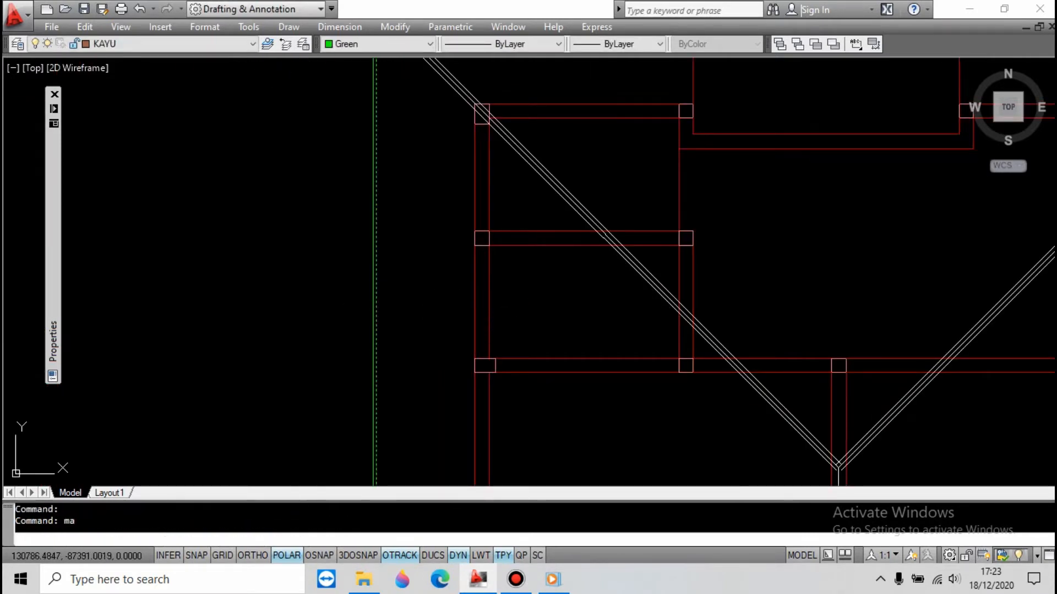
scroll(633, 235, "down", 3)
scroll(775, 375, "up", 6)
scroll(674, 316, "up", 6)
left_click(662, 309)
left_click(624, 268)
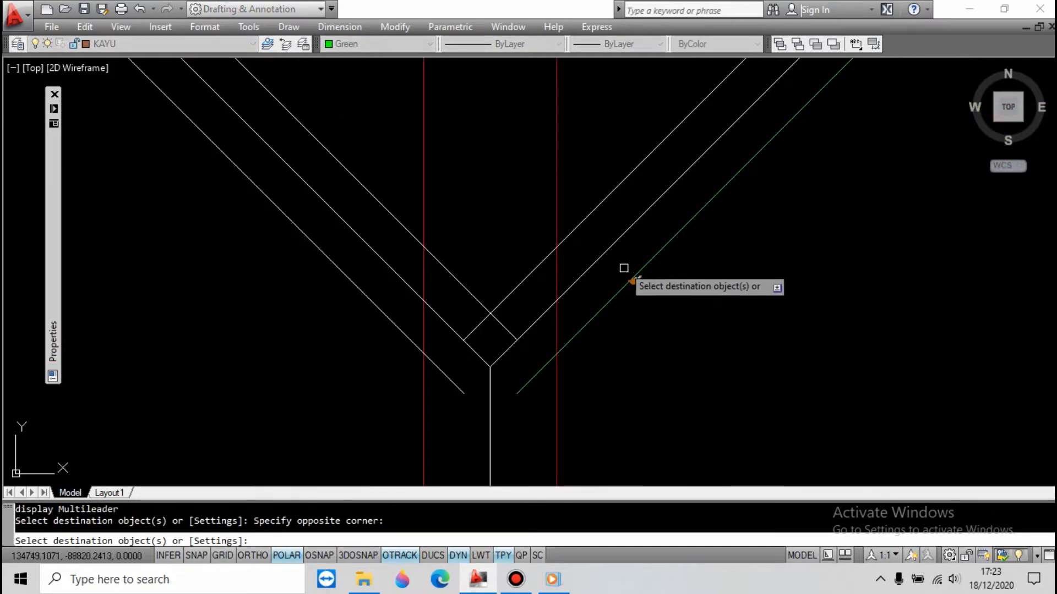
left_click(587, 215)
left_click(459, 285)
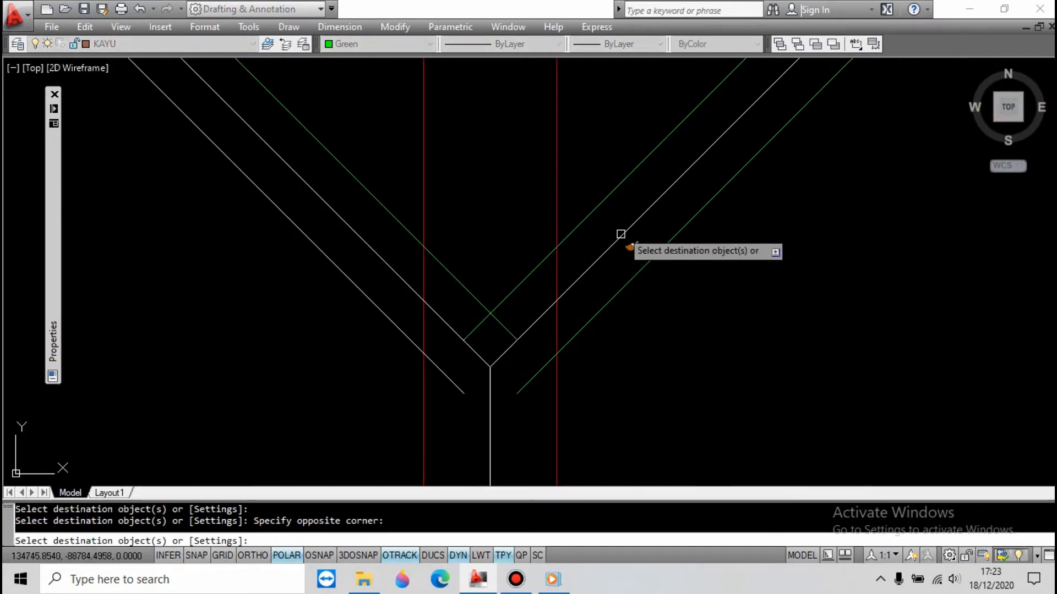
scroll(621, 226, "down", 4)
scroll(577, 273, "up", 3)
left_click(582, 251)
key("Escape")
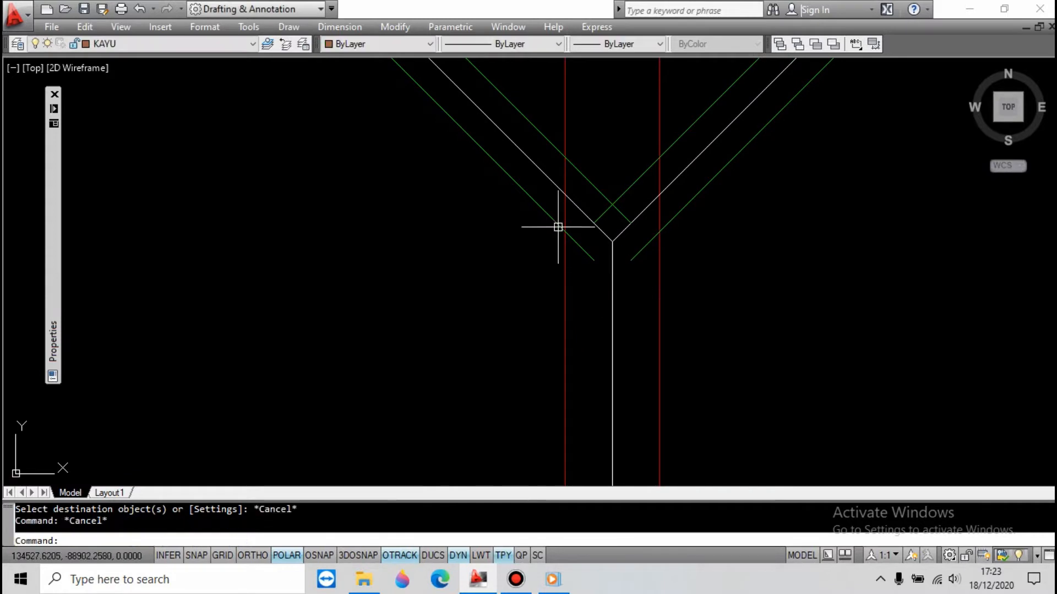
Offset the main ridge line by 40 to each side
key("Return")
left_click(612, 276)
left_click(603, 278)
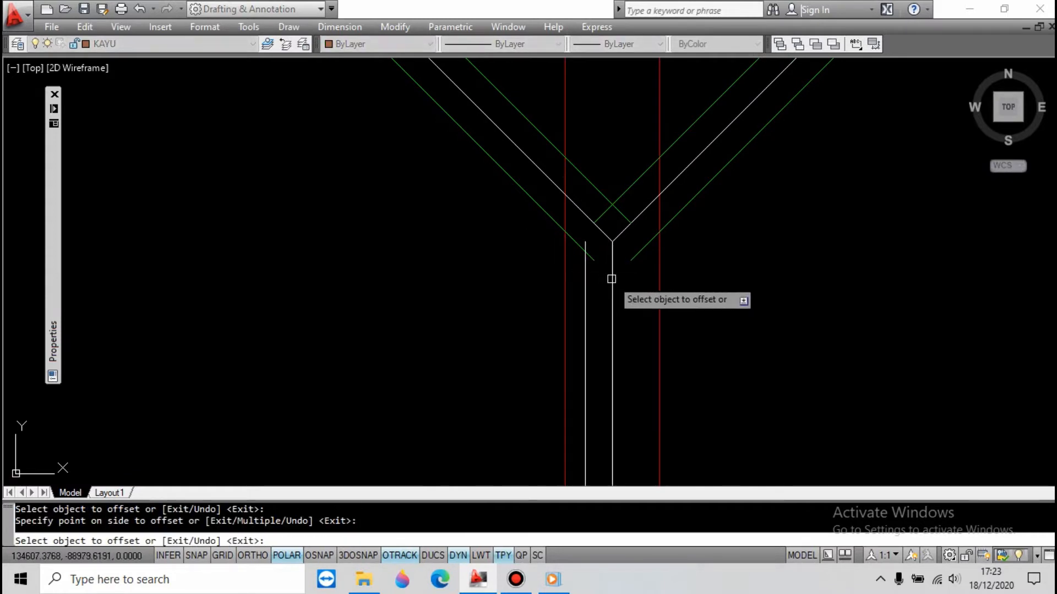
left_click(611, 280)
left_click(637, 266)
key("Escape")
Match the properties of both ridge offset lines to the green hip offset line
left_click(647, 240)
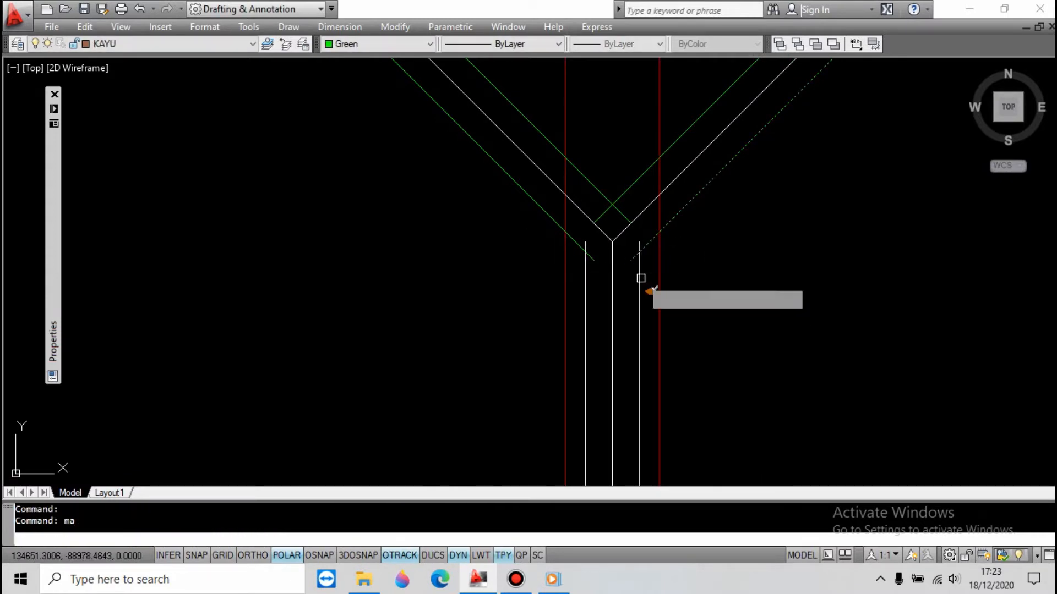
type("ma")
key("Return")
left_click(640, 278)
key("Escape")
scroll(616, 199, "up", 6)
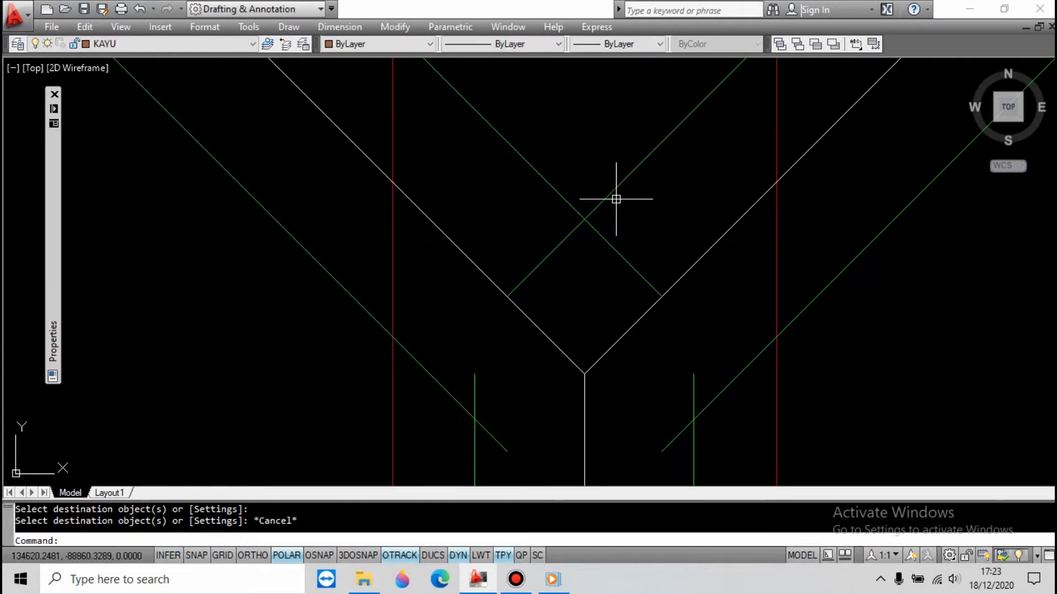
Extend the rear ends of the two ridge offset lines up to the rear left and rear right hip lines
scroll(545, 297, "down", 4)
type("x")
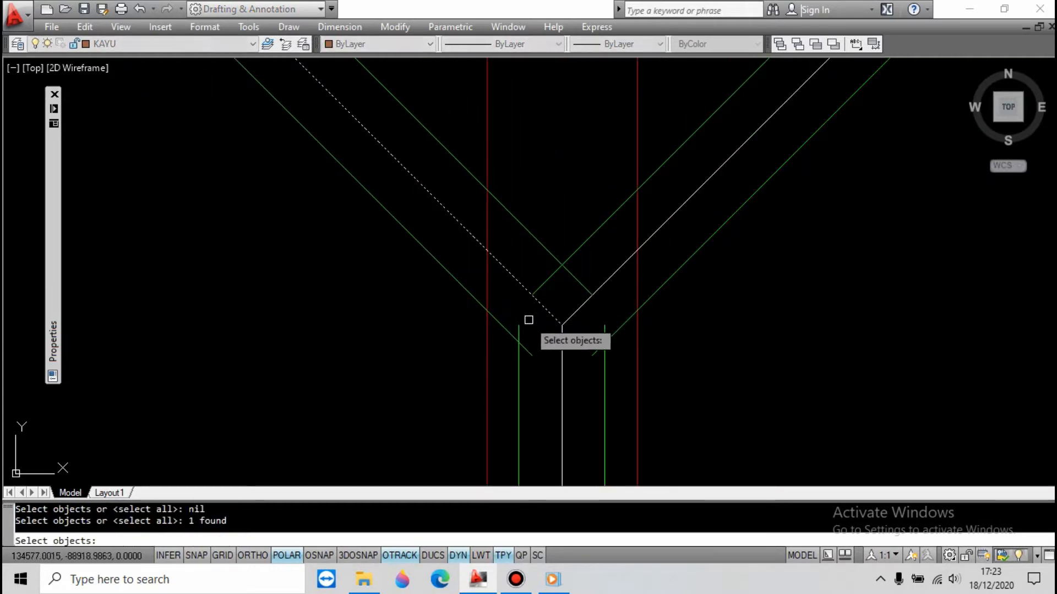
key("Return")
key("Escape")
key("Return")
left_click(606, 283)
key("Return")
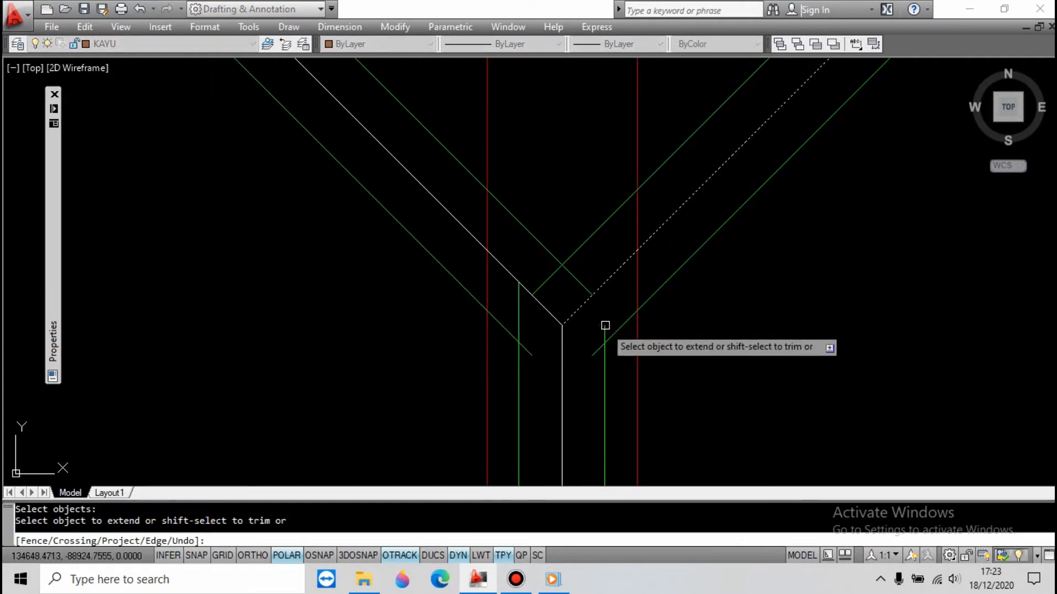
left_click(605, 325)
key("Escape")
Draw a horizontal line joining the rear ends of the ridge offset lines and match its properties to the green lines
type("e")
key("Return")
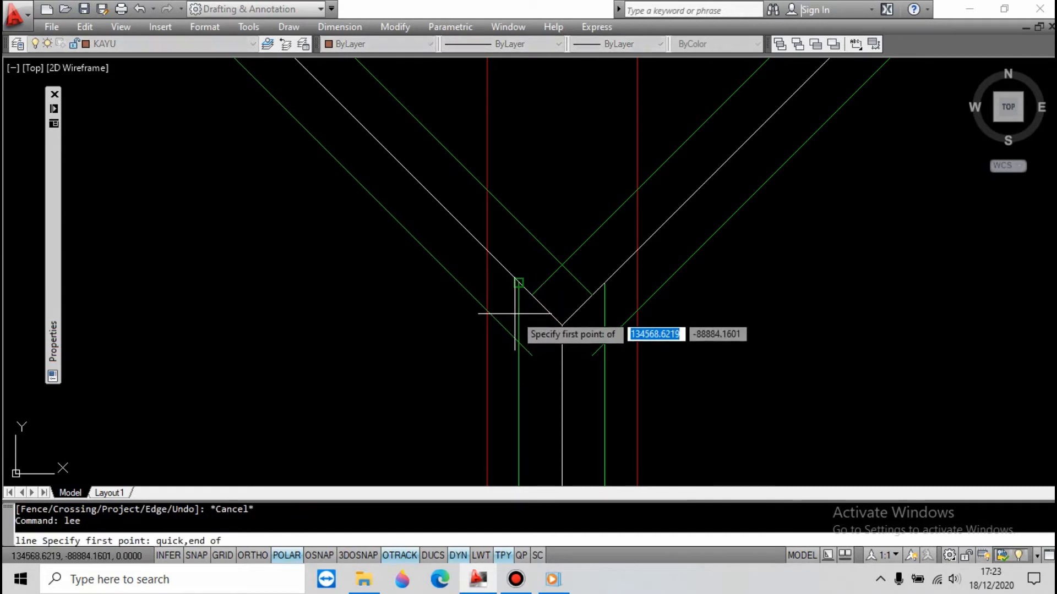
left_click(519, 287)
left_click(605, 305)
key("Escape")
left_click(606, 312)
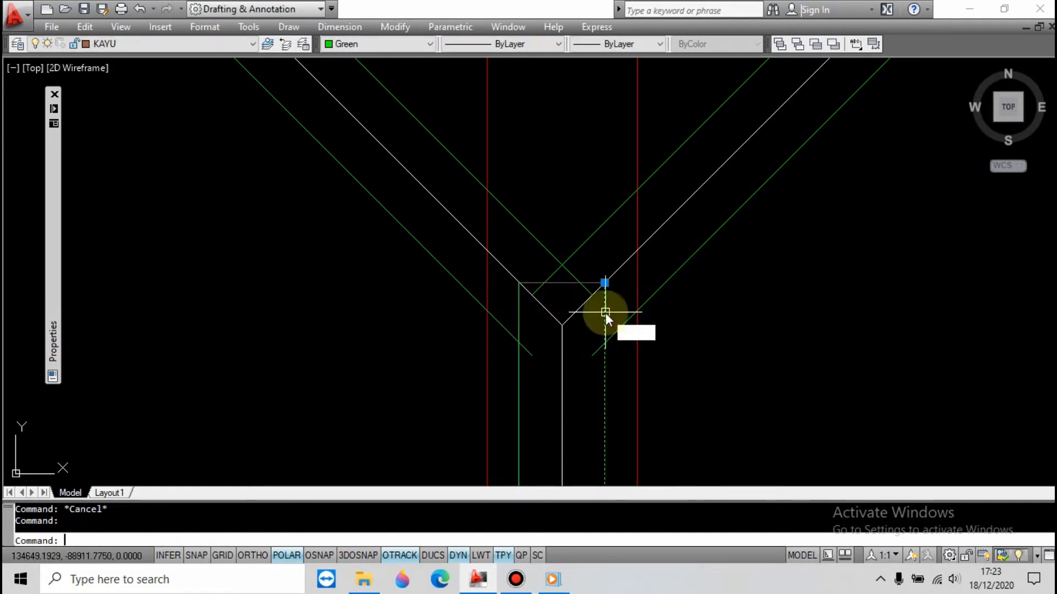
type("ma")
key("Return")
left_click(568, 282)
key("Escape")
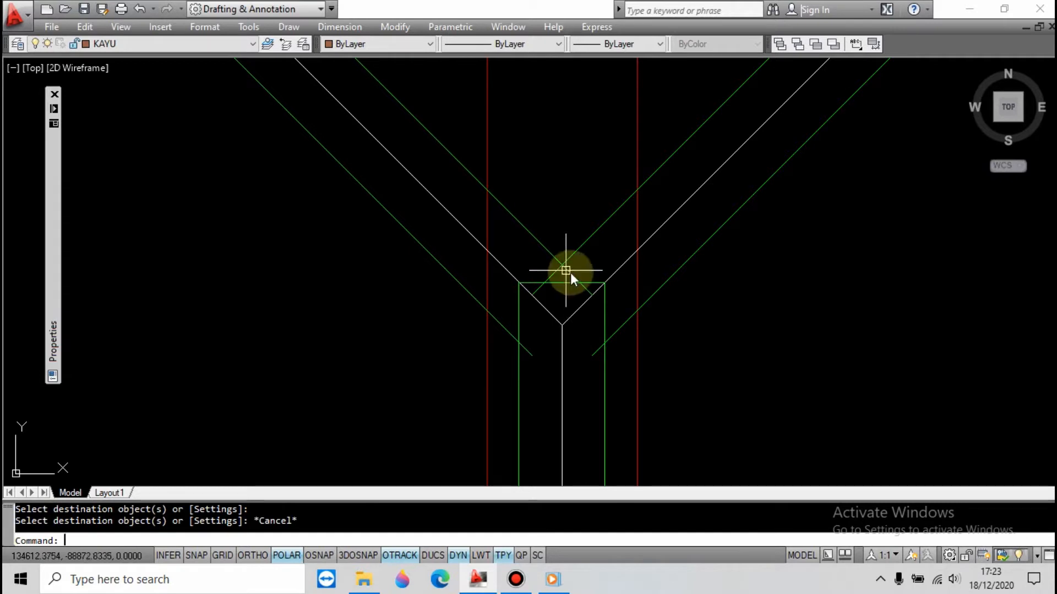
Trim the overlapping ends of the two inner hip offset lines where they cross behind the ridge's rear end
left_click(552, 264)
key("Return")
key("Escape")
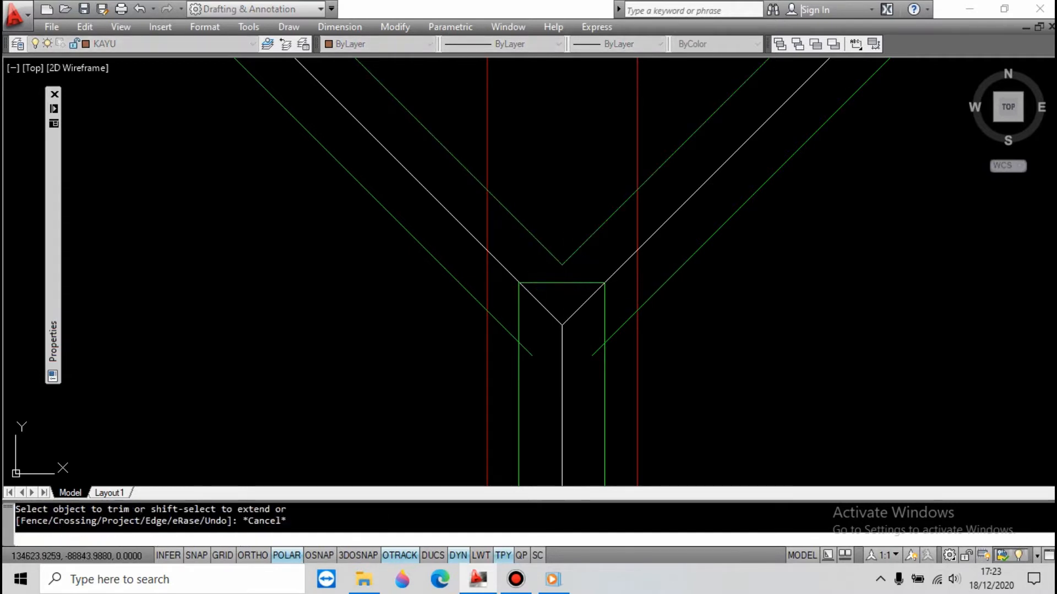
Trim the ends of the two outer hip offset lines at the left and right ridge offset lines
scroll(576, 223, "down", 4)
scroll(576, 223, "up", 6)
scroll(576, 224, "down", 5)
scroll(550, 268, "up", 6)
type("t")
key("Return")
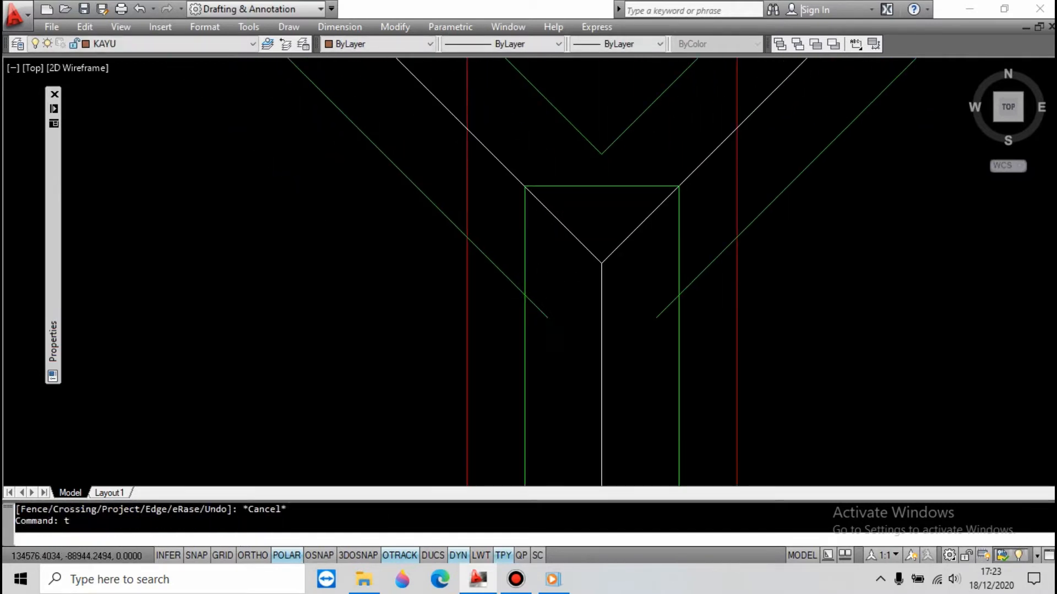
left_click(533, 314)
left_click(521, 328)
key("Return")
left_click(542, 311)
key("Escape")
key("t")
key("Return")
left_click(693, 349)
left_click(662, 341)
key("Return")
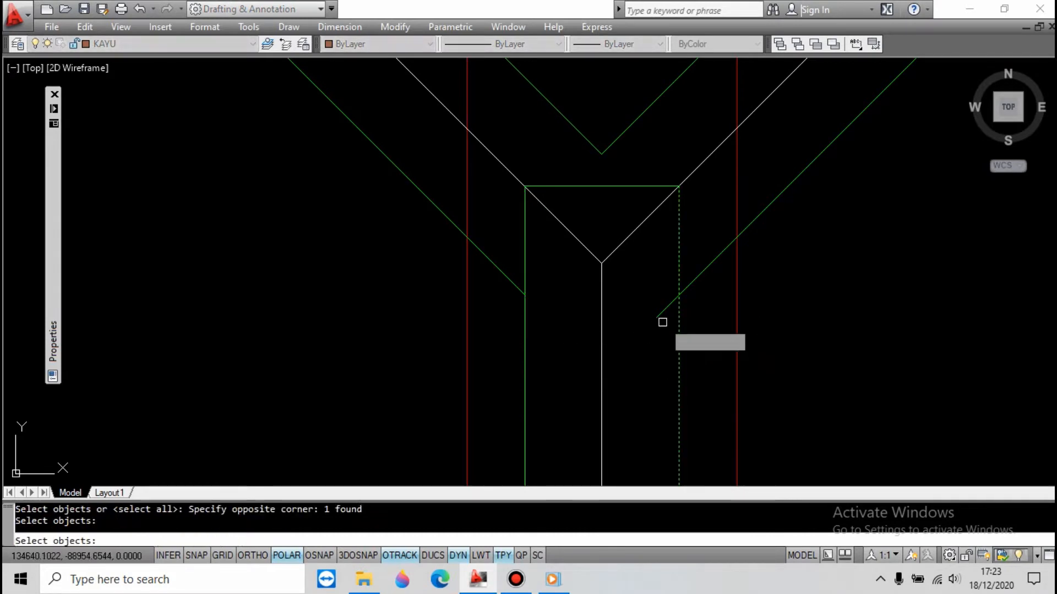
left_click(662, 312)
key("Escape")
scroll(540, 276, "down", 5)
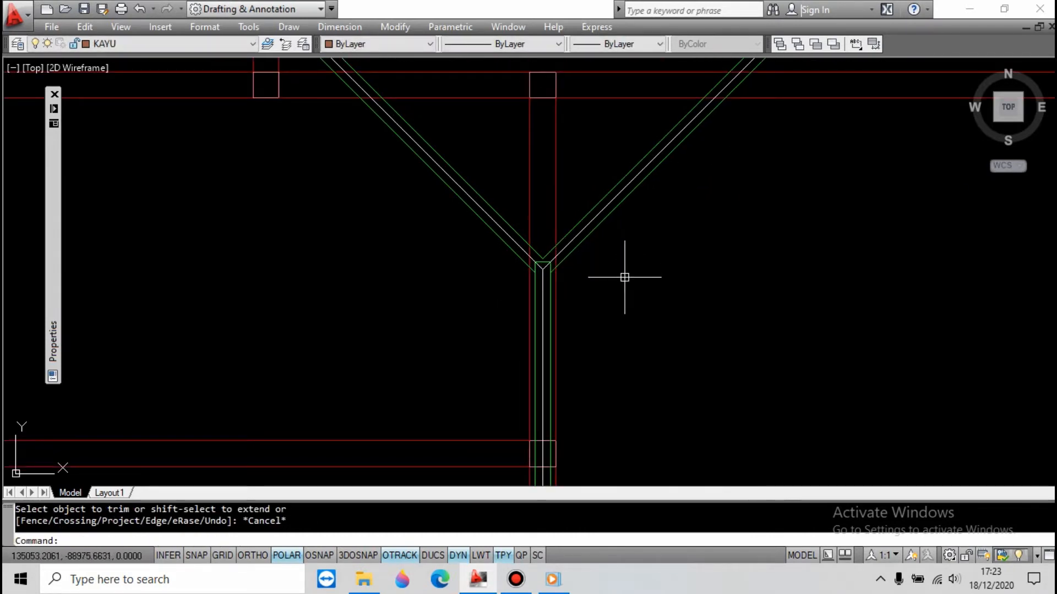
Mirror the four hip offset lines and the ridge end line about the ridge's midpoint to the front, keeping the originals
scroll(625, 278, "down", 2)
scroll(575, 283, "up", 5)
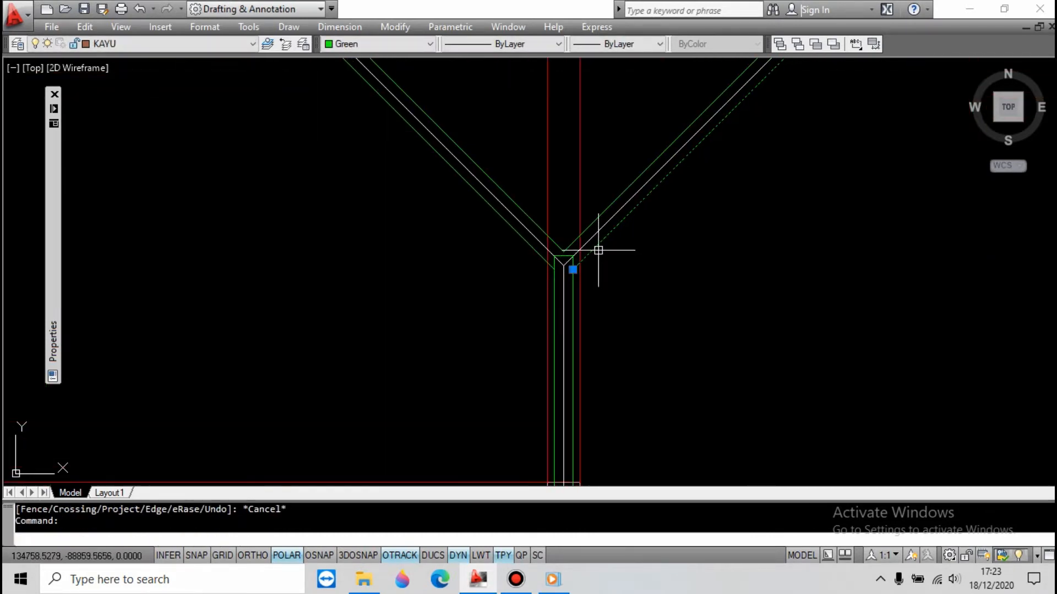
scroll(556, 257, "up", 5)
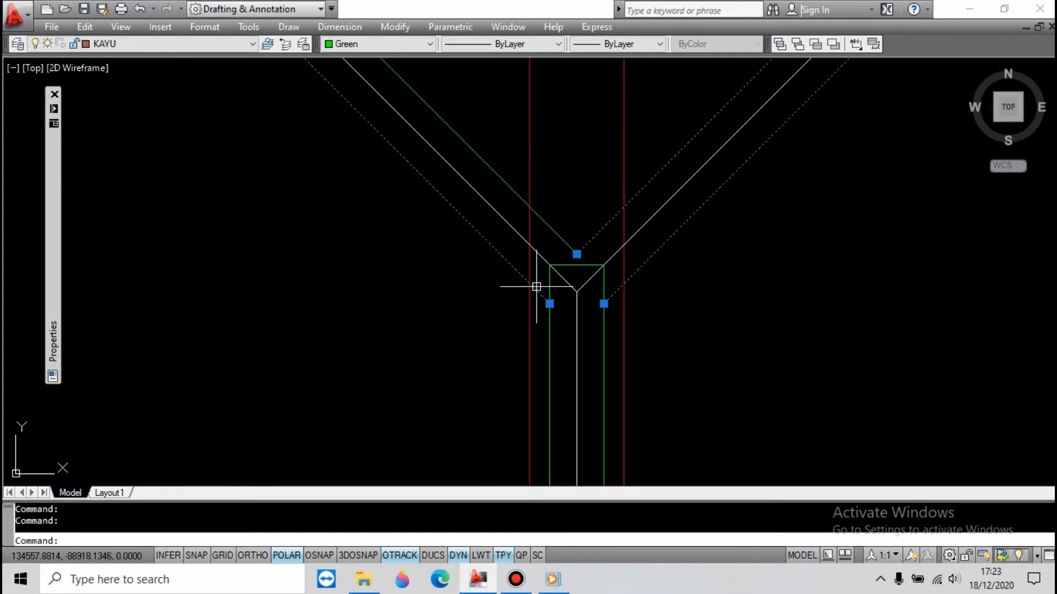
scroll(627, 188, "down", 5)
scroll(592, 211, "up", 4)
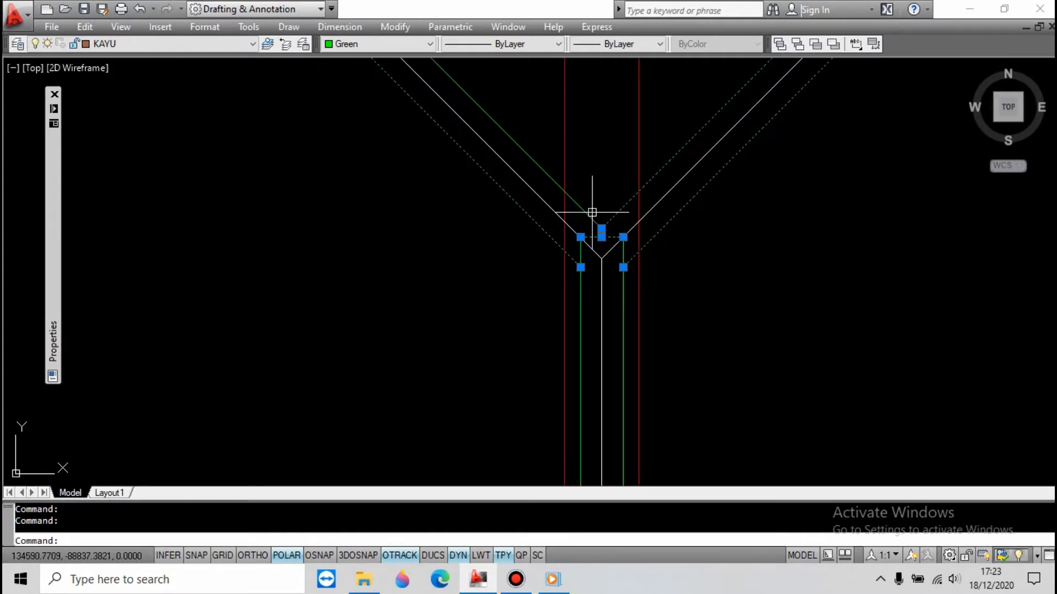
key("Return")
scroll(610, 220, "down", 3)
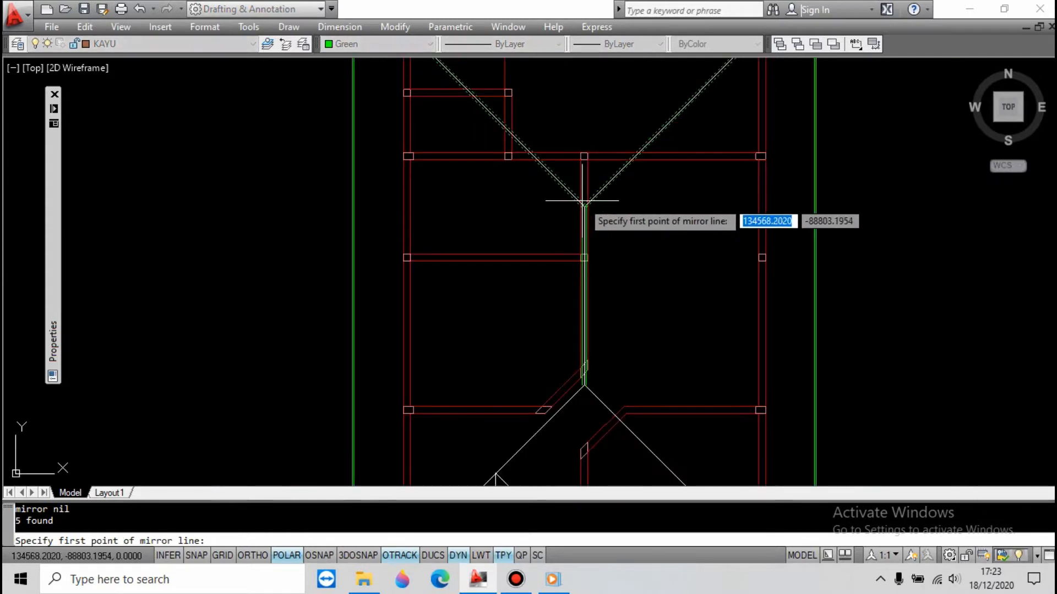
scroll(578, 206, "up", 5)
scroll(598, 256, "up", 3)
right_click(586, 257, "shift")
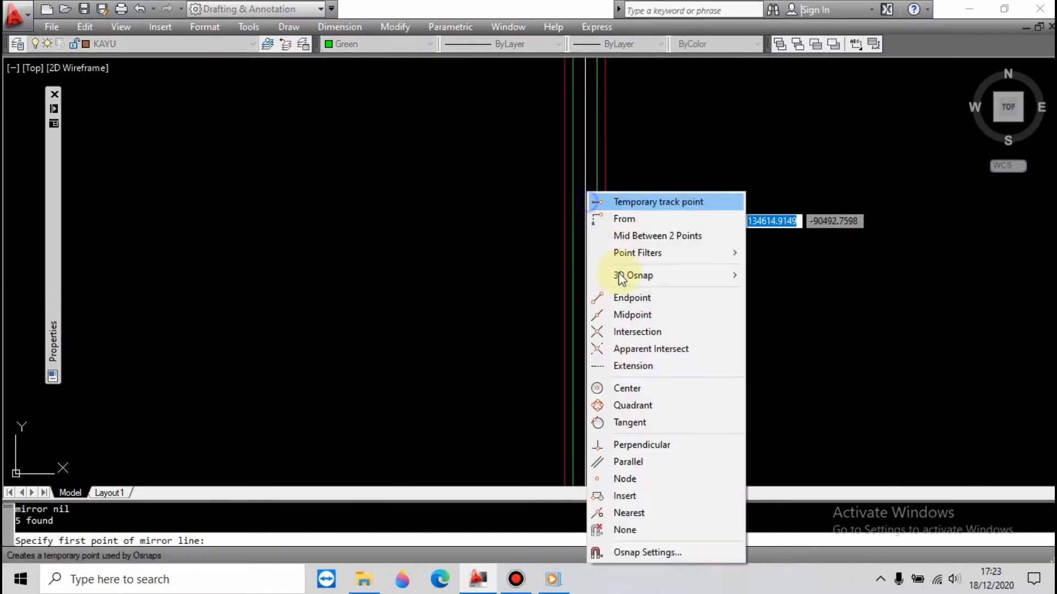
left_click(622, 314)
scroll(575, 289, "down", 3)
left_click(570, 293)
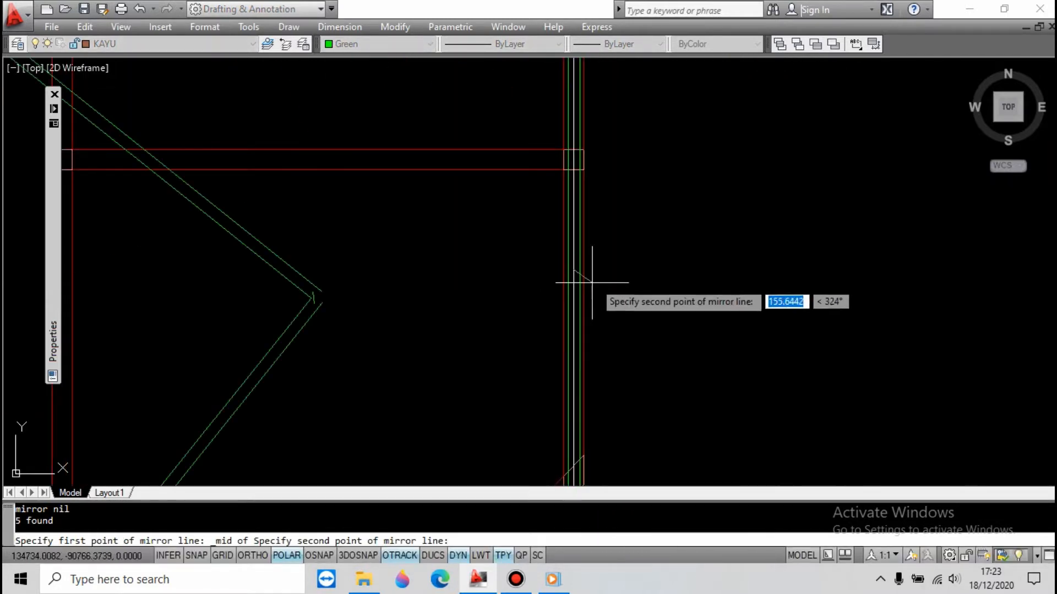
key("Return")
Extend the front ends of both ridge offset lines to the mirrored ridge end line
scroll(601, 271, "down", 3)
scroll(592, 182, "up", 5)
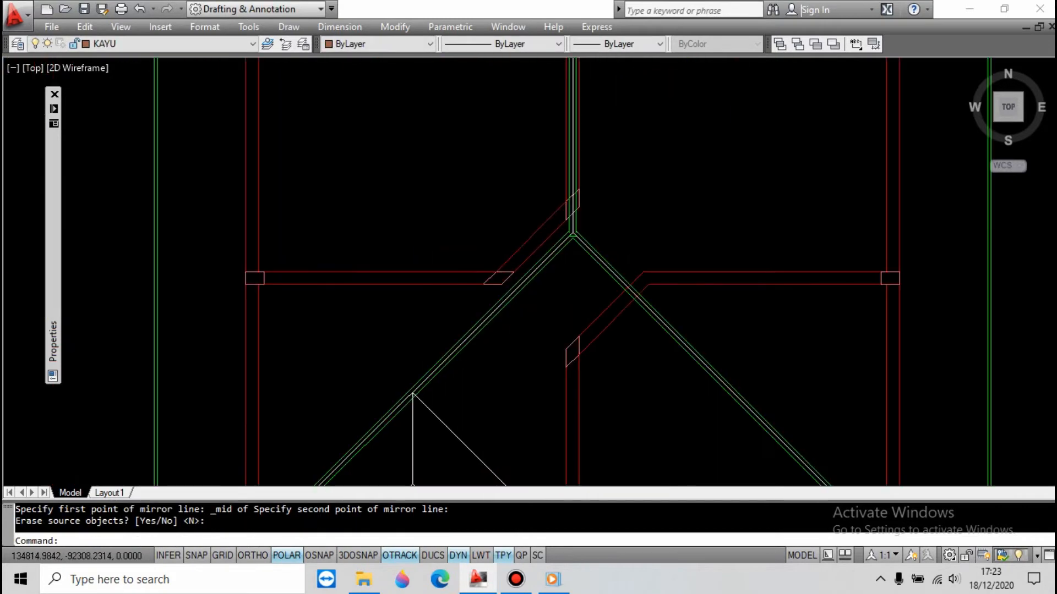
scroll(572, 275, "up", 6)
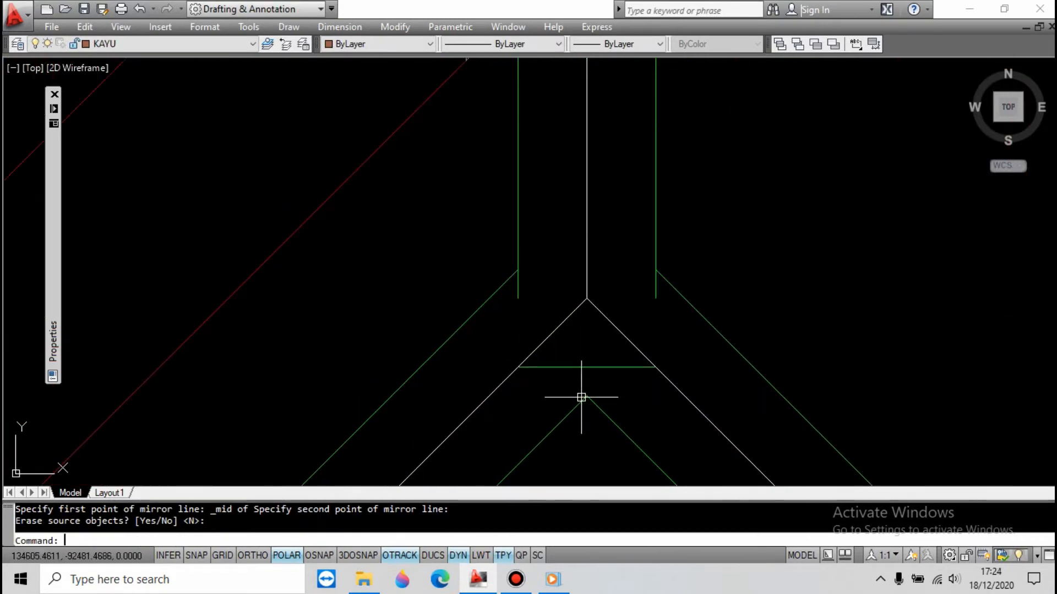
left_click(582, 371)
key("Return")
left_click(517, 295)
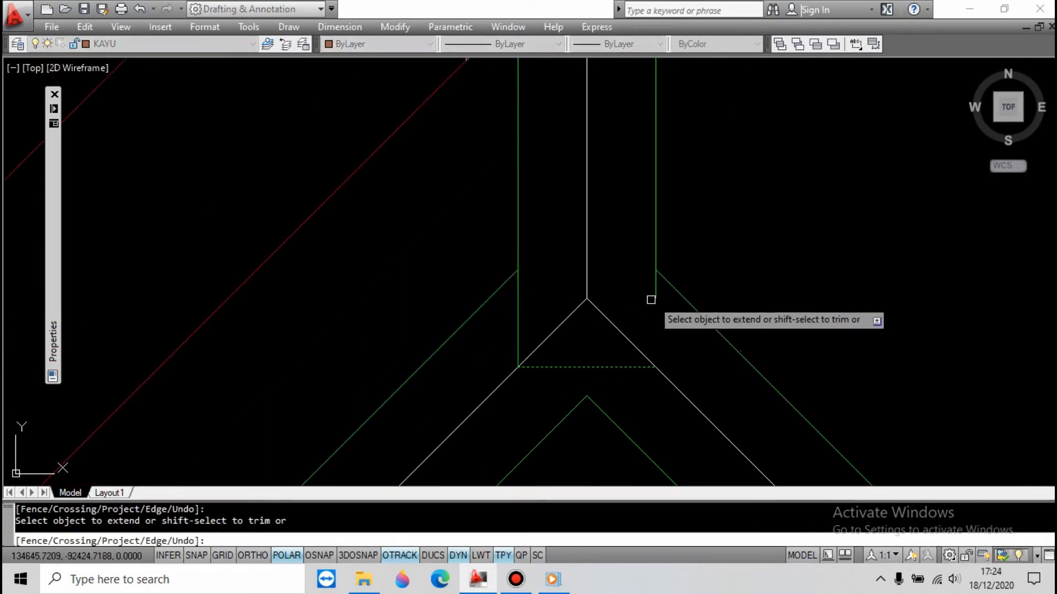
left_click(656, 289)
key("Escape")
scroll(625, 253, "down", 8)
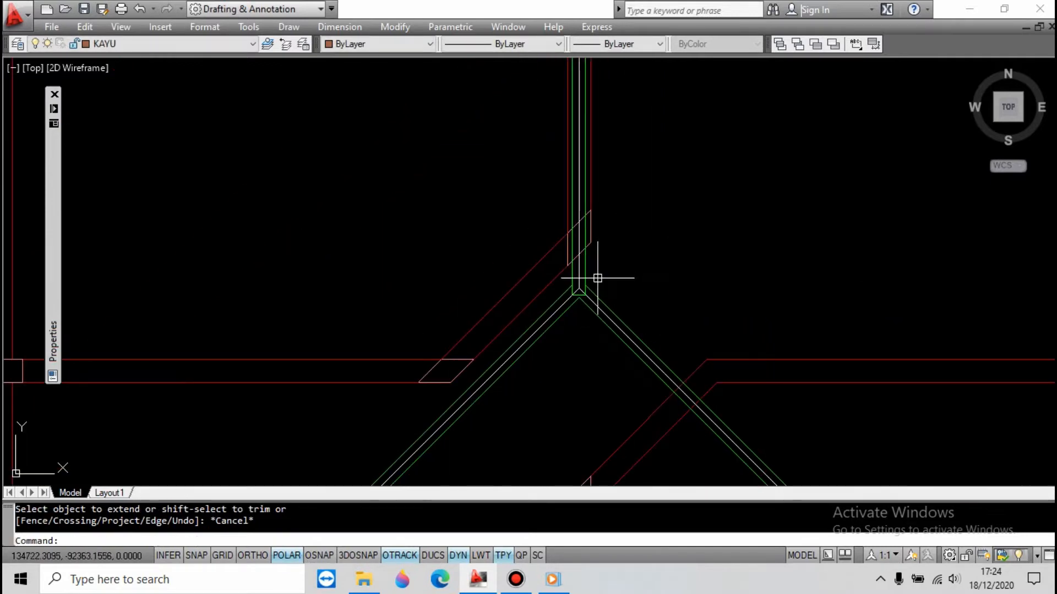
Offset the short front ridge line by 40 to each side
scroll(597, 278, "down", 6)
scroll(571, 357, "up", 8)
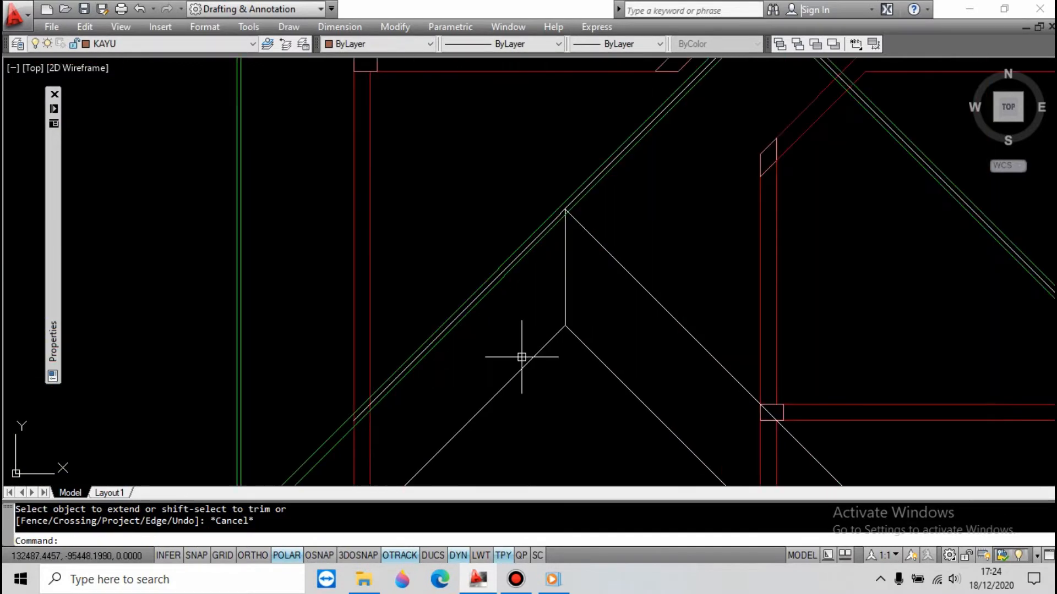
type("o")
key("Return")
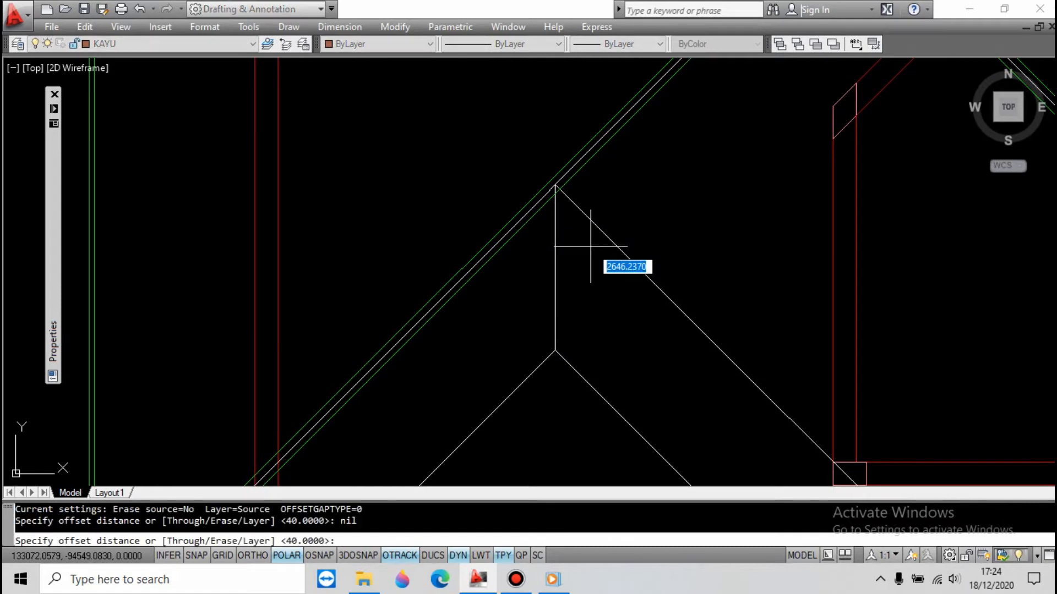
key("Return")
left_click(555, 274)
left_click(551, 274)
scroll(556, 275, "up", 4)
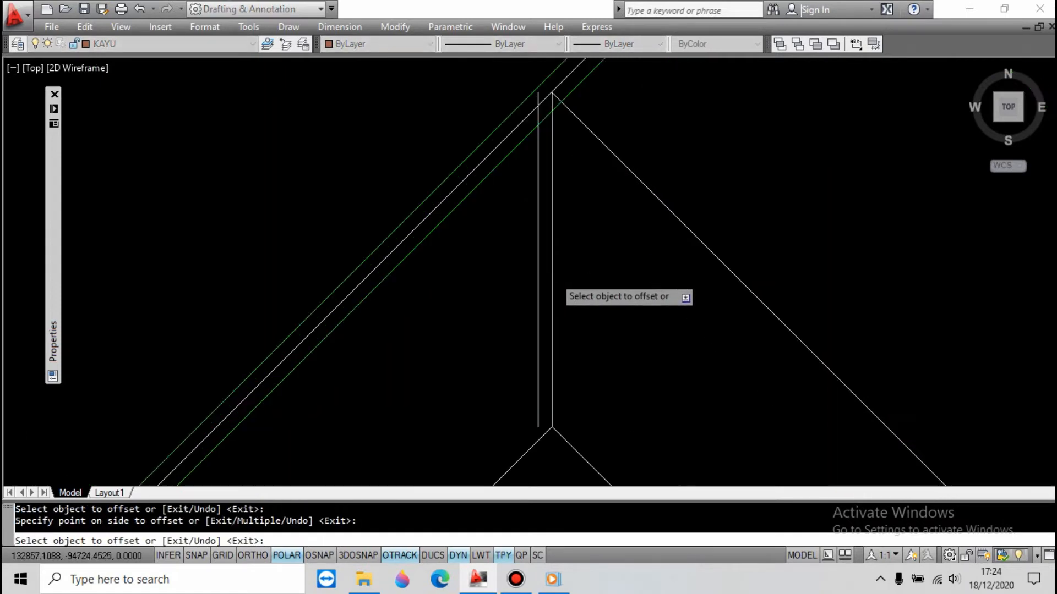
left_click(552, 274)
left_click(557, 274)
Offset the diagonal line descending right from the top of the short front ridge by 40 to each side
left_click(678, 217)
left_click(684, 212)
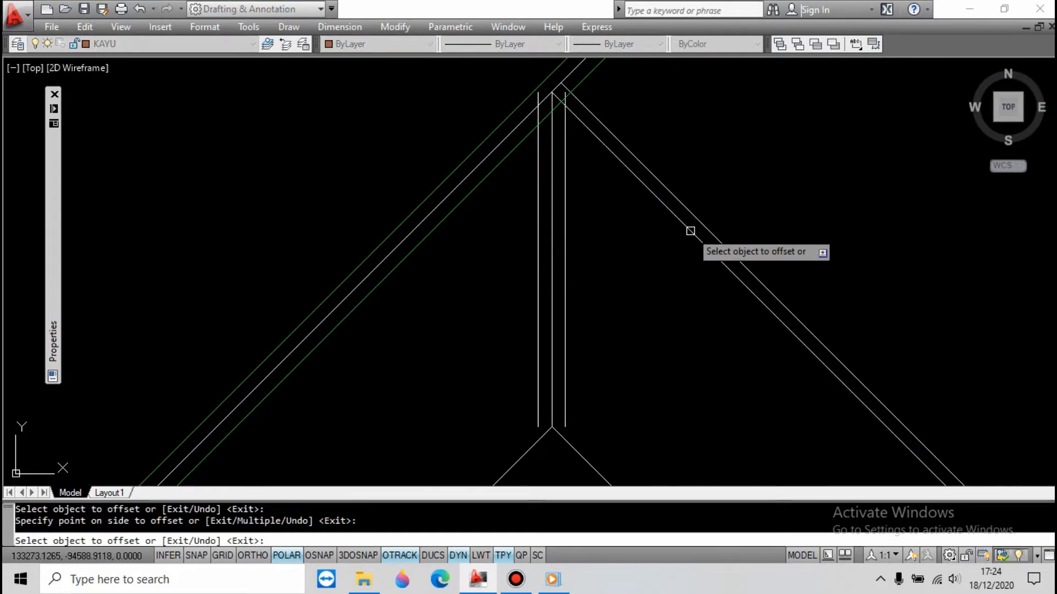
left_click(689, 228)
left_click(679, 246)
Offset the two diagonal hip lines at the lower end of the short front ridge by 40 to each side
scroll(619, 166, "down", 4)
scroll(588, 303, "up", 3)
left_click(587, 353)
left_click(597, 353)
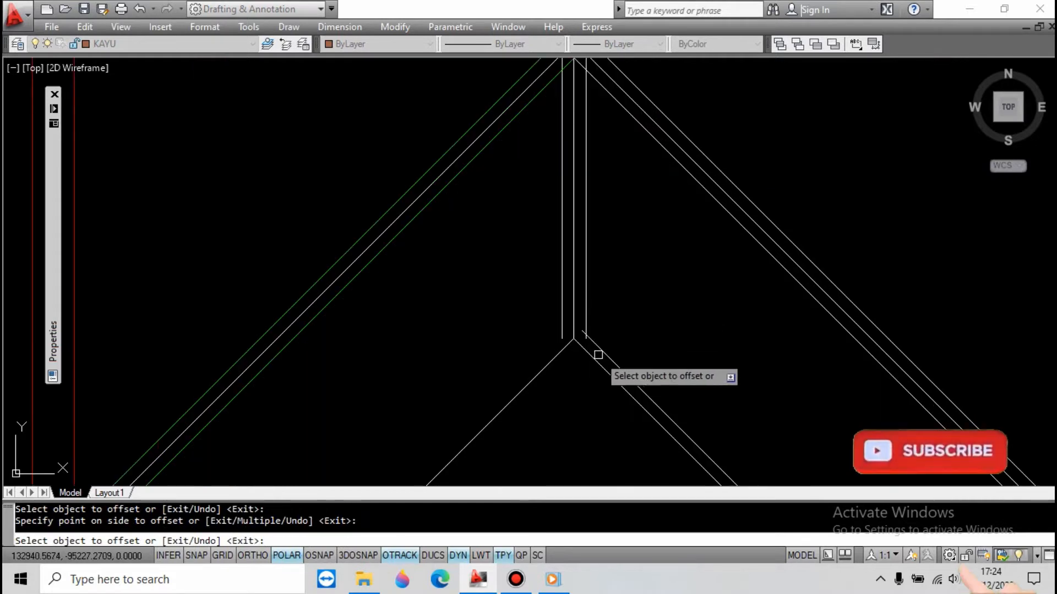
left_click(593, 361)
left_click(576, 364)
left_click(560, 354)
left_click(548, 355)
left_click(550, 361)
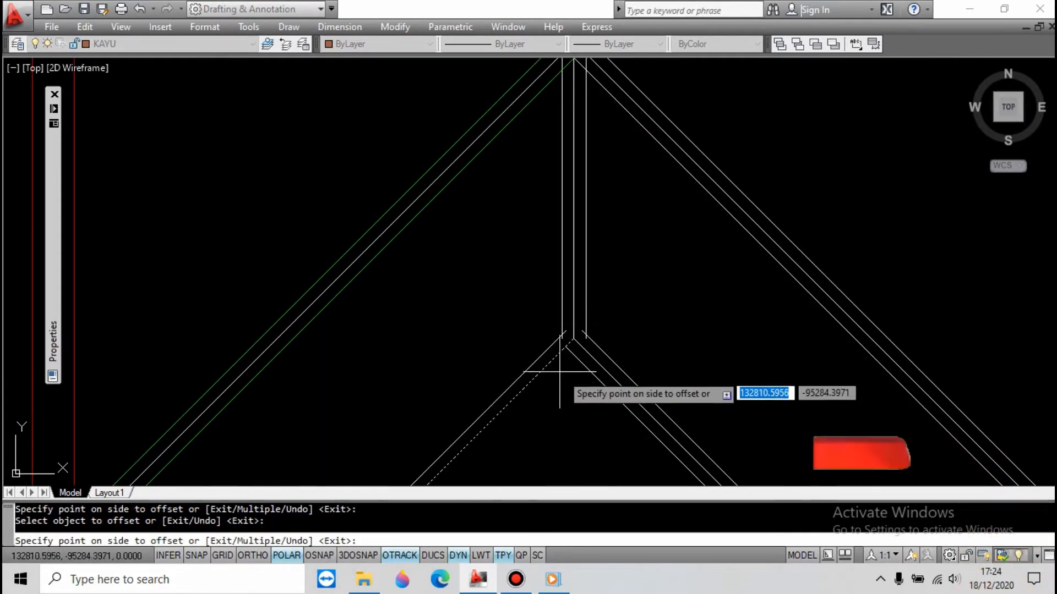
left_click(562, 372)
scroll(566, 357, "up", 5)
Extend the lower ends of the short ridge's two offset lines to the inner offset lines of the front hips
key("Escape")
type("x")
key("space")
left_click(562, 387)
left_click(546, 372)
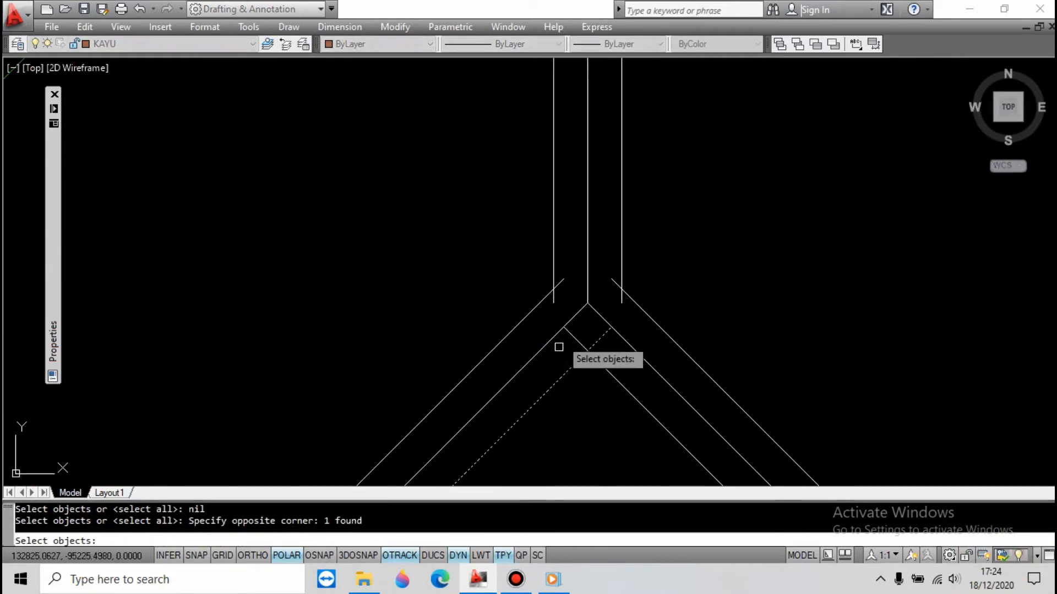
key("space")
left_click(555, 270)
key("Escape")
key("space")
left_click(610, 354)
left_click(597, 394)
key("space")
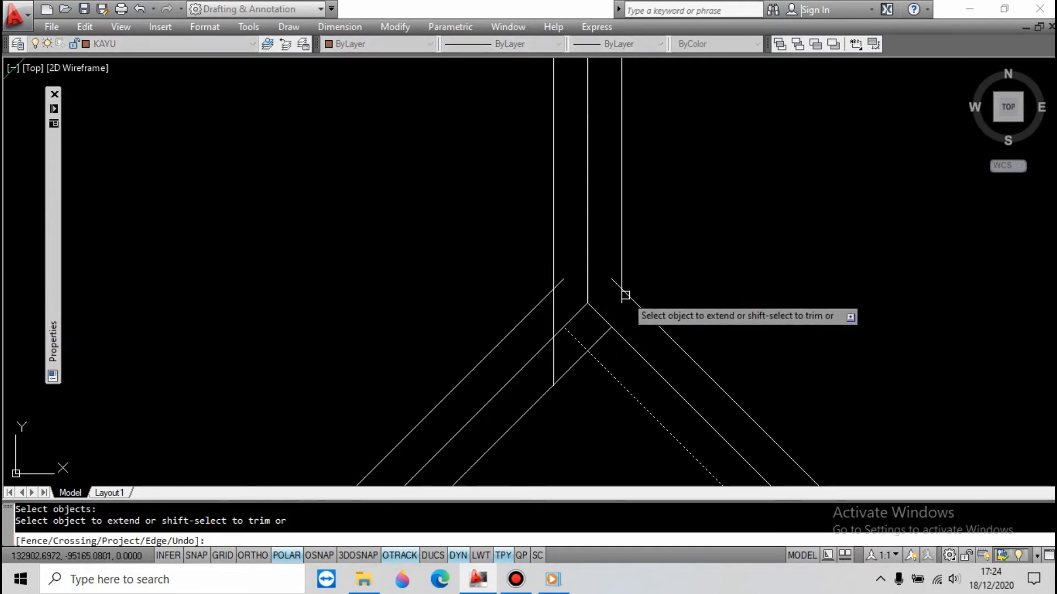
key("Escape")
scroll(552, 333, "up", 2)
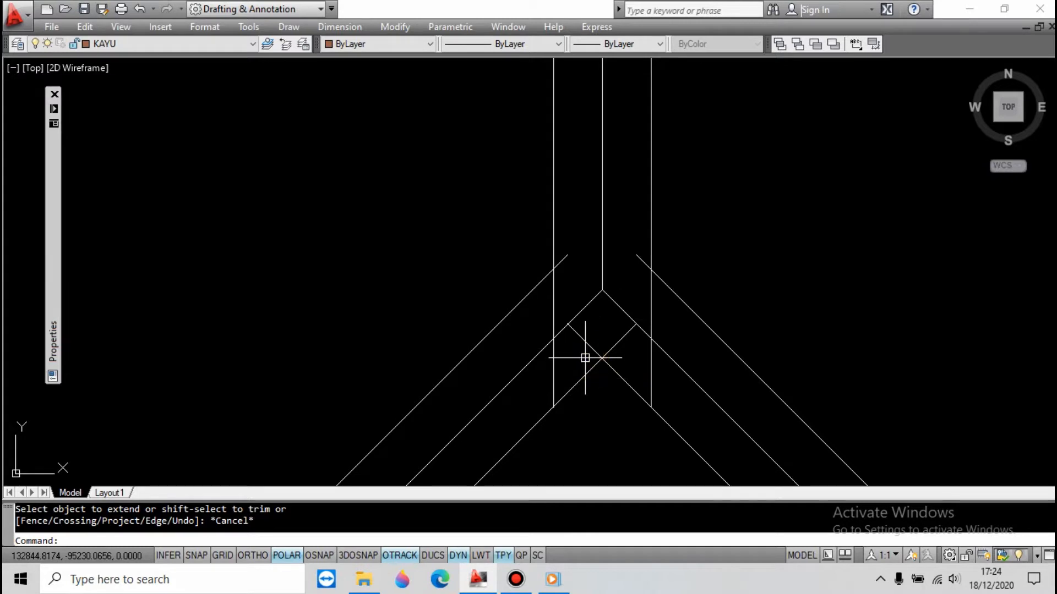
Draw a horizontal line joining the short ridge's two offset lines where they cross the front hip lines
type("lee")
key("space")
key("Escape")
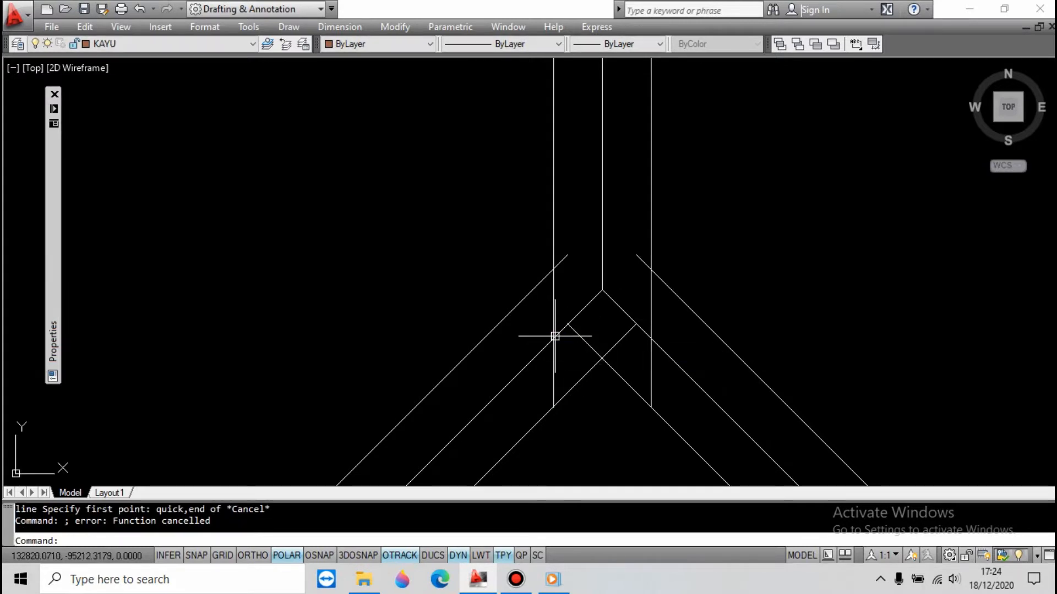
type("lii")
key("space")
left_click(554, 338)
left_click(651, 338)
key("Escape")
key("Escape")
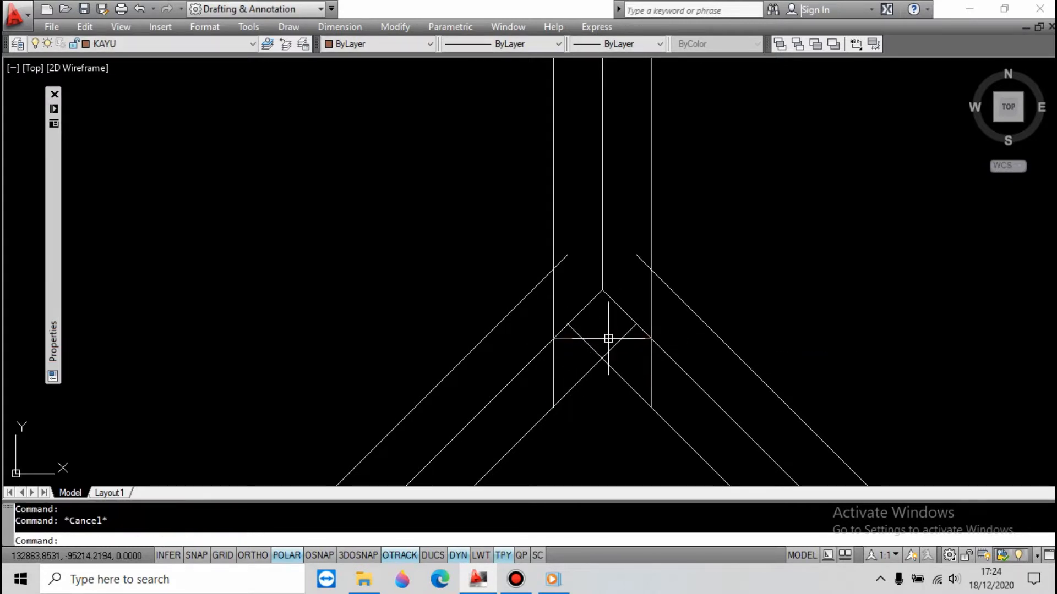
Trim the short ridge's two offset lines below the horizontal closing line
left_click(604, 340)
key("space")
left_click(568, 358)
left_click(552, 367)
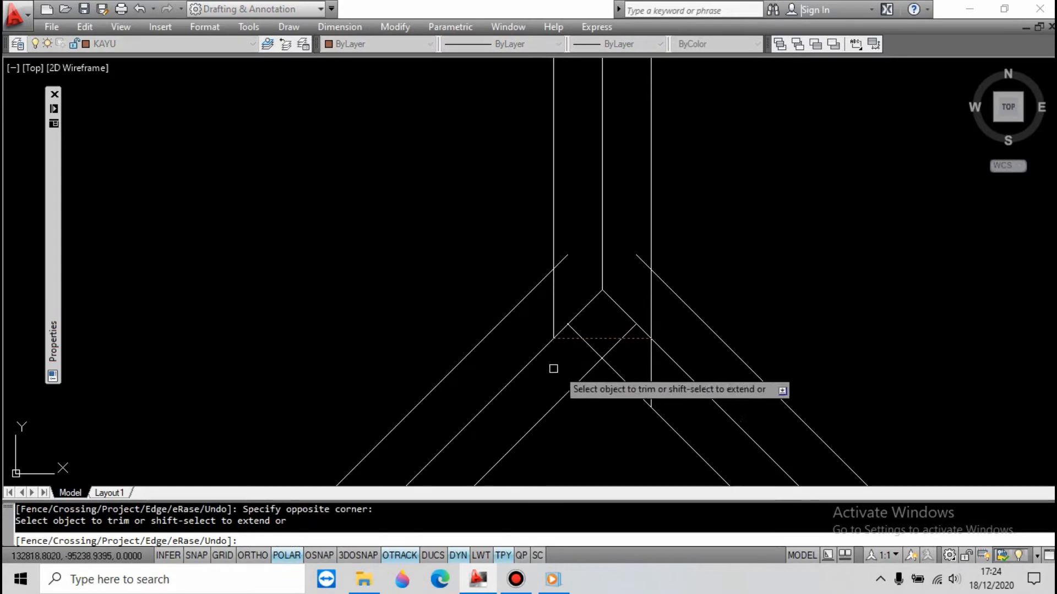
left_click(651, 363)
key("Escape")
key("Escape")
Change the horizontal closing line at the short ridge's lower end to green
type("c3")
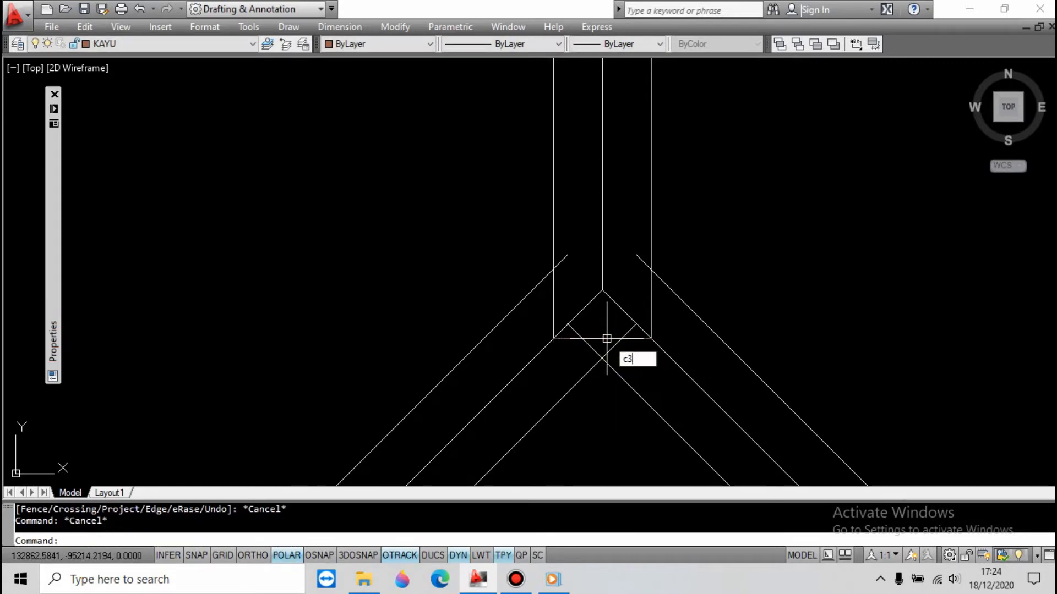
key("space")
left_click(609, 341)
key("space")
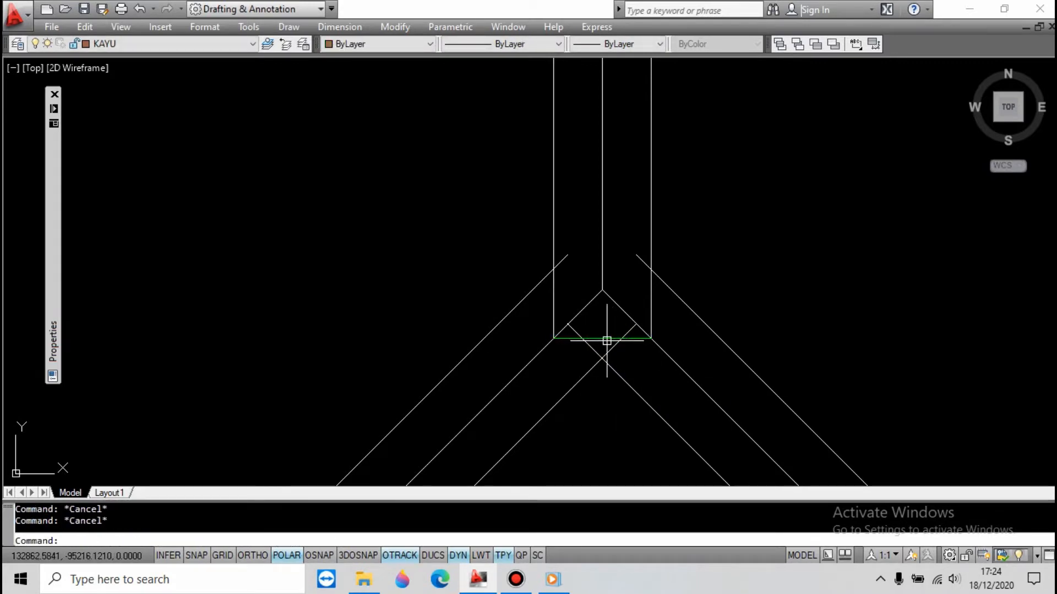
Match the green closing line's properties to the offset lines of the short ridge and both front hips
left_click(623, 363)
left_click(570, 378)
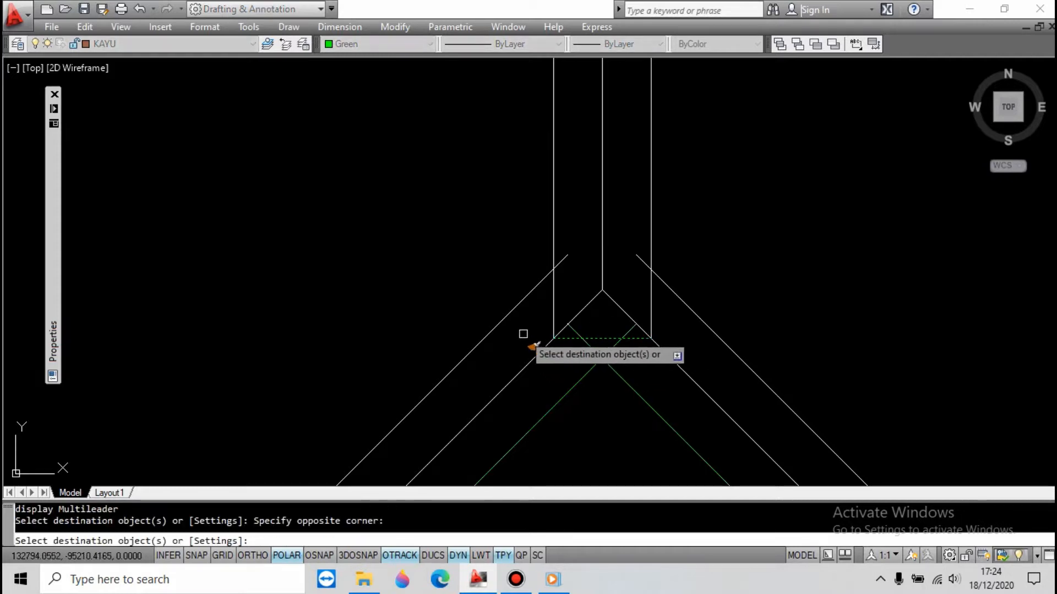
left_click(522, 331)
left_click(481, 295)
left_click(565, 236)
left_click(539, 227)
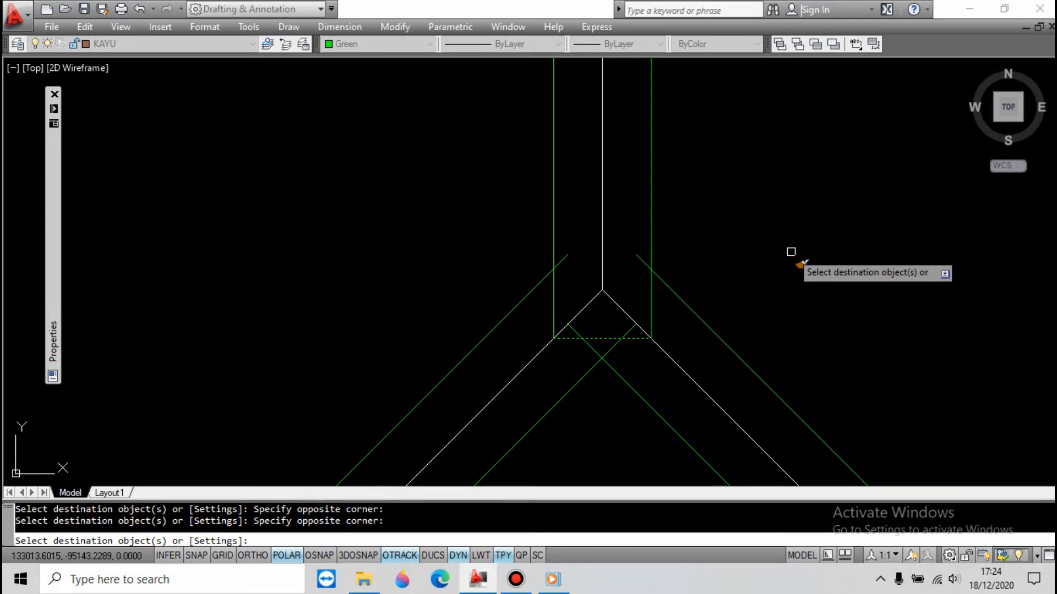
key("Escape")
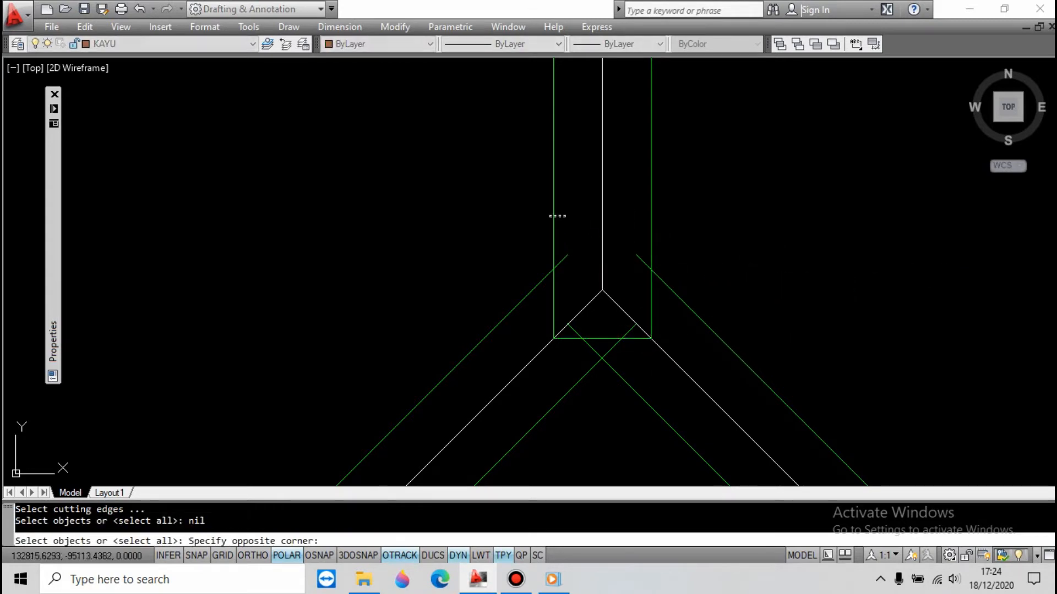
Trim the upper ends of the outer front hip offset lines at the short ridge's offset lines
left_click(550, 216)
key("space")
left_click(563, 250)
key("space")
key("space")
left_click(651, 250)
key("space")
left_click(643, 261)
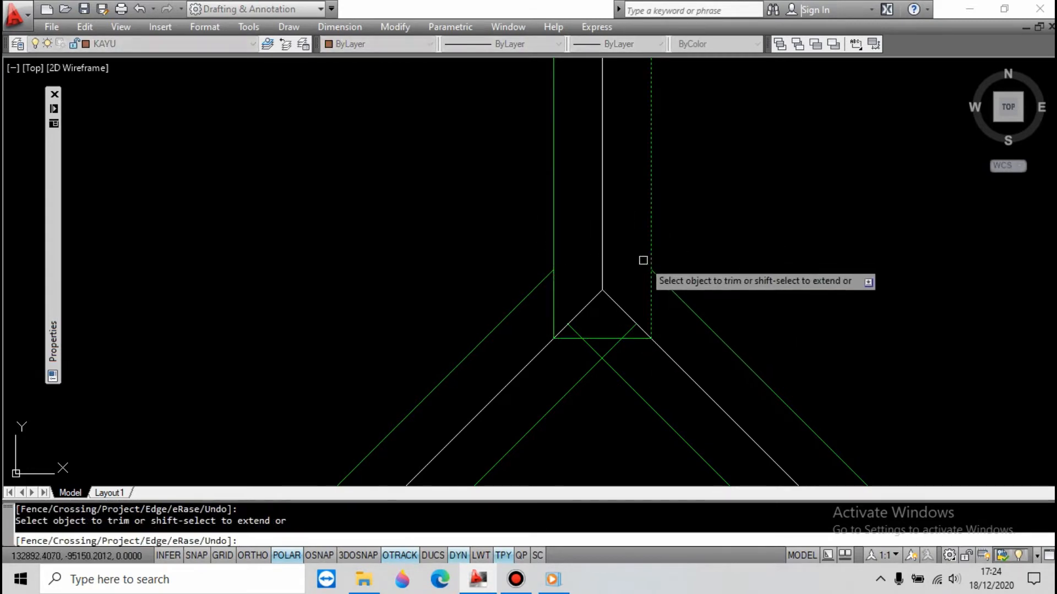
key("Escape")
Join the crossing inner offset lines of the two front hips into a sharp corner with Chamfer
key("space")
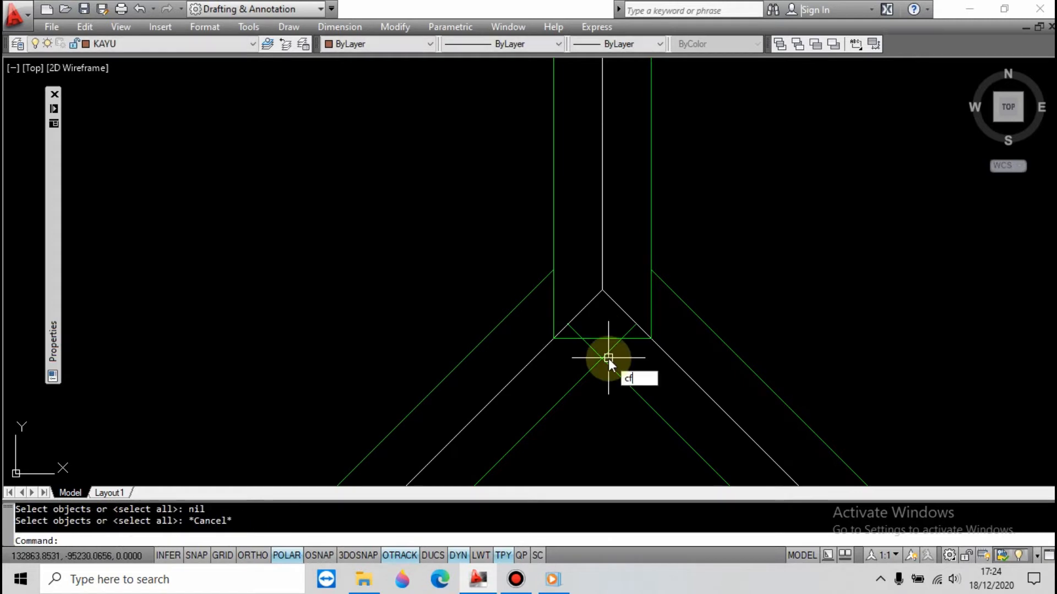
key("Return")
left_click(609, 358)
key("Escape")
scroll(564, 308, "down", 3)
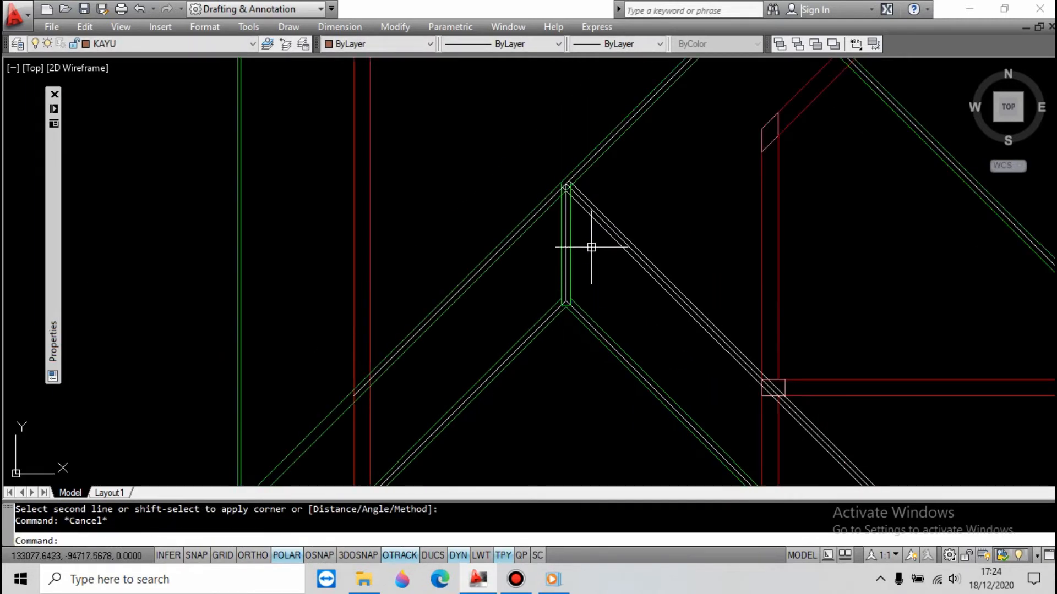
Match a green hip offset line's properties to the two offset lines of the diagonal descending right from the short ridge's top
scroll(559, 170, "down", 2)
key("Escape")
scroll(583, 188, "up", 5)
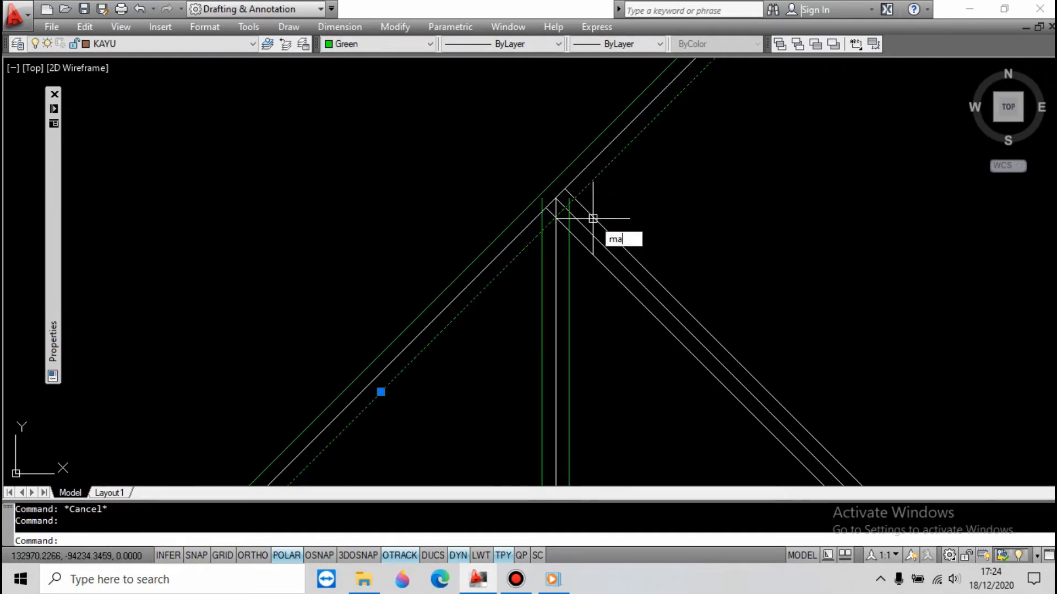
key("Return")
left_click(593, 218)
scroll(587, 201, "up", 3)
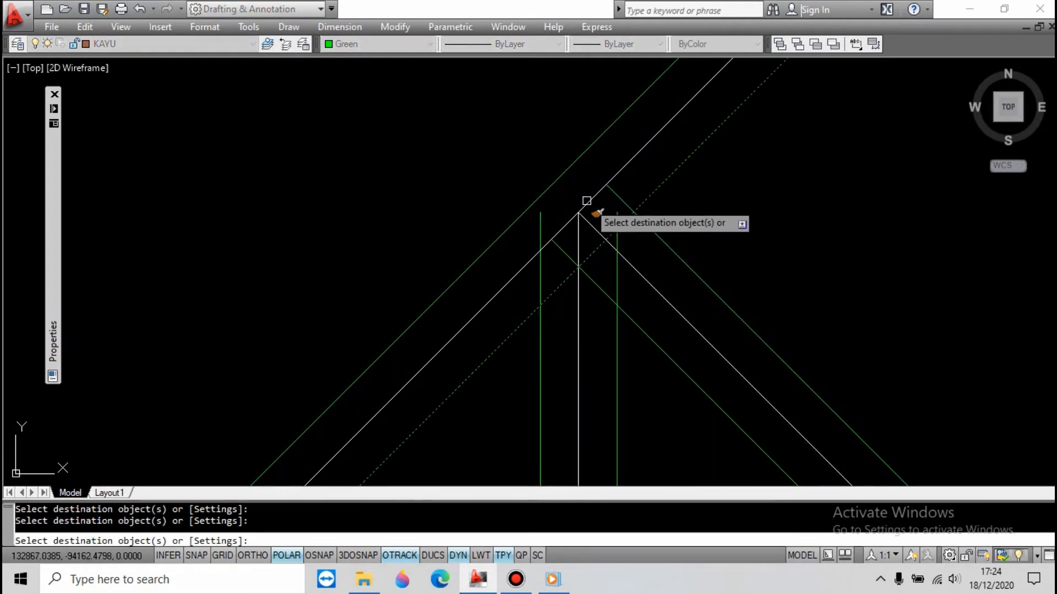
key("Escape")
Trim the upper ends of the short ridge's two offset lines at the inner diagonal offset lines
key("Return")
left_click(541, 283)
key("Escape")
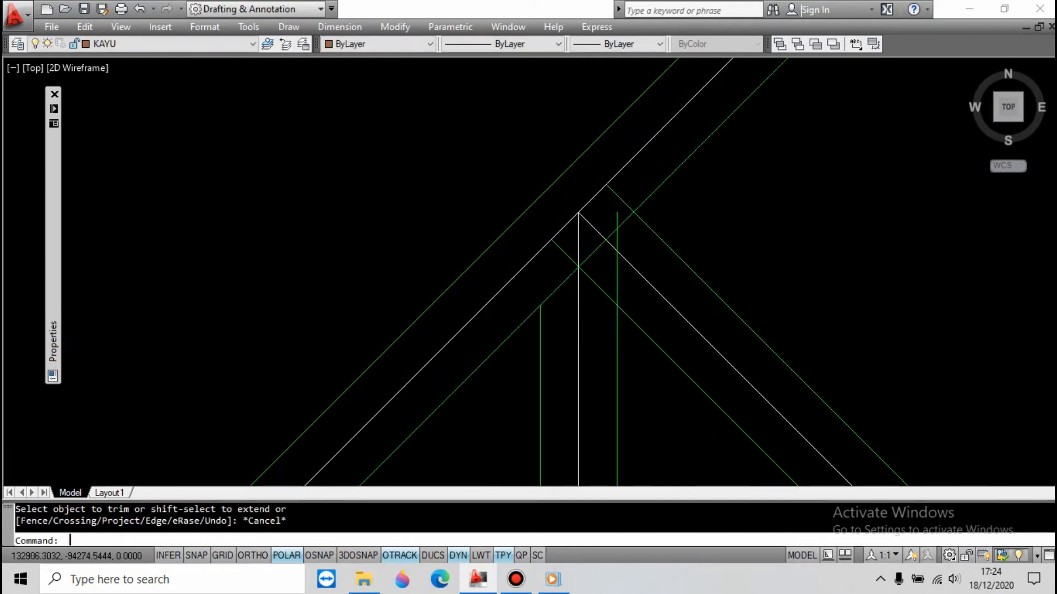
key("Return")
left_click(622, 311)
key("Return")
left_click(619, 289)
key("Escape")
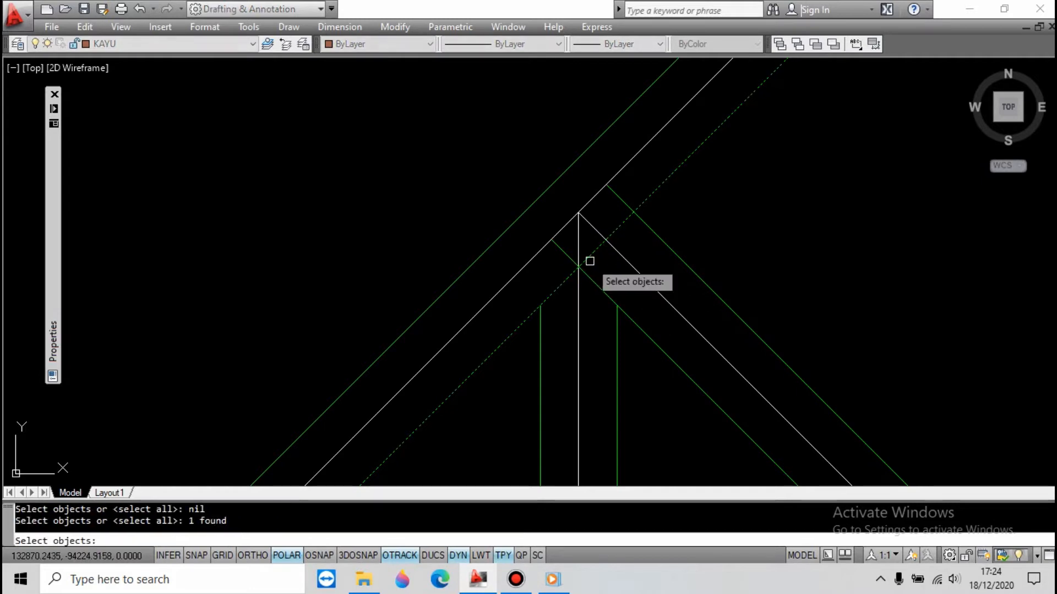
Trim the upper ends of the right-descending diagonal's offset lines at the main hip's inner offset line
key("Return")
key("Escape")
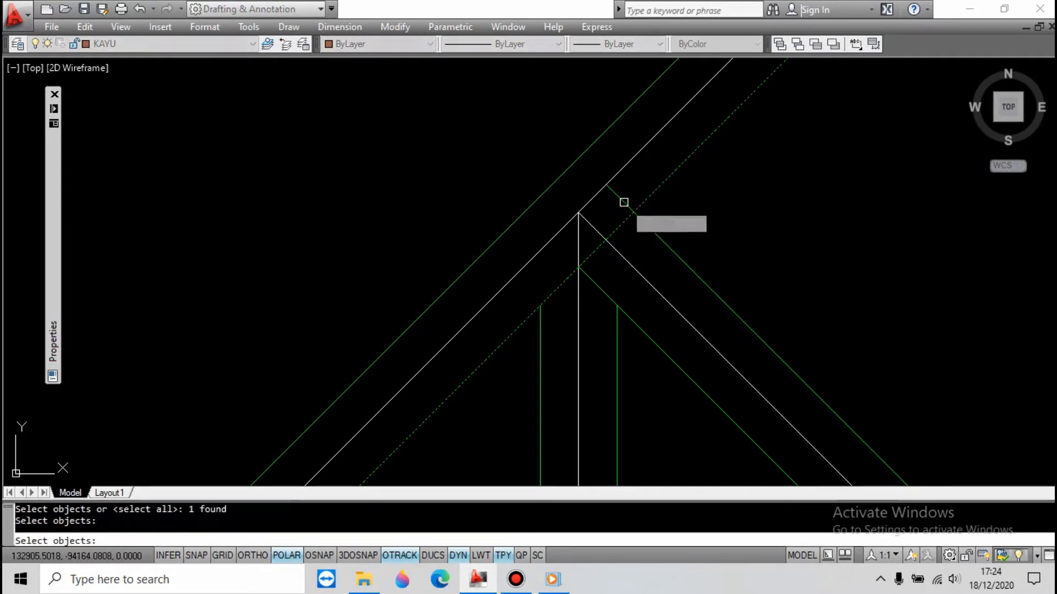
scroll(559, 188, "down", 4)
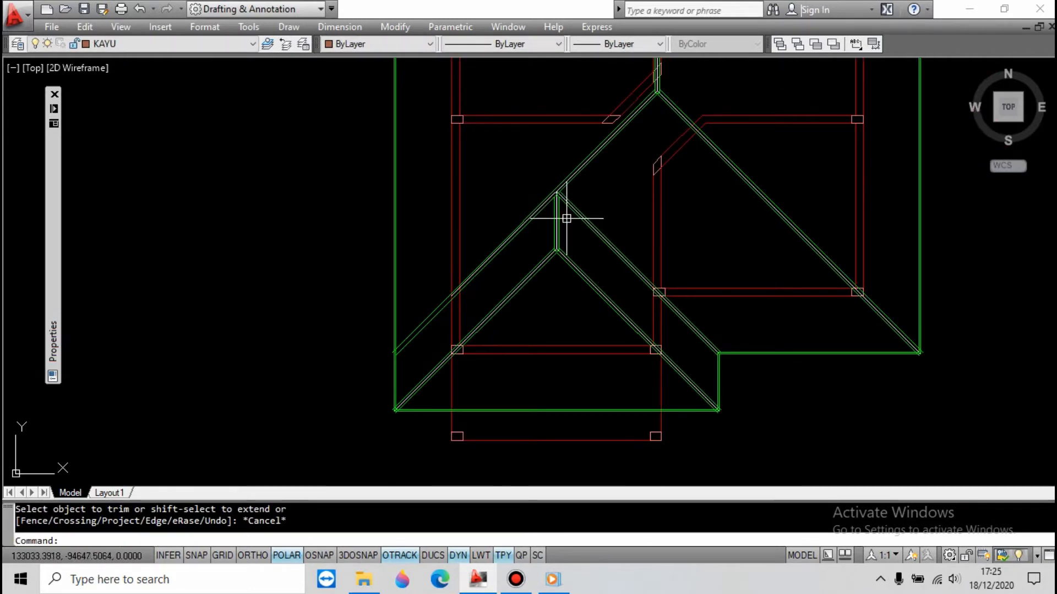
Trim the right front hip's two offset lines at the inner fascia lines of the front roof's lower right corner
scroll(736, 428, "up", 8)
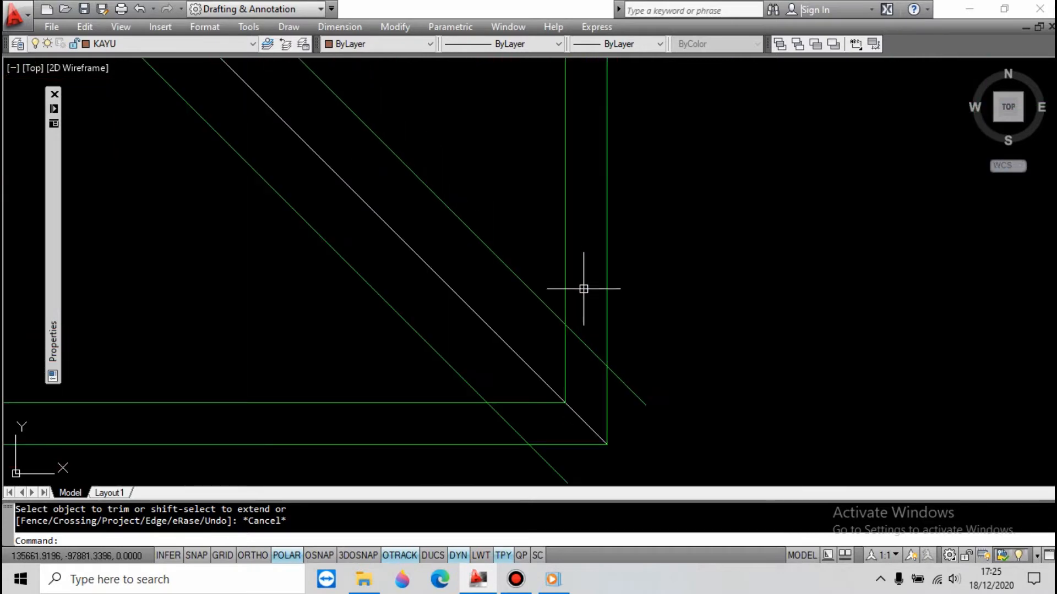
type("r")
key("Return")
left_click(579, 295)
left_click(552, 279)
key("Return")
left_click(584, 332)
left_click(573, 349)
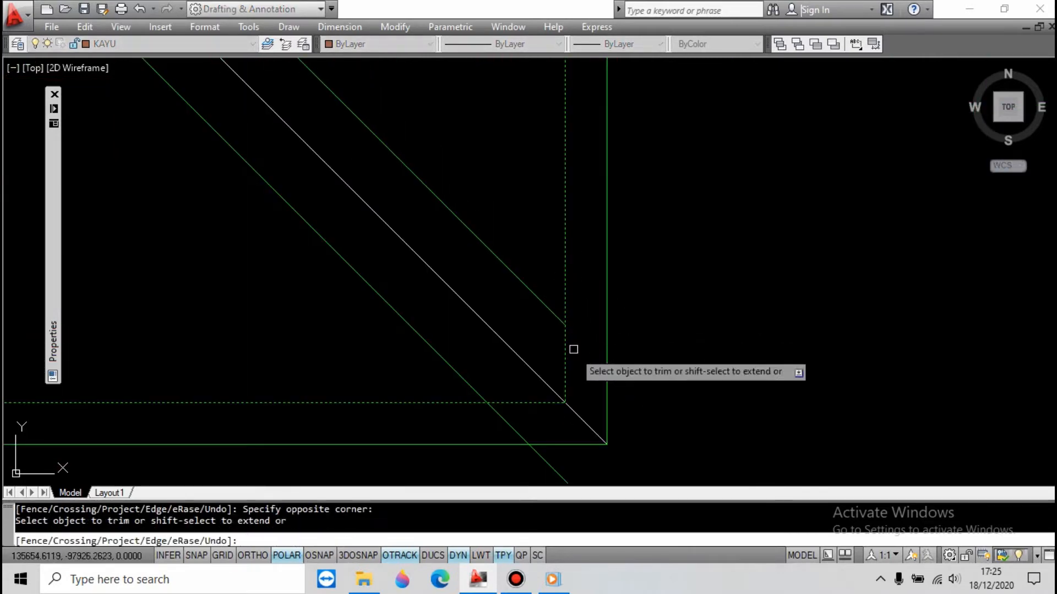
key("Return")
key("Return")
left_click(513, 422)
key("Return")
left_click(509, 425)
key("Escape")
scroll(696, 330, "down", 8)
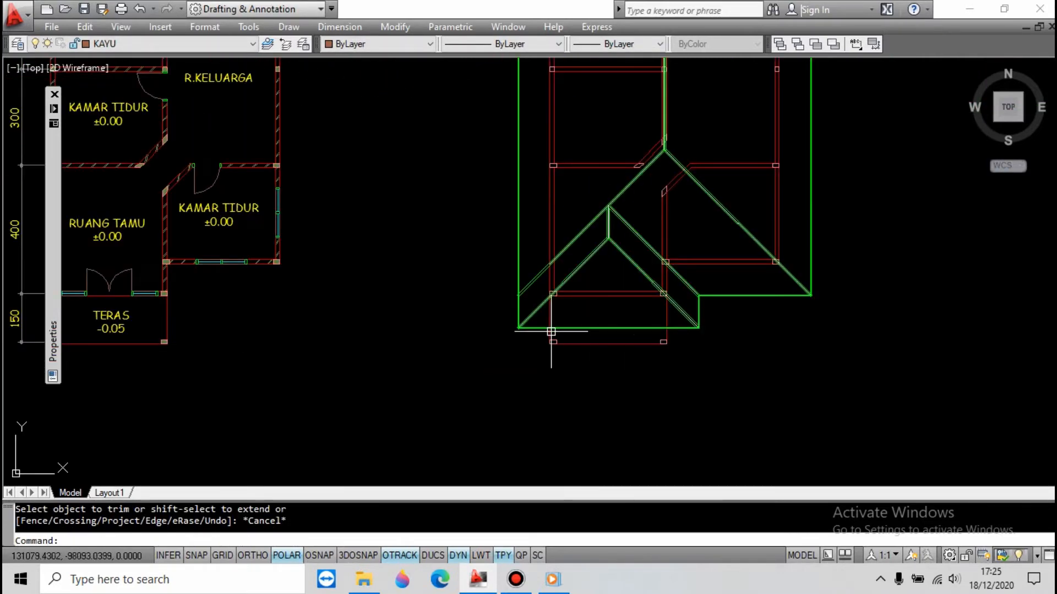
Trim the left front hip's two offset lines at the inner fascia lines of the lower left roof corner
scroll(498, 331, "up", 3)
scroll(501, 319, "up", 5)
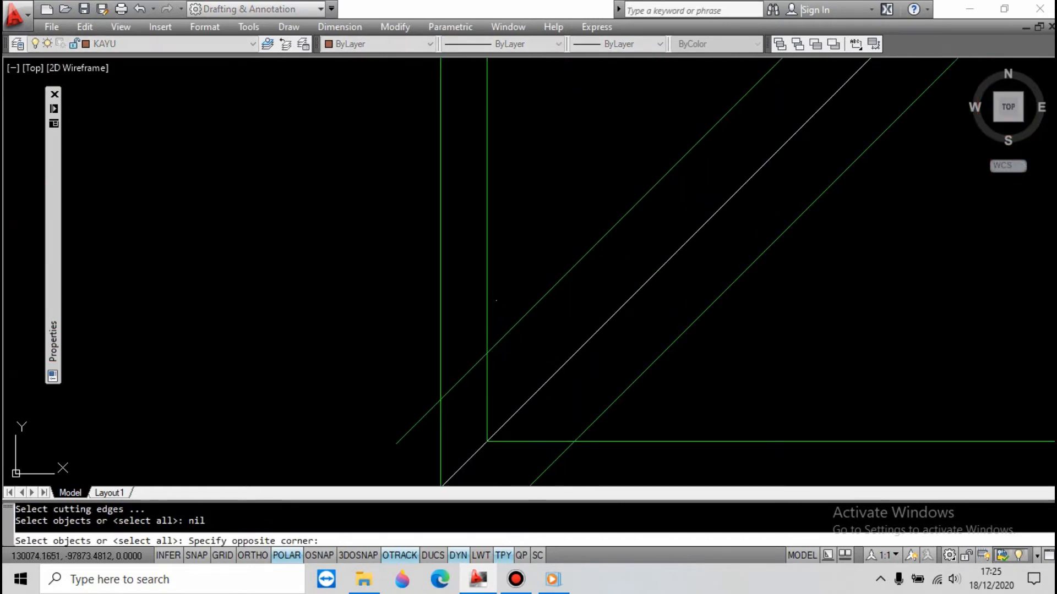
left_click(477, 298)
key("Return")
left_click(477, 361)
scroll(512, 278, "down", 5)
scroll(527, 344, "up", 8)
left_click(527, 349)
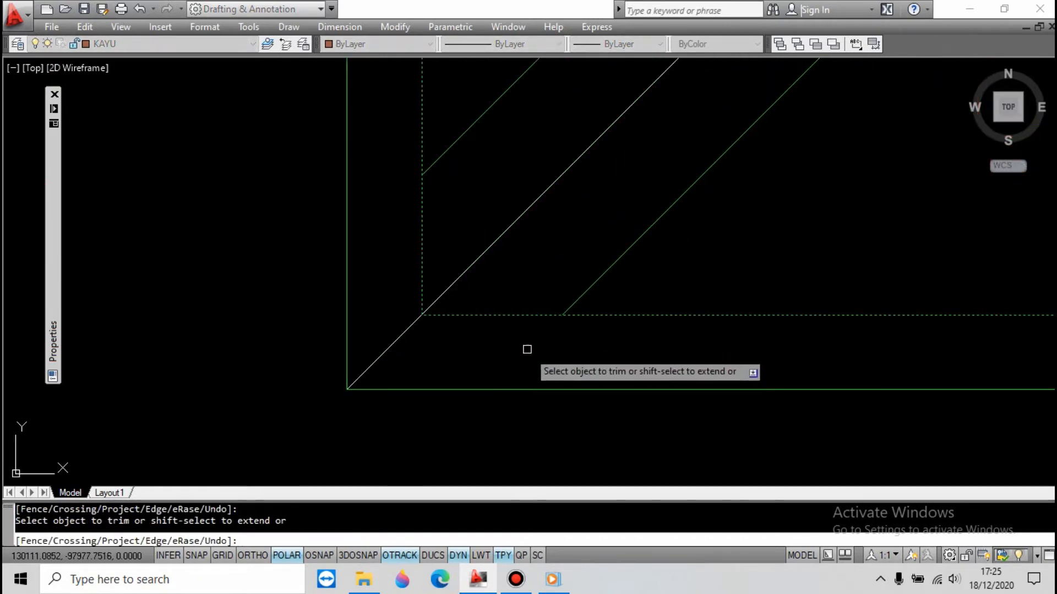
key("Escape")
key("Escape")
Trim the lower ends of the main left hip's two offset lines at the left side's inner fascia line
scroll(524, 364, "down", 5)
scroll(522, 253, "up", 8)
key("Escape")
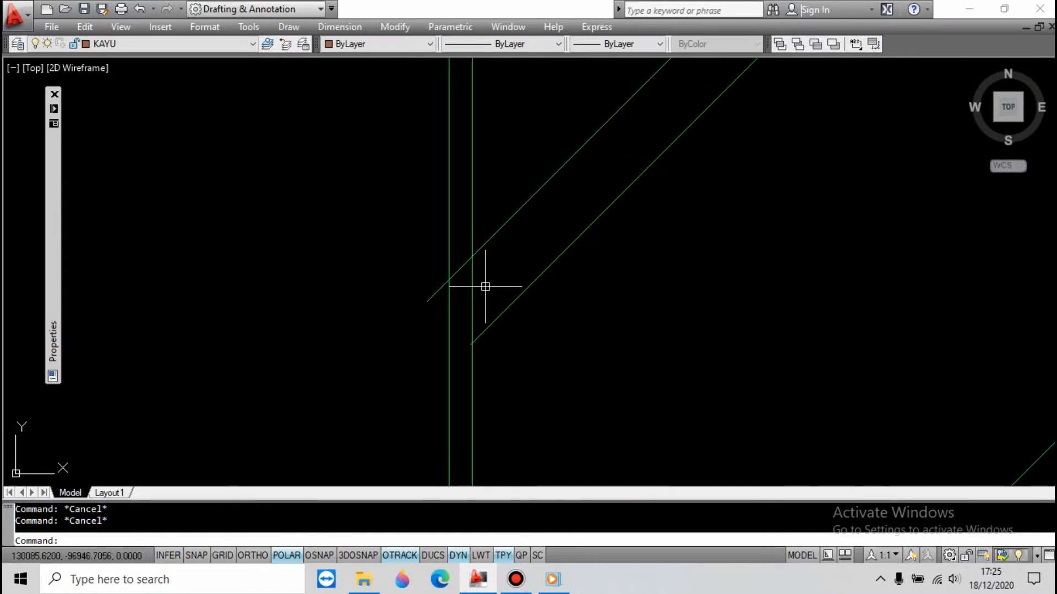
left_click(473, 286)
key("Return")
left_click(459, 269)
scroll(468, 342, "up", 10)
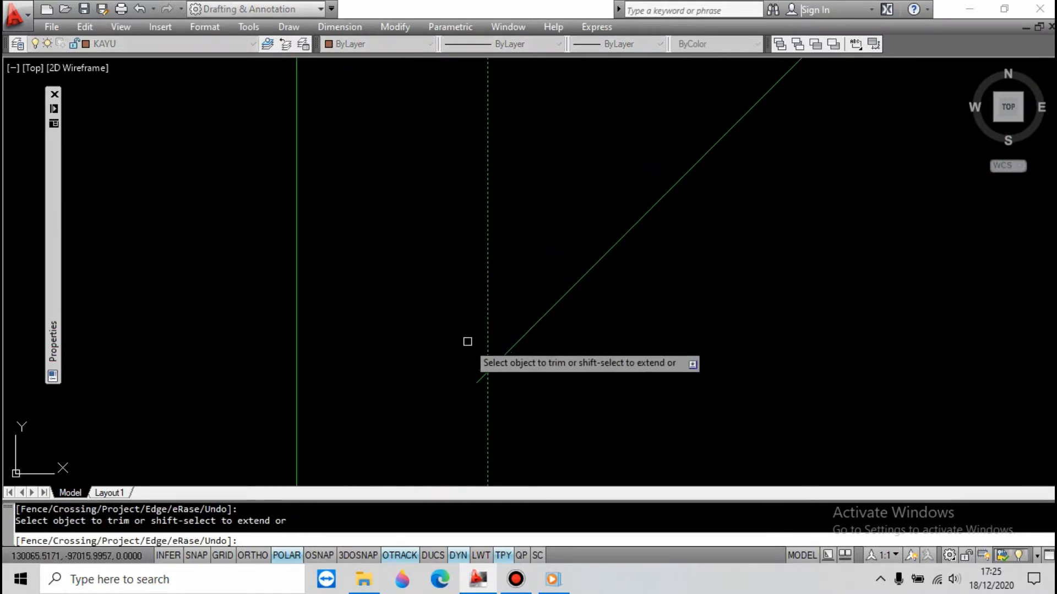
left_click(482, 392)
key("Escape")
scroll(462, 309, "down", 5)
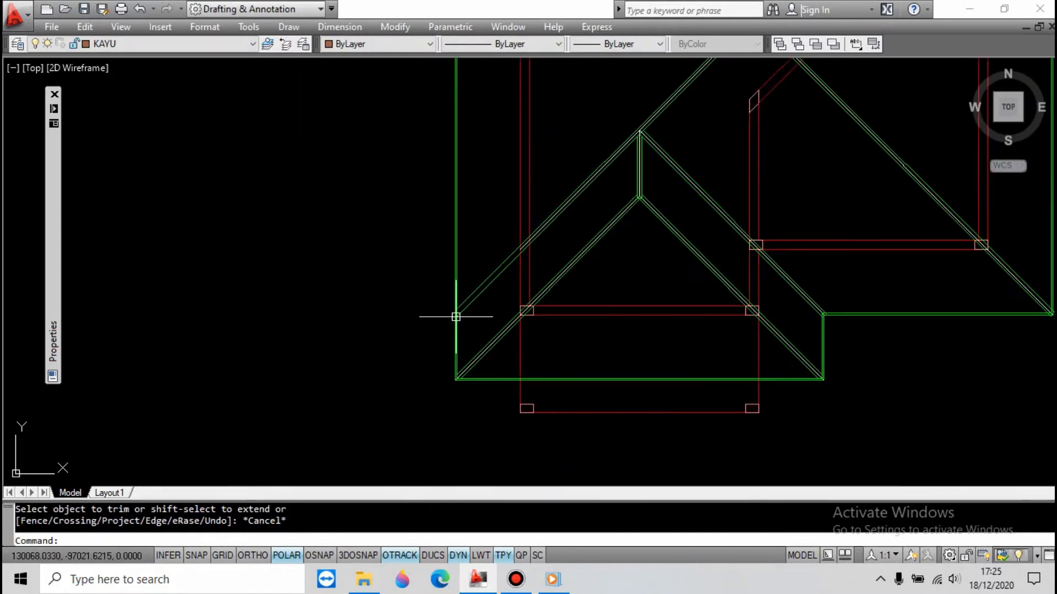
Trim the main right hip's two offset lines at the inner fascia lines of the main roof's lower right corner
scroll(694, 303, "up", 8)
key("Escape")
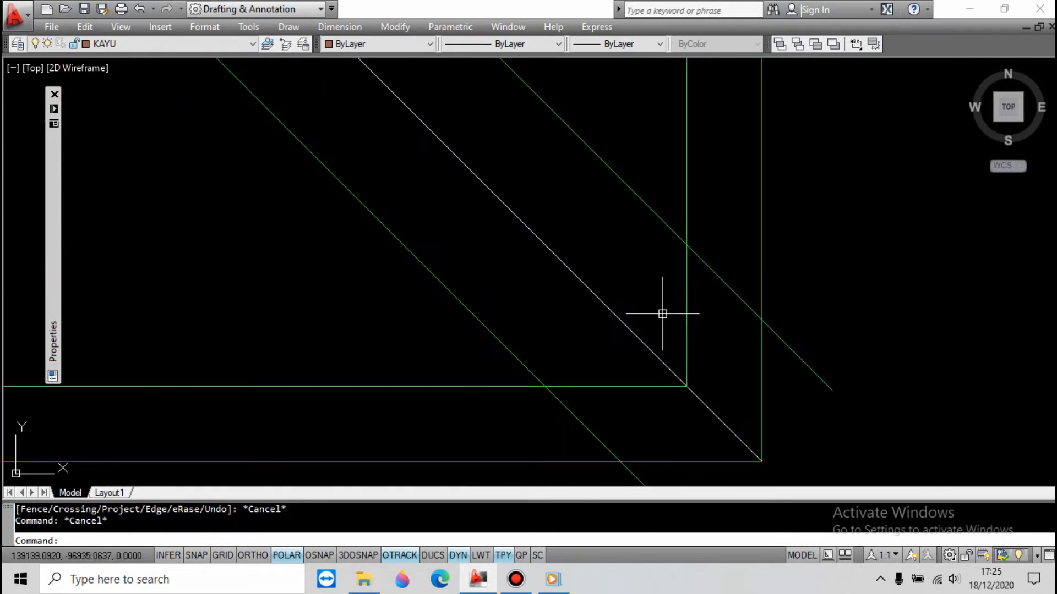
left_click(635, 363)
left_click(604, 404)
key("Return")
left_click(601, 409)
left_click(548, 438)
key("Escape")
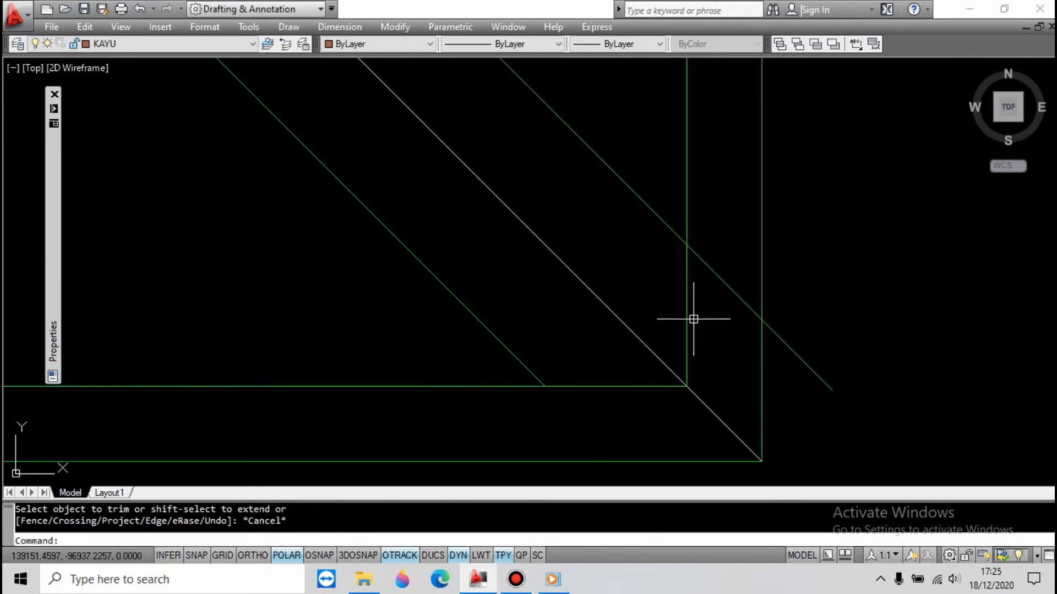
key("Return")
left_click(688, 308)
key("Return")
left_click(719, 276)
key("Escape")
scroll(751, 349, "down", 8)
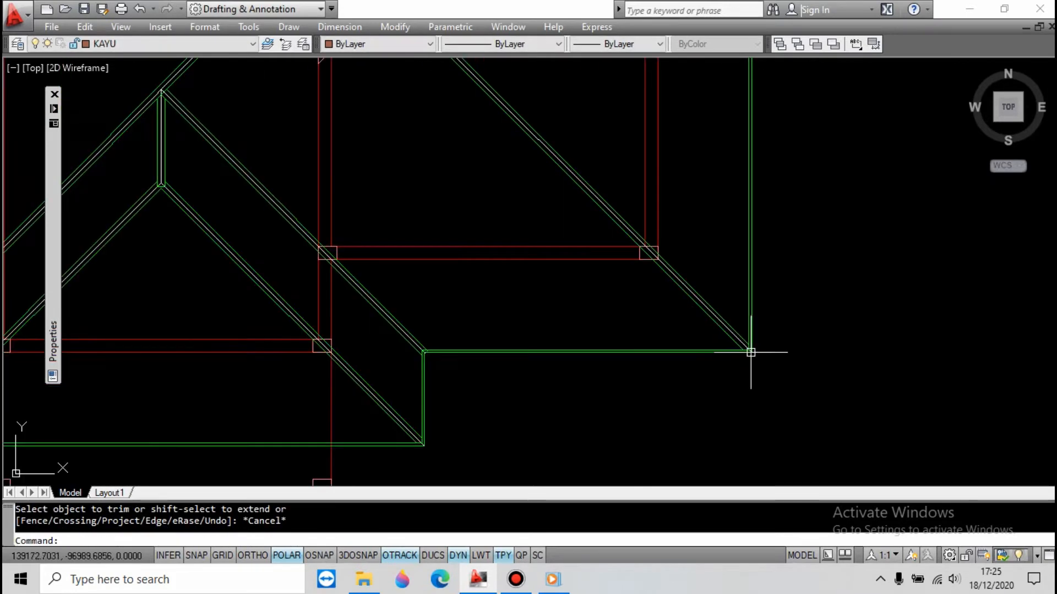
Hide layer 0, which holds the white ridge and hip centre lines, by picking one of those lines
scroll(604, 204, "down", 5)
scroll(576, 176, "up", 10)
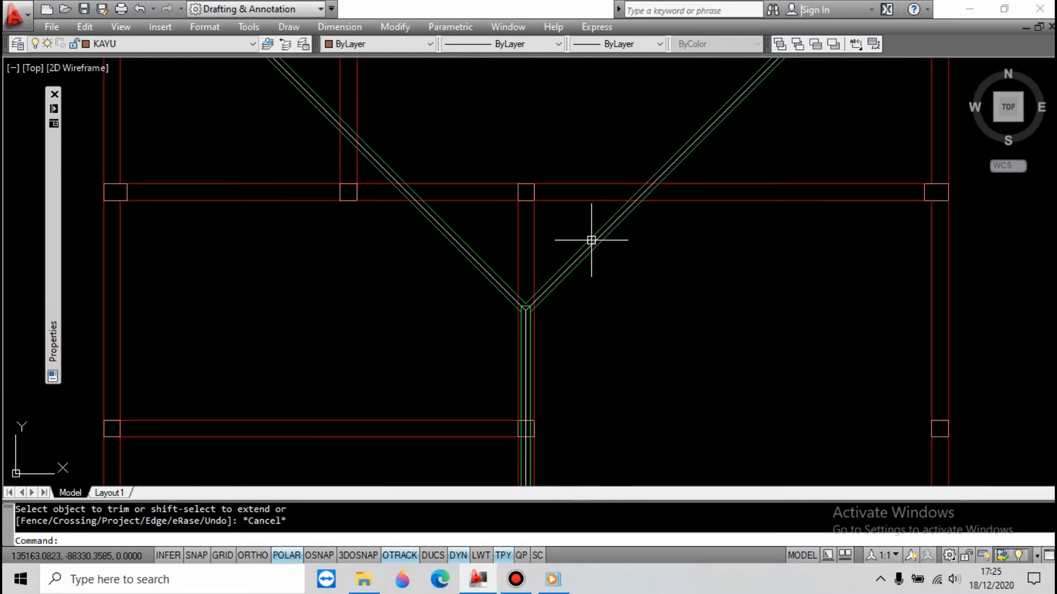
scroll(598, 171, "down", 8)
scroll(595, 242, "up", 6)
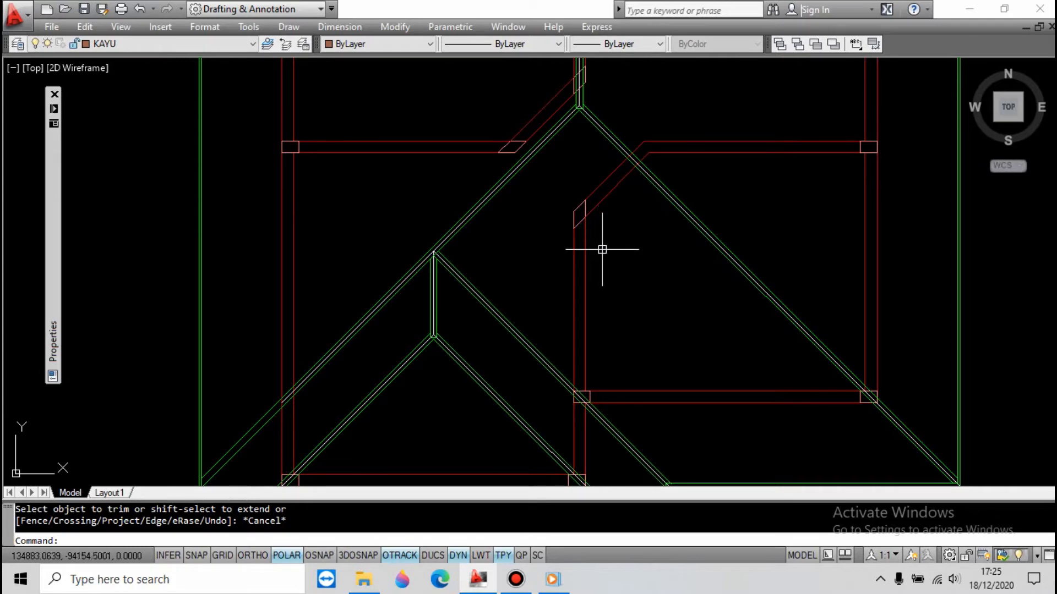
scroll(566, 99, "up", 6)
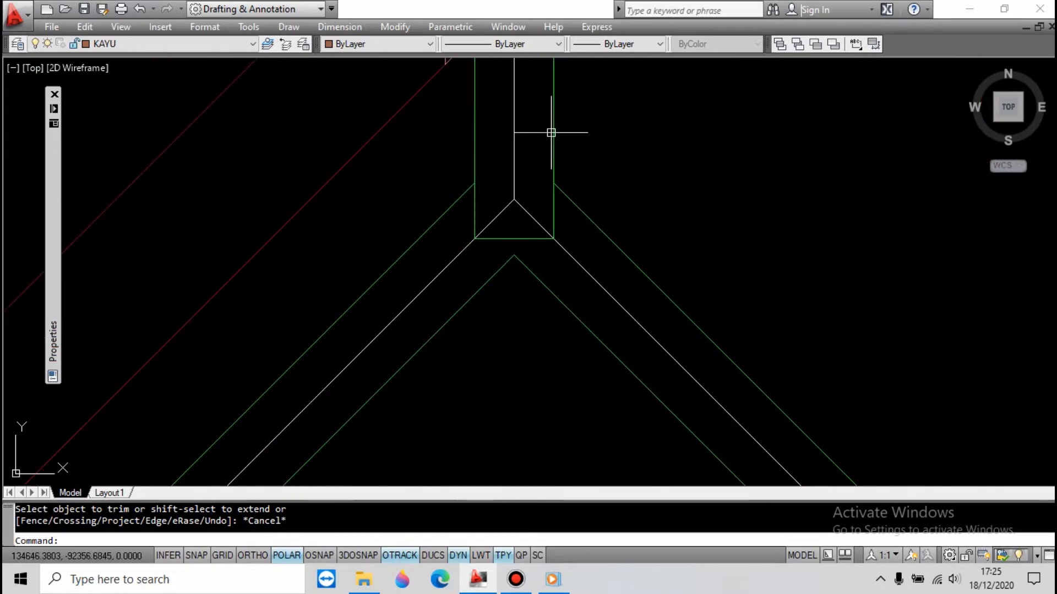
left_click(530, 175)
left_click(514, 207)
scroll(661, 209, "down", 5)
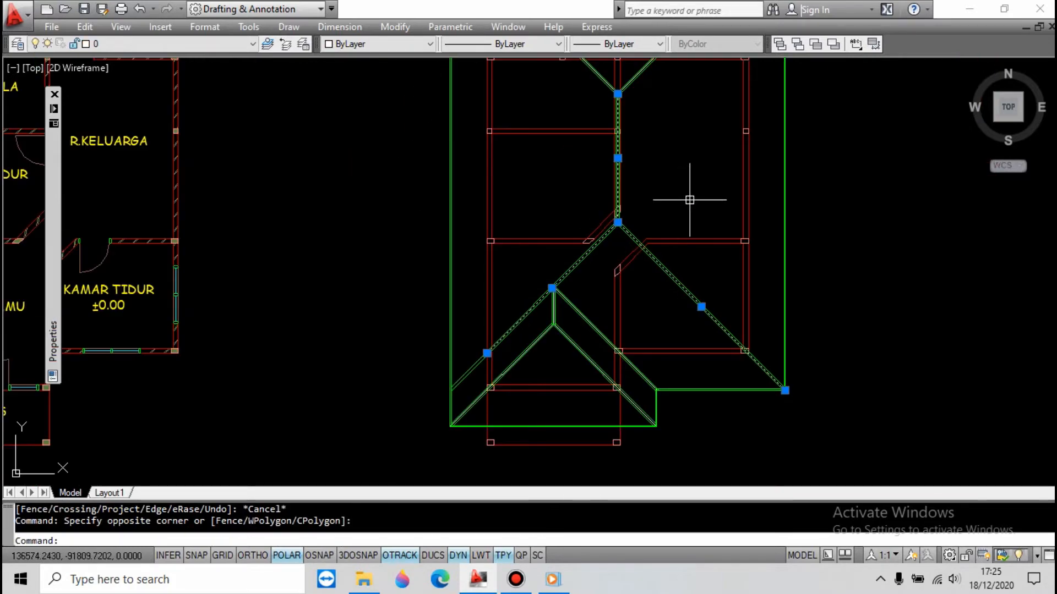
type("lo")
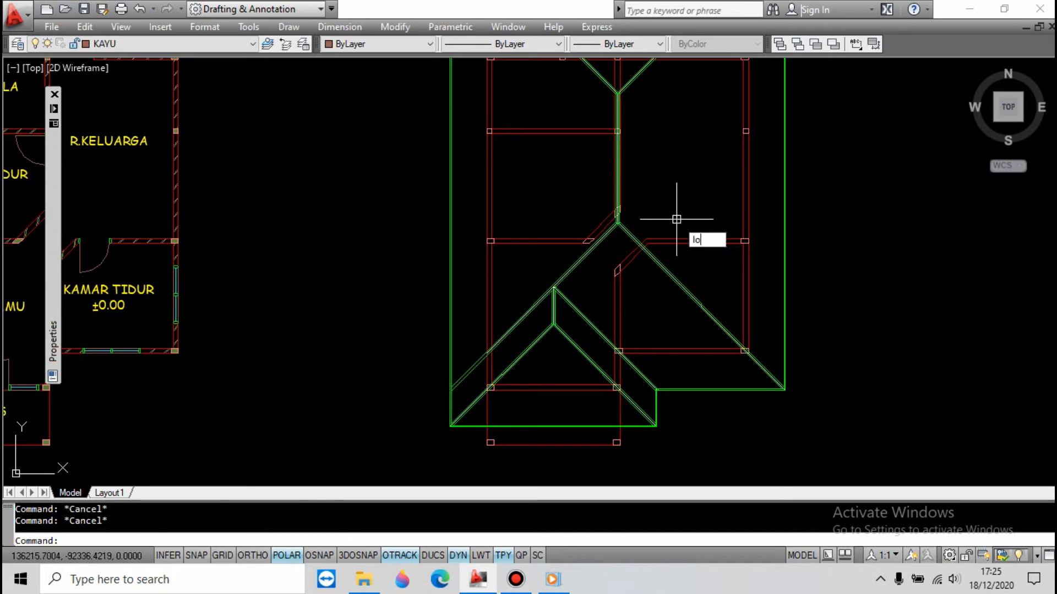
type("f")
key("space")
scroll(618, 224, "up", 4)
left_click(612, 198)
scroll(598, 363, "down", 1)
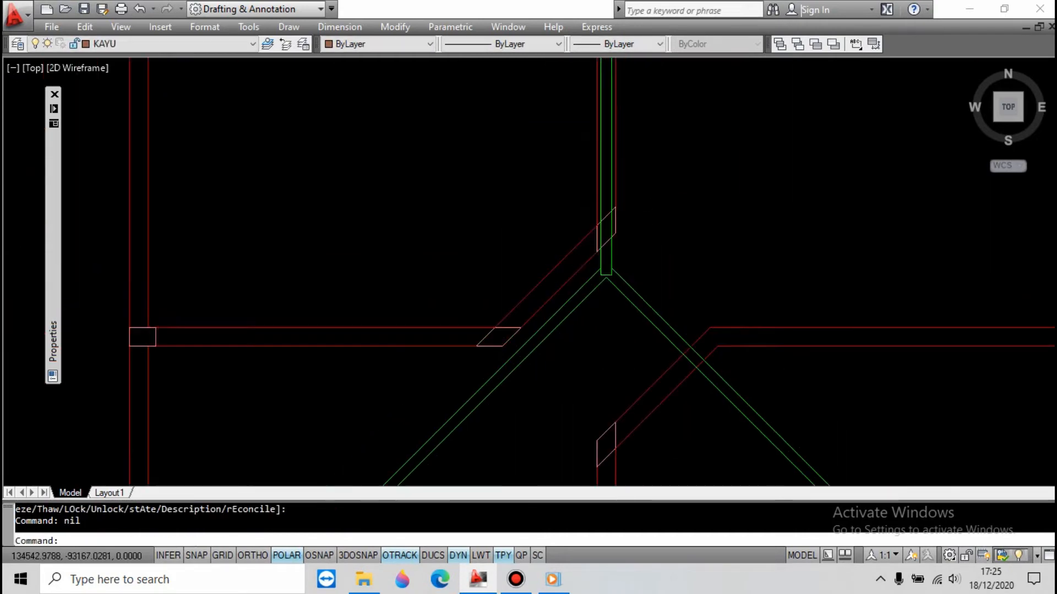
scroll(596, 234, "down", 4)
scroll(589, 349, "up", 3)
key("Escape")
scroll(647, 317, "up", 2)
key("Escape")
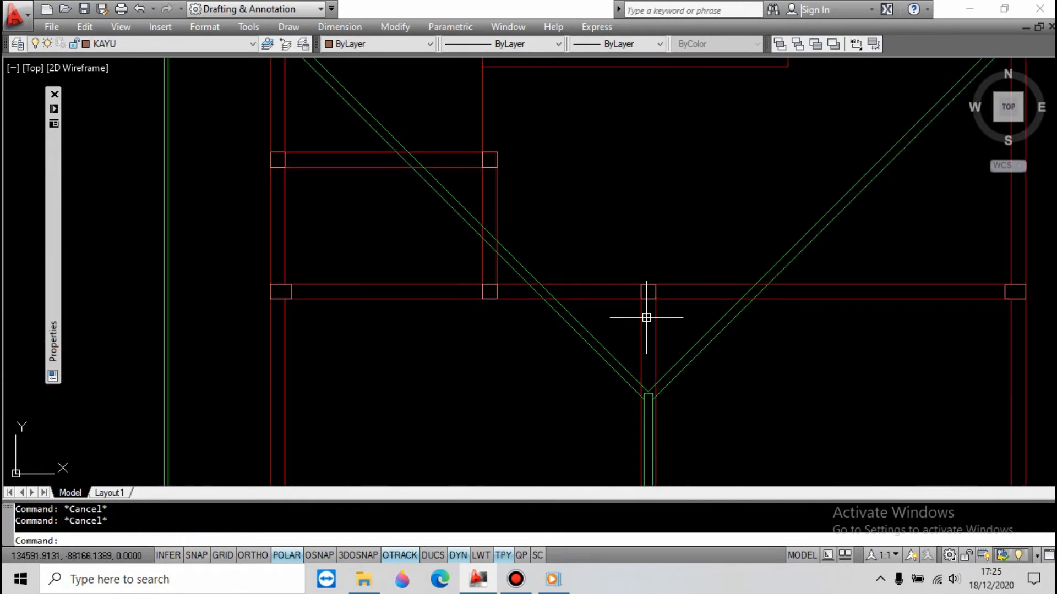
Offset the short line at the main ridge's upper end 350 downward inside the ridge
scroll(637, 247, "down", 4)
scroll(651, 288, "up", 4)
key("Escape")
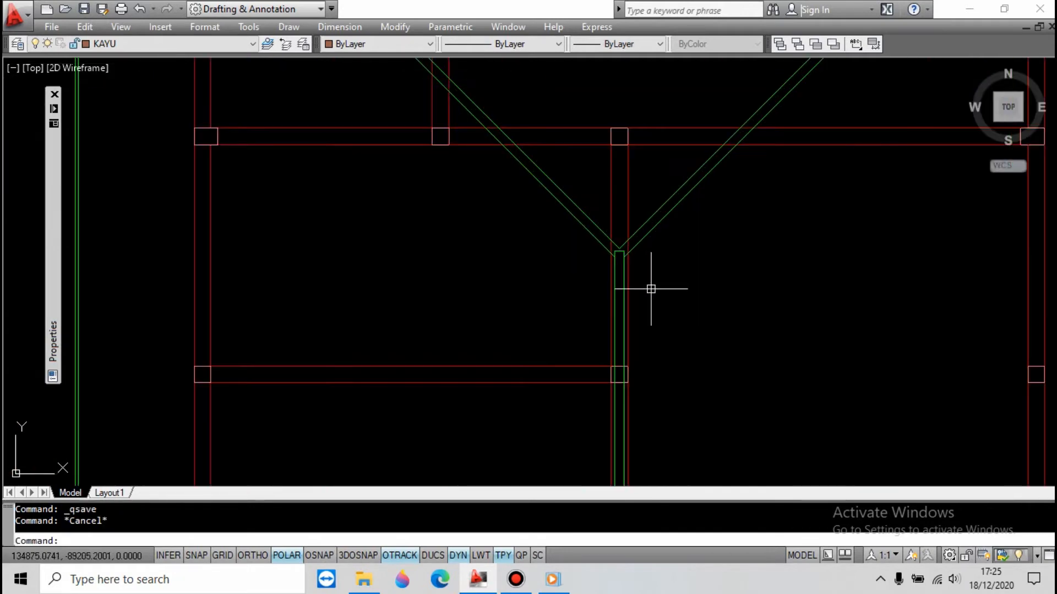
key("space")
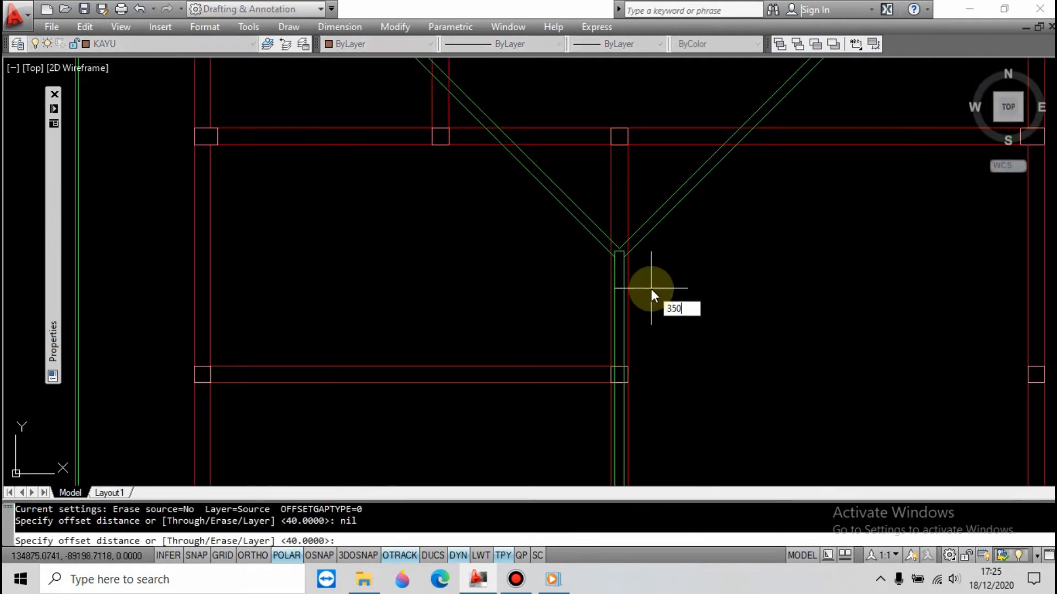
key("Return")
scroll(621, 272, "up", 3)
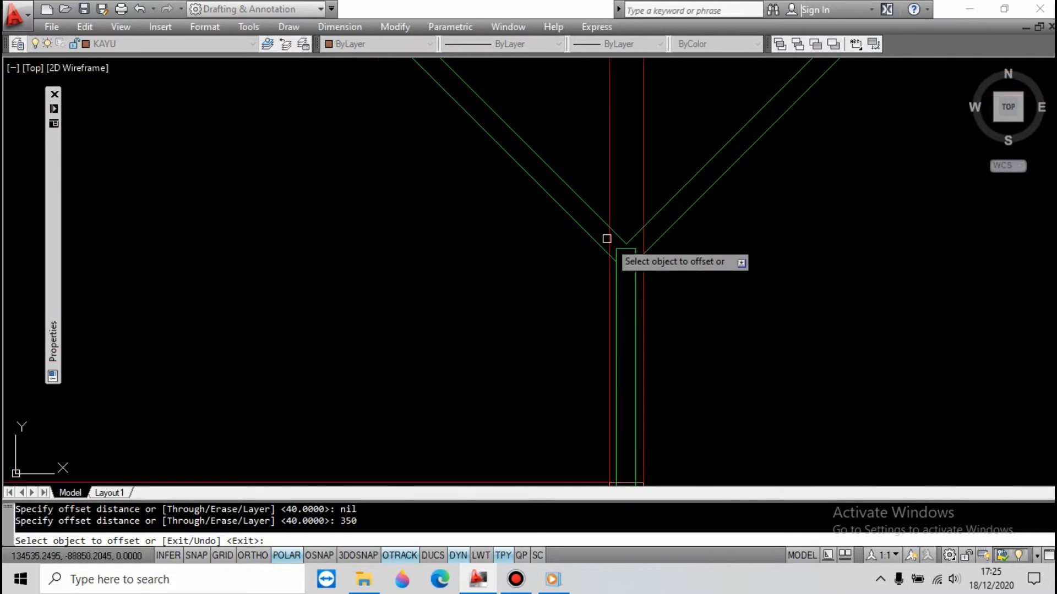
left_click(606, 239)
left_click(627, 248)
key("Escape")
Extend the offset line from the ridge to the left wall's outer line
scroll(632, 265, "down", 3)
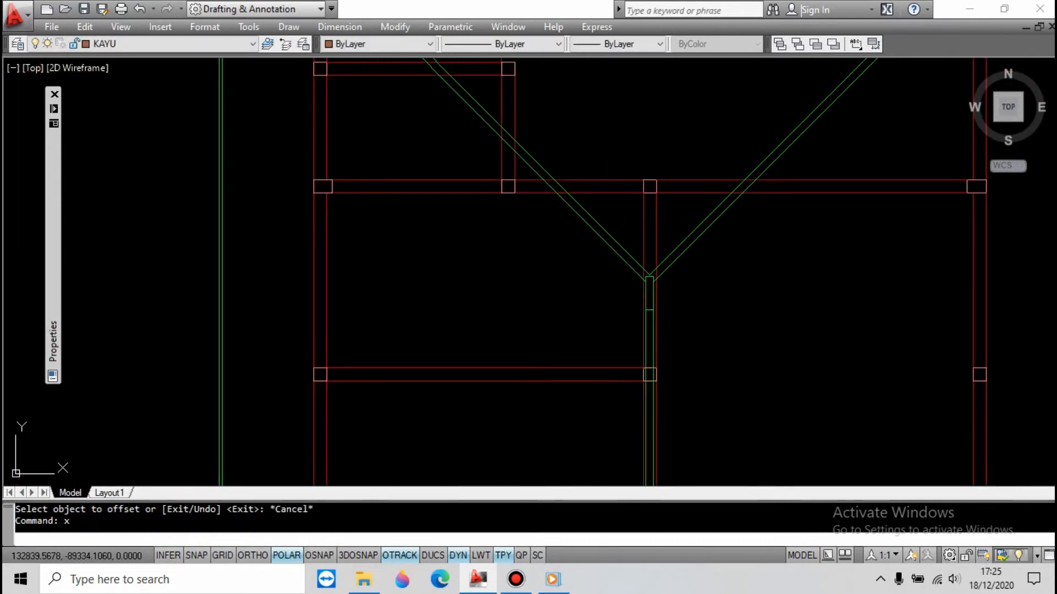
key("Return")
scroll(639, 306, "up", 9)
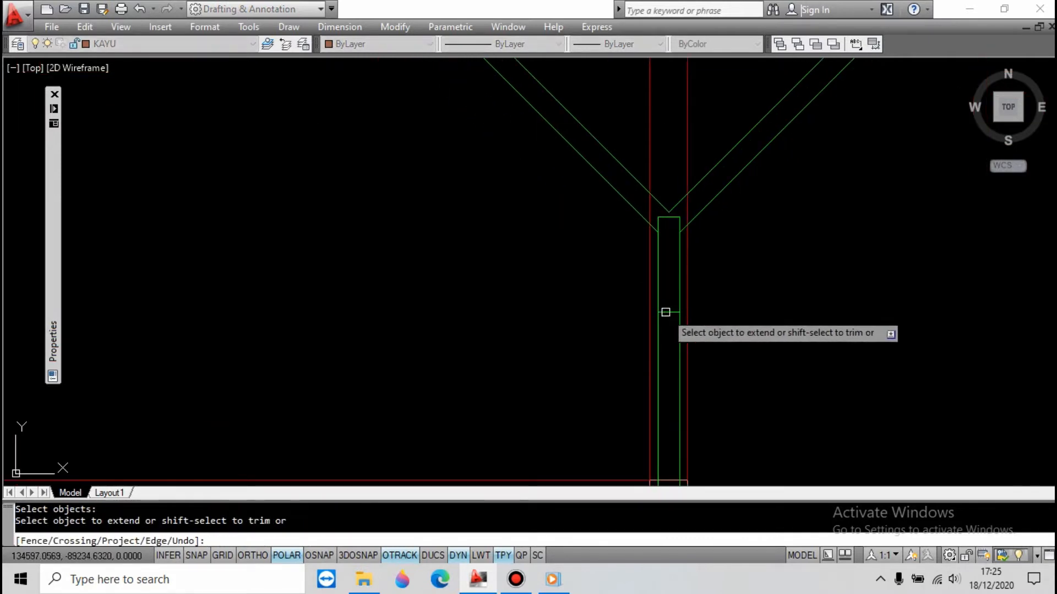
left_click(665, 311)
scroll(516, 304, "down", 8)
key("Escape")
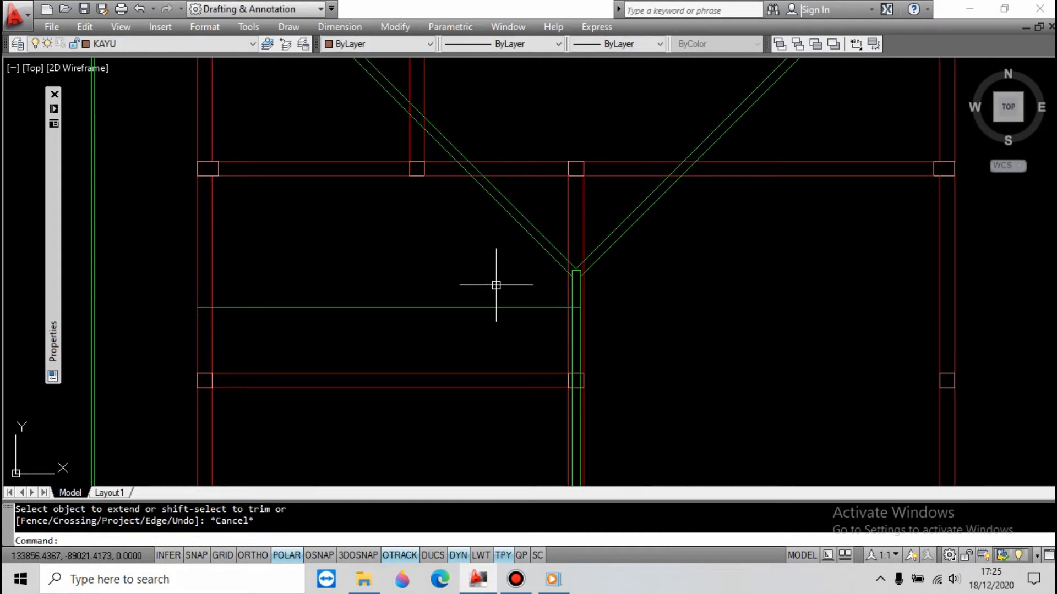
Copy the extended horizontal line 80 straight down to form the second edge of the truss
type("co")
key("Return")
left_click(482, 339)
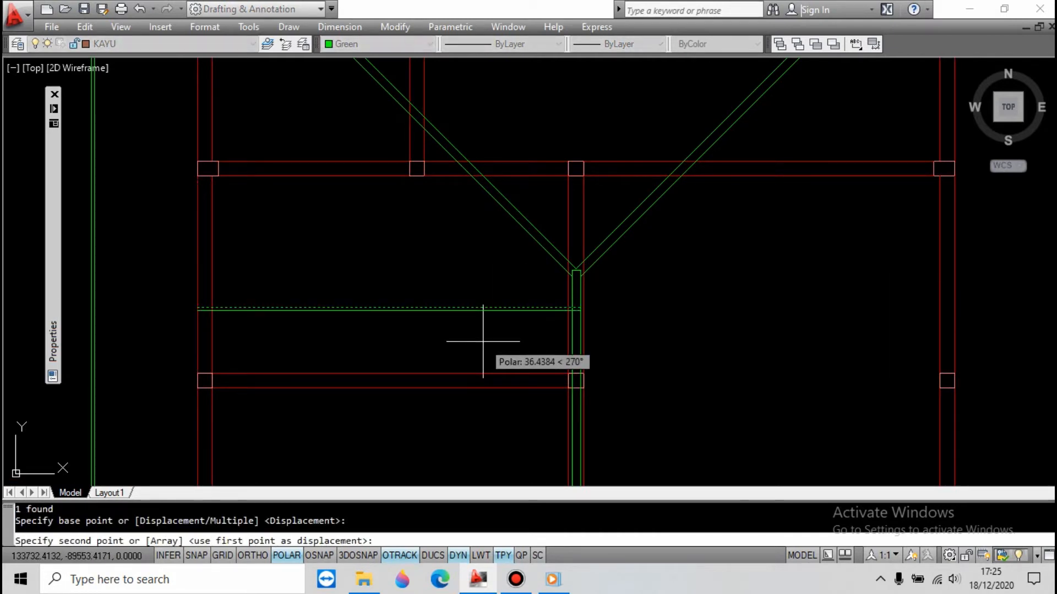
type("80")
key("Return")
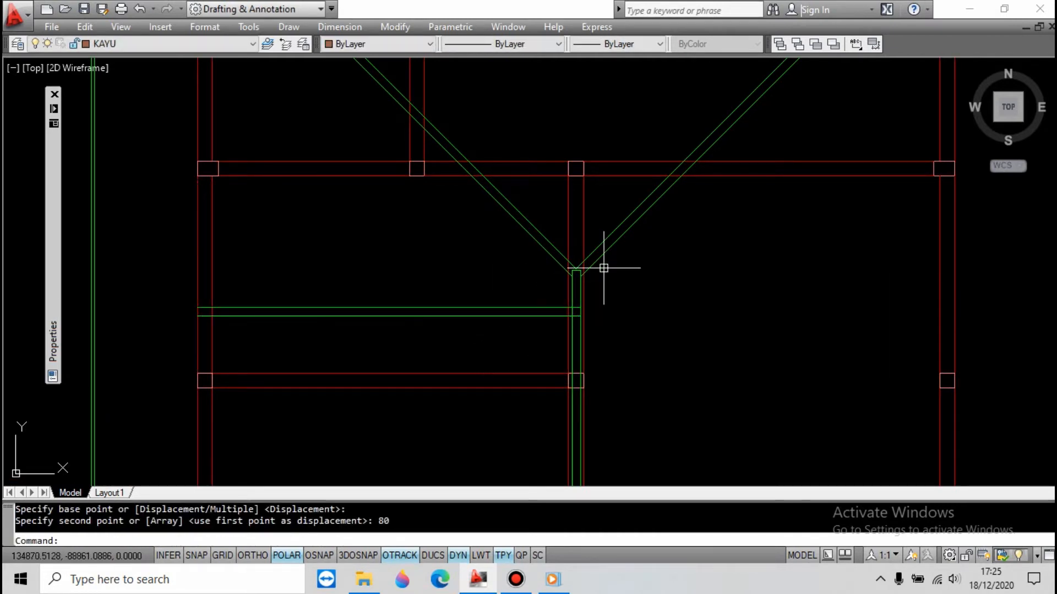
Draw a vertical construction line through the midpoint of the tie beam's left end in the truss detail
scroll(495, 259, "down", 4)
scroll(686, 295, "down", 5)
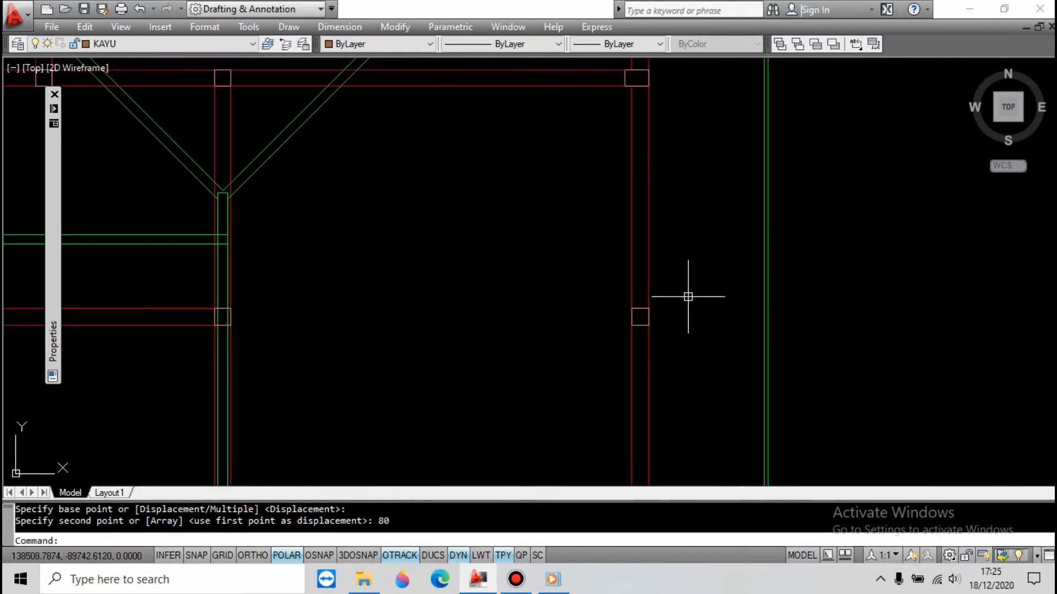
key("Return")
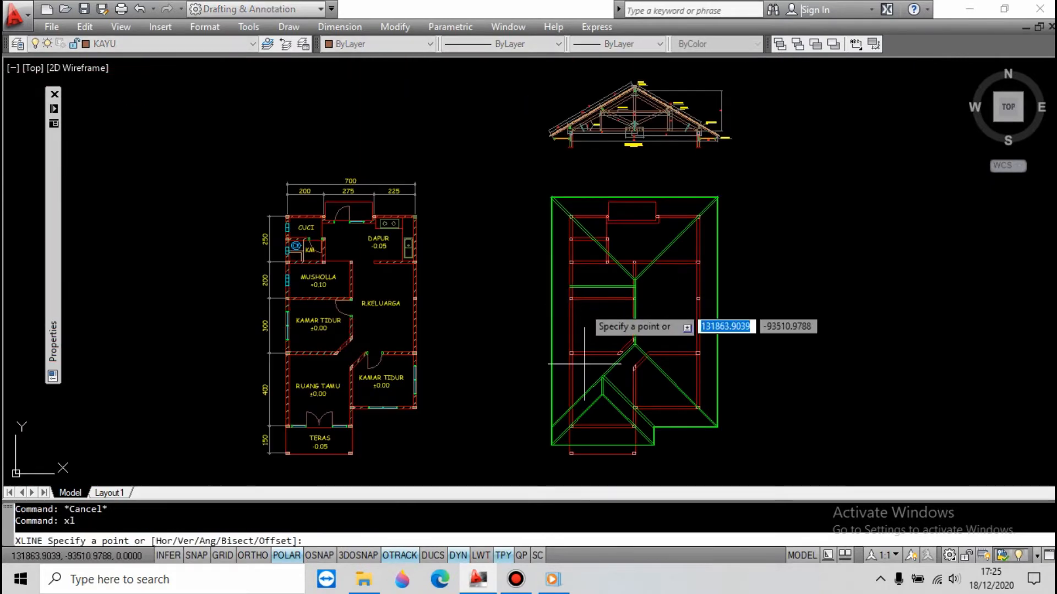
type("v")
key("Return")
scroll(571, 110, "up", 4)
scroll(571, 108, "up", 5)
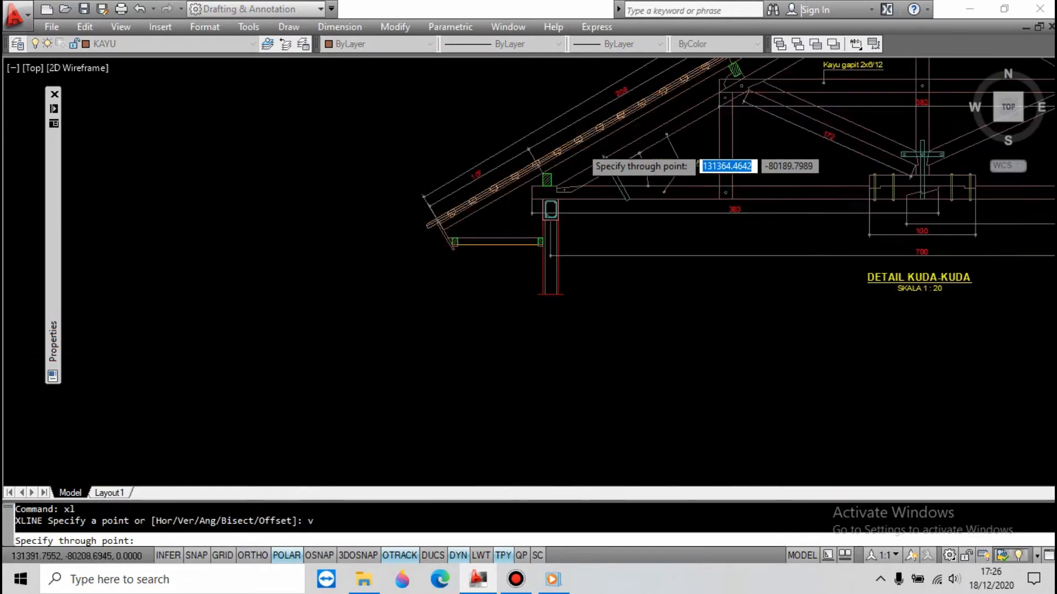
right_click(512, 172, "shift")
left_click(555, 294)
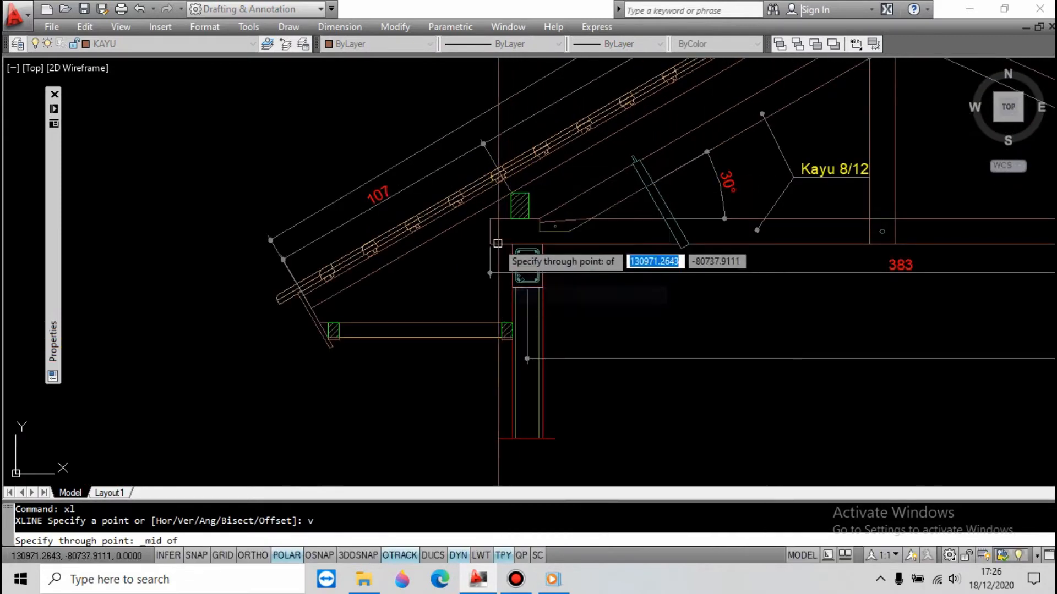
key("Escape")
Draw a vertical construction line through the midpoint of the tie beam's right end in the truss detail
scroll(486, 164, "down", 4)
scroll(655, 143, "up", 8)
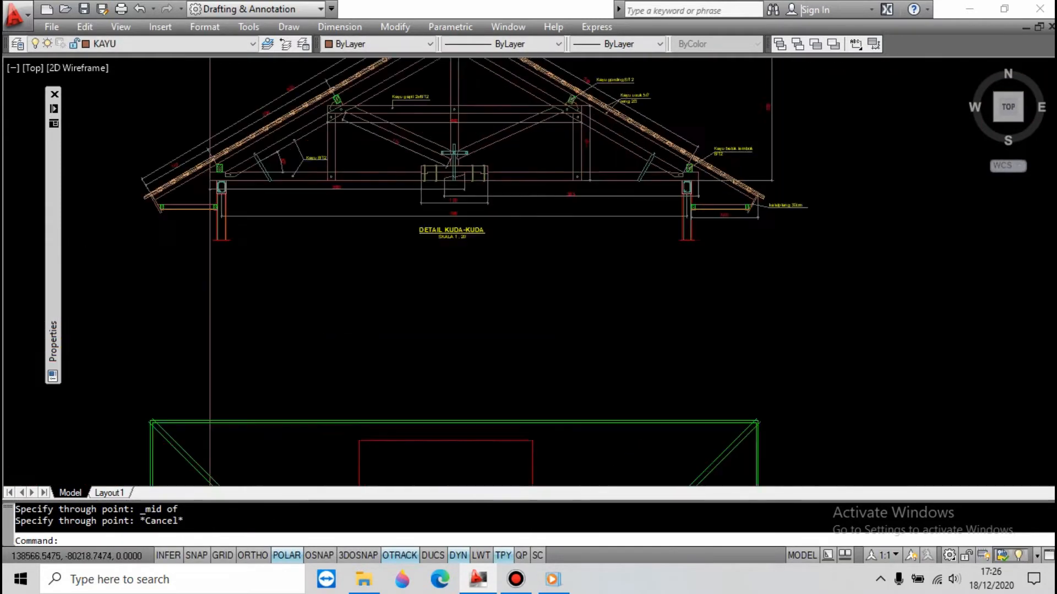
key("Return")
right_click(658, 142, "shift")
left_click(702, 265)
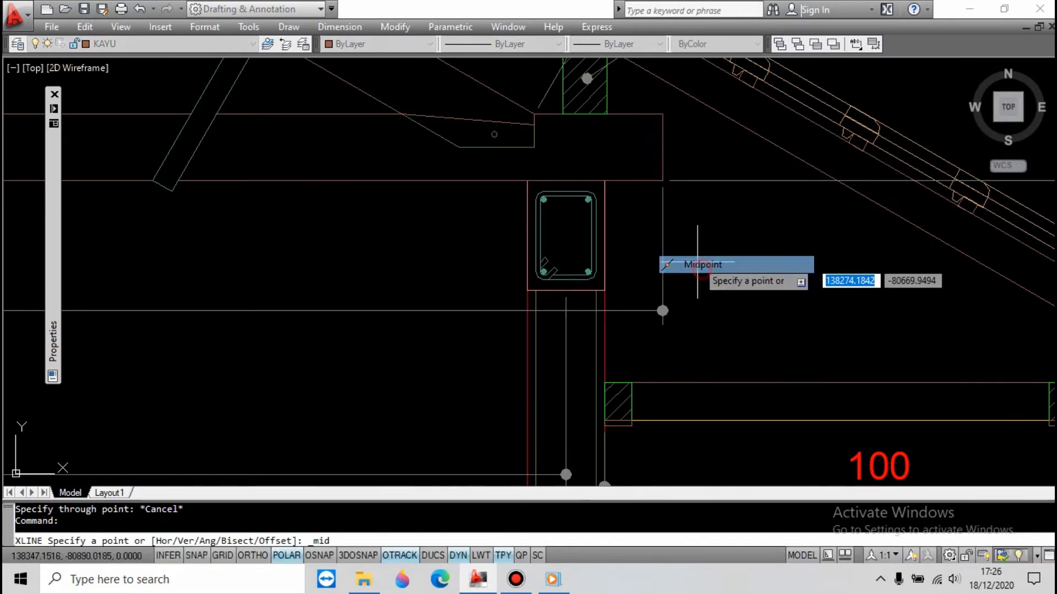
left_click(662, 148)
key("Escape")
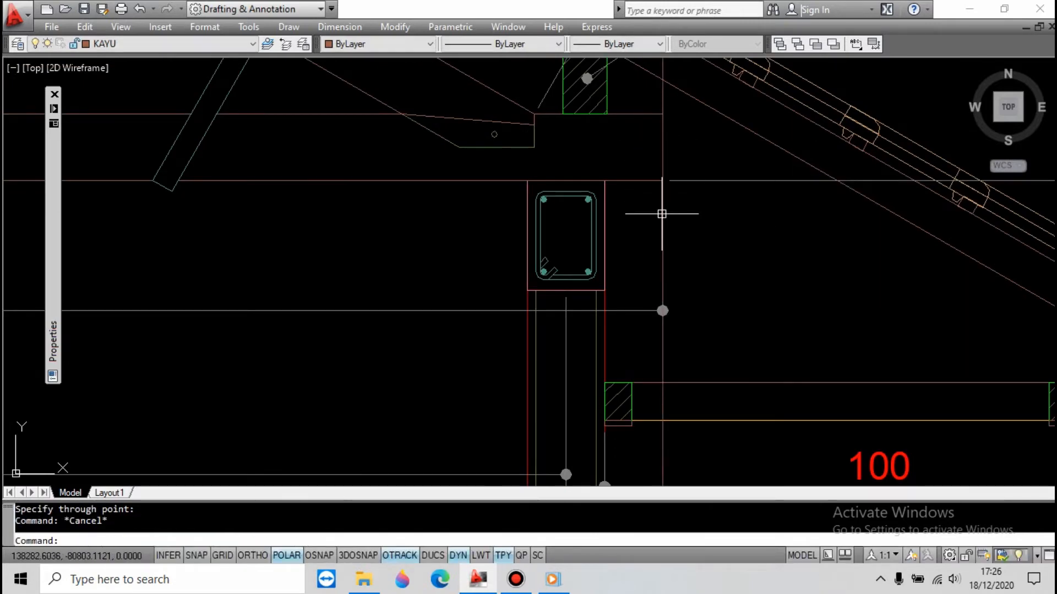
Extend both green truss lines in the roof plan to the left vertical construction line
scroll(664, 213, "down", 10)
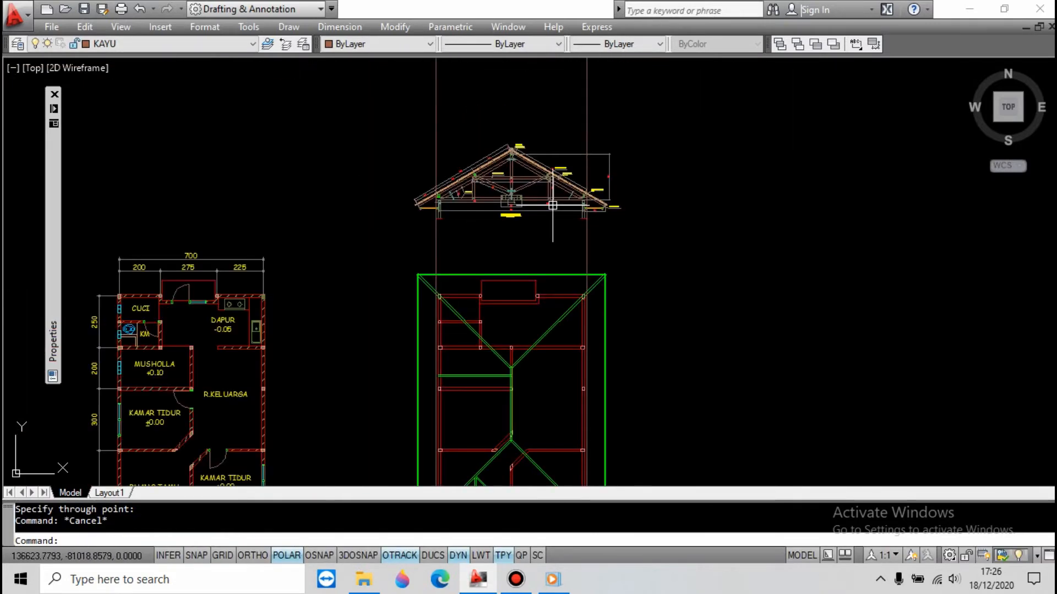
scroll(480, 369, "up", 6)
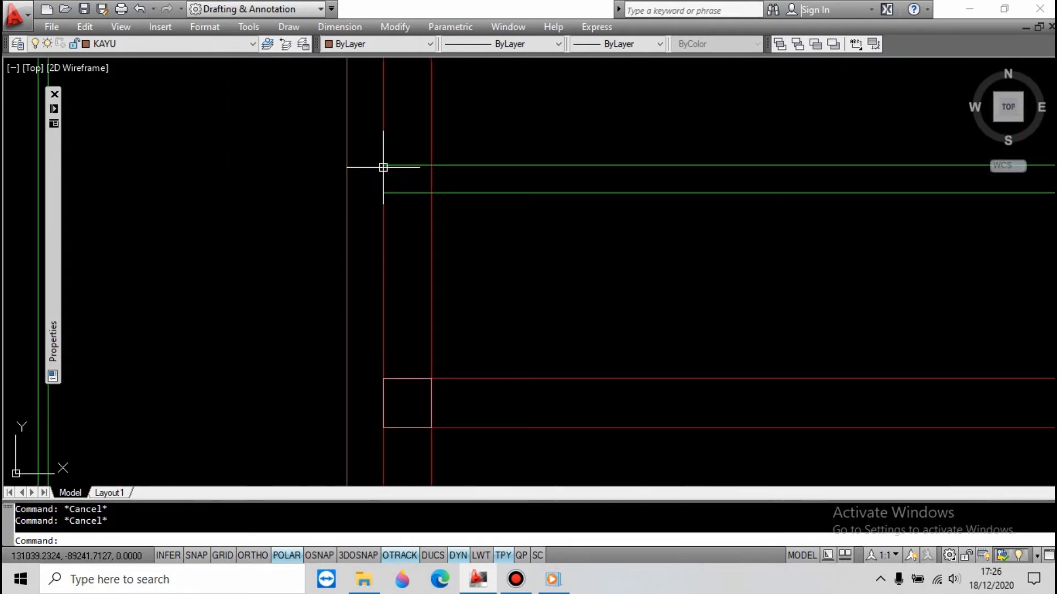
type("ex")
key("space")
left_click(365, 175)
left_click(323, 202)
key("space")
left_click(507, 133)
left_click(476, 223)
key("Escape")
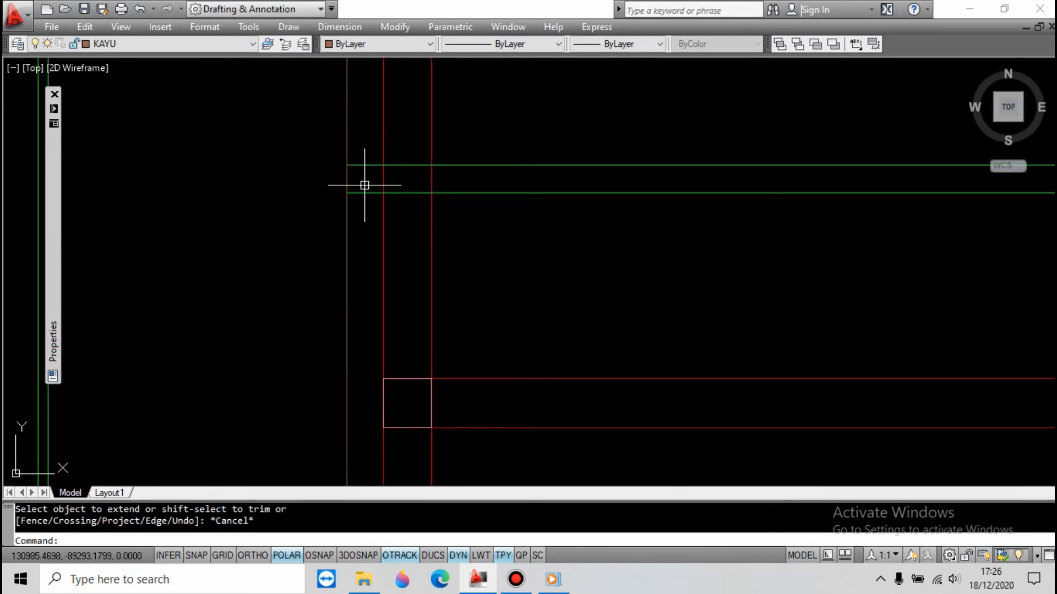
Trim the left construction line above and below the two truss lines, leaving only the end cap
type("tr")
key("space")
left_click(364, 144)
left_click(357, 203)
key("space")
left_click(348, 210)
left_click(346, 152)
key("Escape")
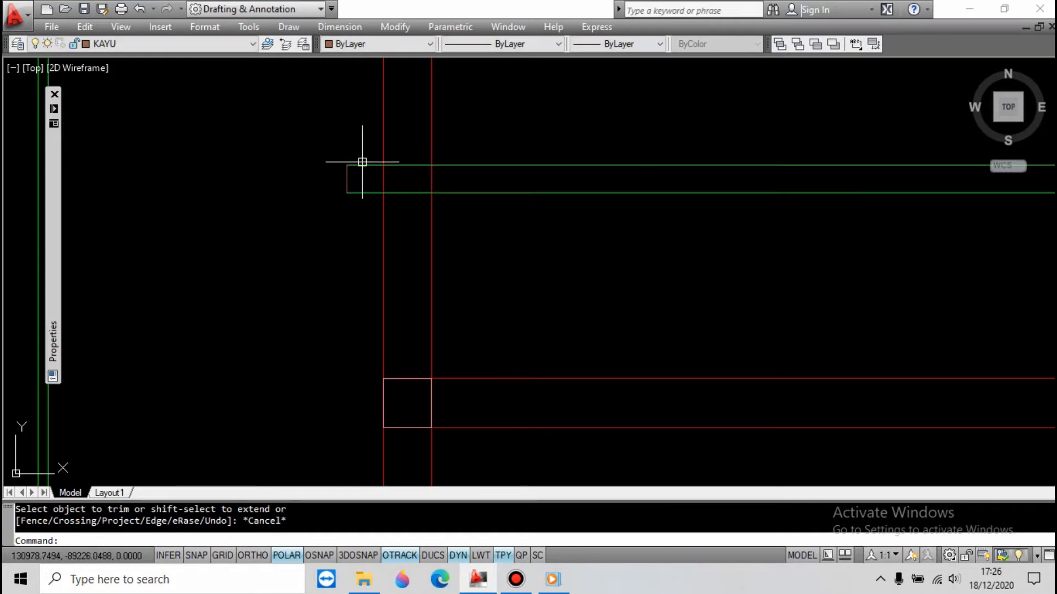
Match the left end cap's properties to the green truss lines
type("ma")
key("space")
left_click(288, 127)
left_click(435, 228)
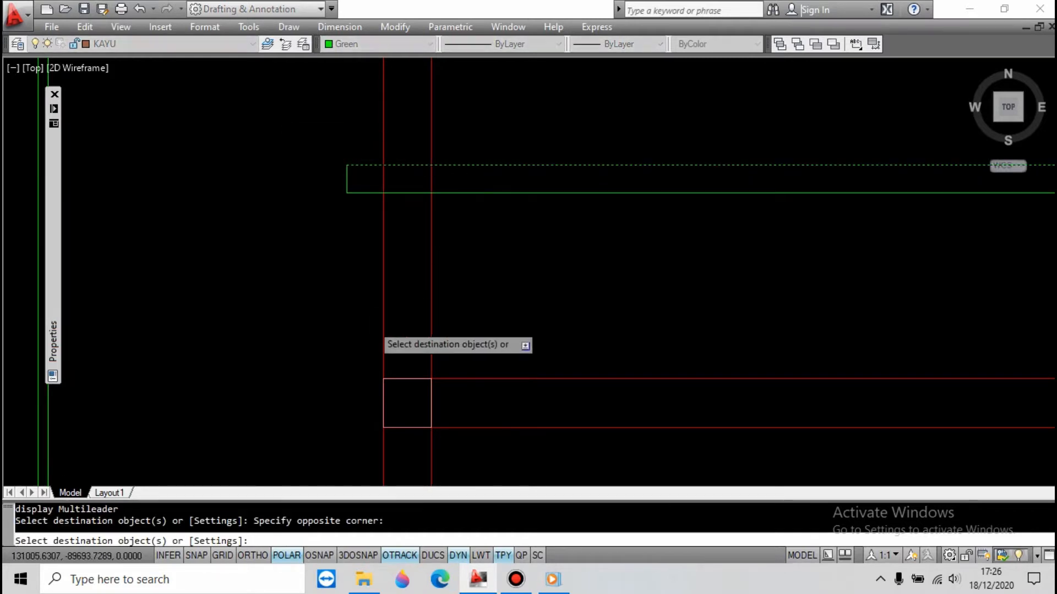
scroll(372, 324, "down", 6)
scroll(531, 292, "up", 2)
key("Escape")
Mirror the left end cap about the vertical axis through the ridge end's midpoint, keeping the original
left_click(282, 295)
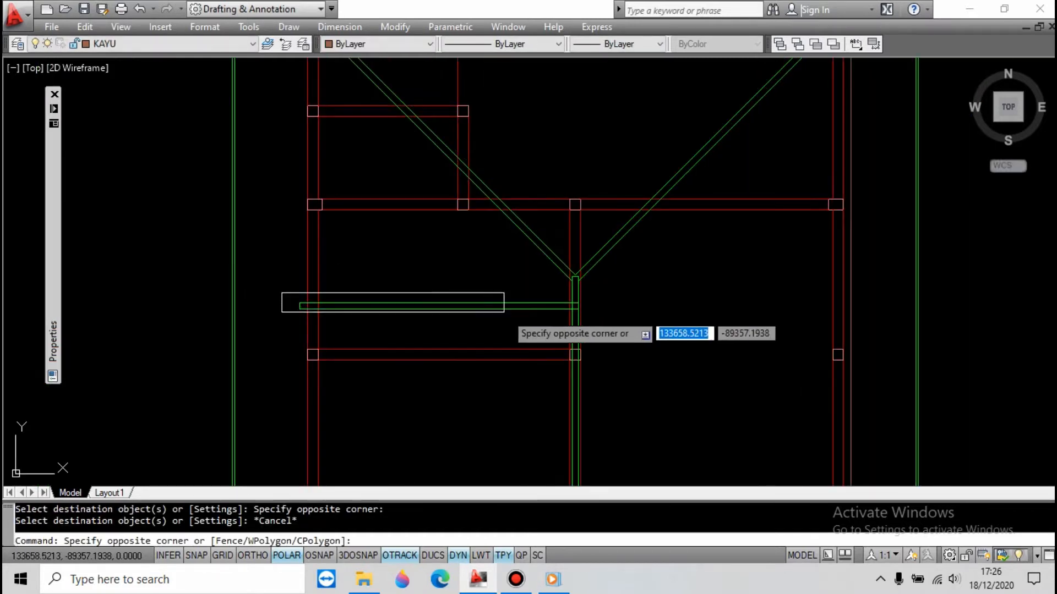
left_click(519, 309)
type("mi")
key("space")
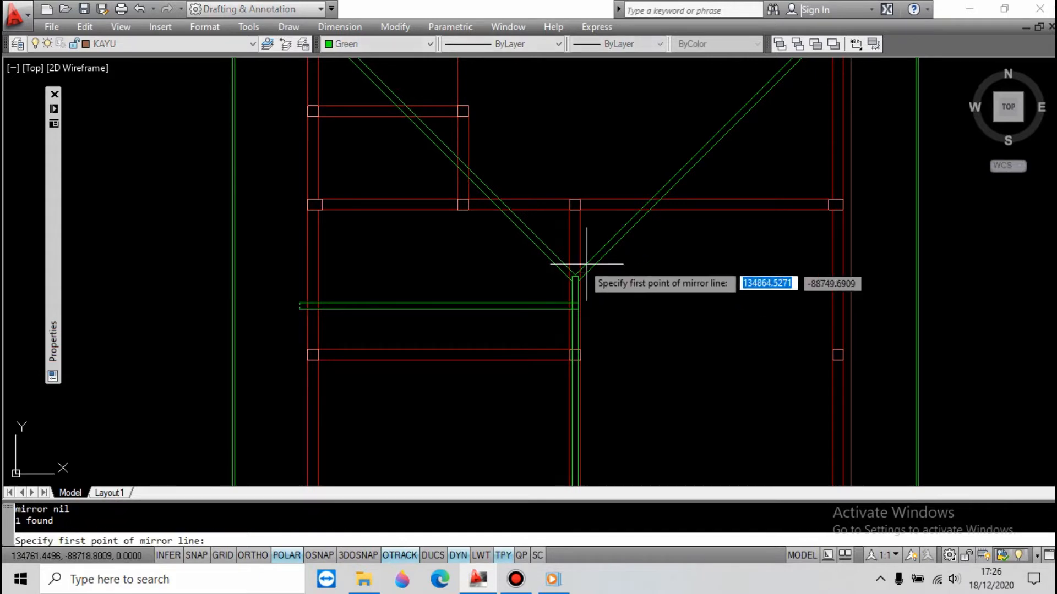
scroll(578, 277, "up", 8)
right_click(557, 195, "shift")
left_click(589, 309)
left_click(578, 369)
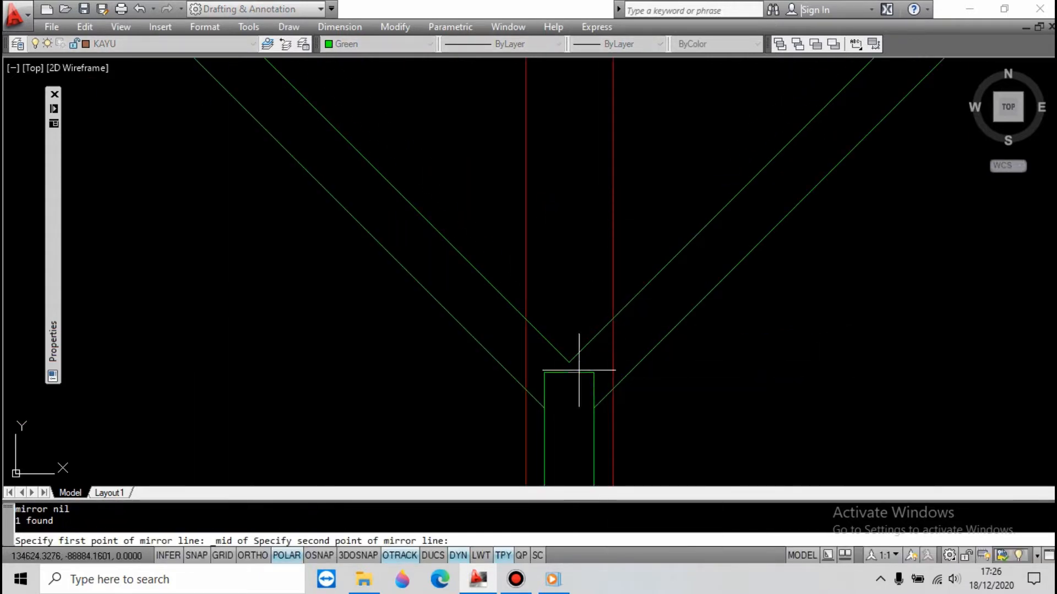
left_click(572, 329)
key("space")
scroll(562, 245, "down", 5)
scroll(529, 251, "down", 5)
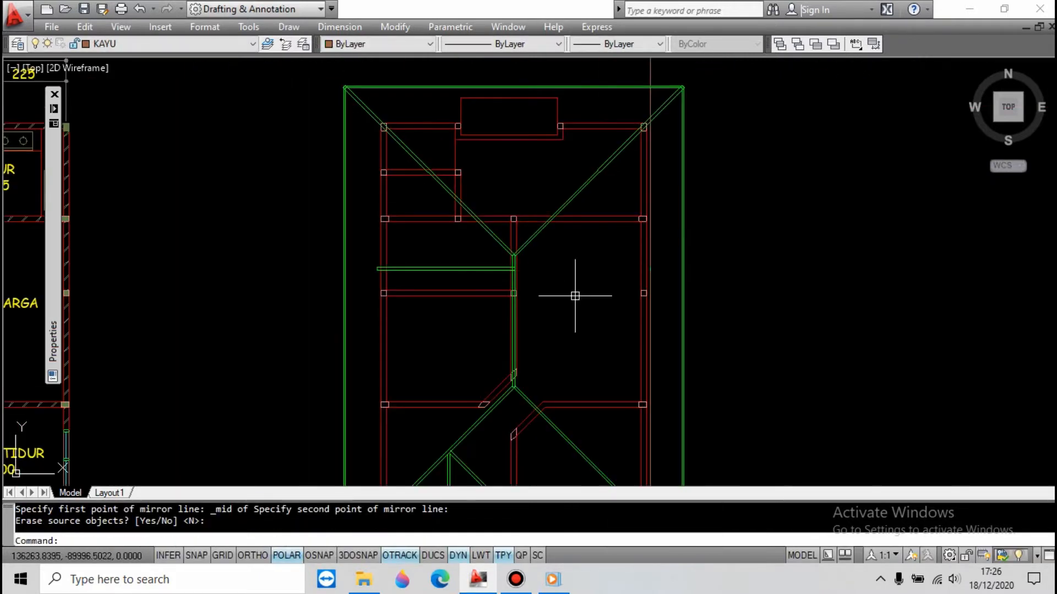
Extend both green truss lines to the right vertical construction line
scroll(573, 287, "up", 5)
key("space")
scroll(623, 288, "down", 5)
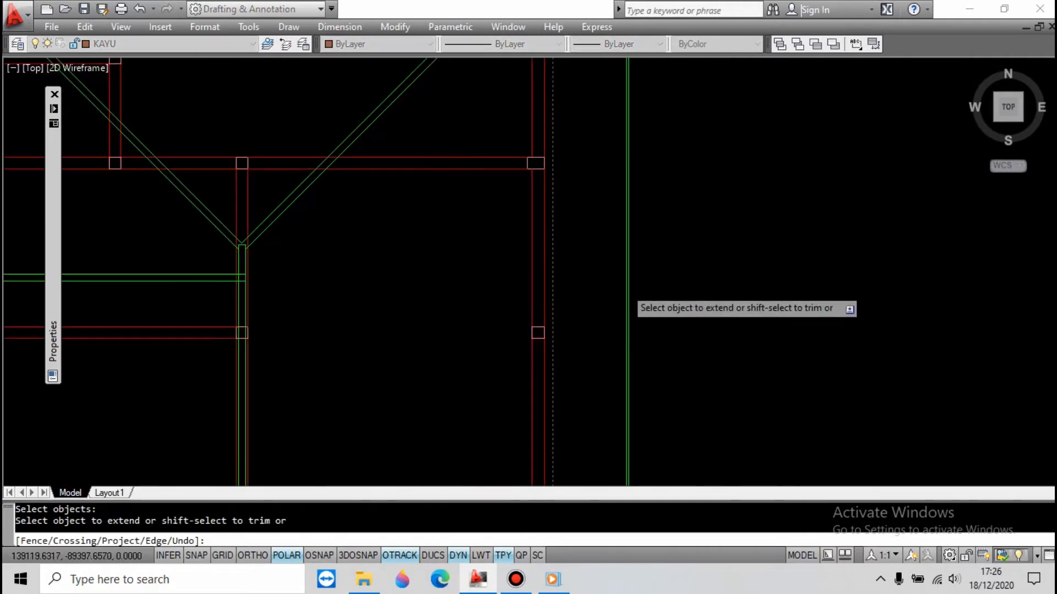
scroll(264, 268, "up", 3)
left_click(498, 281)
key("Escape")
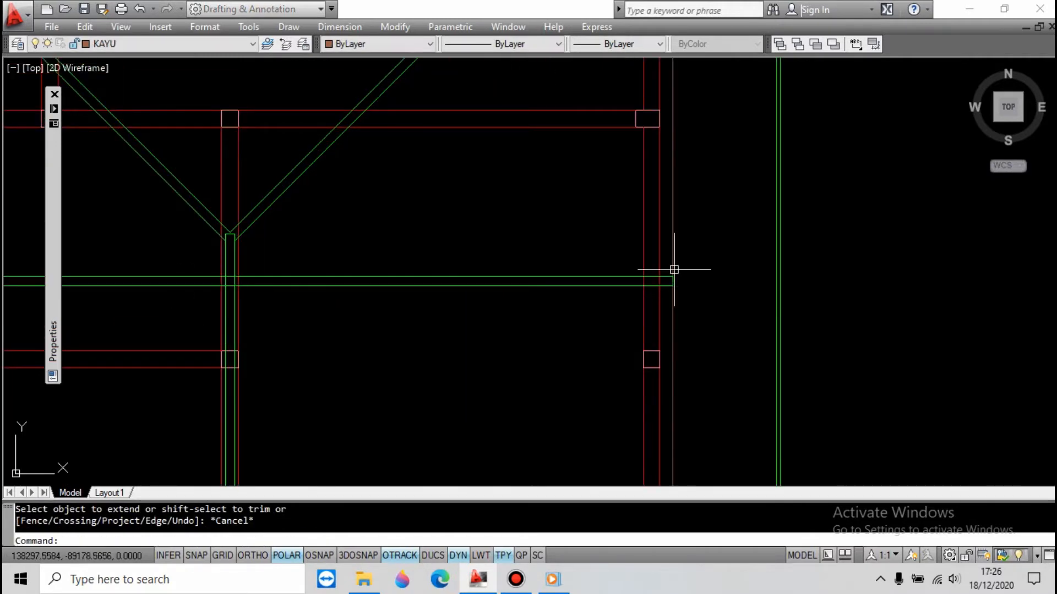
Delete the right vertical construction line
scroll(675, 269, "up", 5)
key("Delete")
key("Escape")
scroll(777, 271, "down", 6)
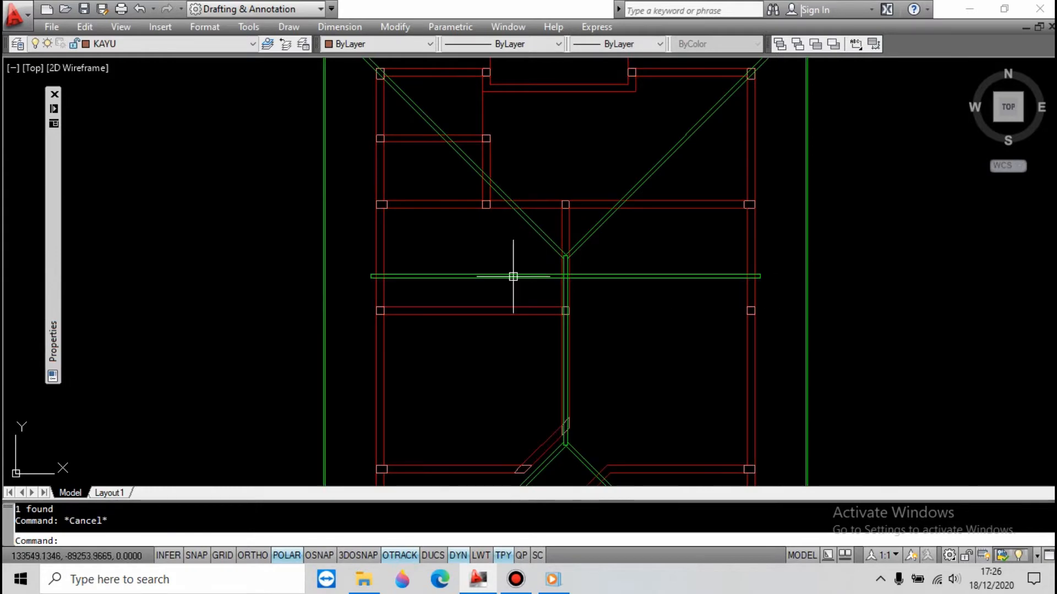
scroll(513, 276, "up", 3)
scroll(297, 276, "up", 3)
scroll(362, 260, "down", 6)
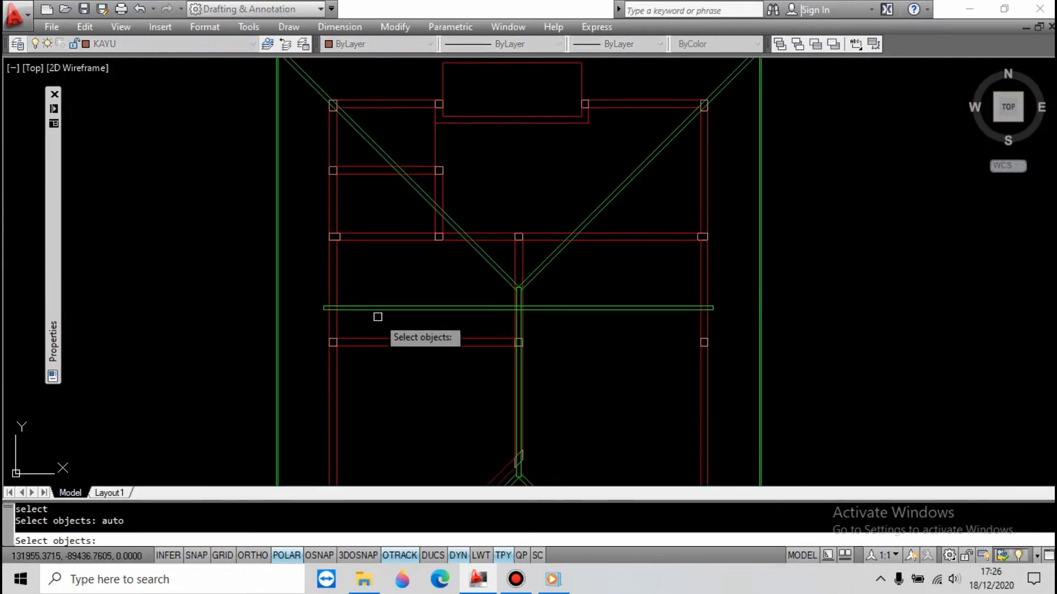
key("Escape")
Copy the outer lines of the truss detail's two vertical posts straight down across the truss in the roof plan
scroll(443, 225, "up", 2)
scroll(457, 259, "up", 4)
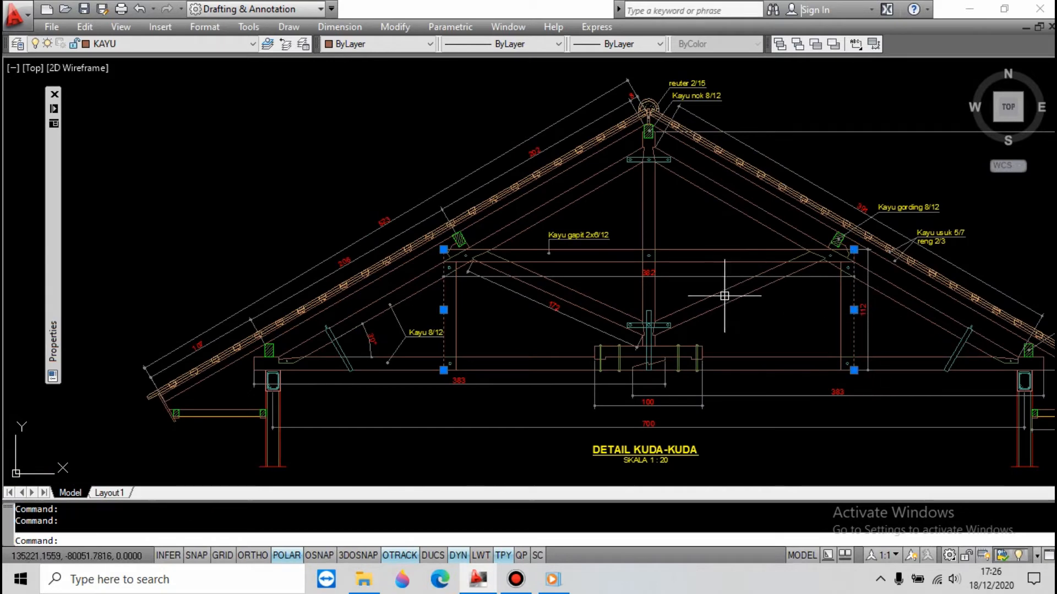
type("co")
key("space")
left_click(679, 296)
scroll(652, 179, "down", 7)
scroll(652, 298, "up", 5)
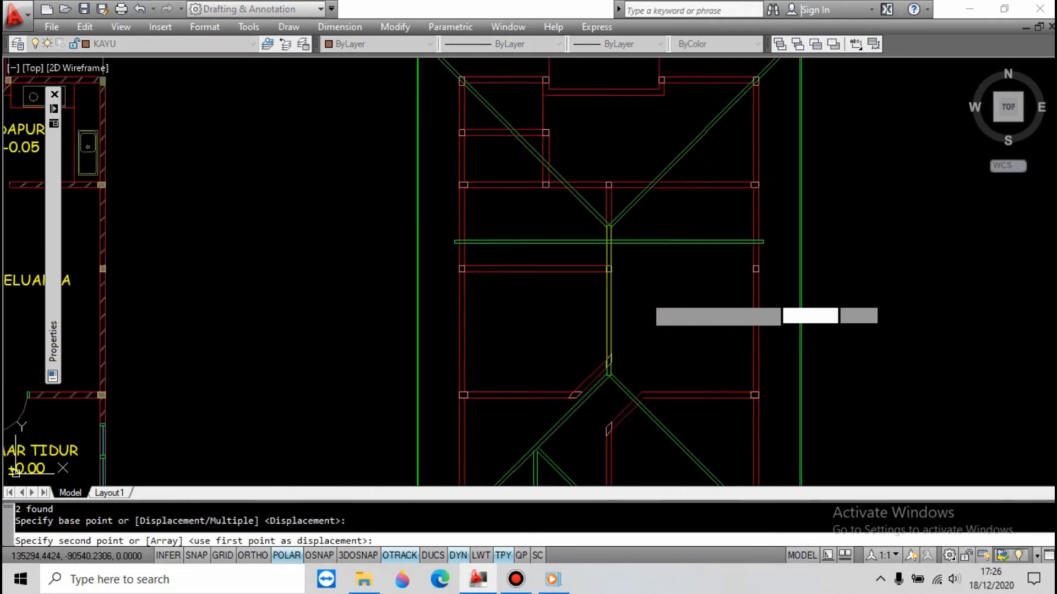
scroll(651, 298, "up", 2)
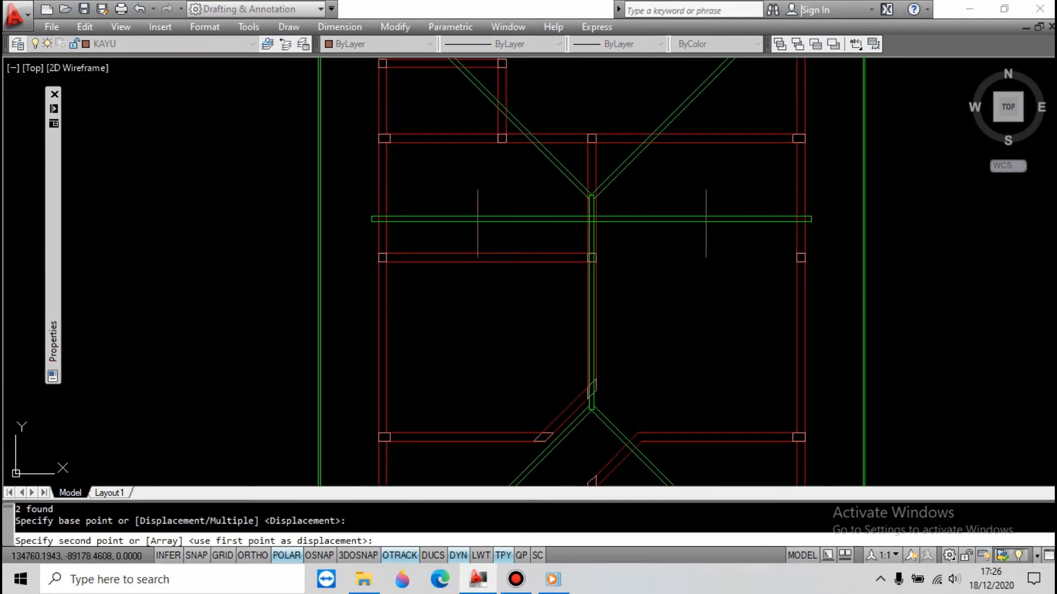
key("Escape")
Copy the truss's upper green line 60 straight up
scroll(502, 212, "up", 2)
type("co")
key("space")
scroll(513, 230, "up", 2)
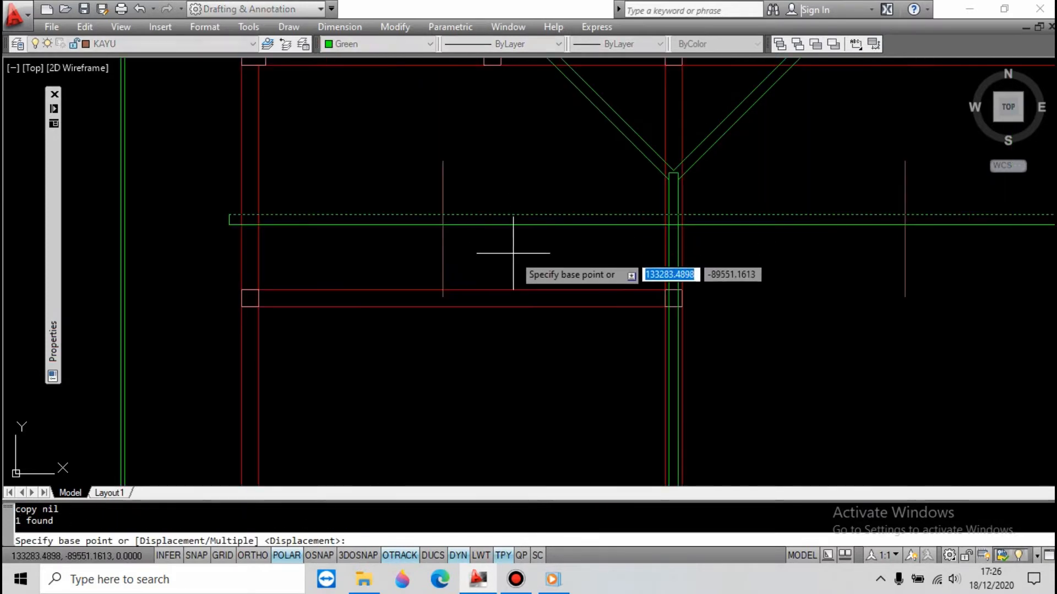
left_click(513, 254)
type("60")
key("Return")
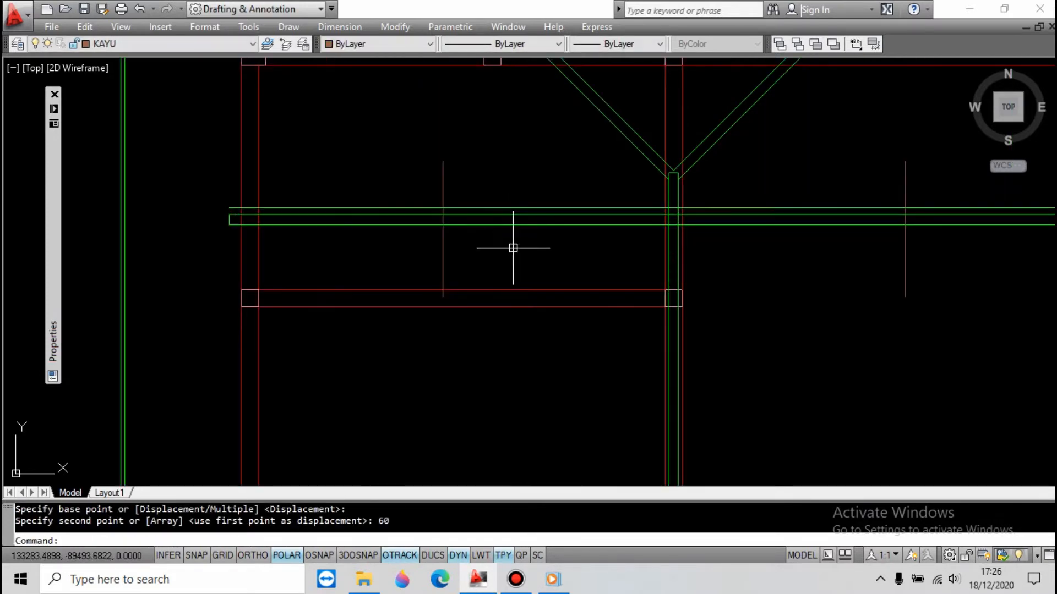
Match the new upper line's properties to the left vertical post line
scroll(456, 201, "up", 3)
type("ma")
key("space")
left_click(451, 202)
left_click(446, 216)
key("Escape")
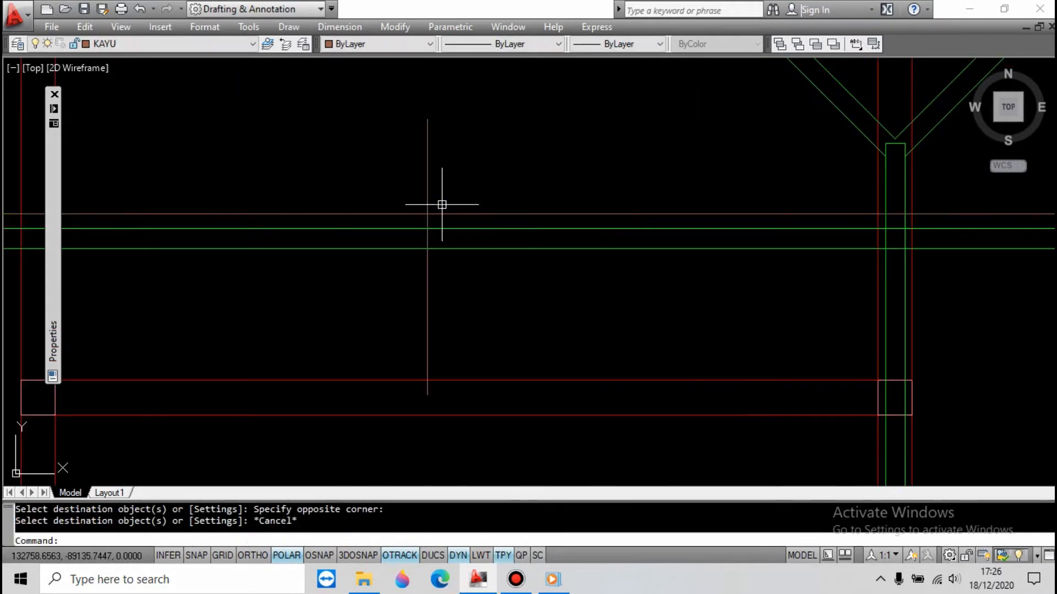
Trim the left post line and the upper truss line back to their shared corner
type("tr")
key("space")
left_click(438, 204)
scroll(424, 203, "down", 3)
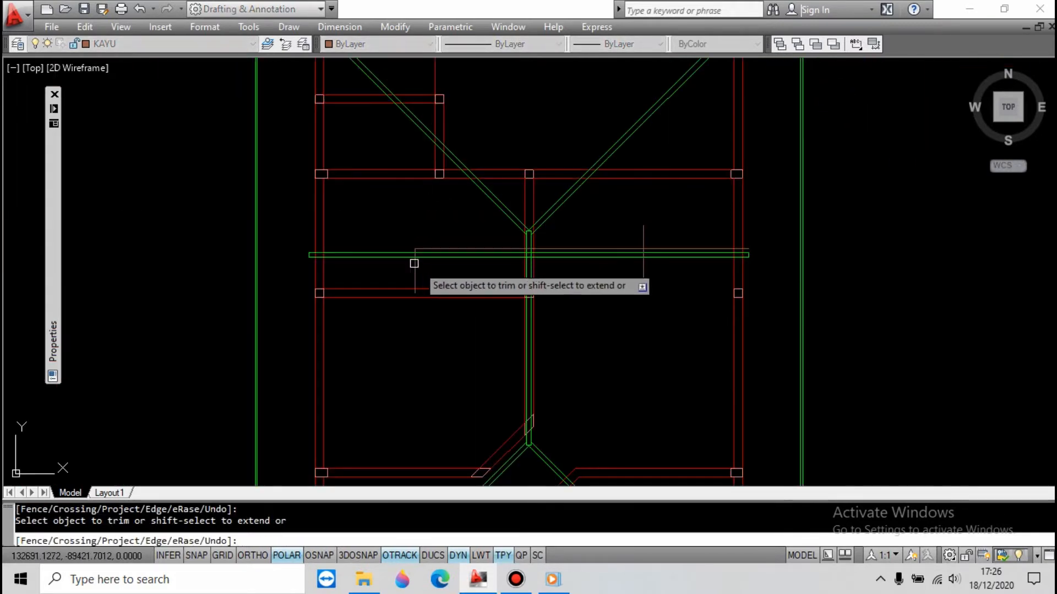
scroll(673, 236, "up", 5)
key("Escape")
Trim the upper truss line and the right post line back to their shared corner
key("space")
left_click(691, 172)
left_click(646, 207)
key("space")
left_click(680, 188)
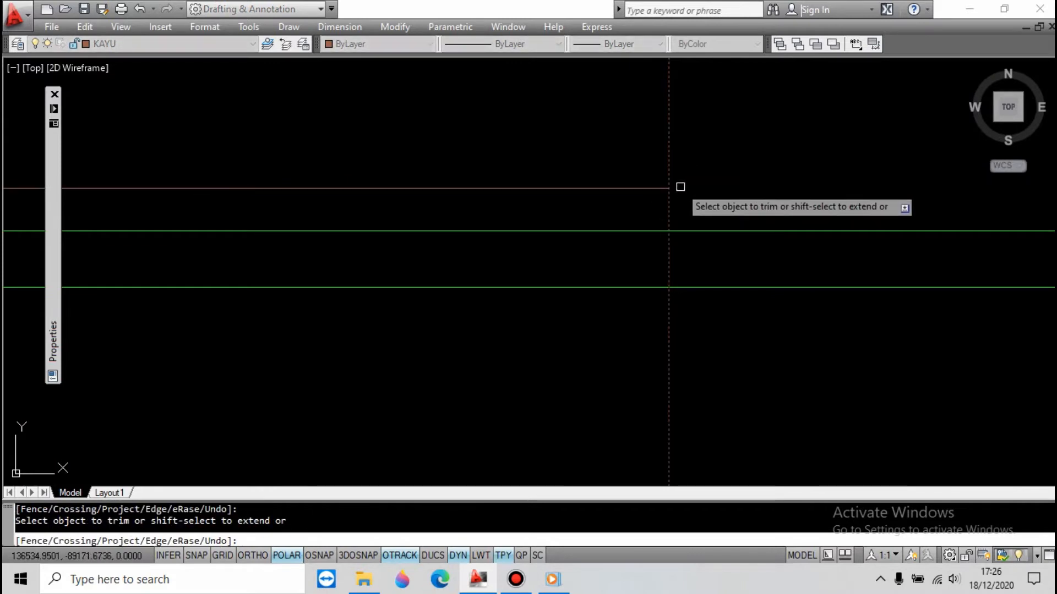
left_click(670, 175)
scroll(694, 193, "down", 4)
key("Escape")
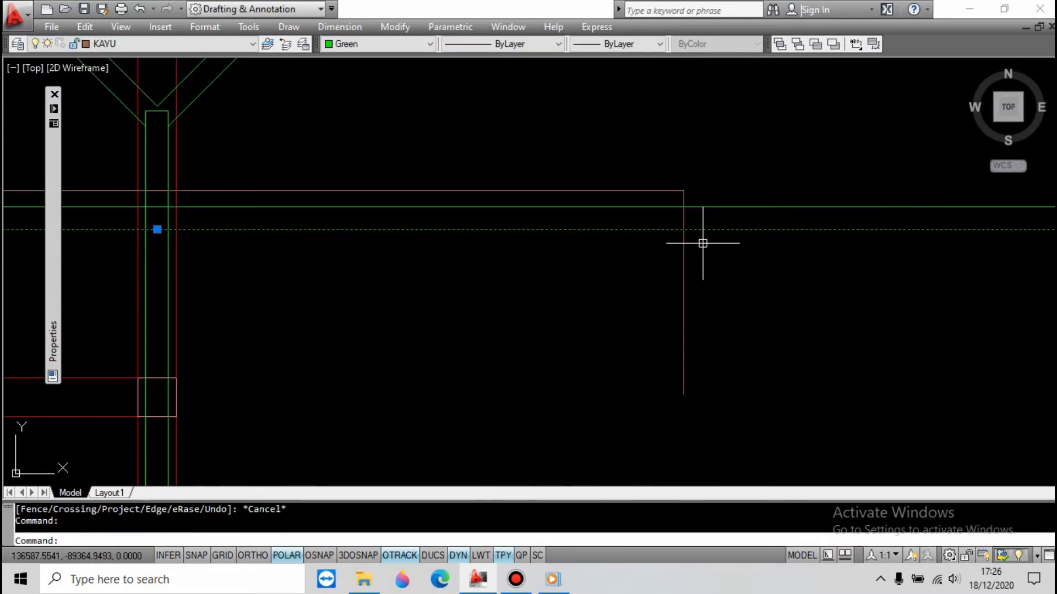
Copy the truss's lower green line 60 straight down
type("co")
key("space")
left_click(702, 243)
type("60")
key("Return")
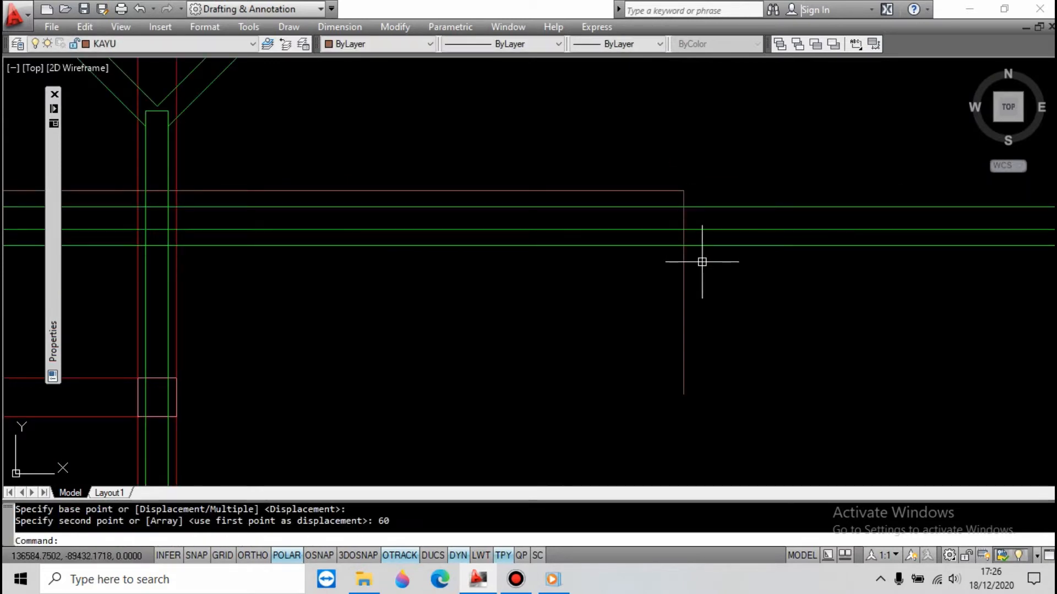
Trim the new lower line and the right post line back to their shared corner
type("t")
key("space")
left_click(683, 266)
key("space")
left_click(695, 246)
key("Escape")
key("space")
left_click(679, 246)
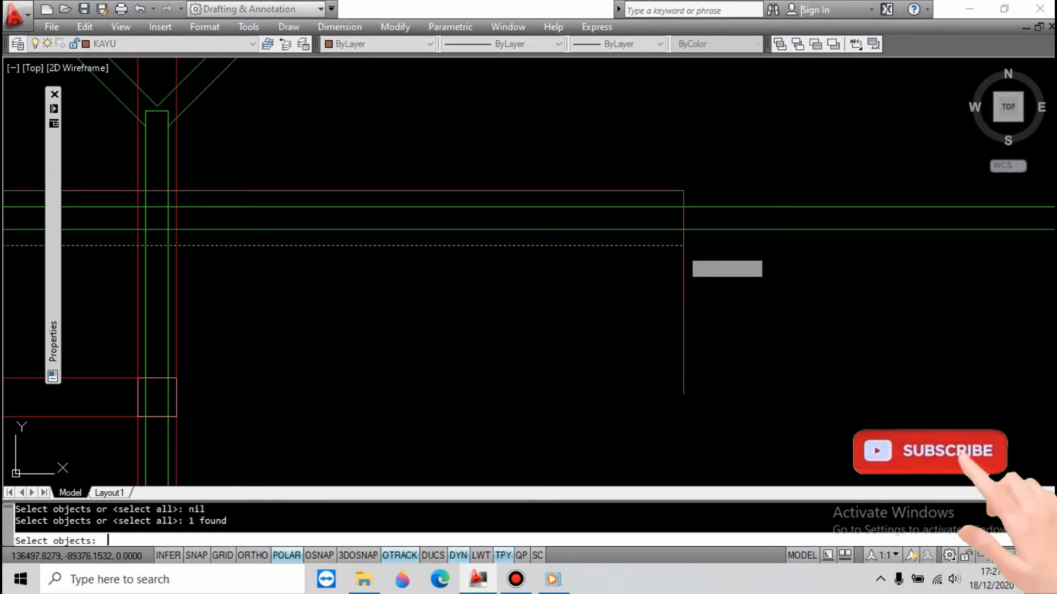
key("space")
left_click(683, 253)
key("Escape")
Match the new lower line's properties to the right post line
left_click(680, 245)
key("Escape")
left_click(688, 237)
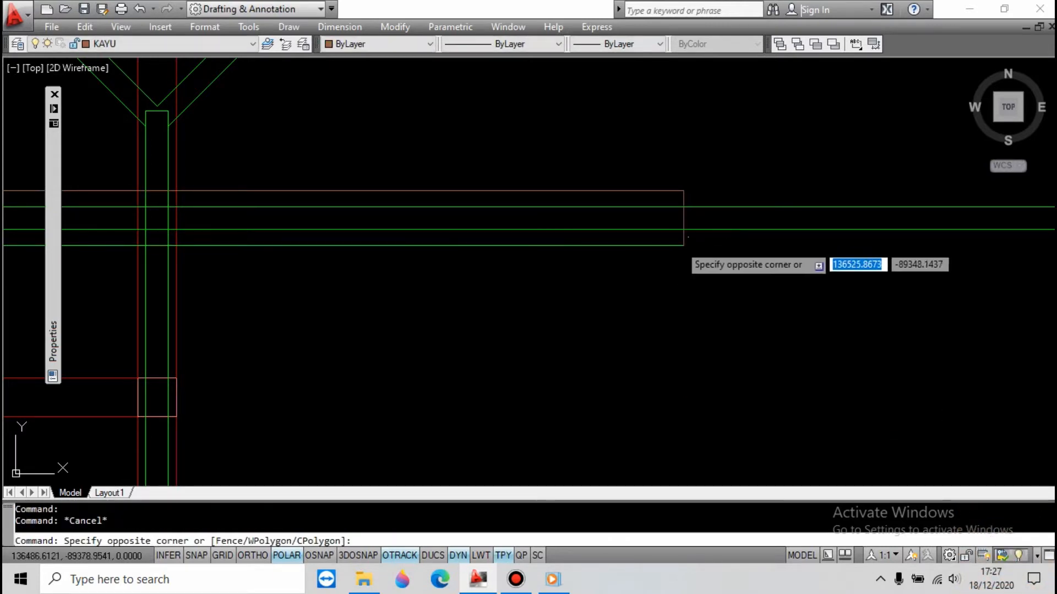
left_click(668, 238)
type("ma")
key("space")
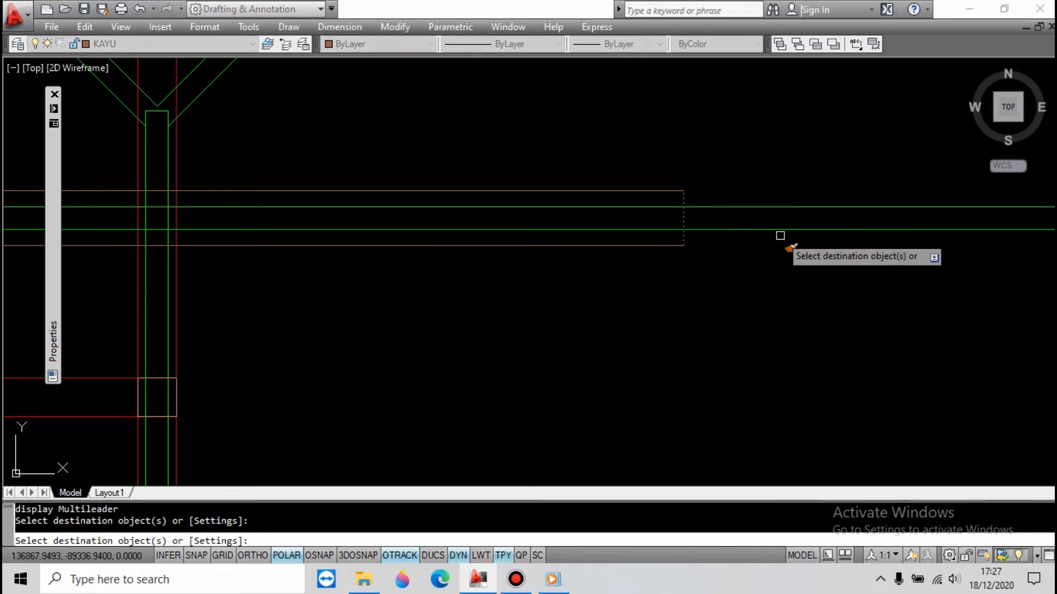
scroll(485, 236, "down", 3)
scroll(552, 261, "up", 5)
key("Escape")
Trim the lower line and the left post line back to their shared corner
type("tr")
key("space")
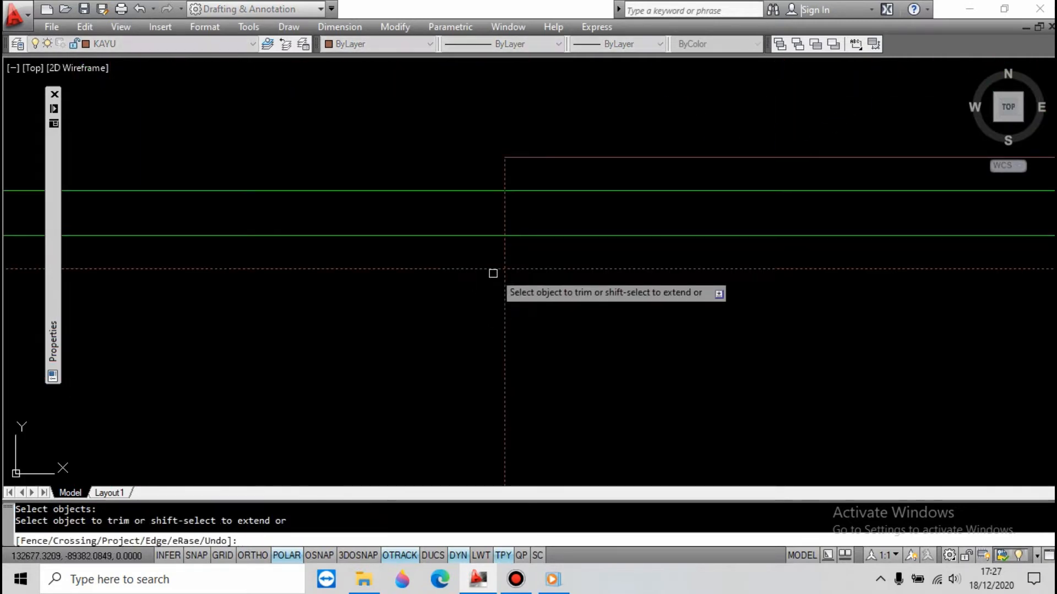
left_click(493, 267)
left_click(562, 326)
key("space")
Trim out the piece of the left post line between the truss's two green lines
key("space")
left_click(541, 248)
left_click(527, 180)
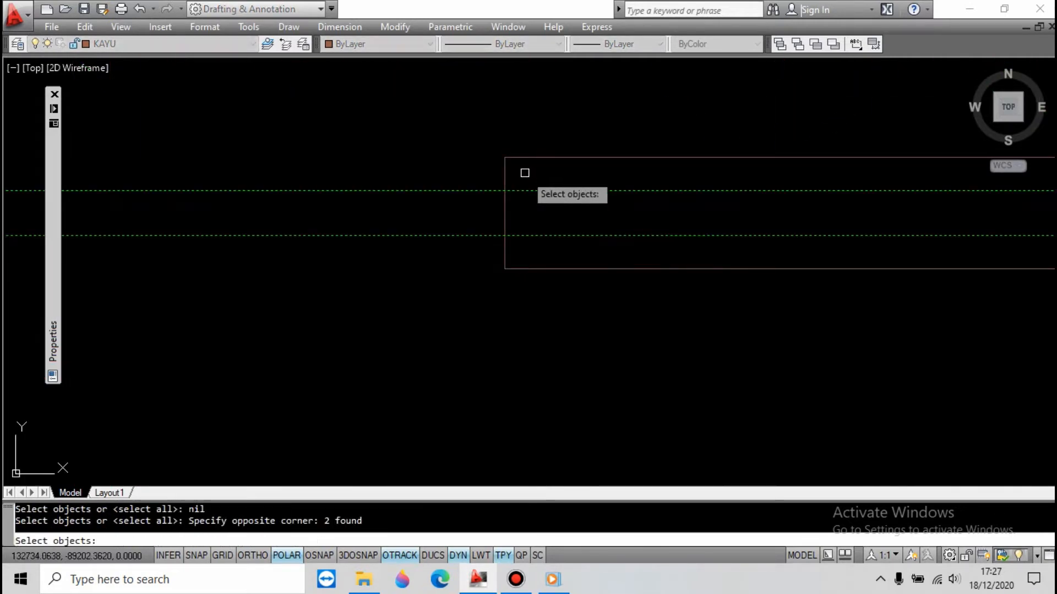
key("space")
left_click(504, 207)
scroll(441, 277, "down", 7)
scroll(665, 272, "up", 8)
key("Escape")
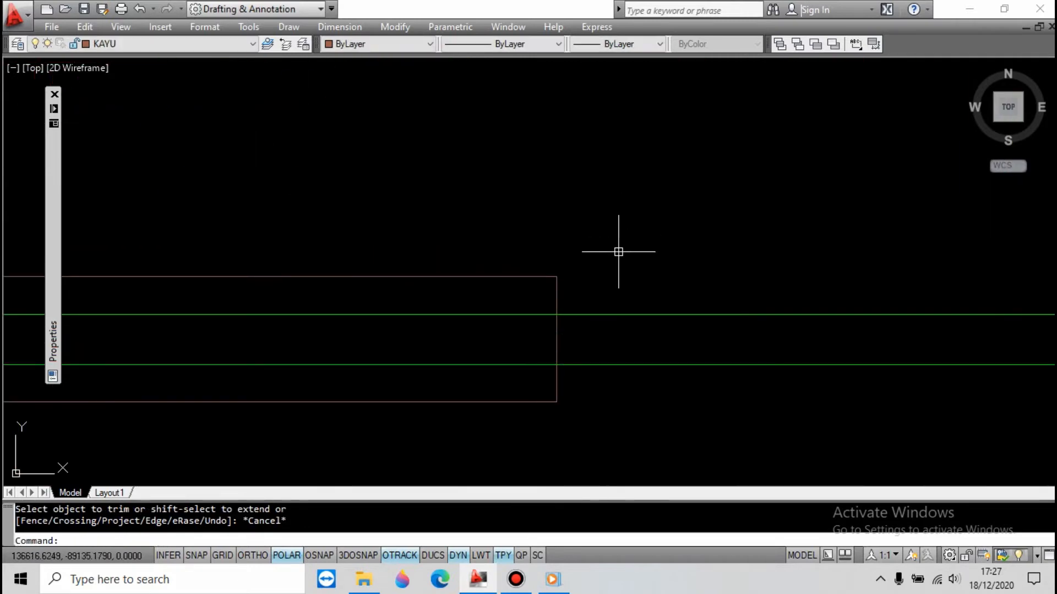
Trim out the piece of the right post line between the truss's two green lines
key("space")
left_click(618, 251)
left_click(580, 382)
key("space")
left_click(569, 343)
left_click(545, 330)
scroll(706, 279, "down", 12)
scroll(592, 292, "up", 6)
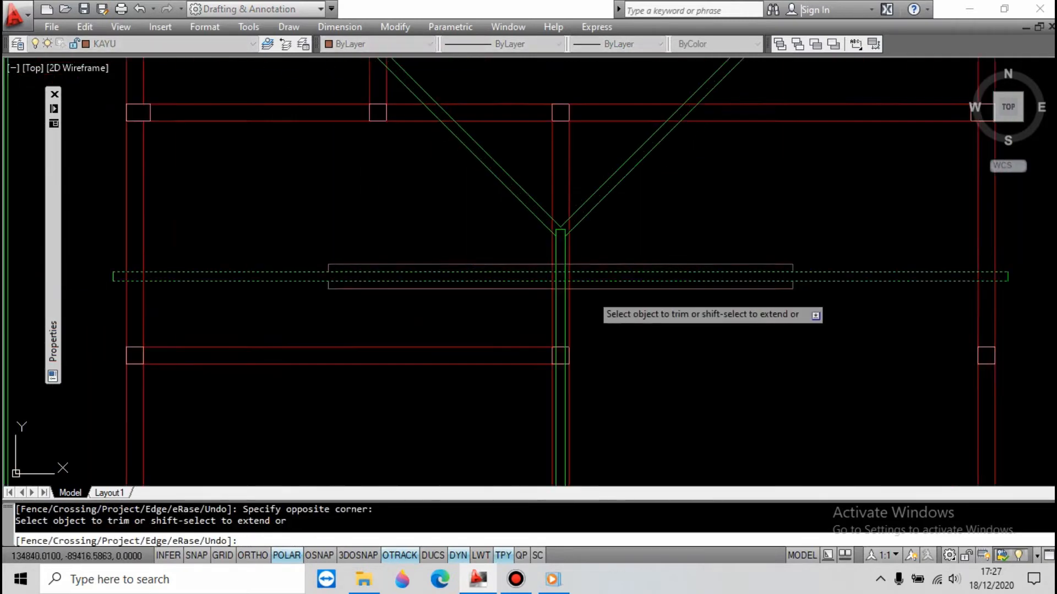
key("Escape")
key("Escape")
Draw vertical construction lines through both sides of the hatched timber section above the left column in the truss detail
scroll(530, 300, "down", 11)
type("xl")
key("Return")
type("v")
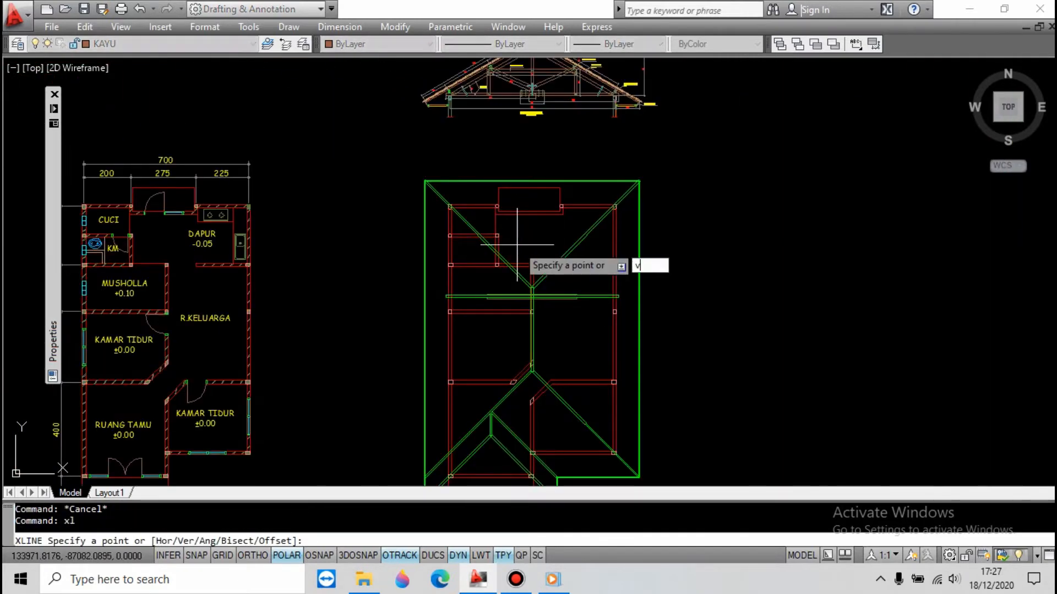
key("Return")
scroll(503, 300, "down", 3)
scroll(479, 202, "up", 8)
scroll(479, 202, "up", 6)
right_click(483, 192, "shift")
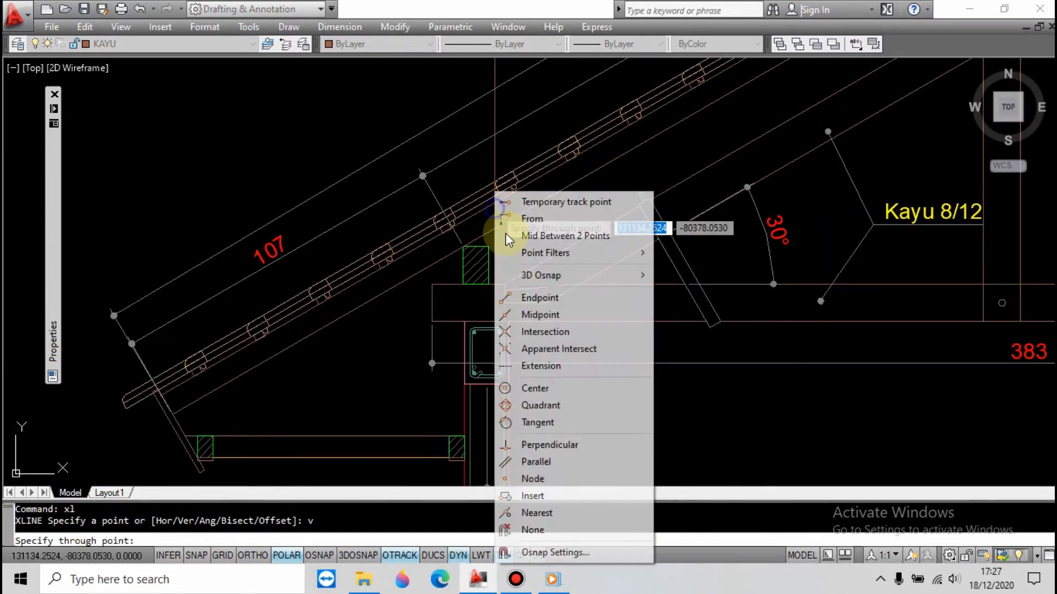
left_click(523, 297)
scroll(486, 267, "up", 5)
left_click(478, 208)
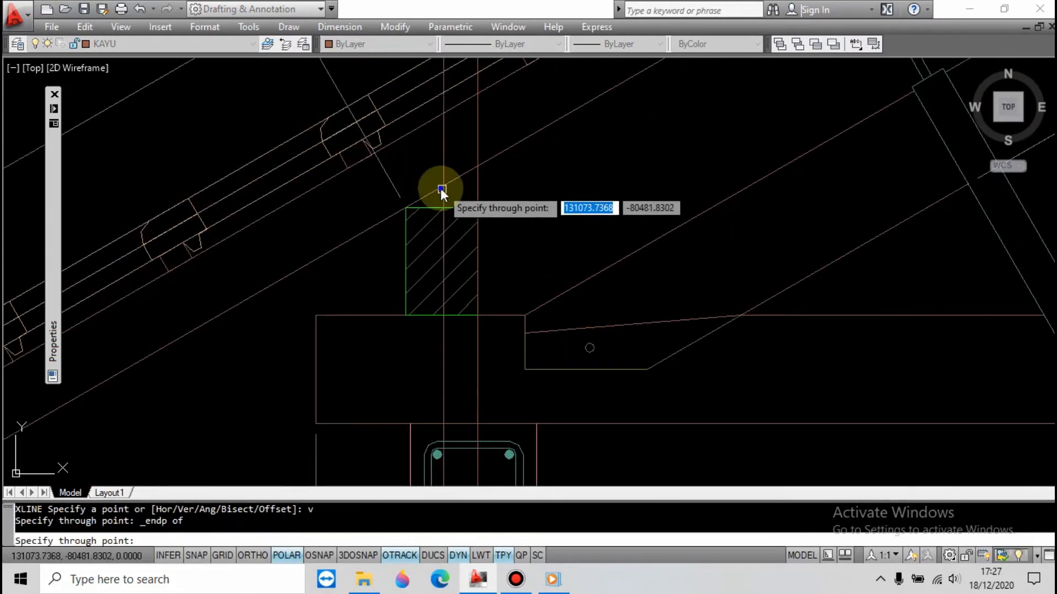
right_click(438, 189, "shift")
left_click(478, 292)
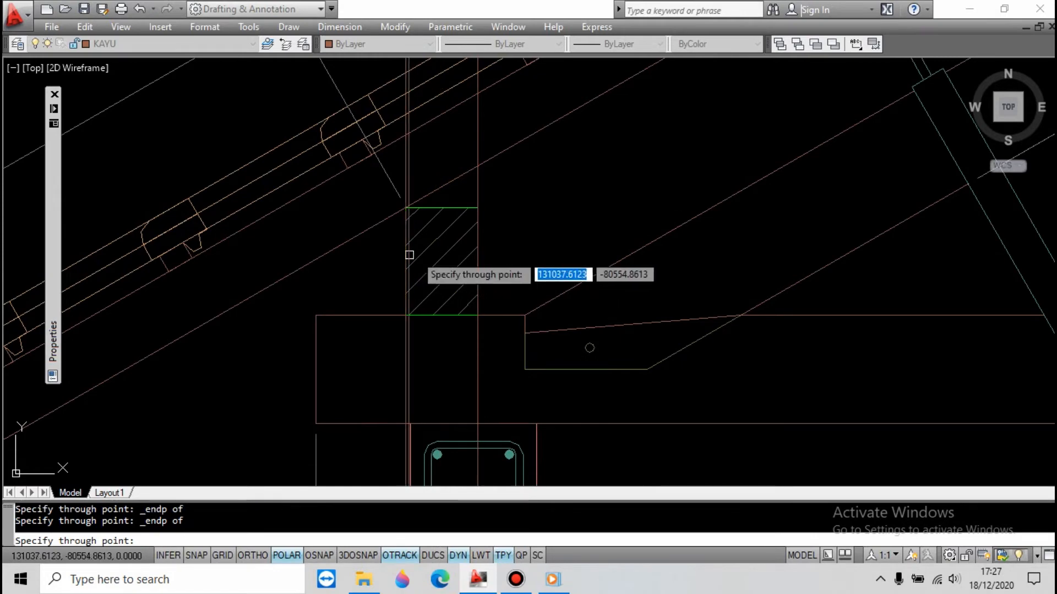
key("Escape")
Trim the ends of the upper-left hip's two lines that project past the inner eave lines at the roof corner
scroll(410, 255, "down", 10)
scroll(529, 309, "up", 10)
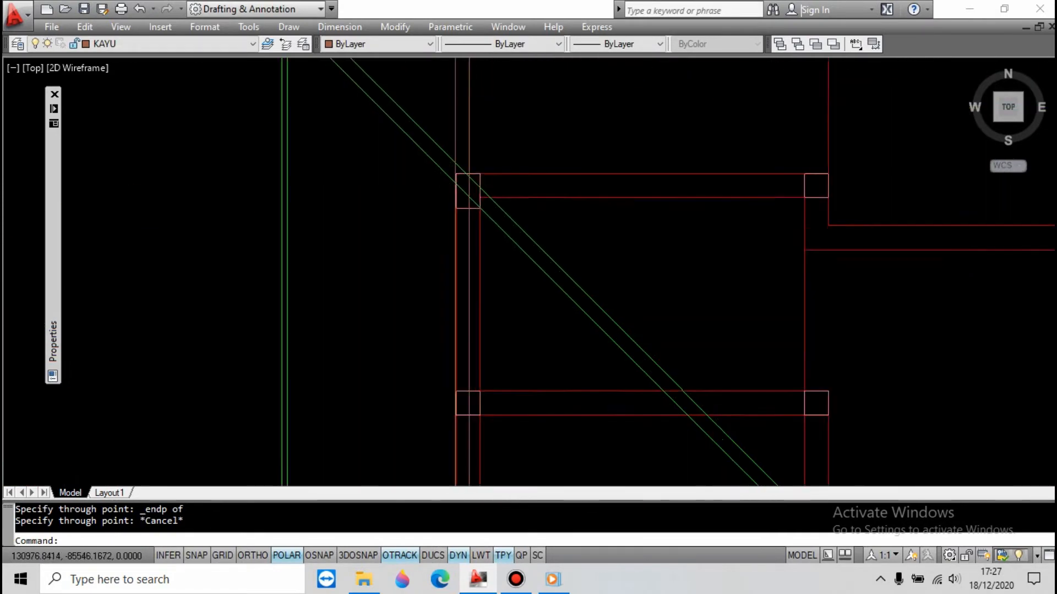
scroll(450, 206, "up", 3)
scroll(446, 260, "down", 6)
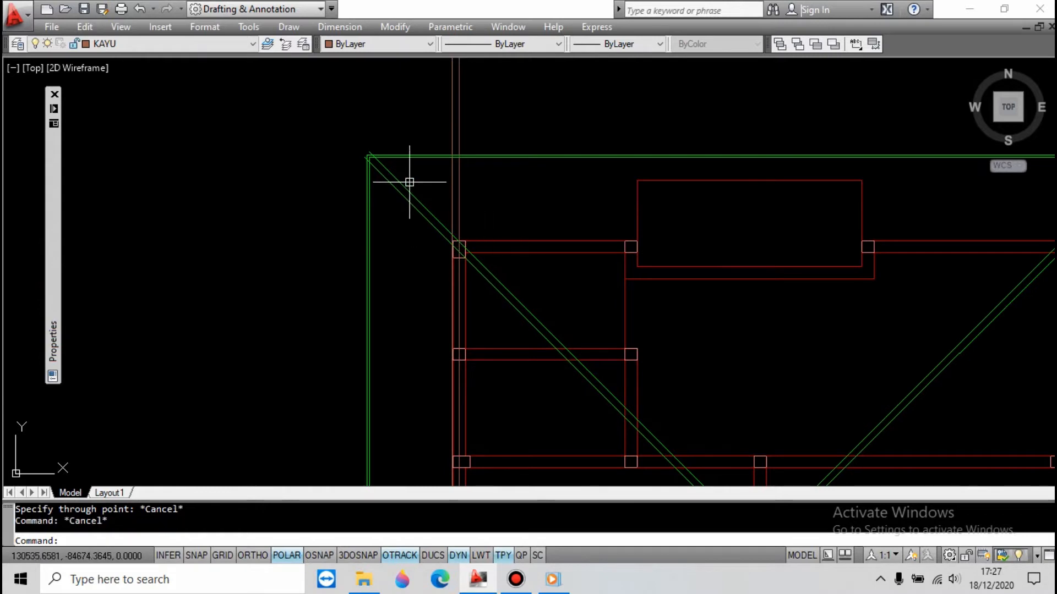
scroll(374, 149, "up", 6)
left_click(417, 226)
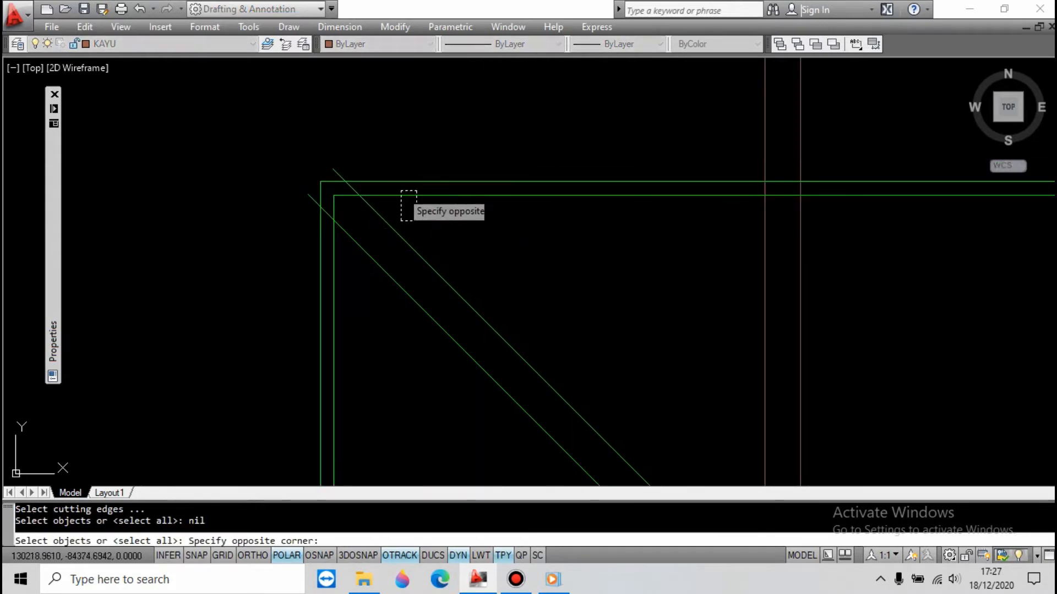
left_click(395, 190)
key("space")
left_click(355, 191)
key("Escape")
key("space")
left_click(334, 202)
key("space")
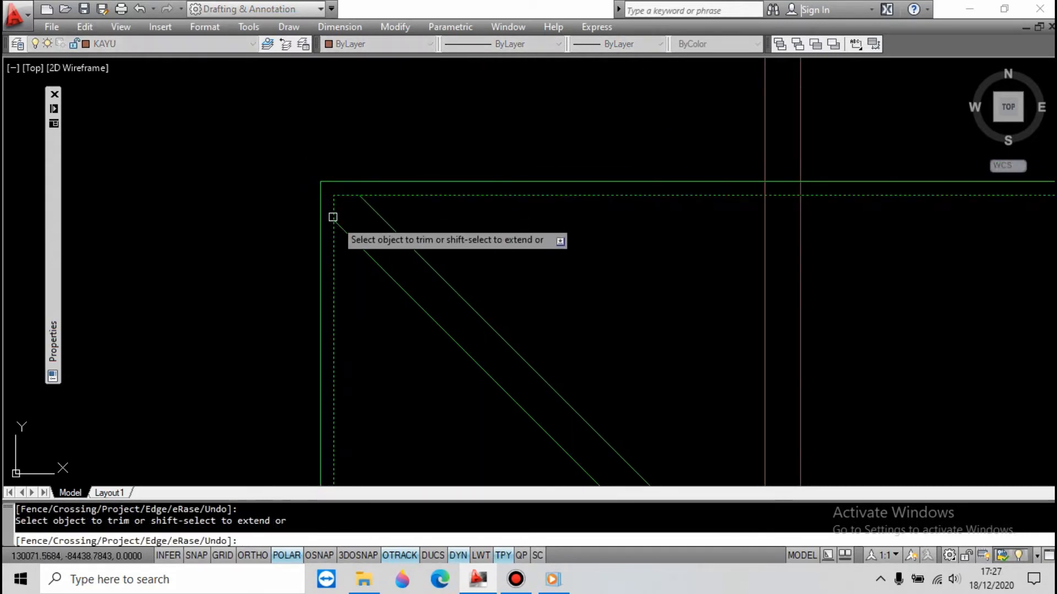
key("Escape")
scroll(453, 243, "down", 5)
scroll(530, 223, "up", 2)
scroll(523, 339, "up", 3)
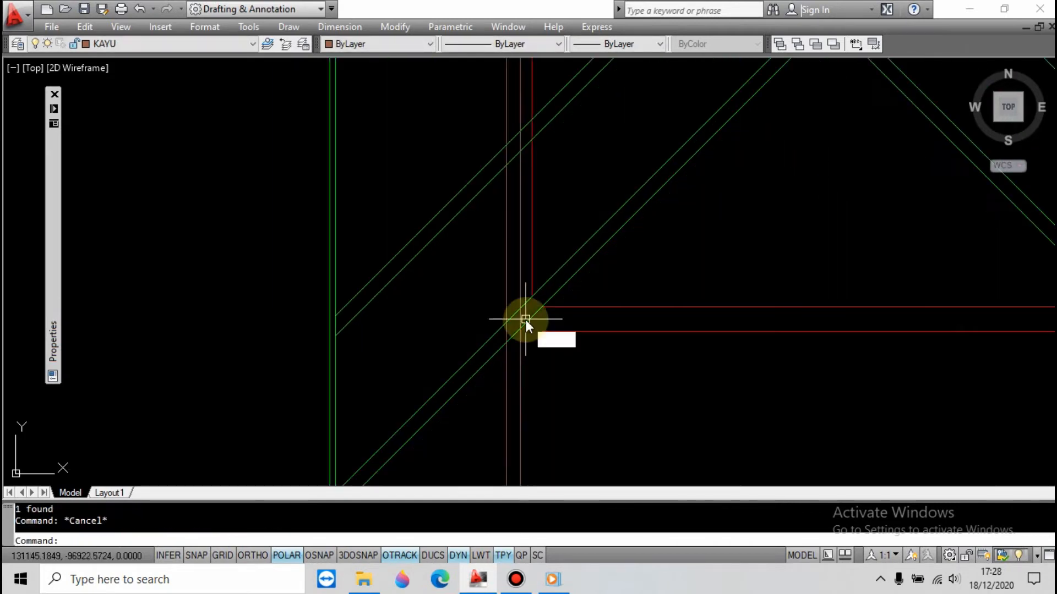
Trim the two vertical timber beam lines where they cross between the edges of the lower-left hip rafter
left_click(475, 324)
left_click(503, 337)
key("space")
key("Escape")
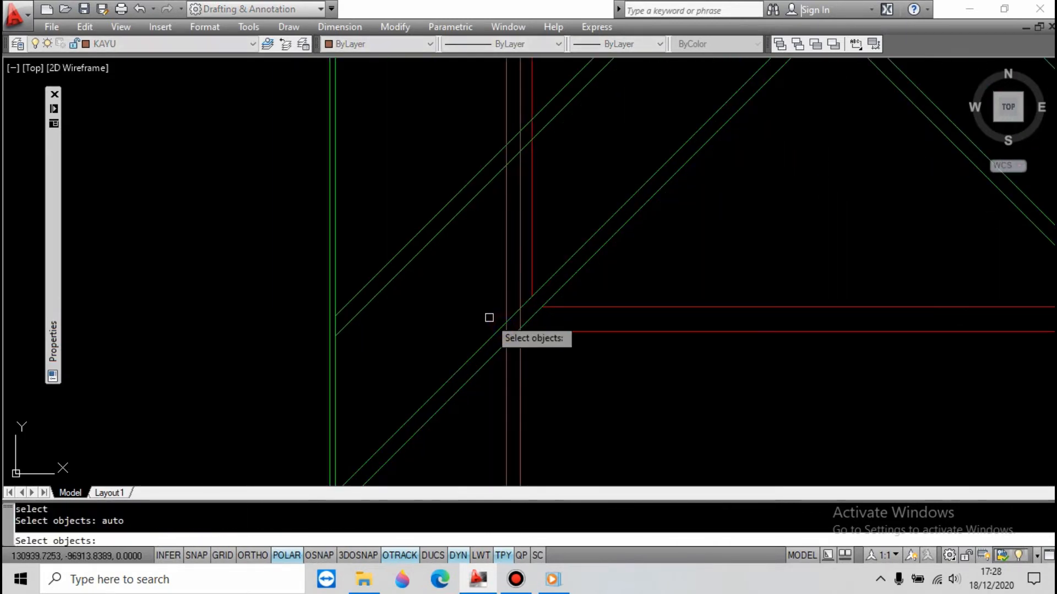
left_click(490, 318)
left_click(479, 385)
key("space")
left_click(547, 301)
key("space")
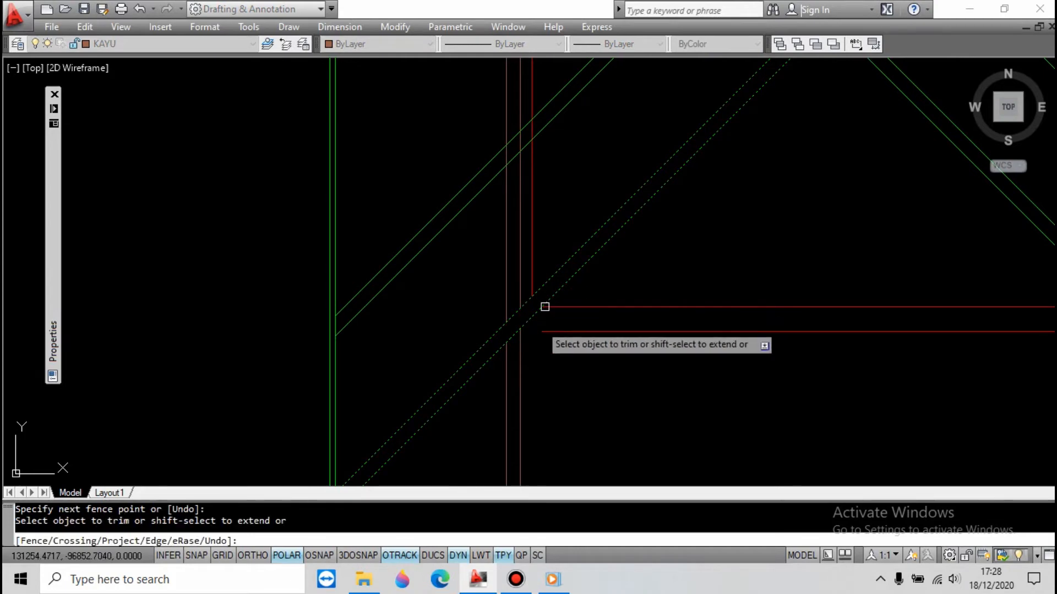
scroll(540, 309, "down", 3)
scroll(514, 278, "up", 5)
Trim the vertical beam lines where they cross between the two edges of the adjacent parallel diagonal rafter
key("Escape")
left_click(488, 266)
left_click(460, 353)
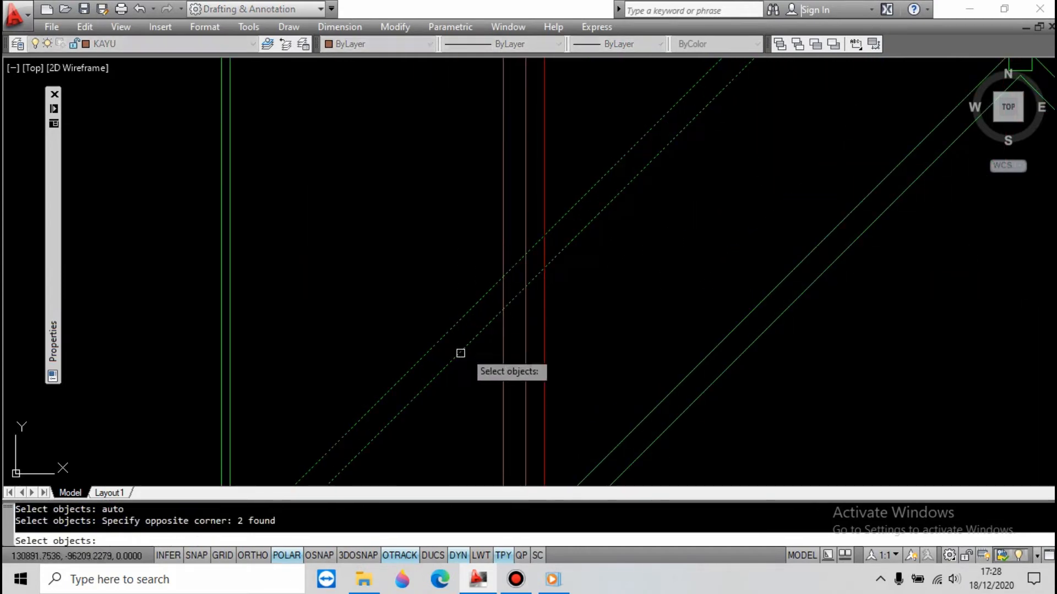
key("Escape")
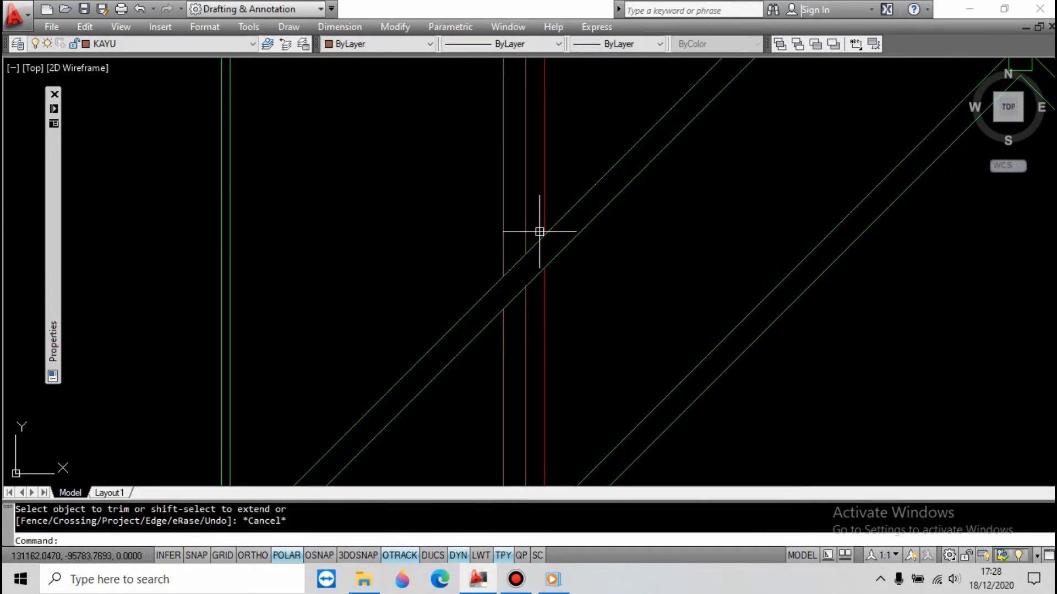
Extend the lower horizontal wall line above the terrace to the lower edge of the lower-left hip rafter
scroll(542, 229, "down", 3)
scroll(521, 325, "up", 3)
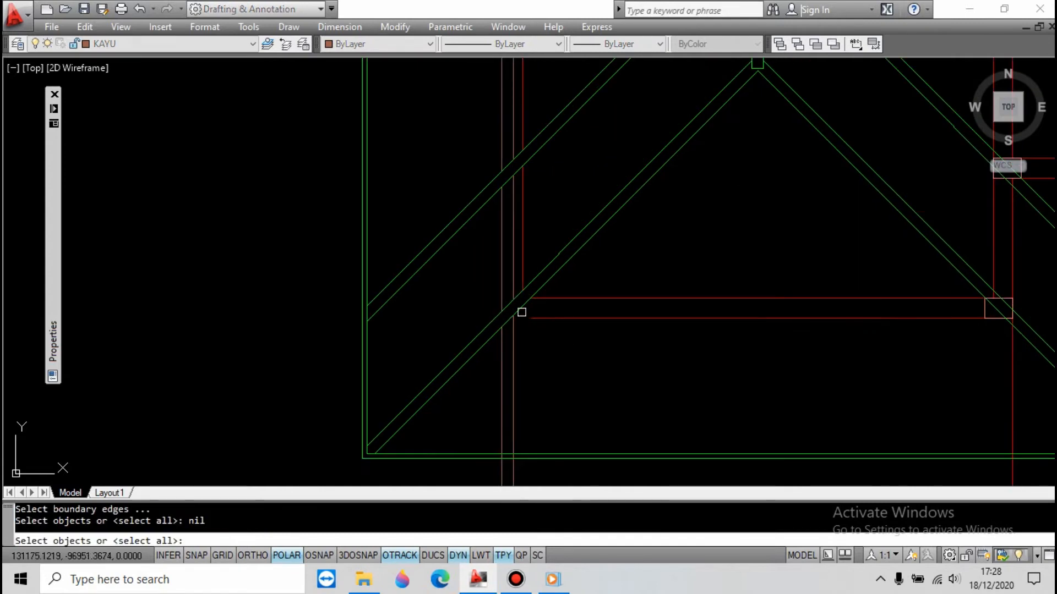
key("Return")
key("Escape")
scroll(540, 331, "down", 3)
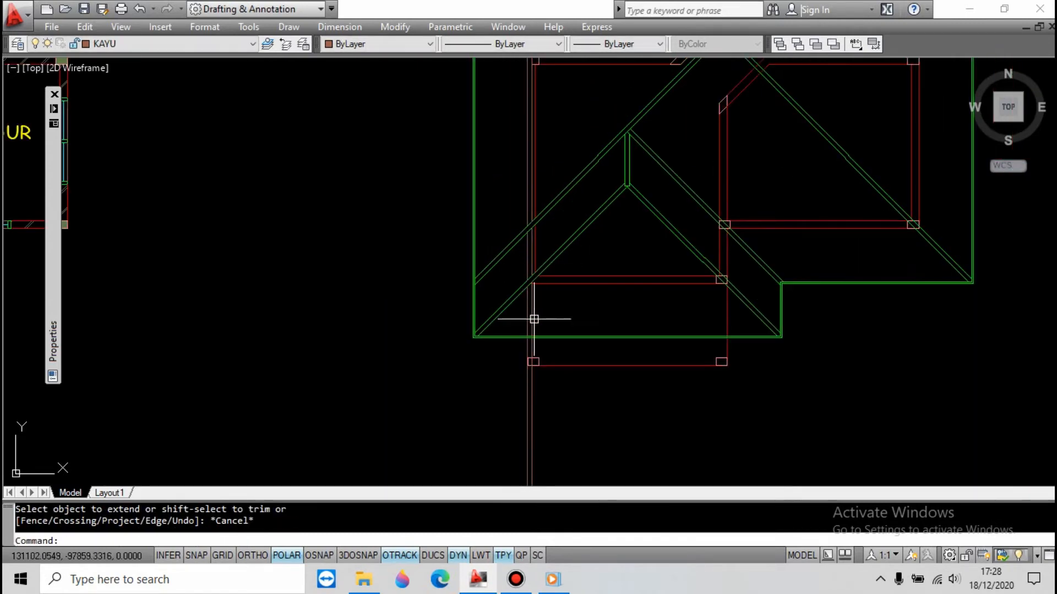
Break the inner vertical beam line at the top of the lower-left terrace column and remove the part below it
scroll(533, 316, "up", 1)
left_click(542, 426)
left_click(495, 425)
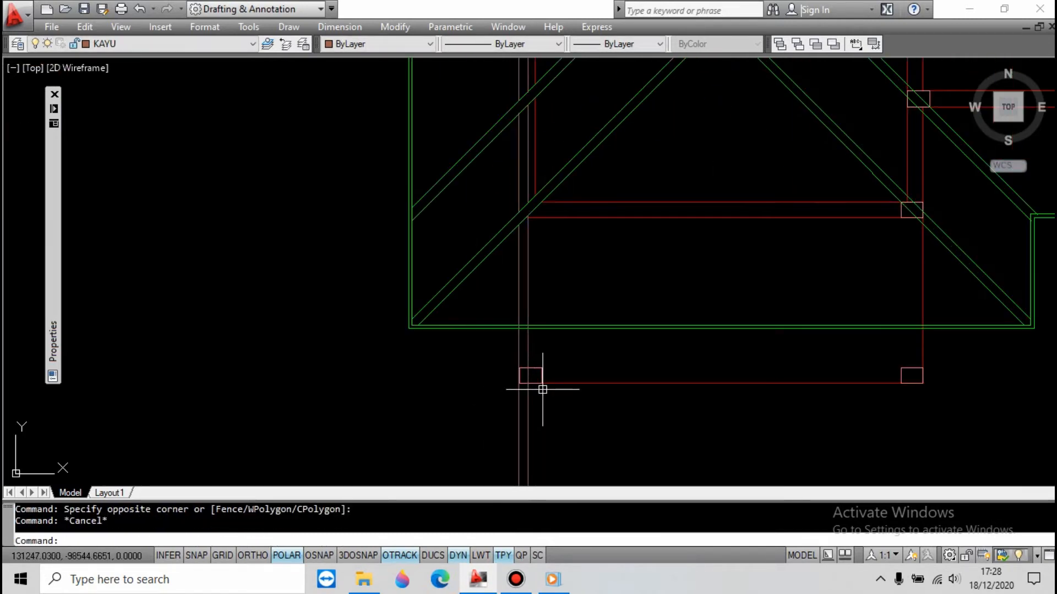
left_click(528, 357)
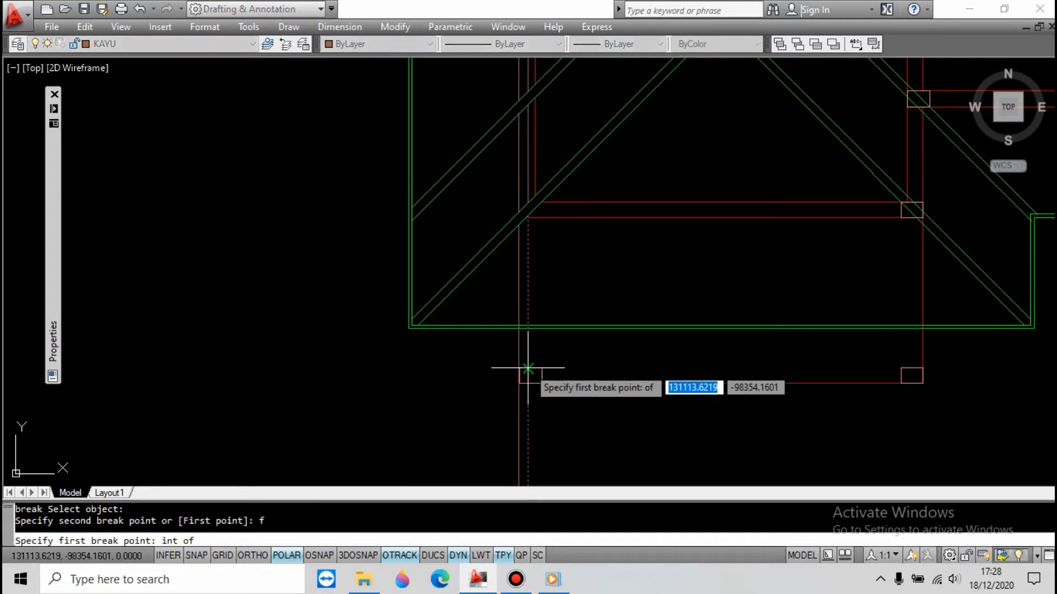
left_click(527, 380)
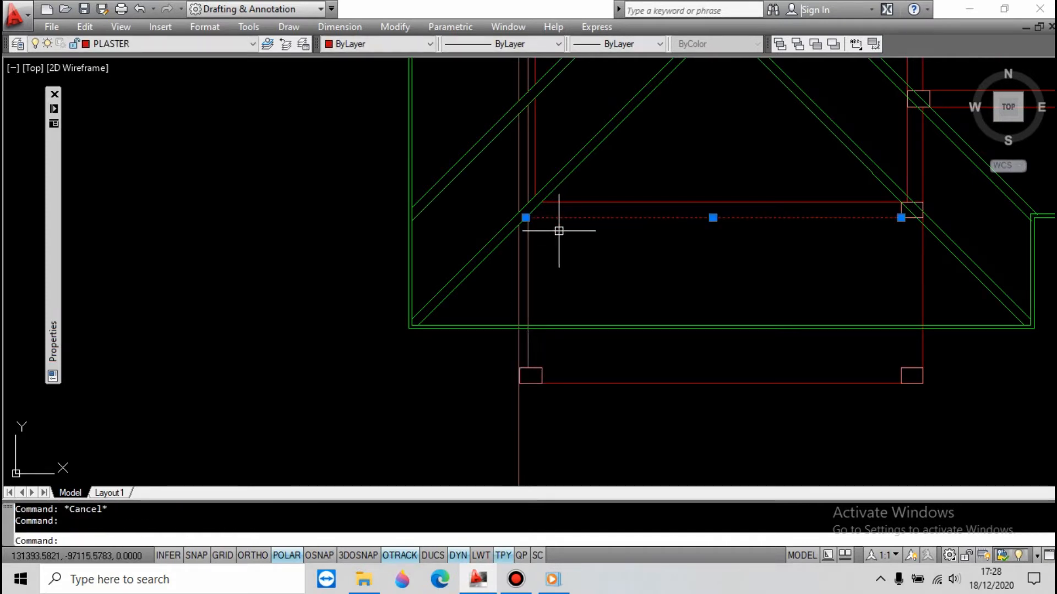
Copy the lower horizontal wall line above the terrace 80 units straight up
type("o")
key("Return")
left_click(561, 248)
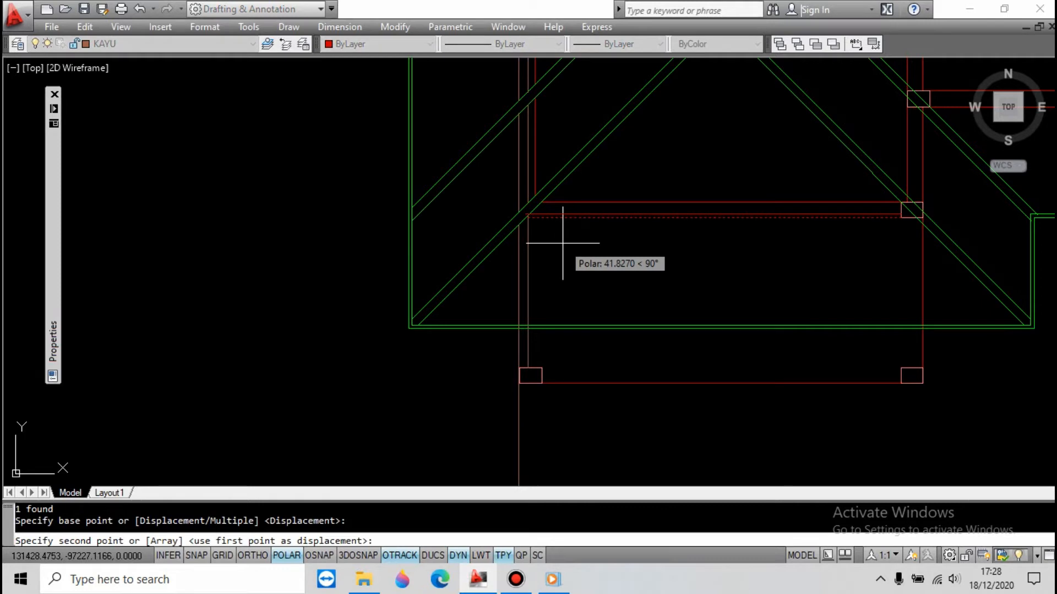
type("80")
key("Return")
scroll(529, 171, "up", 4)
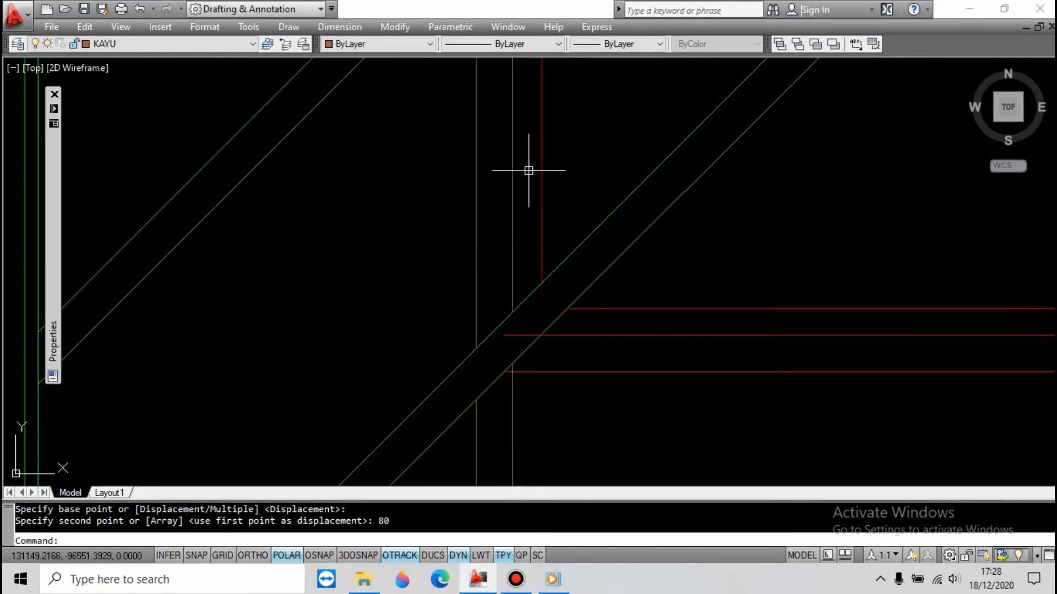
Match the copied line and the lower horizontal wall line to the properties of the vertical timber beam line
left_click(508, 272)
key("Escape")
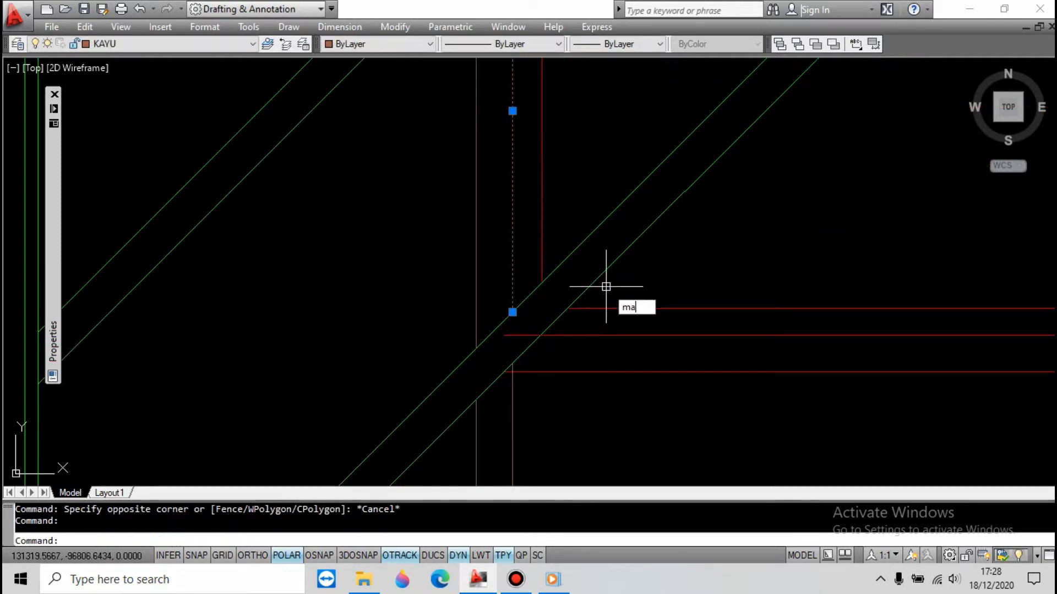
key("Return")
left_click(630, 330)
left_click(614, 397)
key("Escape")
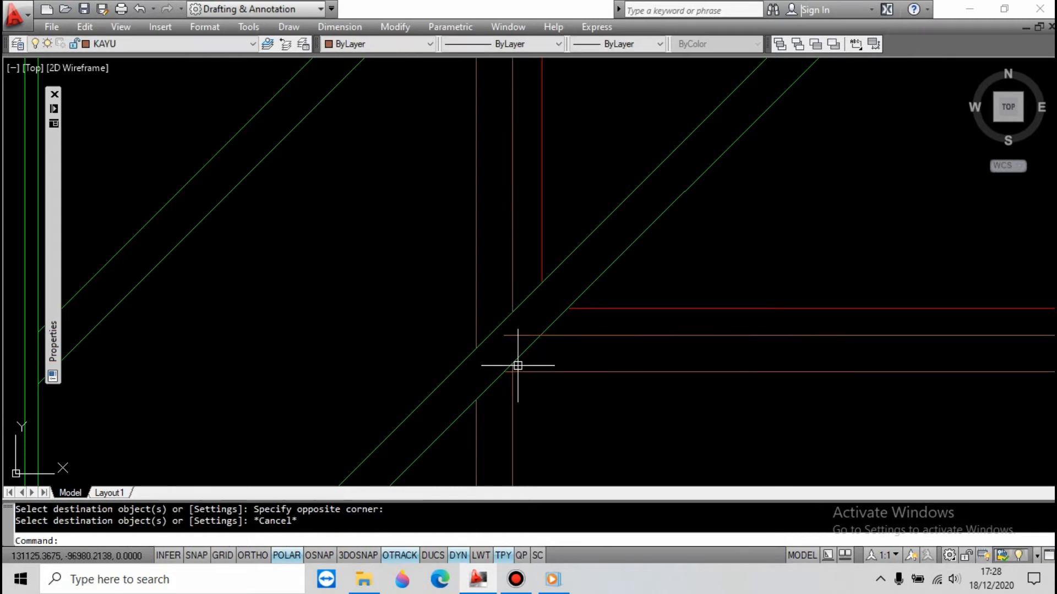
Trim the end of the copied horizontal beam line that runs inside the lower-left hip rafter
type("tr")
key("Return")
left_click(520, 354)
key("Return")
key("Escape")
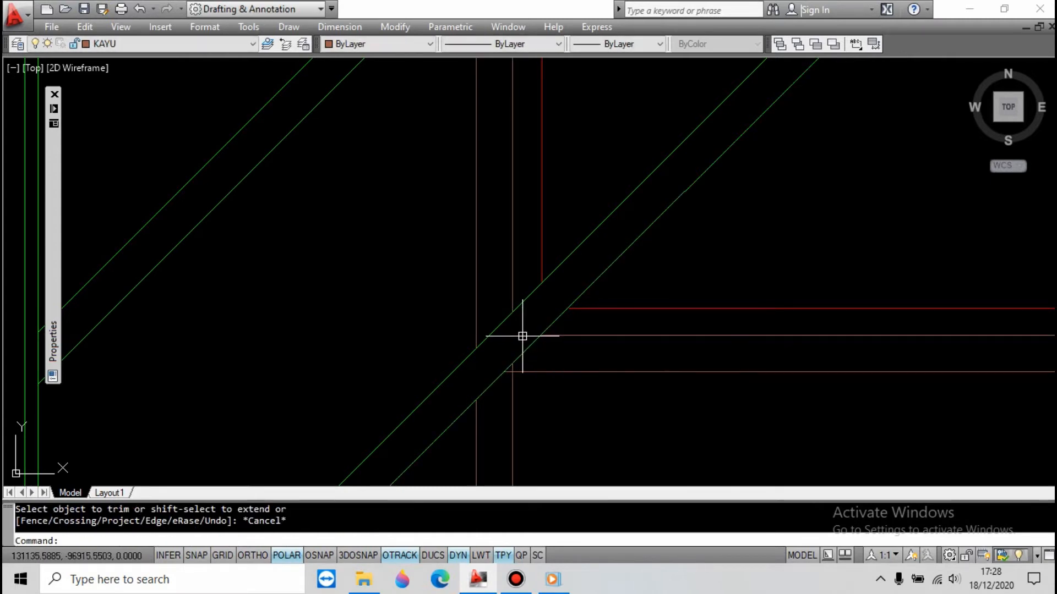
Erase the red outer wall line beside the beam, where the horizontal truss crosses the left wall above the column
scroll(543, 230, "down", 5)
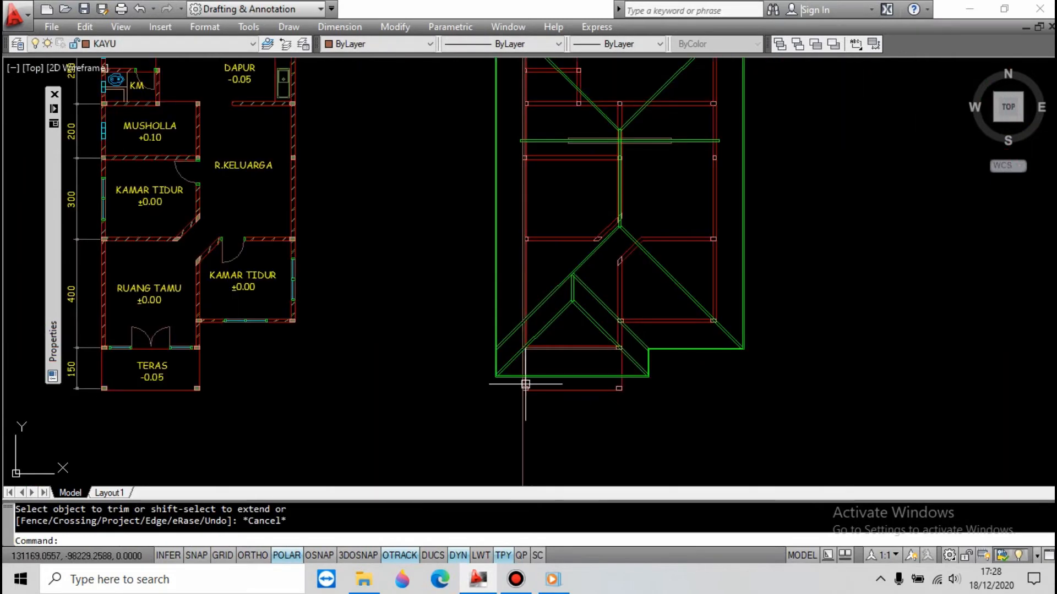
scroll(542, 196, "up", 6)
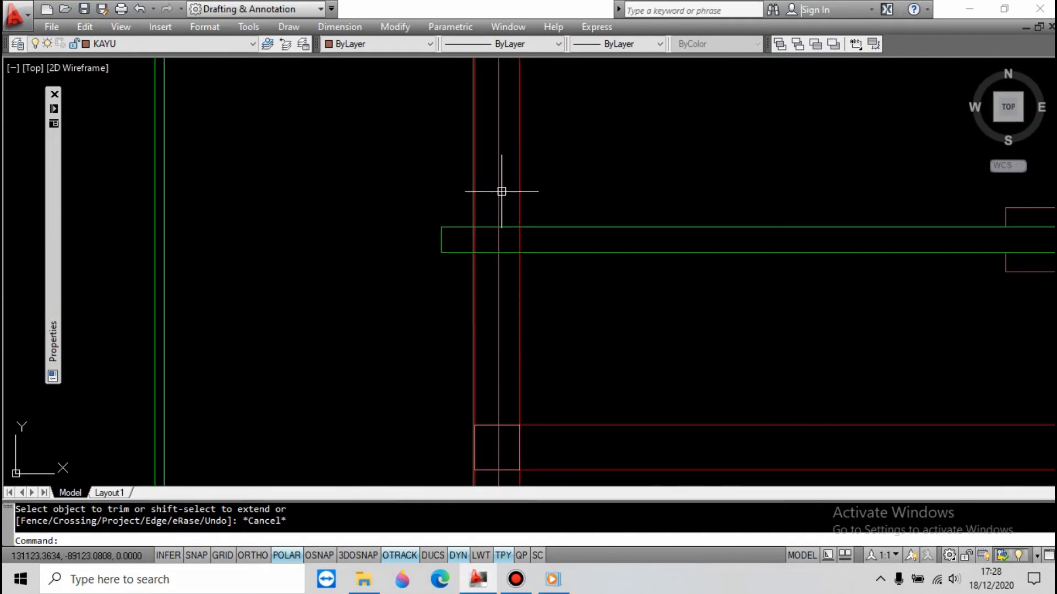
scroll(501, 191, "up", 6)
key("Escape")
scroll(429, 253, "down", 3)
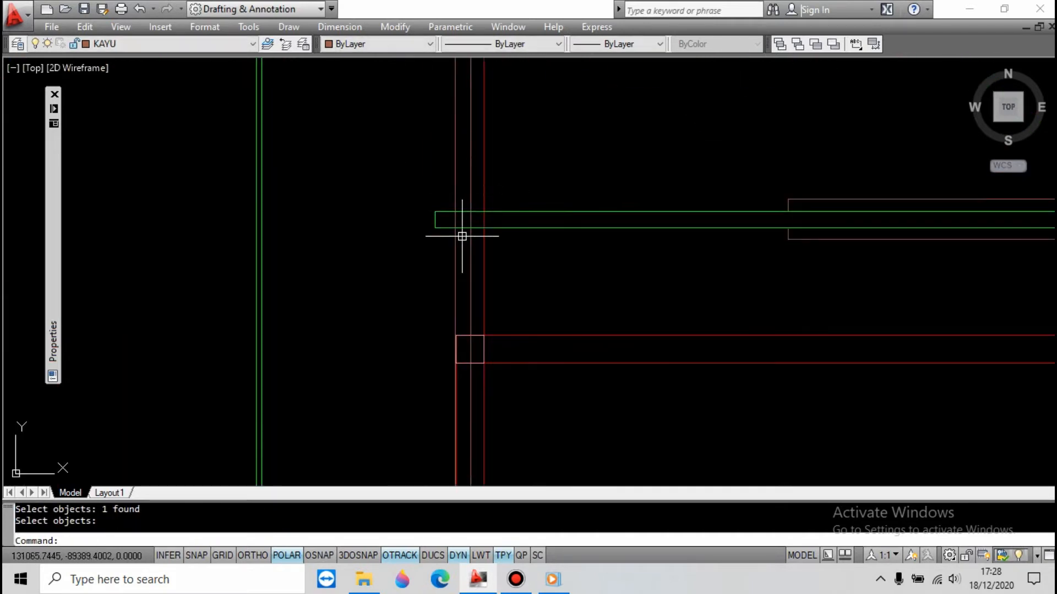
Trim the left wall column below the truss back to the inner vertical beam line
scroll(477, 327, "up", 4)
left_click(489, 335)
key("space")
left_click(458, 247)
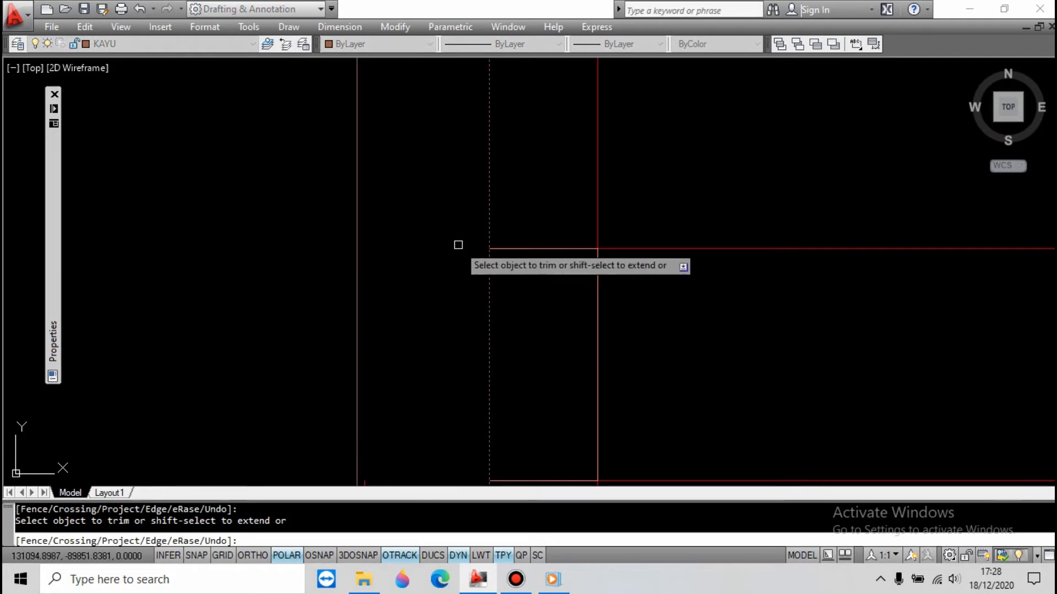
scroll(473, 238, "down", 4)
key("Escape")
Erase the remaining red outer wall line between the two beam lines below that column
scroll(465, 283, "up", 8)
type("e")
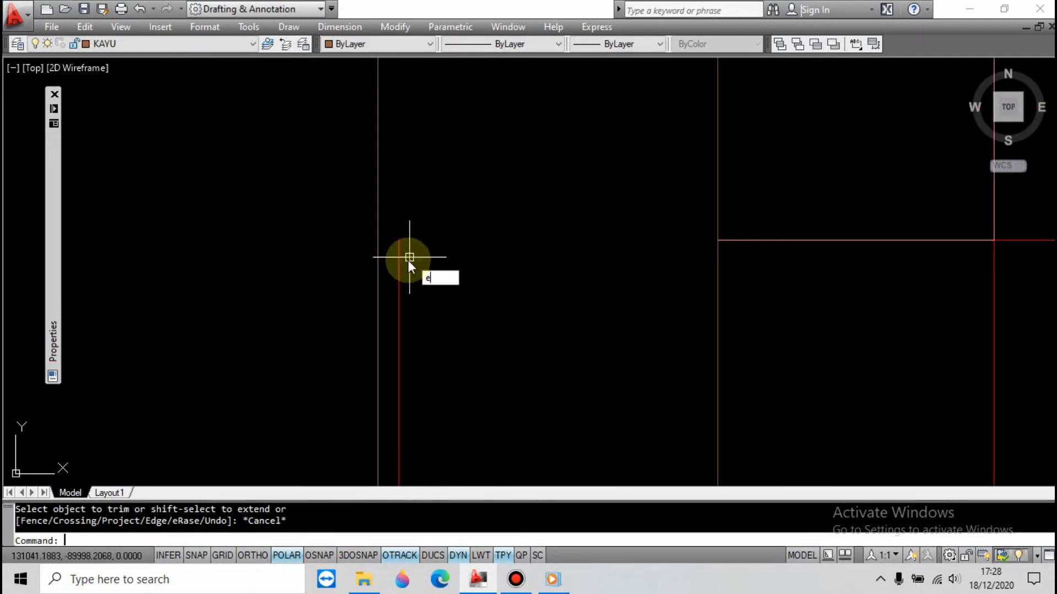
key("space")
scroll(552, 203, "down", 5)
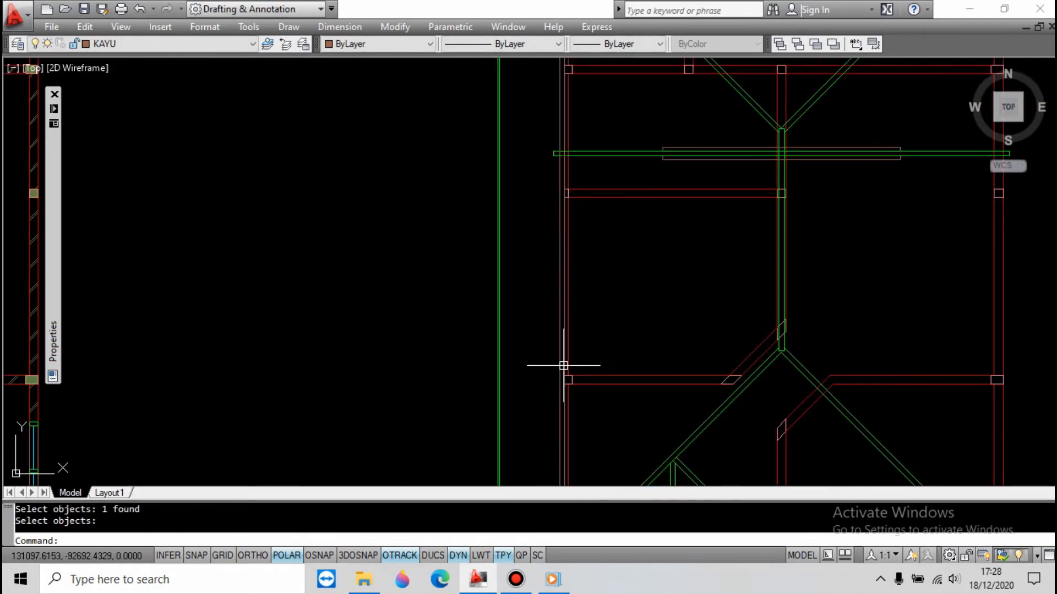
Trim the two vertical beam lines where they project above the upper-left hip rafter
scroll(563, 366, "down", 5)
scroll(551, 214, "up", 6)
scroll(548, 207, "down", 5)
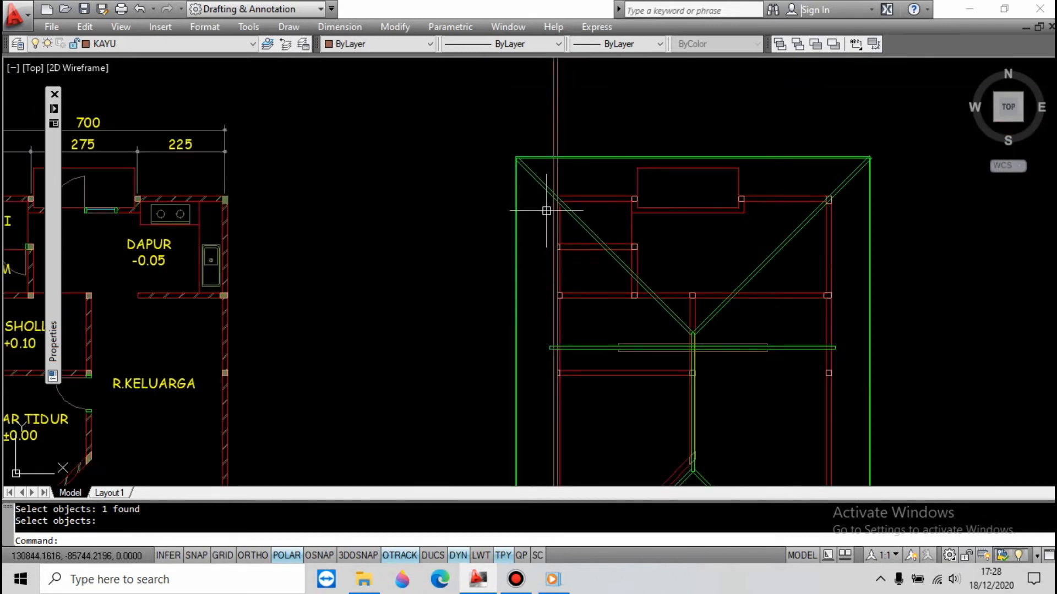
scroll(567, 229, "up", 7)
key("Escape")
left_click(575, 251)
key("Return")
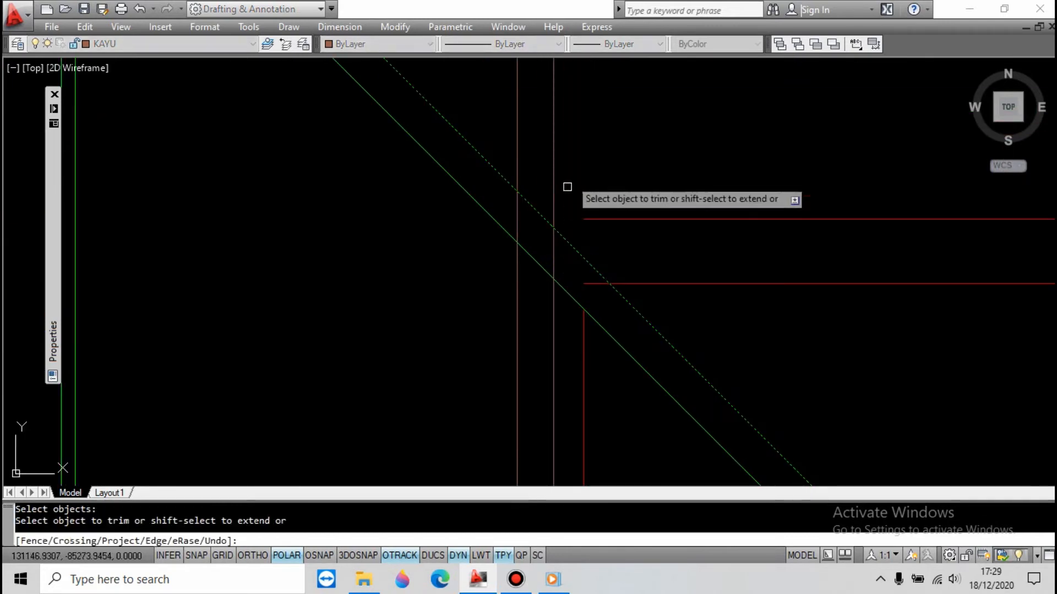
left_click(571, 162)
left_click(497, 143)
key("Escape")
scroll(441, 207, "down", 8)
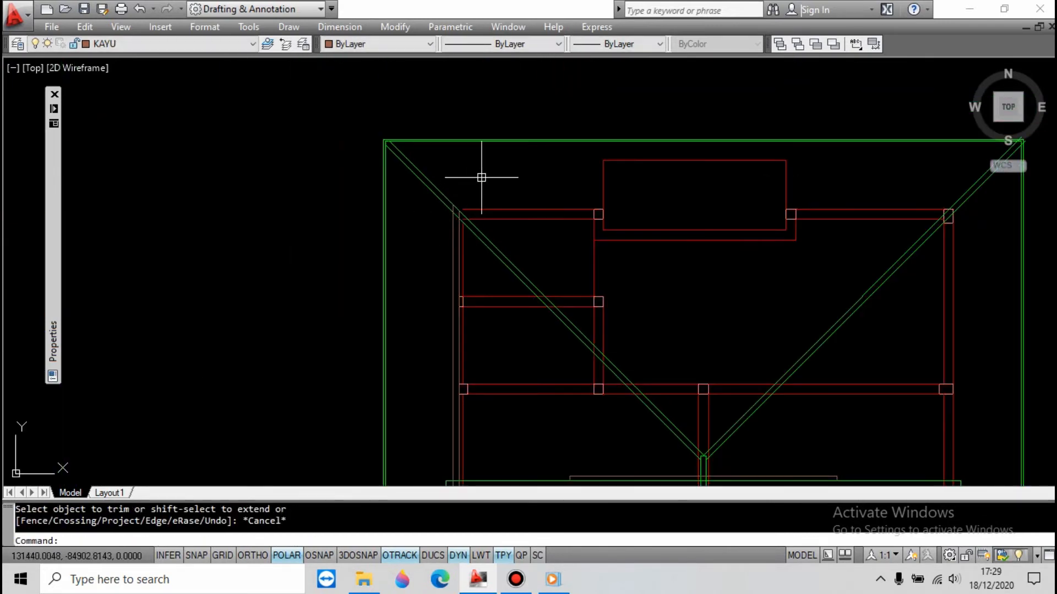
Mirror the horizontal truss lines downward about a horizontal axis through the midpoint of the central ridge beam, keeping the originals
scroll(497, 194, "down", 4)
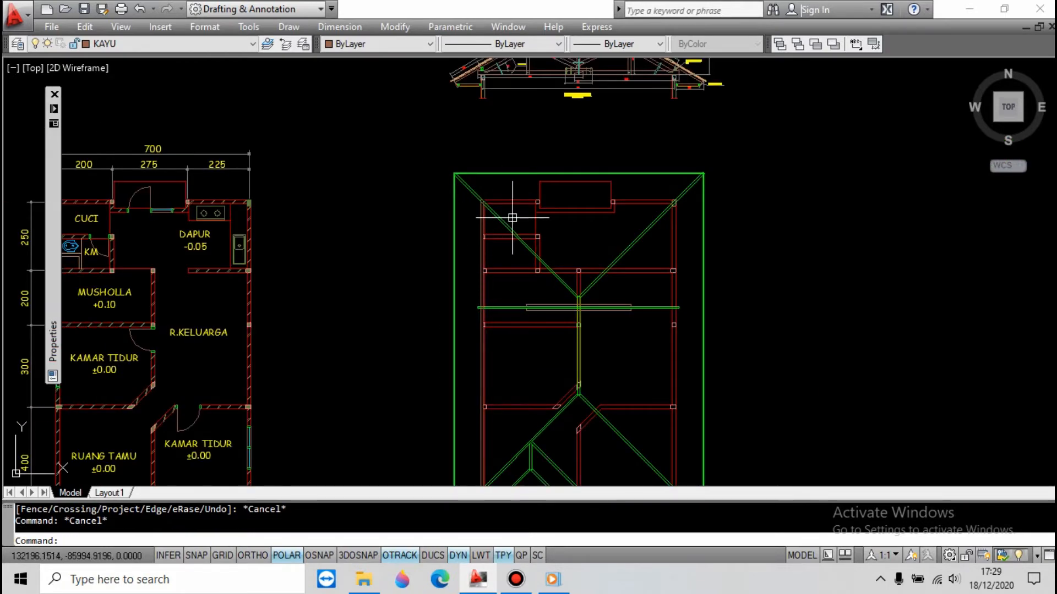
scroll(515, 291, "down", 2)
scroll(533, 298, "up", 6)
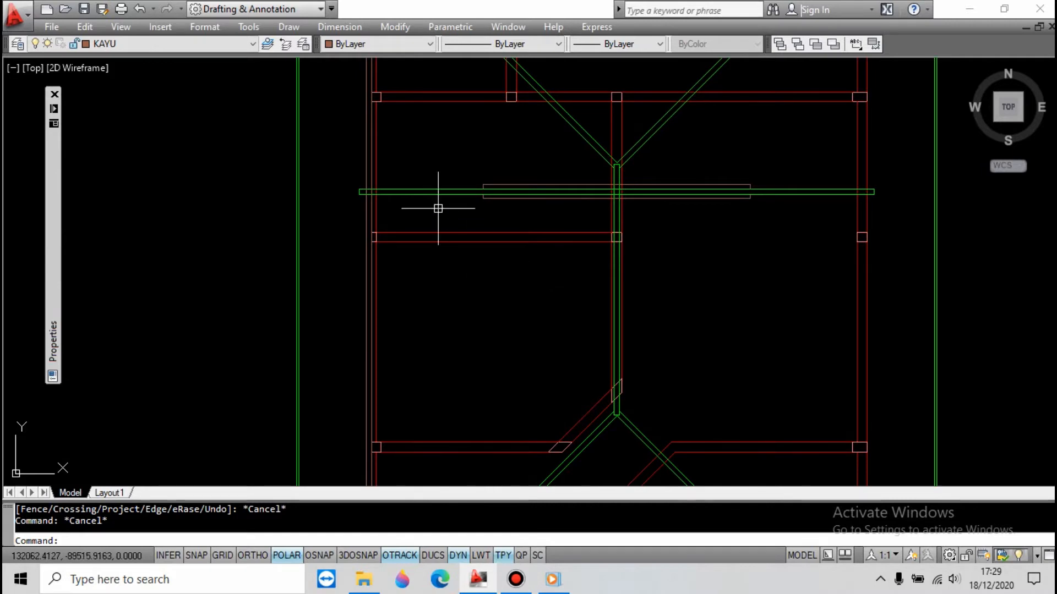
left_click(352, 166)
left_click(935, 212)
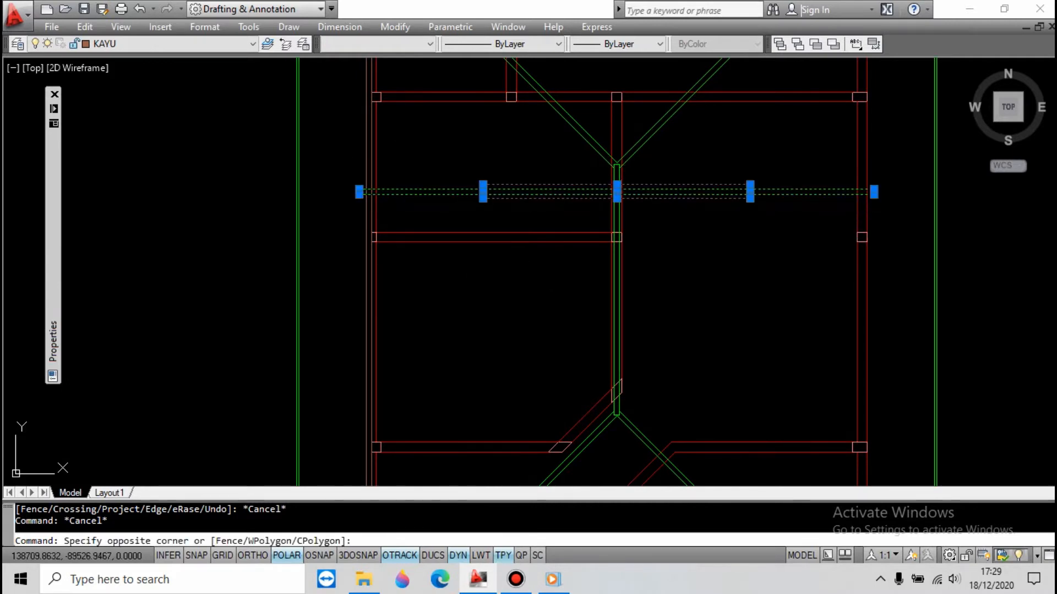
type("mi")
key("Return")
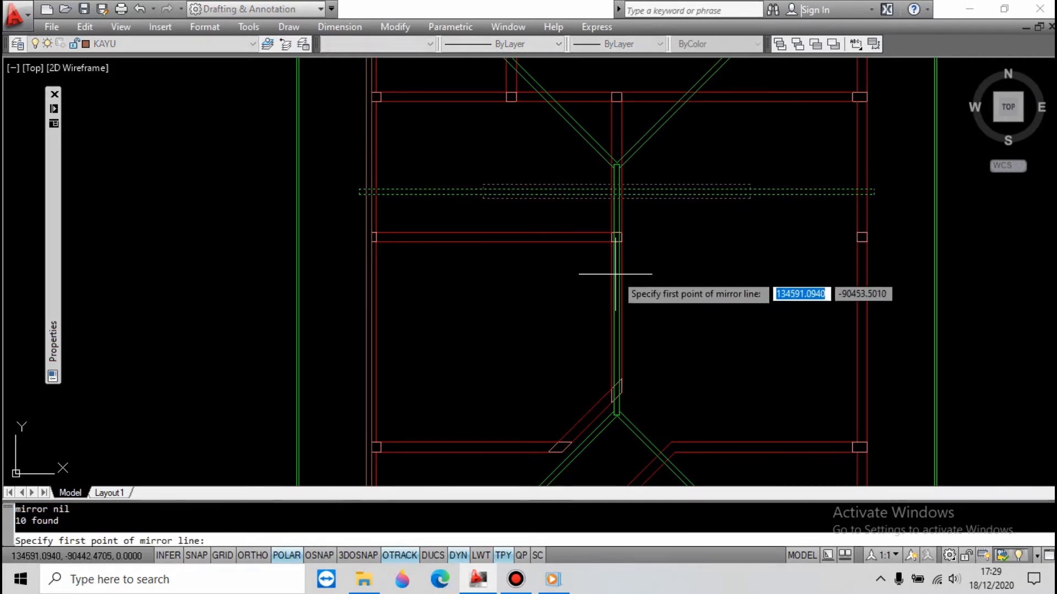
scroll(618, 217, "up", 4)
right_click(619, 215, "shift")
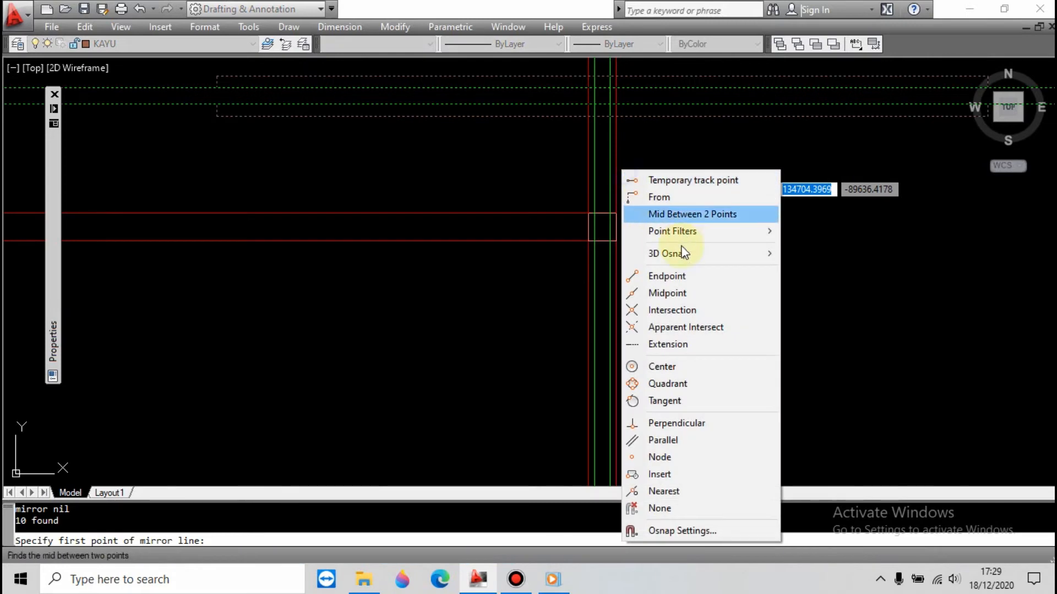
left_click(672, 297)
left_click(609, 287)
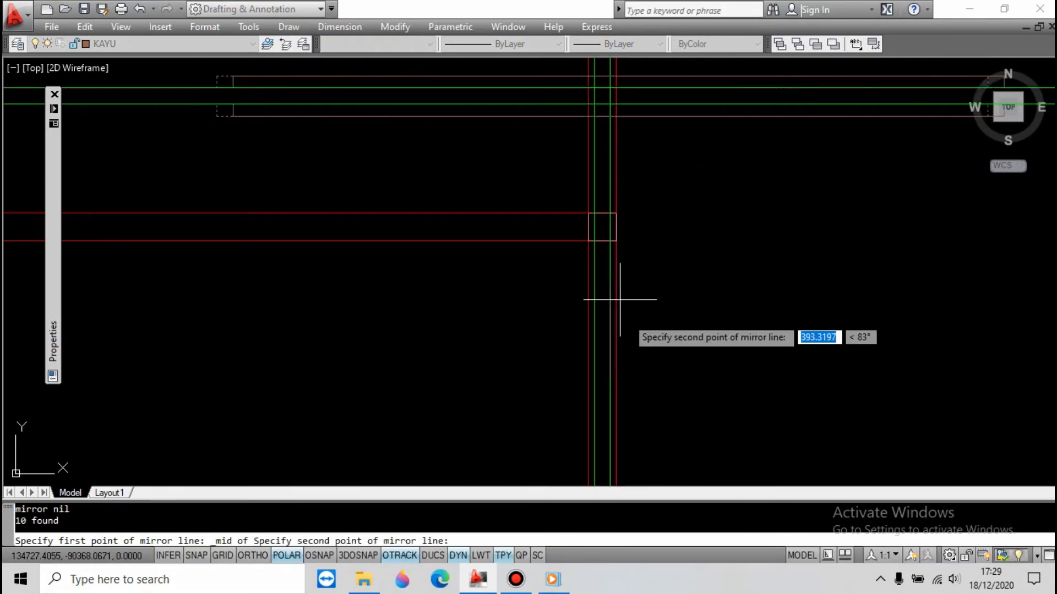
left_click(643, 378)
key("Return")
Erase the slanted column outline where the mirrored truss crosses the central ridge beam
scroll(581, 227, "down", 4)
scroll(573, 435, "up", 3)
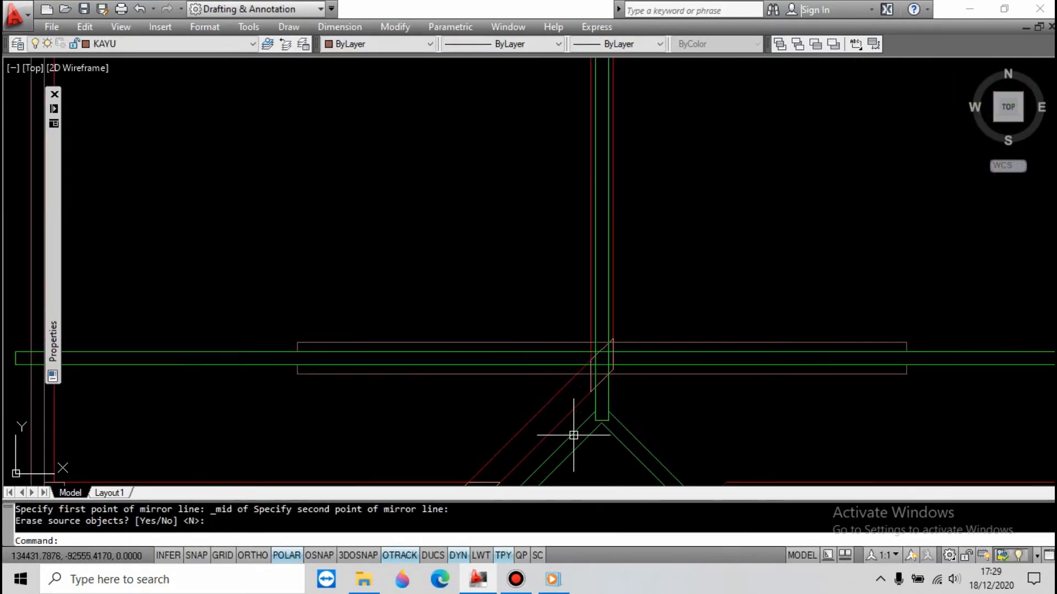
key("Escape")
scroll(584, 363, "up", 2)
key("Return")
scroll(604, 384, "up", 3)
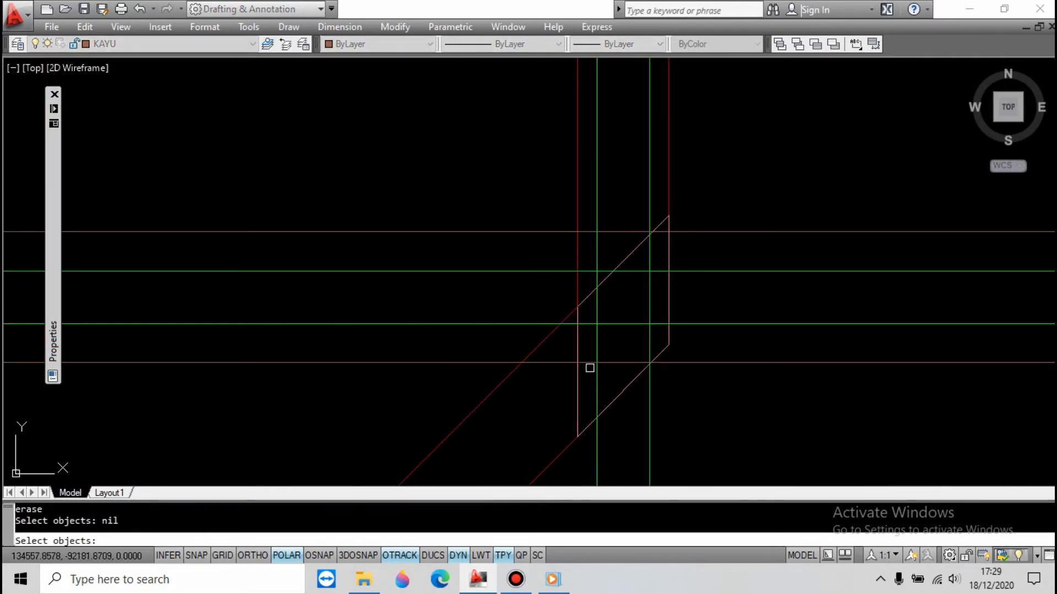
key("Escape")
Trim the red vertical and diagonal wall lines between the two outer lines of the mirrored truss beside the central ridge beam
scroll(605, 275, "down", 5)
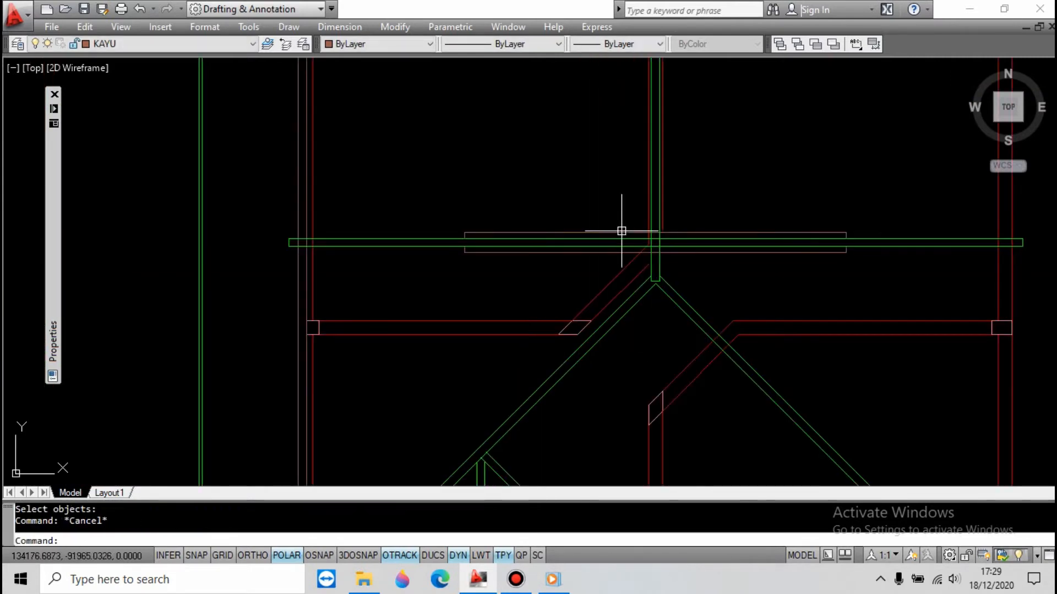
scroll(479, 229, "up", 2)
scroll(778, 221, "up", 3)
type("t")
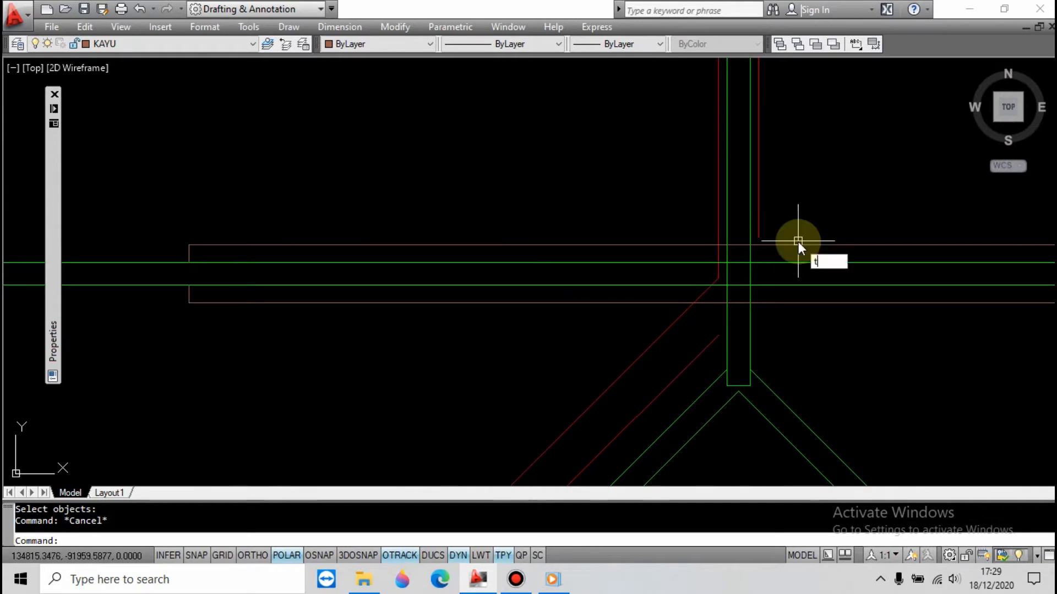
type("r")
key("Return")
left_click(798, 245)
left_click(781, 302)
key("Return")
scroll(715, 256, "up", 3)
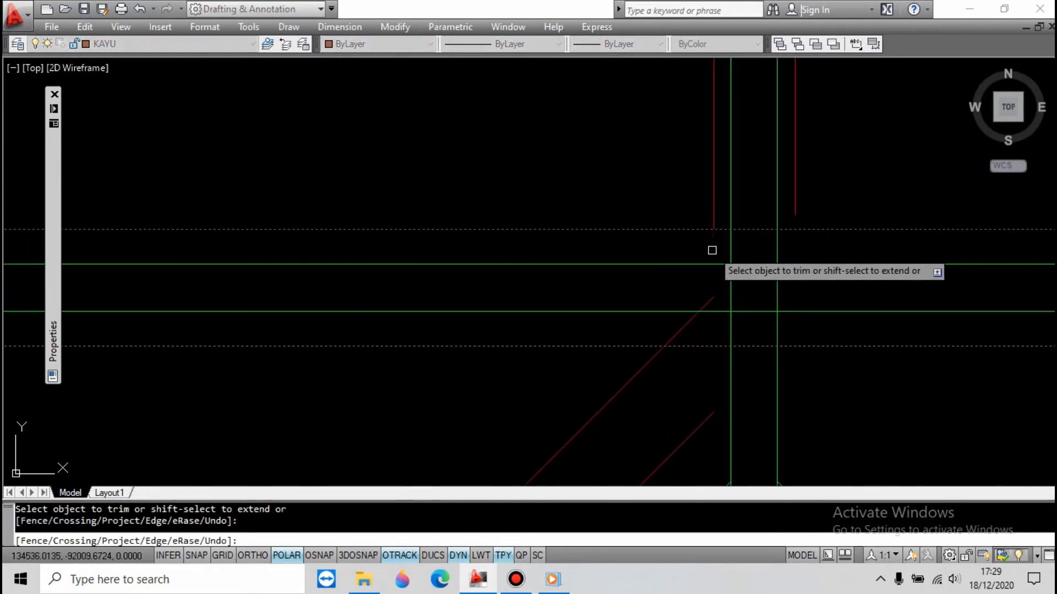
scroll(710, 231, "down", 5)
scroll(517, 217, "up", 3)
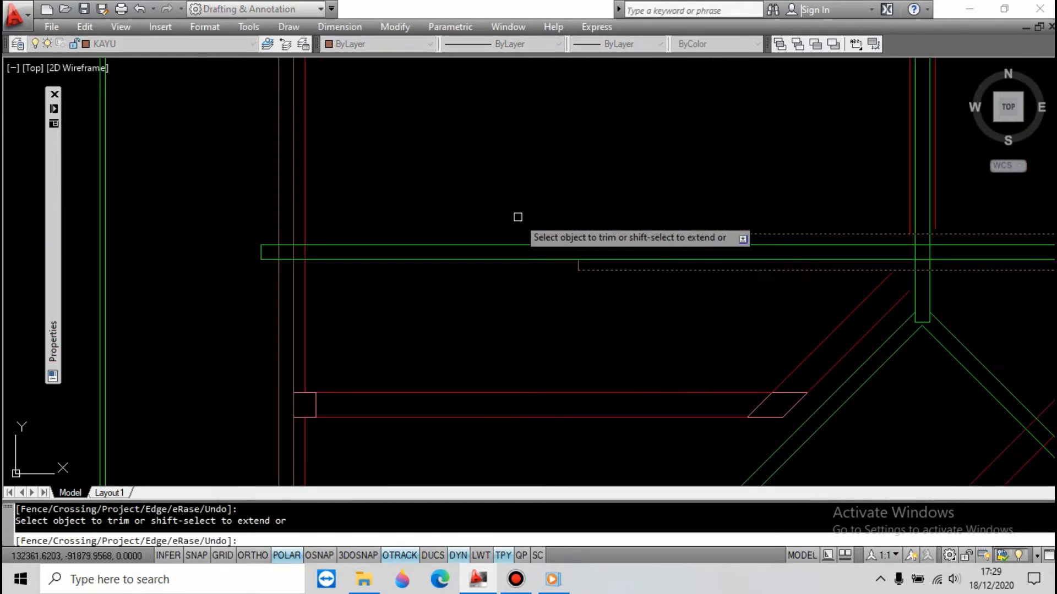
key("Escape")
Try to erase the outer vertical timber line that passes the porch's lower-left column
scroll(650, 241, "down", 4)
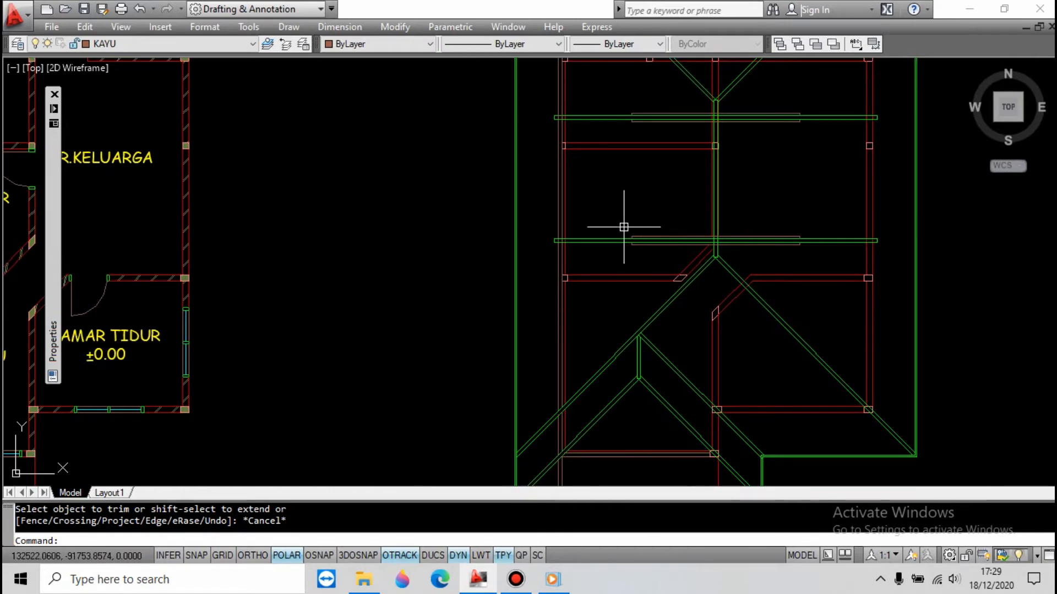
scroll(633, 181, "down", 2)
scroll(622, 322, "up", 3)
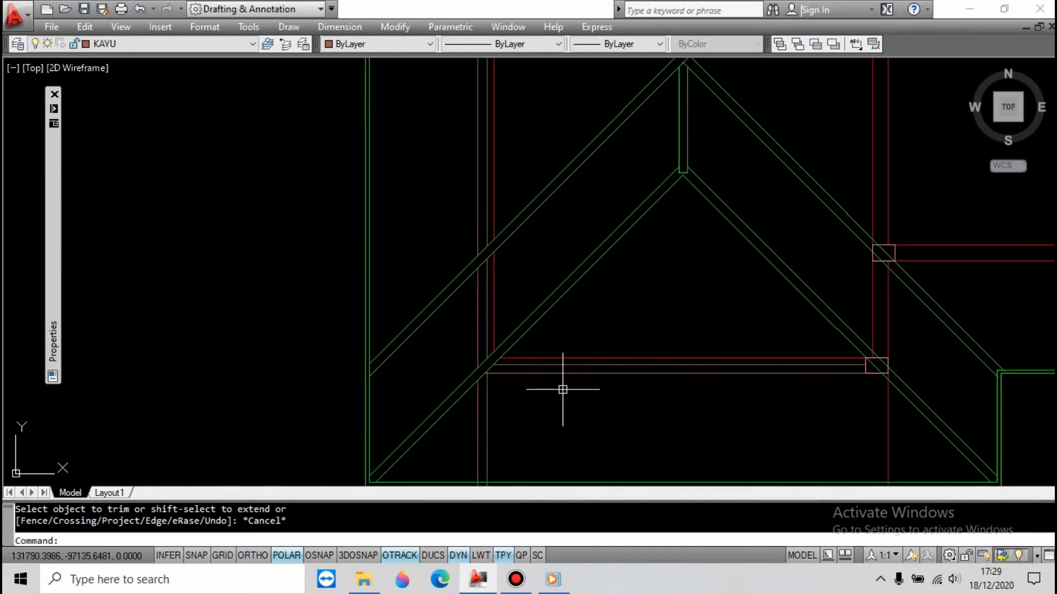
scroll(585, 243, "down", 2)
scroll(550, 352, "up", 4)
scroll(517, 376, "down", 3)
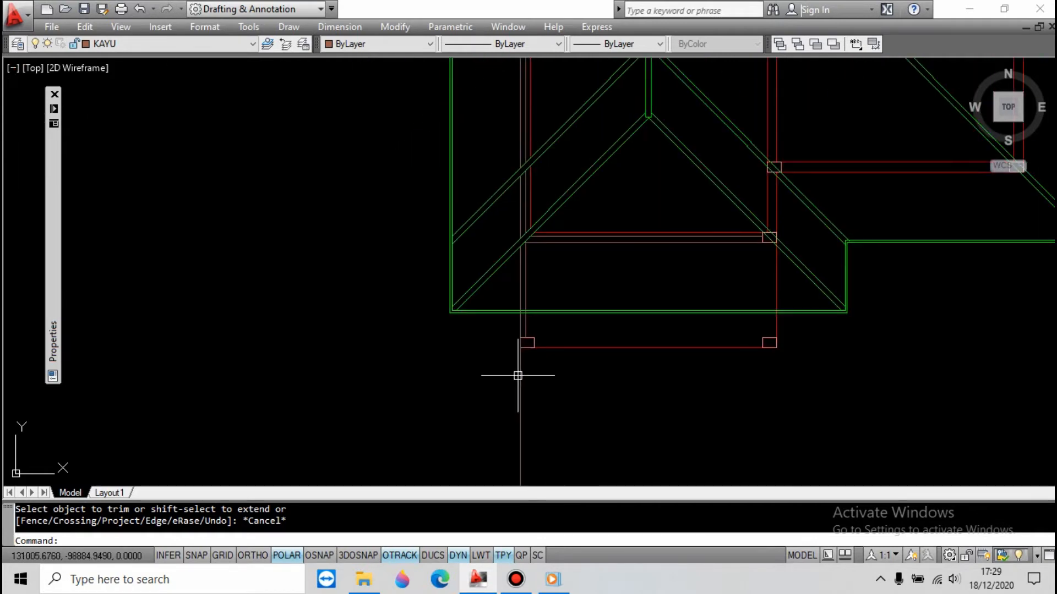
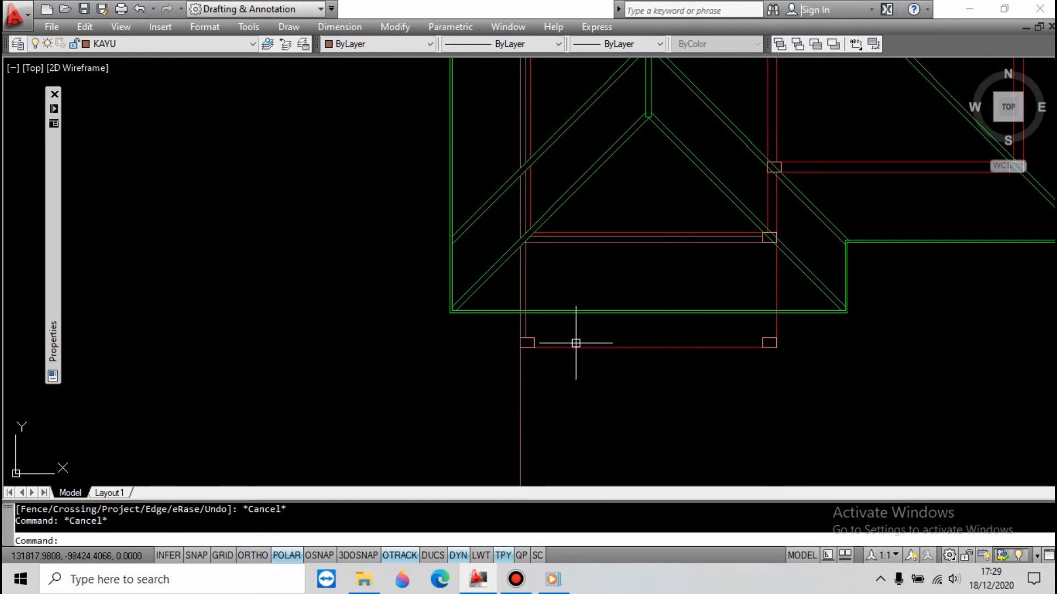
scroll(576, 343, "up", 2)
left_click(537, 373)
left_click(505, 379)
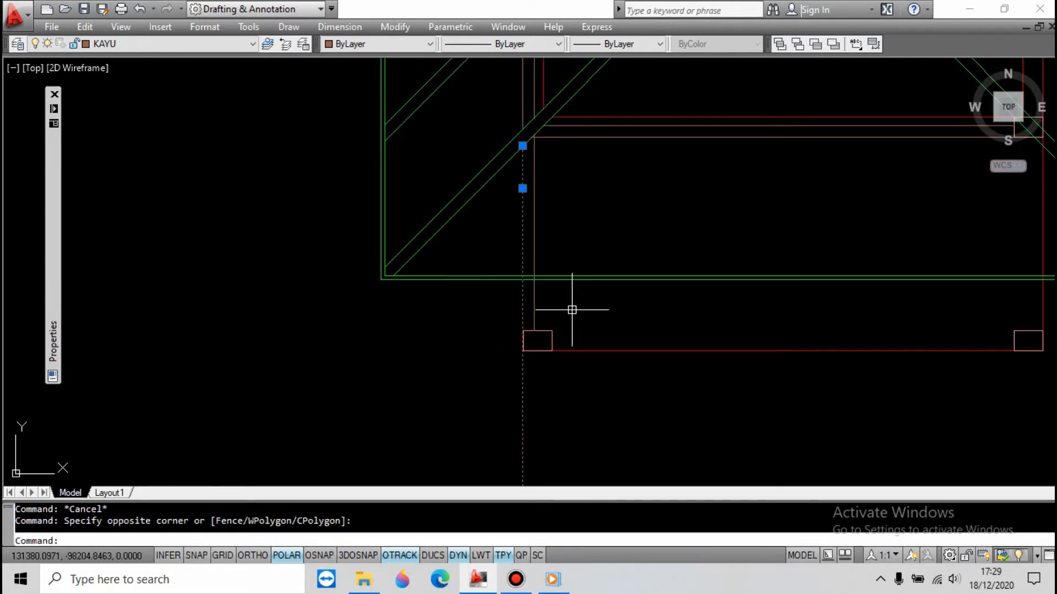
key("Delete")
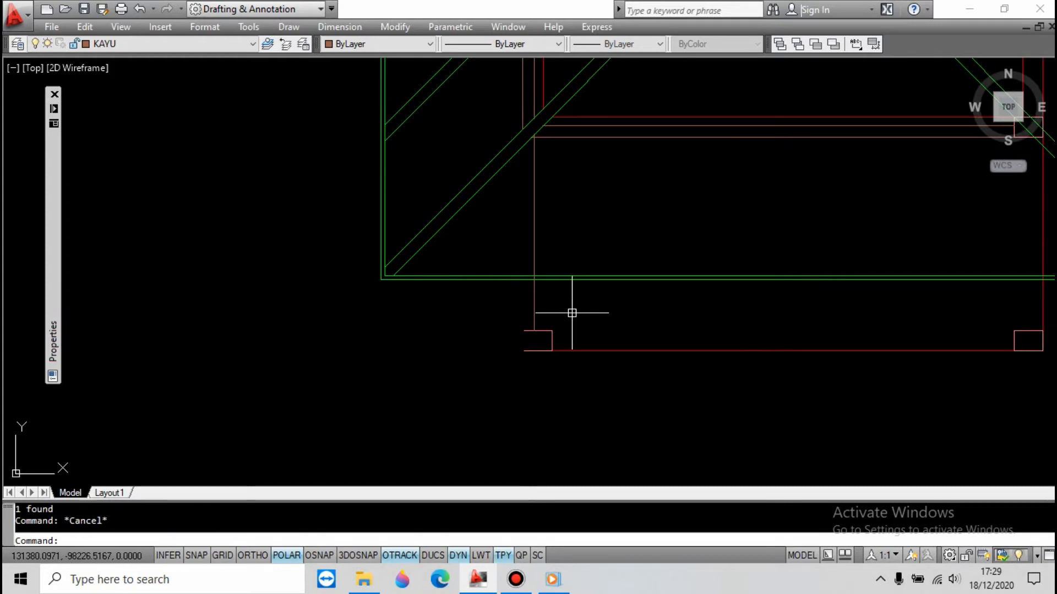
Trim the outer vertical timber line where it projects below the porch's bottom wall line
left_click(523, 363)
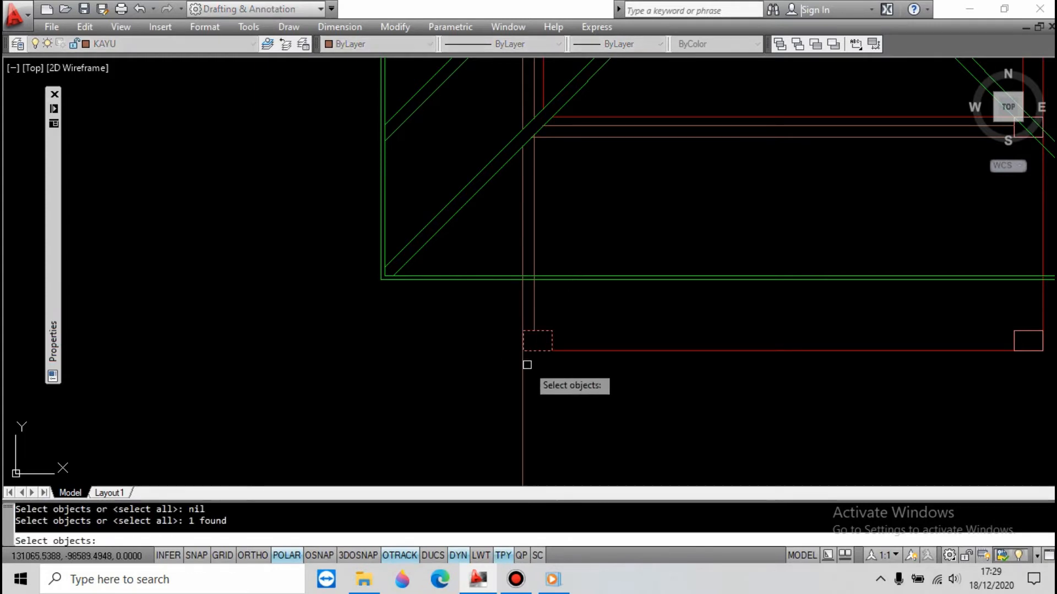
key("Return")
left_click(521, 371)
key("Escape")
type("r")
key("Return")
left_click(567, 346)
left_click(559, 387)
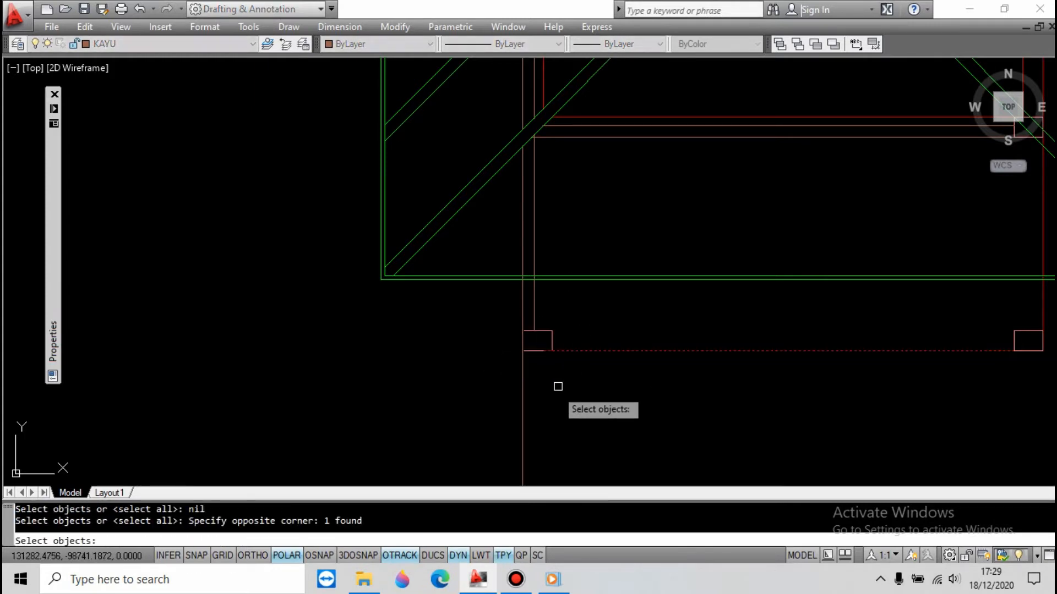
key("Return")
left_click(503, 424)
key("Escape")
Copy the upper edge line of the wall at the roof plan's upper-left corner downward by 80
scroll(506, 418, "down", 8)
scroll(518, 107, "up", 6)
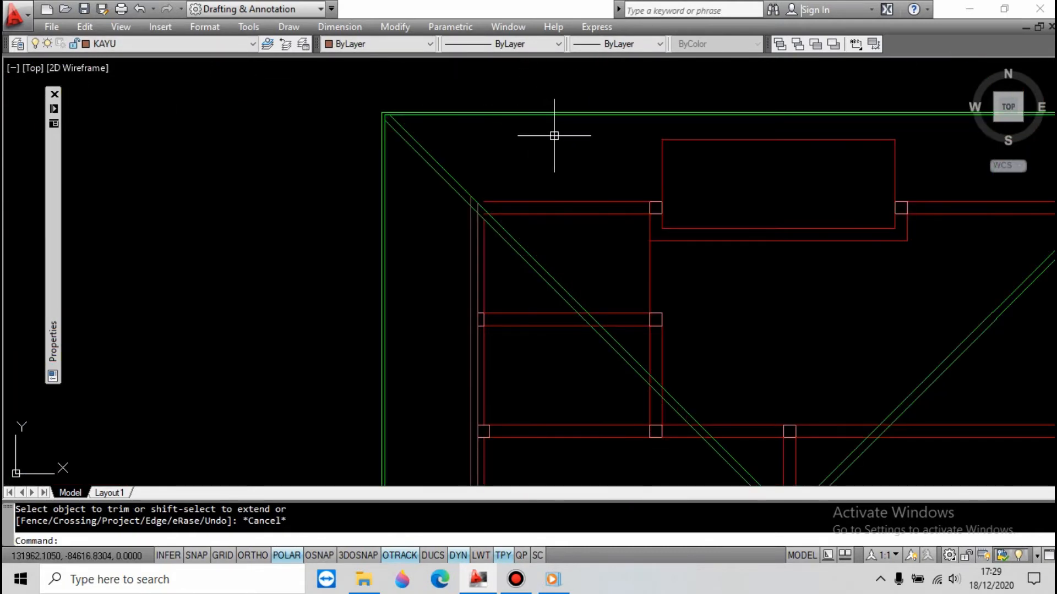
scroll(518, 177, "down", 5)
key("Escape")
scroll(611, 200, "up", 6)
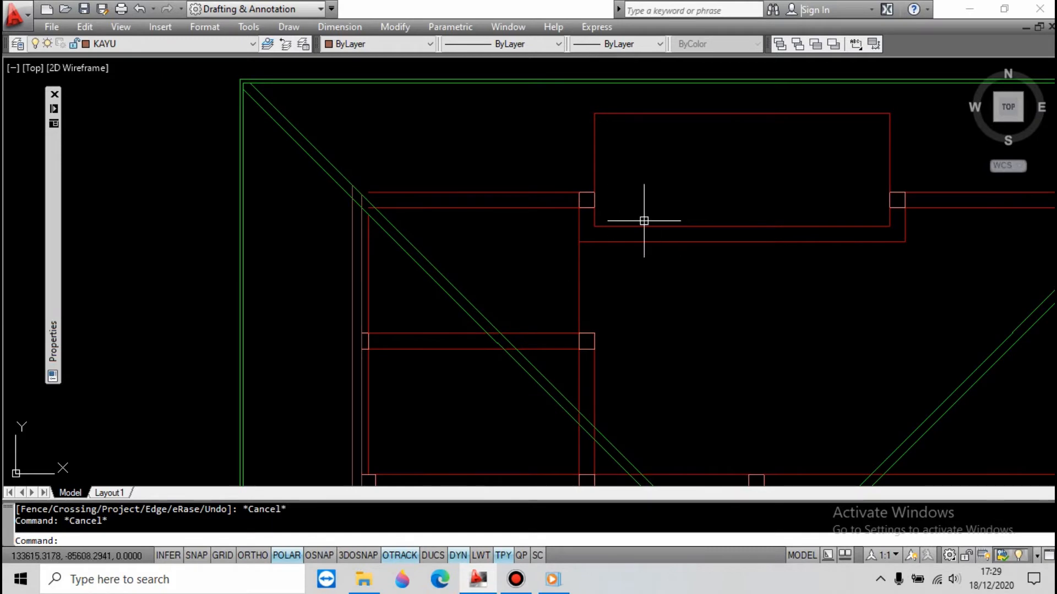
type("co")
key("Return")
left_click(442, 212)
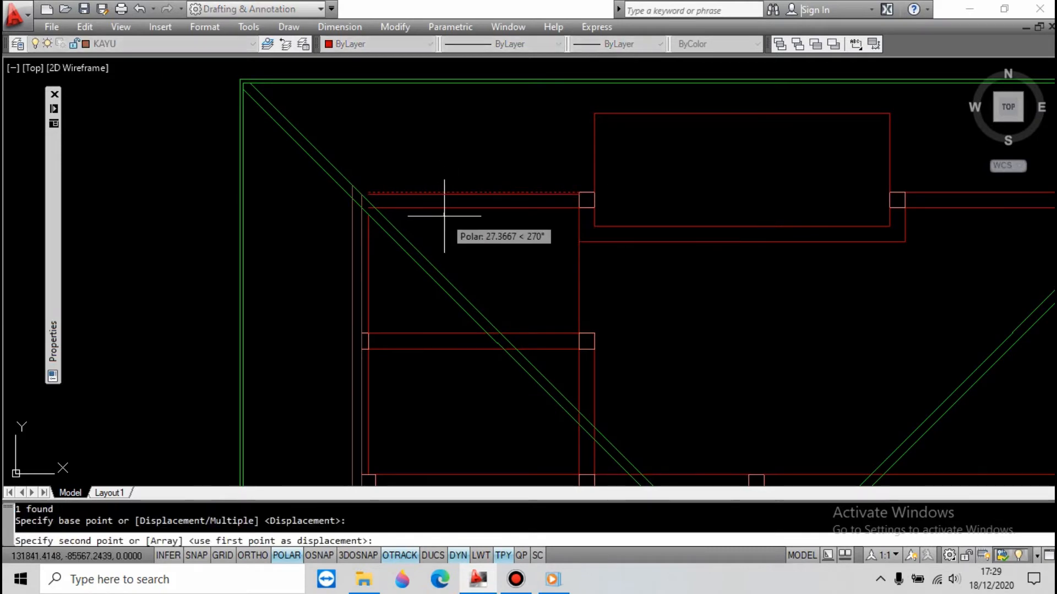
type("20")
key("Return")
type("80")
scroll(371, 177, "up", 5)
key("Escape")
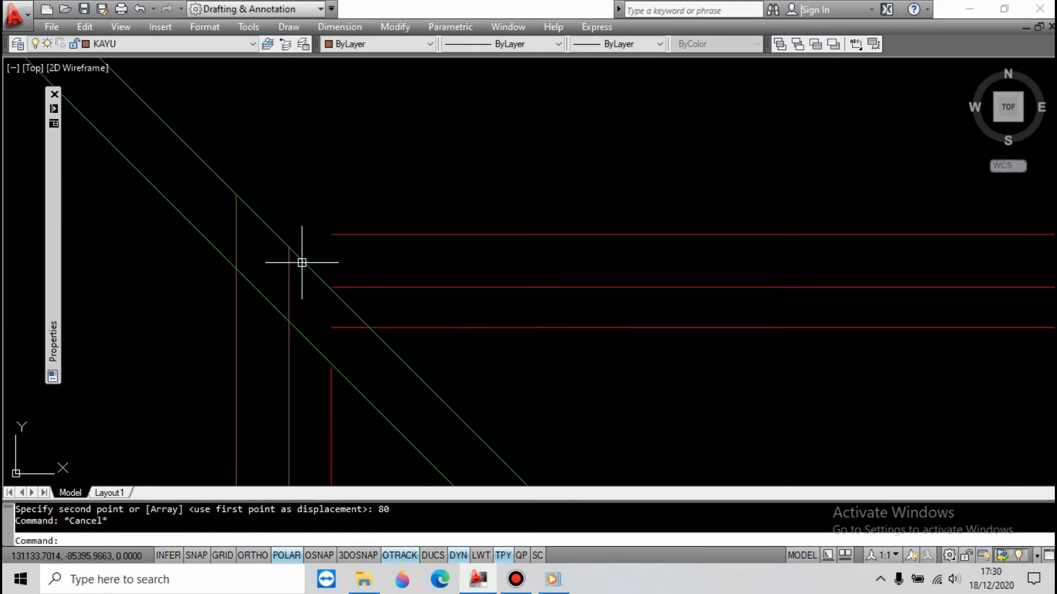
Match the properties of the two upper horizontal wall lines to the vertical timber line by the upper-left hip rafter
key("Return")
left_click(401, 295)
left_click(380, 205)
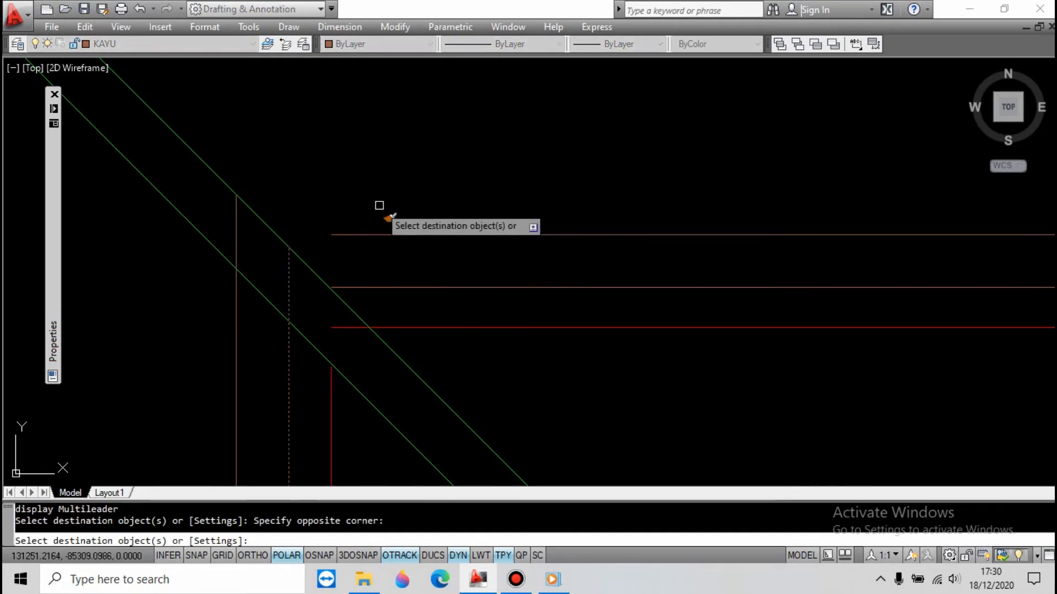
key("Escape")
Change the two horizontal and two vertical timber lines by the upper-left hip rafter to color 33
type("c33")
key("Return")
left_click(415, 206)
left_click(393, 297)
key("Return")
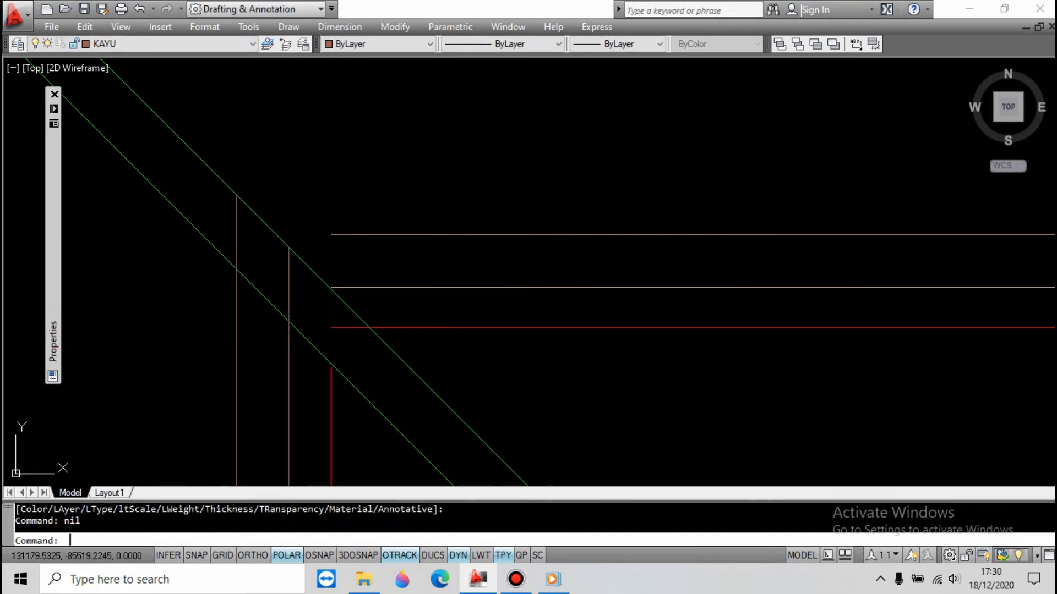
key("Return")
left_click(303, 367)
left_click(222, 375)
key("Return")
Change the horizontal and vertical timber lines meeting at the lower-left hip rafter to color 33
scroll(476, 158, "down", 6)
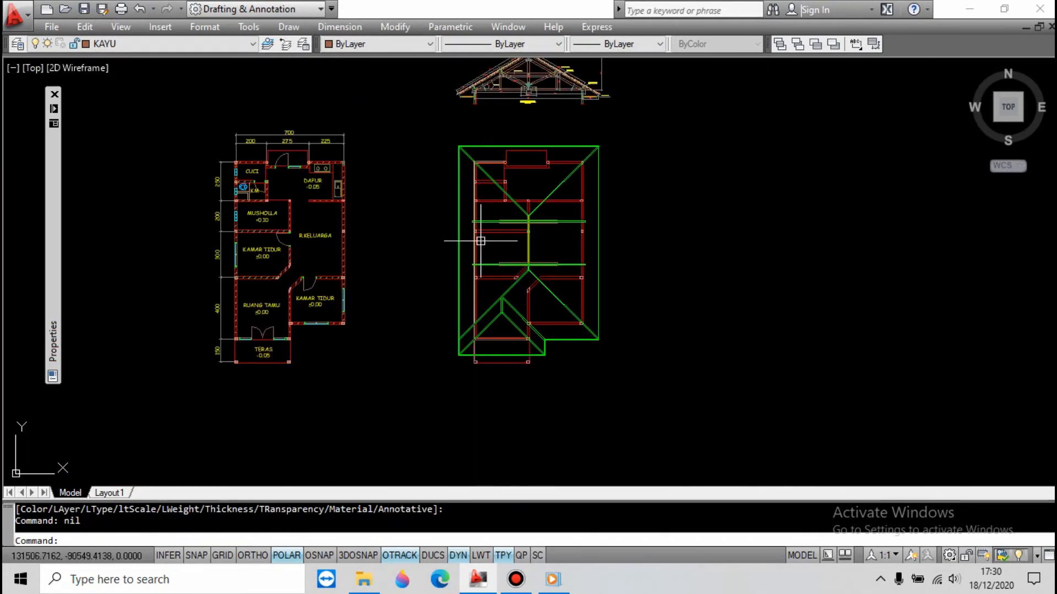
key("Return")
scroll(477, 335, "up", 6)
left_click(469, 370)
left_click(374, 411)
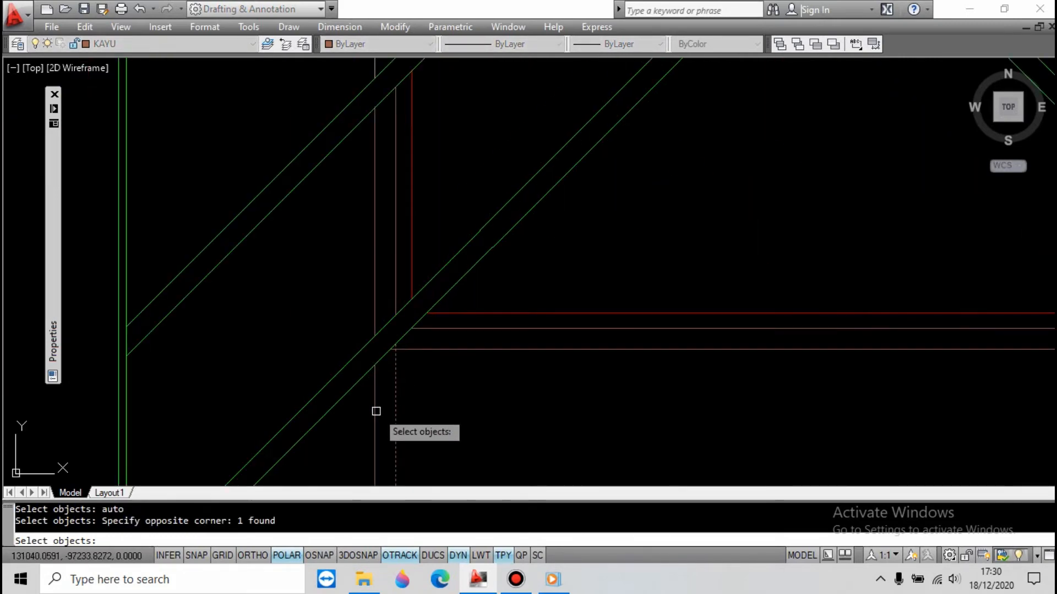
left_click(428, 359)
left_click(422, 325)
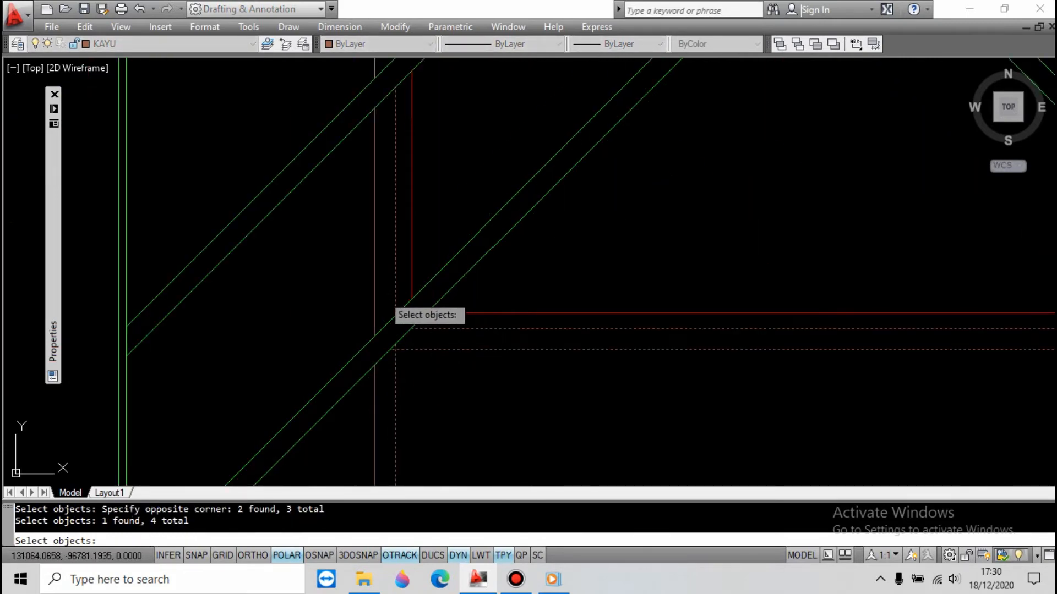
left_click(383, 295)
left_click(357, 298)
key("Return")
key("Escape")
Erase the inner vertical timber line running down from the lower-left hip rafter
left_click(397, 382)
type("e")
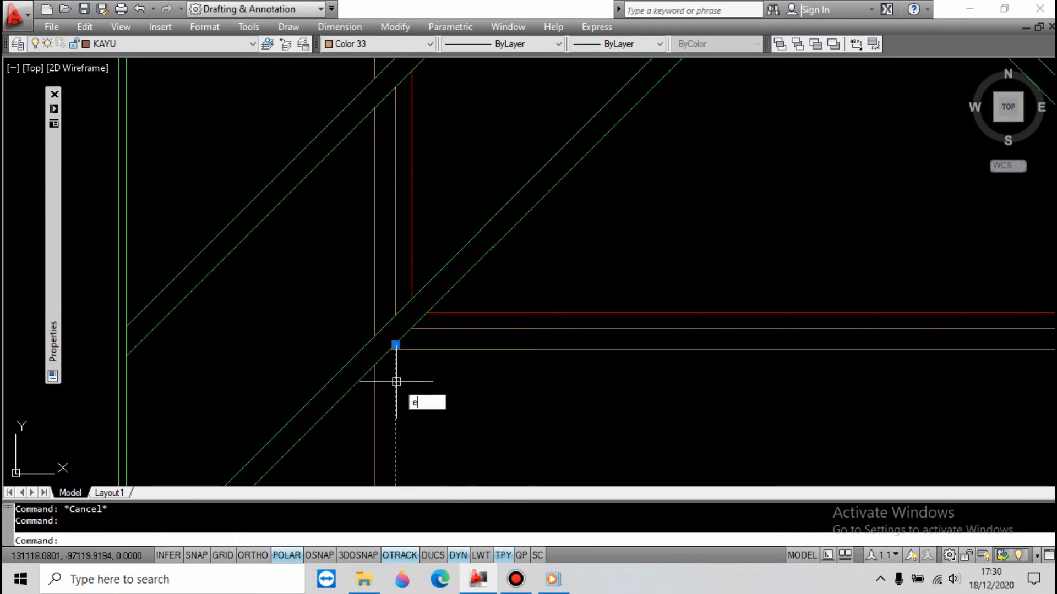
scroll(429, 359, "down", 5)
scroll(441, 359, "up", 5)
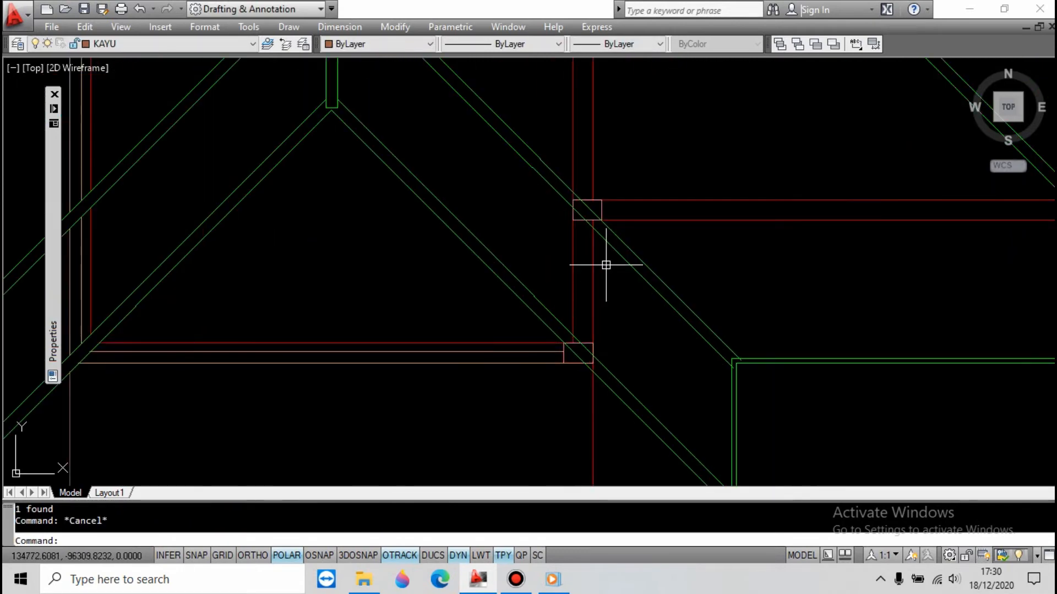
Draw a vertical construction line through the top corner of the left purlin in the truss detail
scroll(606, 265, "down", 5)
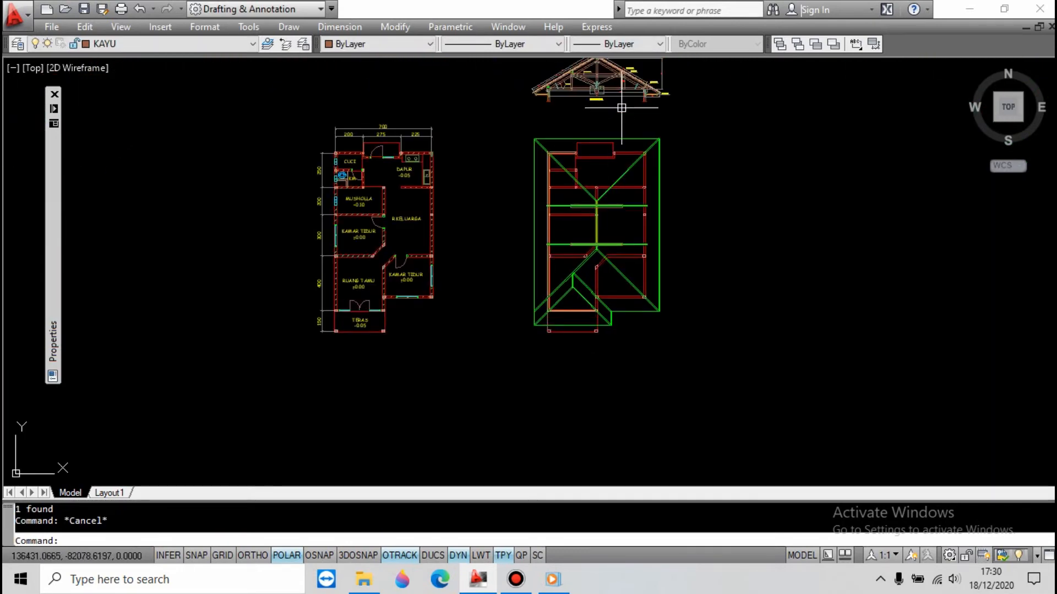
scroll(621, 108, "up", 5)
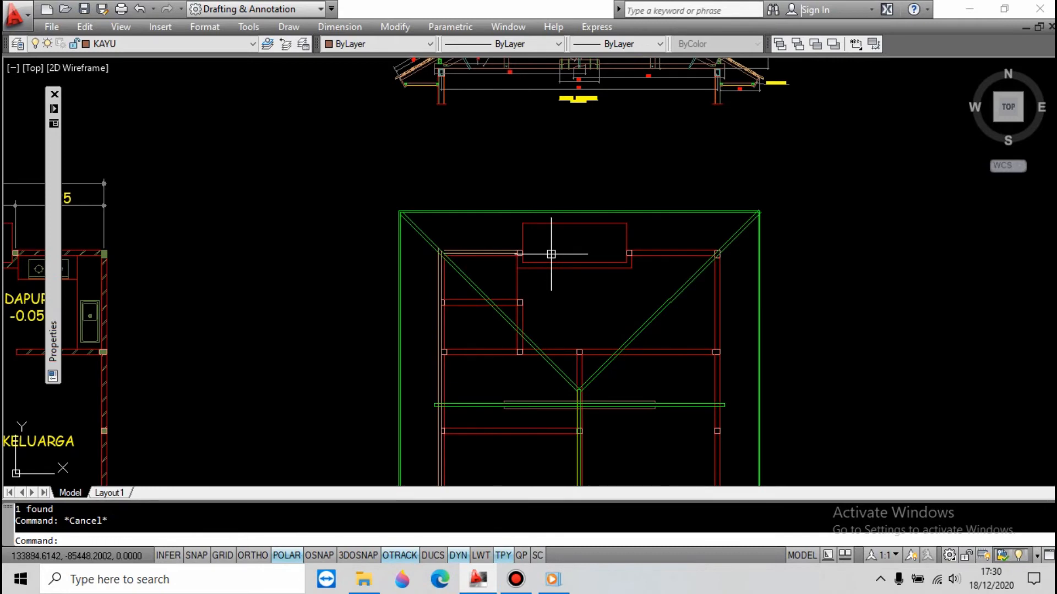
scroll(551, 275, "down", 2)
scroll(531, 96, "up", 5)
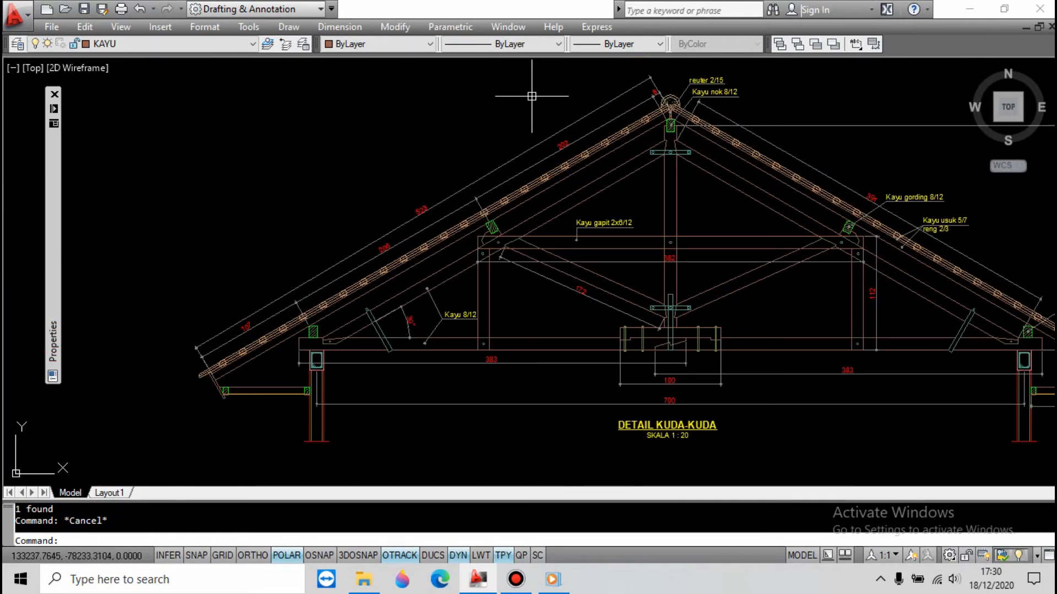
type("l")
key("Return")
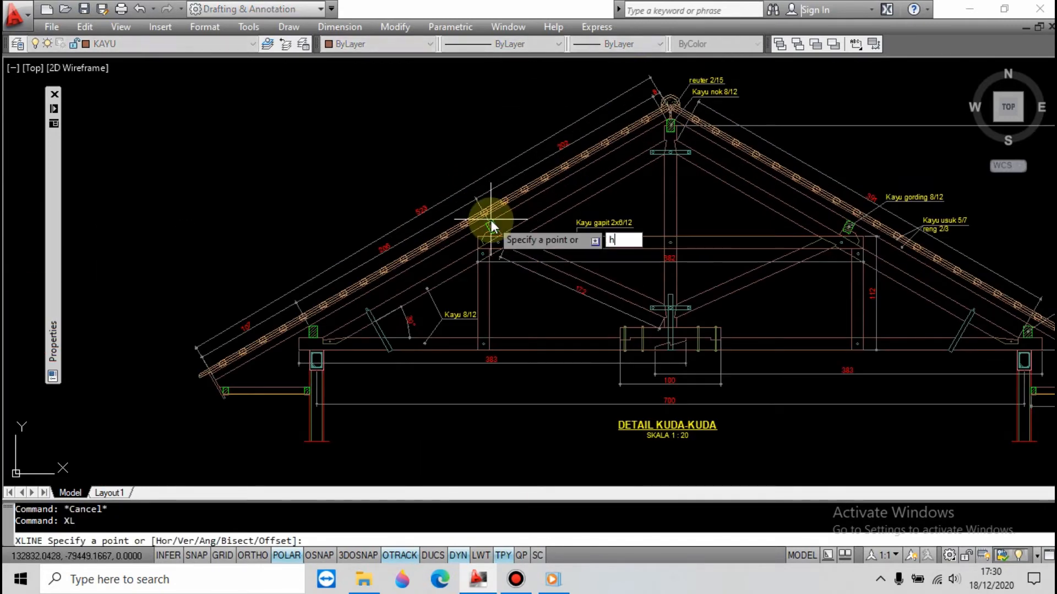
type("v")
key("Return")
scroll(492, 220, "up", 8)
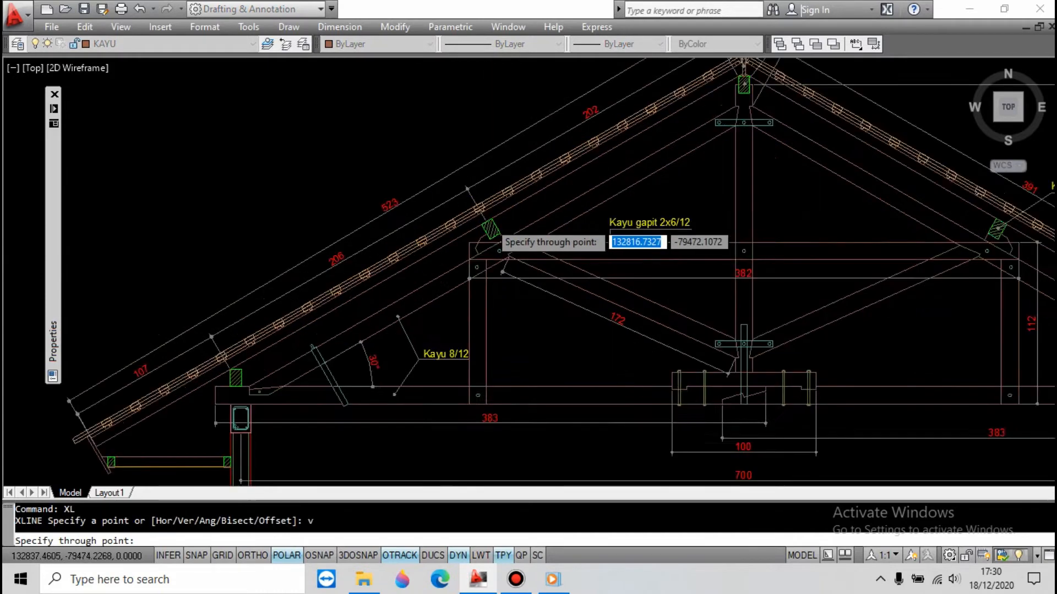
right_click(482, 182, "shift")
left_click(527, 287)
scroll(436, 229, "up", 4)
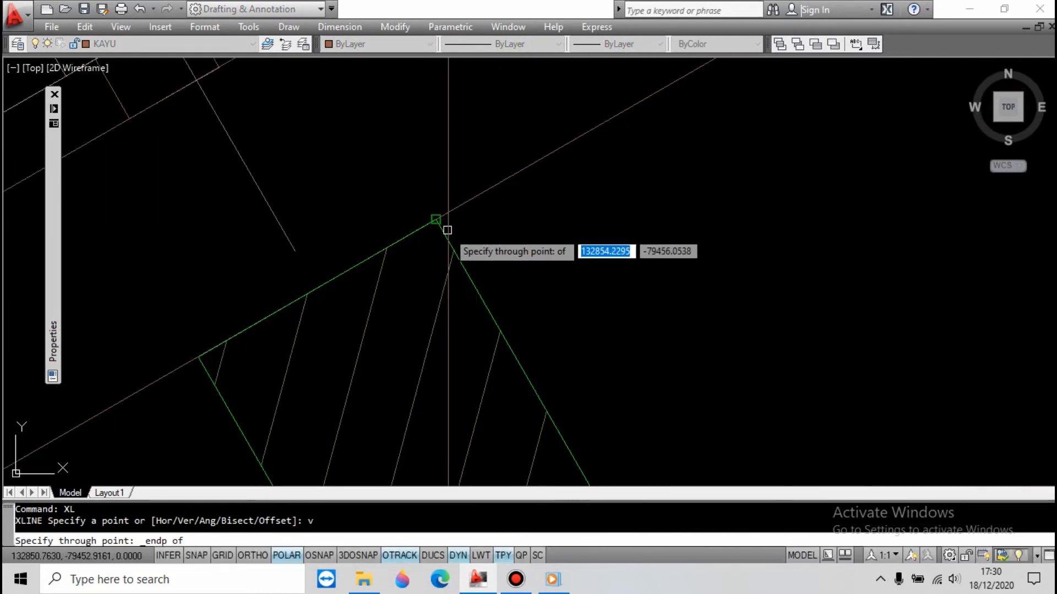
left_click(436, 229)
Add vertical construction lines through the left and right corners of the same purlin
right_click(323, 191, "shift")
left_click(353, 298)
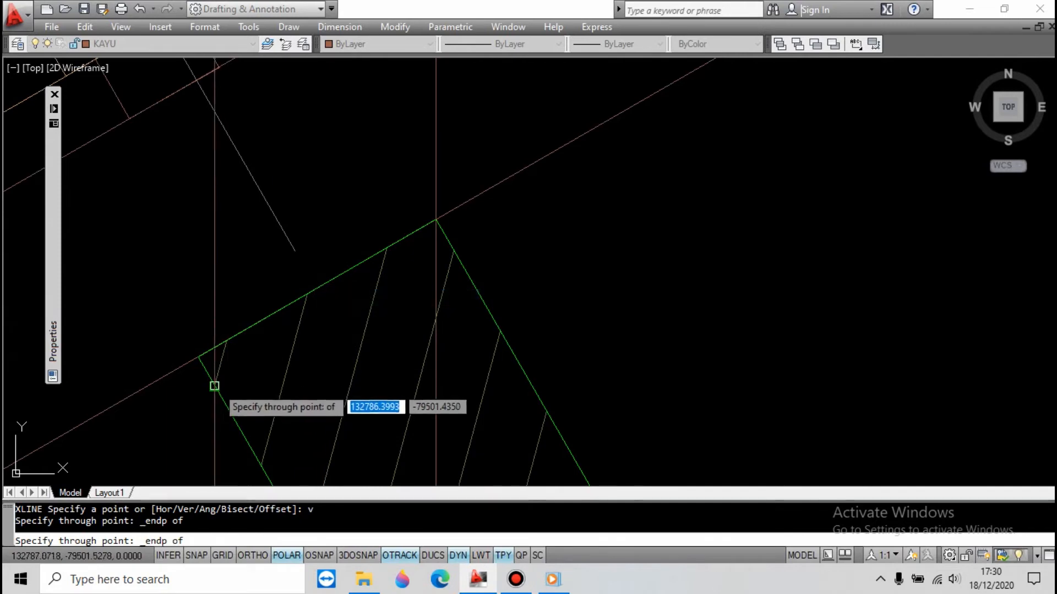
left_click(196, 358)
scroll(480, 182, "up", 5)
right_click(507, 194, "shift")
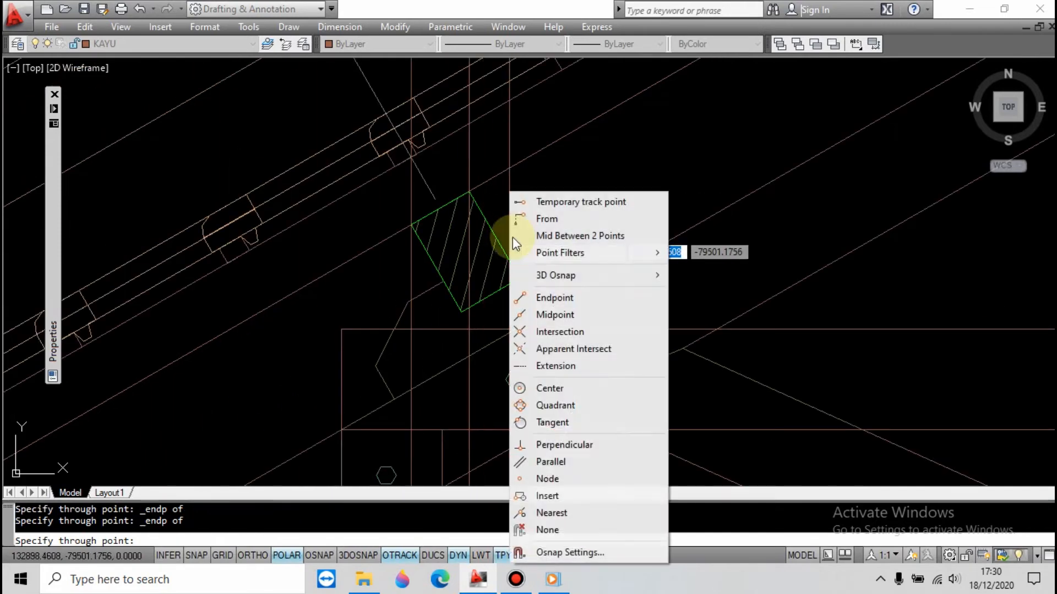
left_click(531, 296)
key("Escape")
Change the three vertical purlin construction lines crossing the roof plan to color 33
scroll(517, 285, "down", 10)
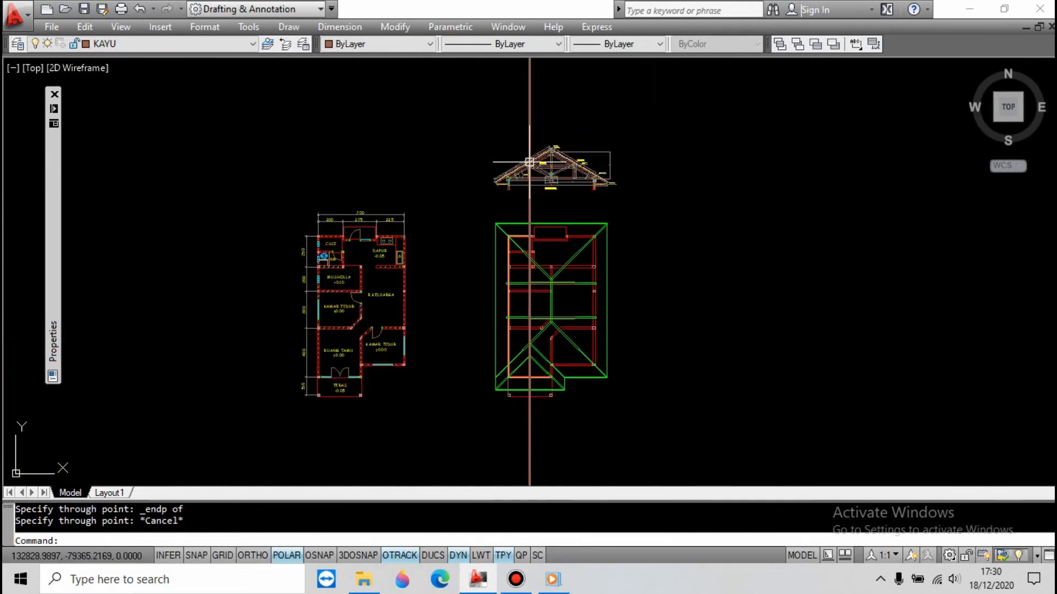
scroll(522, 262, "up", 8)
scroll(517, 141, "up", 3)
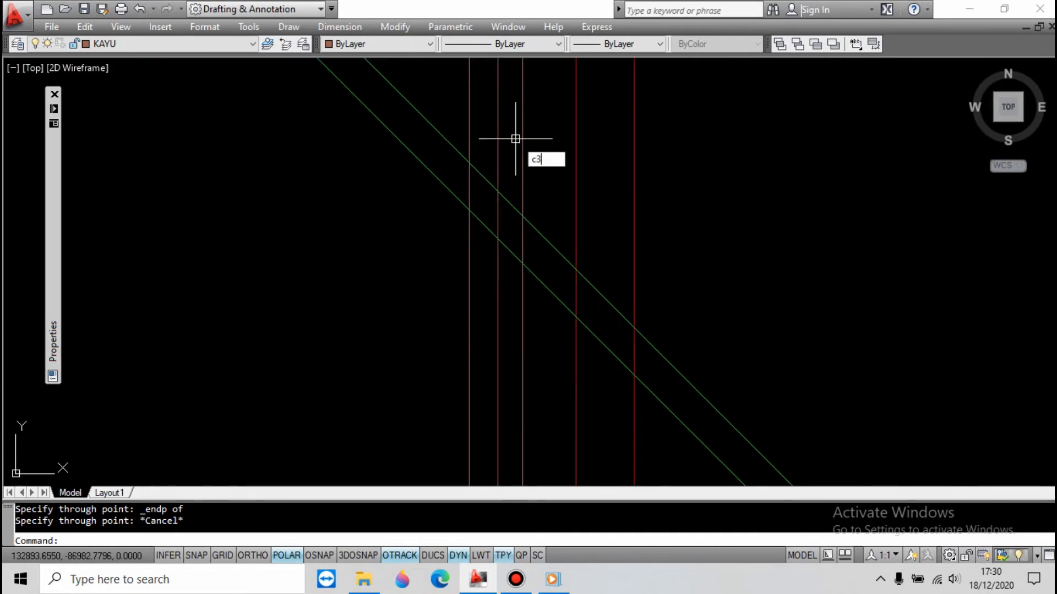
key("Return")
left_click(528, 137)
left_click(467, 125)
key("Return")
scroll(488, 144, "down", 5)
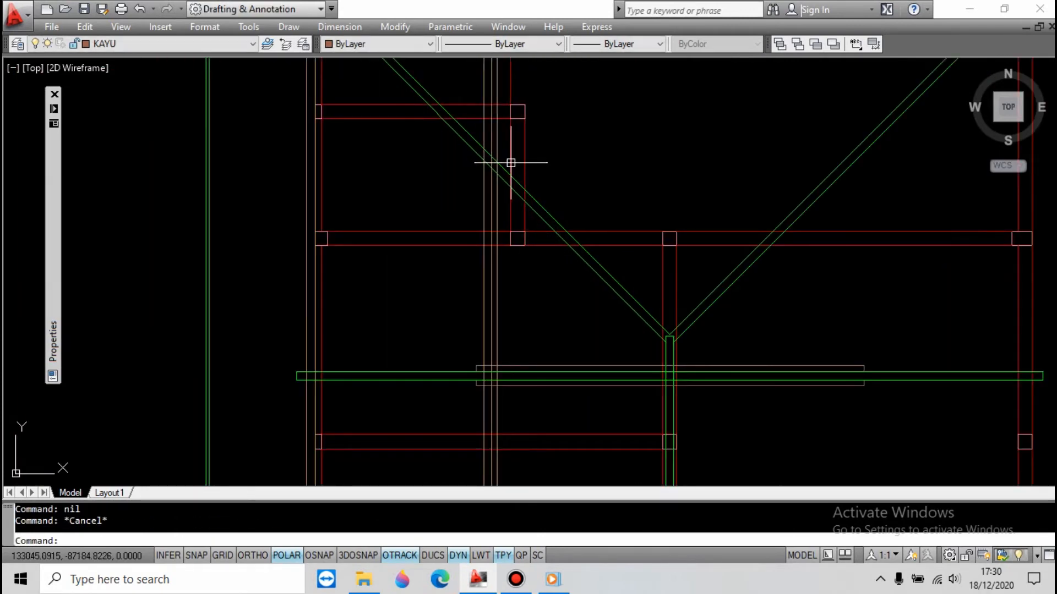
Turn all hidden drawing layers back on
type("lon")
key("Return")
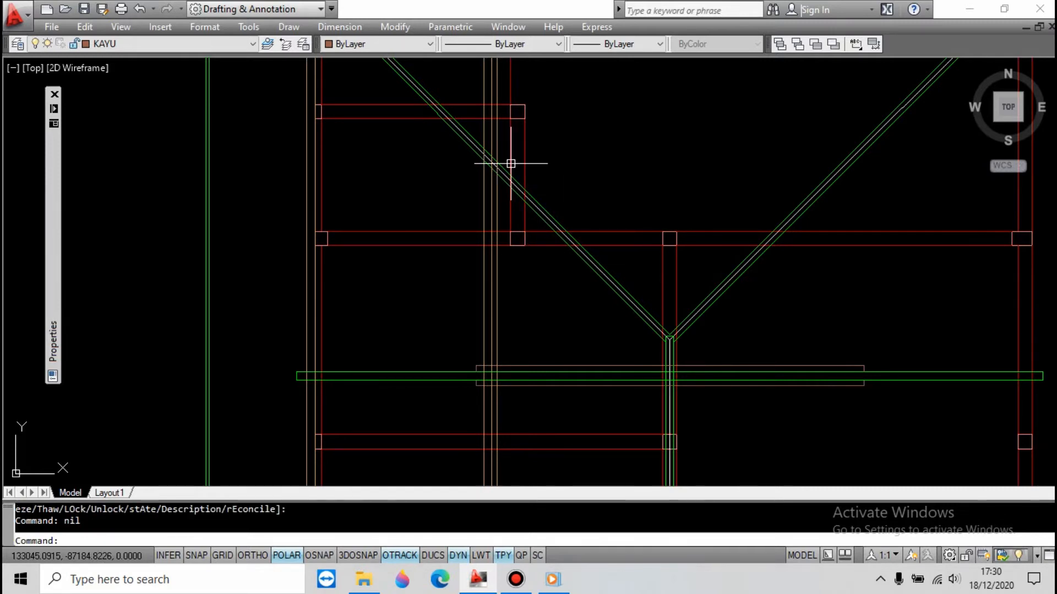
Draw three horizontal construction lines through the intersections of the left hip's centreline with the three vertical purlin lines
scroll(510, 163, "up", 8)
type("xl")
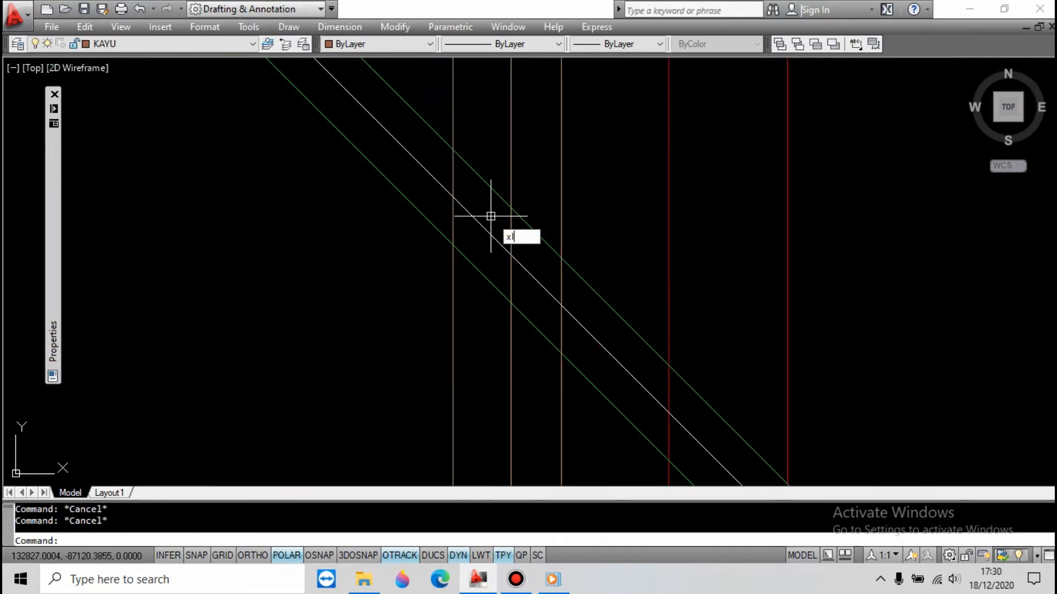
key("Return")
type("h")
key("Return")
right_click(454, 168, "shift")
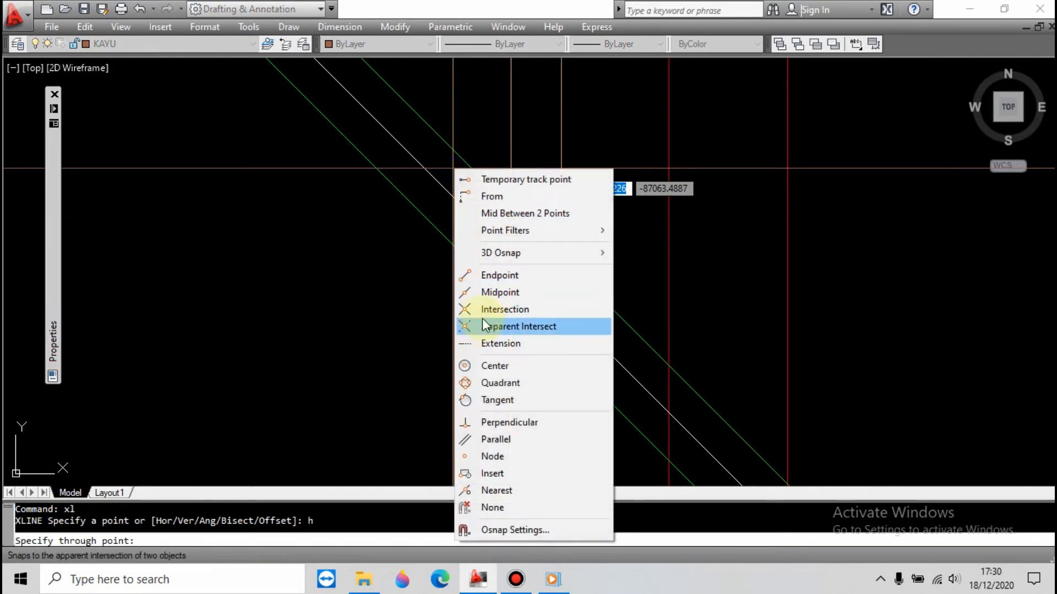
left_click(485, 310)
left_click(453, 197)
right_click(505, 193, "shift")
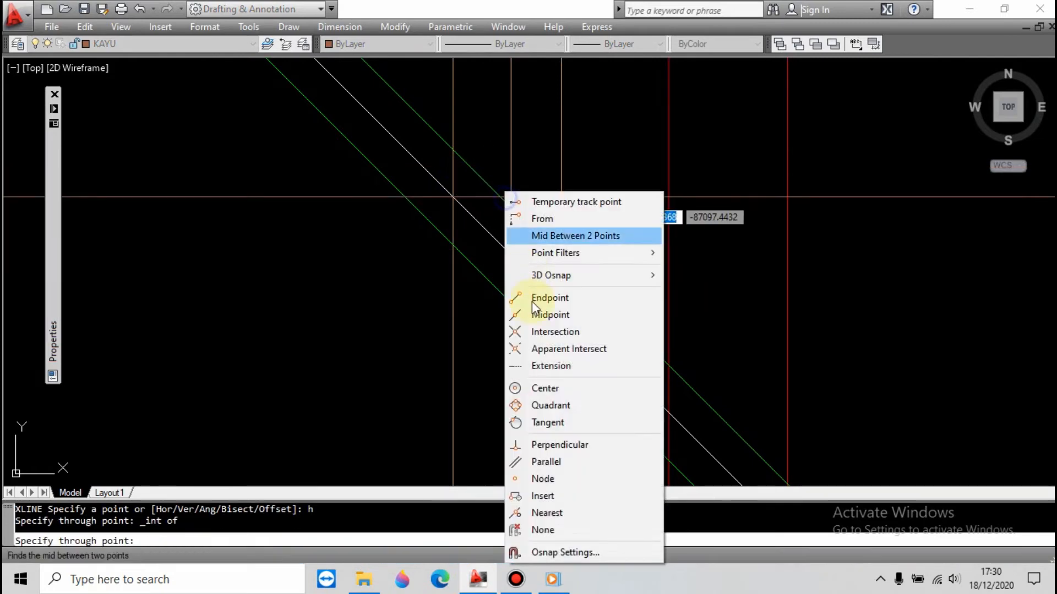
left_click(539, 331)
left_click(511, 255)
right_click(535, 192, "shift")
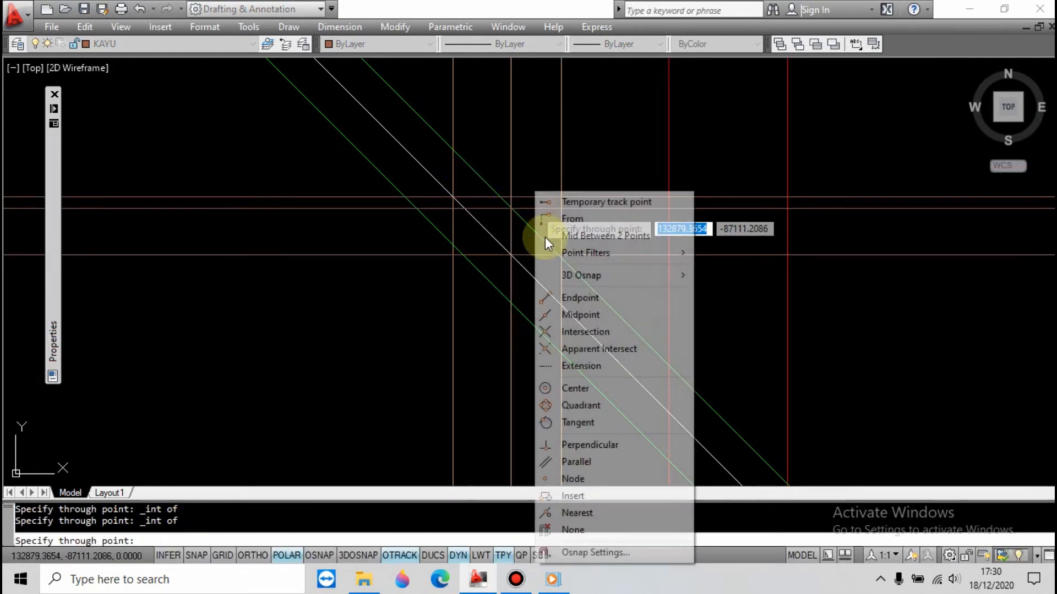
left_click(578, 331)
left_click(562, 305)
key("Escape")
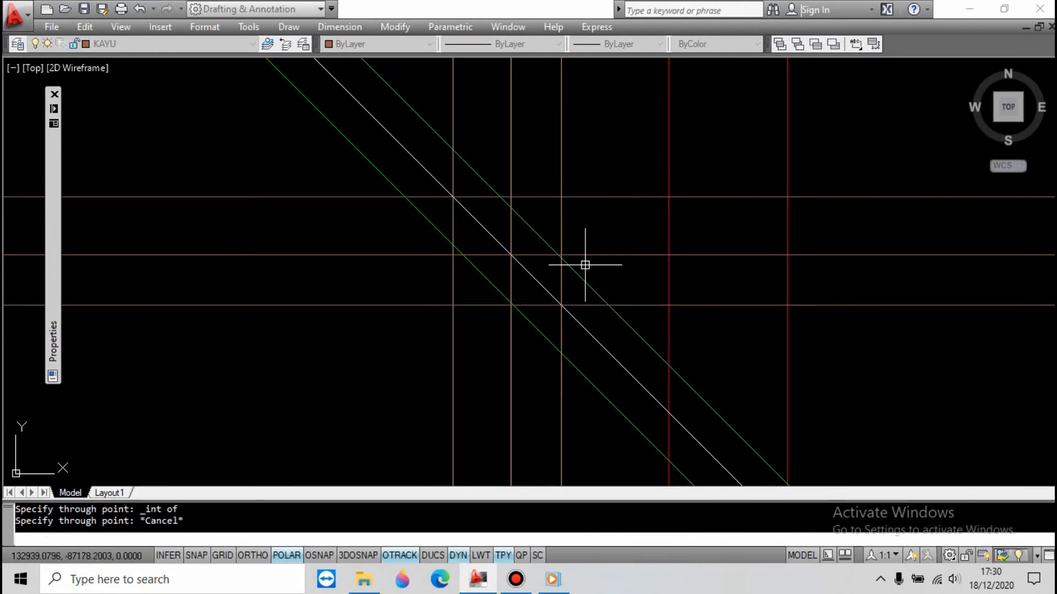
key("Escape")
Match the properties of a color 33 vertical purlin line onto the three horizontal construction lines
left_click(570, 184)
left_click(555, 179)
type("ma")
key("Return")
left_click(633, 183)
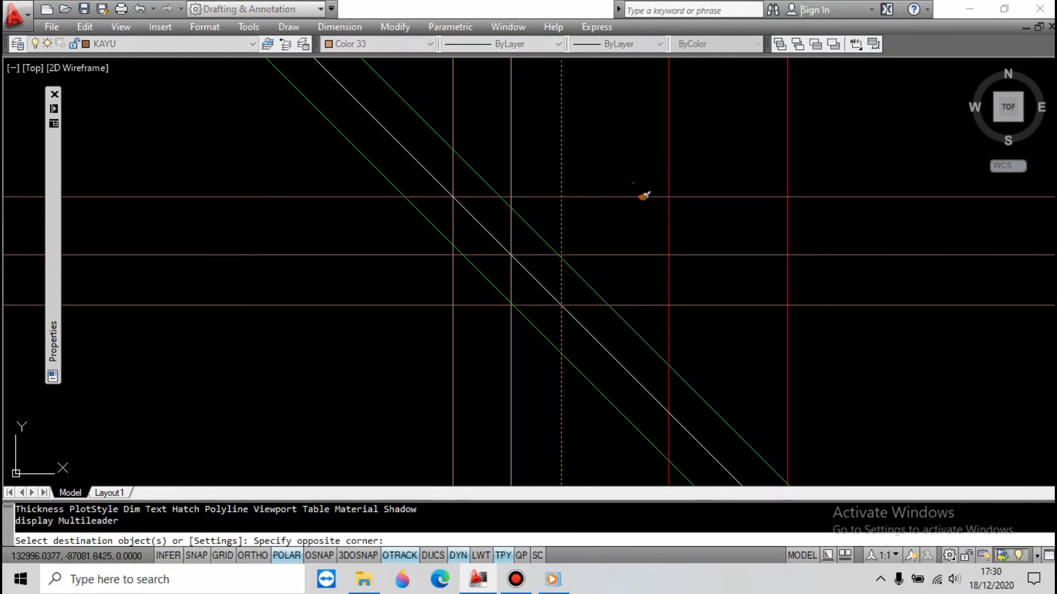
left_click(602, 268)
left_click(738, 297)
left_click(728, 324)
scroll(456, 322, "down", 6)
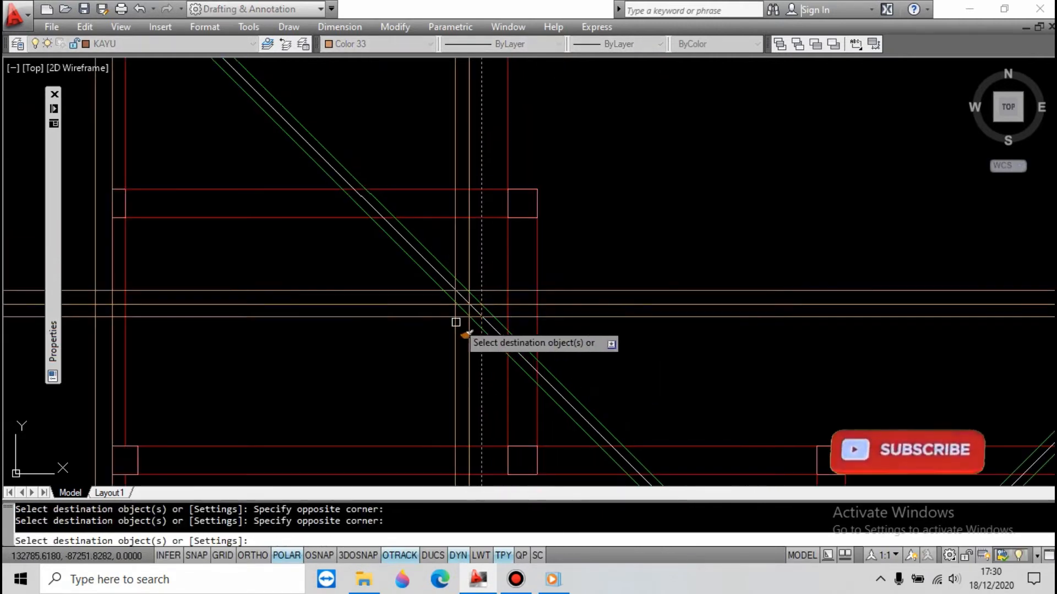
scroll(456, 322, "down", 5)
key("Escape")
key("Escape")
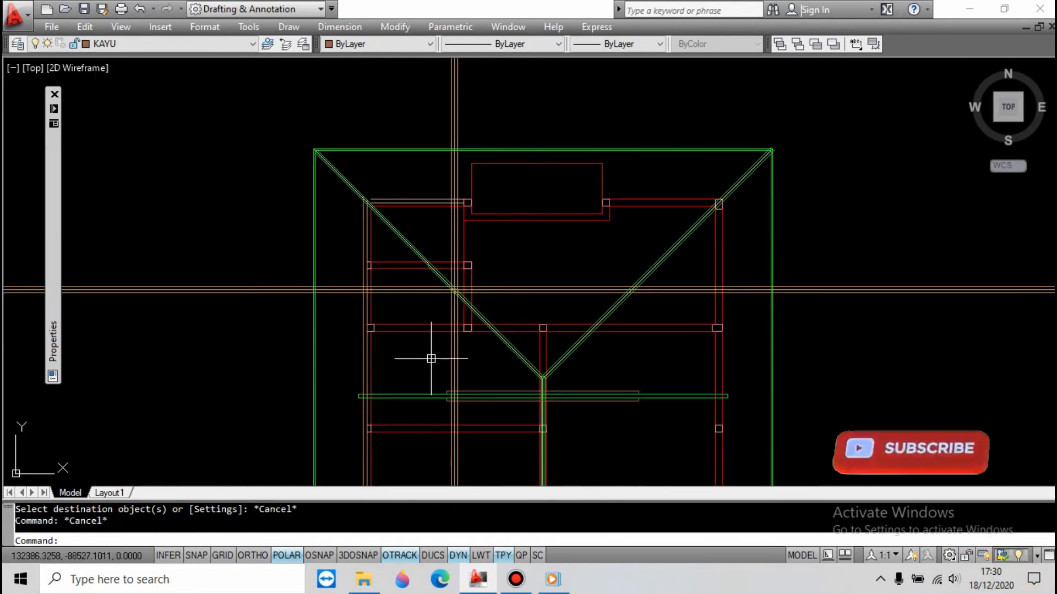
Mirror the three vertical purlin lines about the ridge's centreline, keeping the originals
scroll(433, 330, "up", 9)
scroll(468, 335, "down", 10)
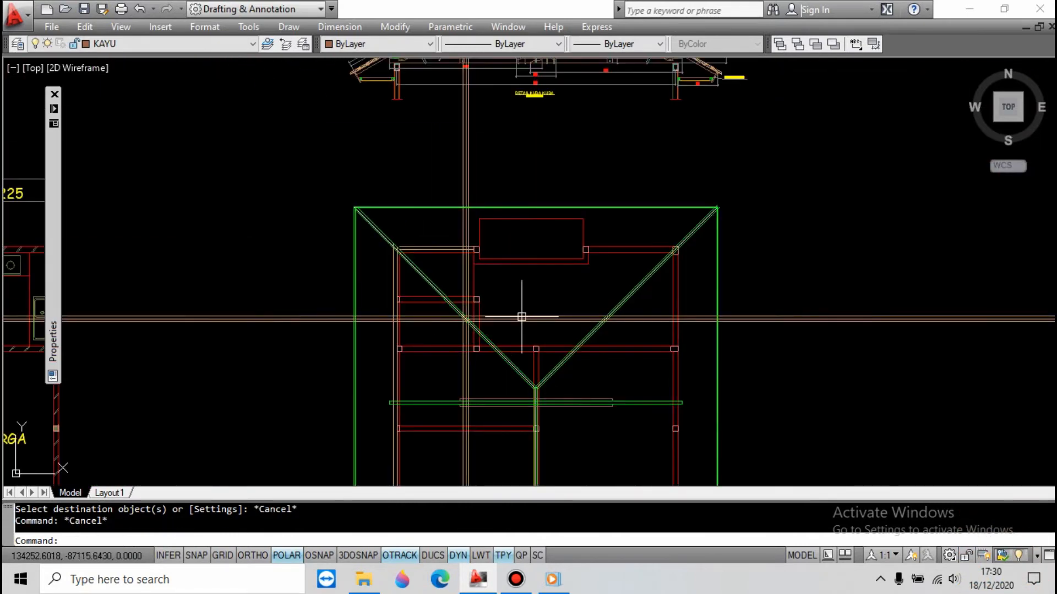
left_click(428, 172)
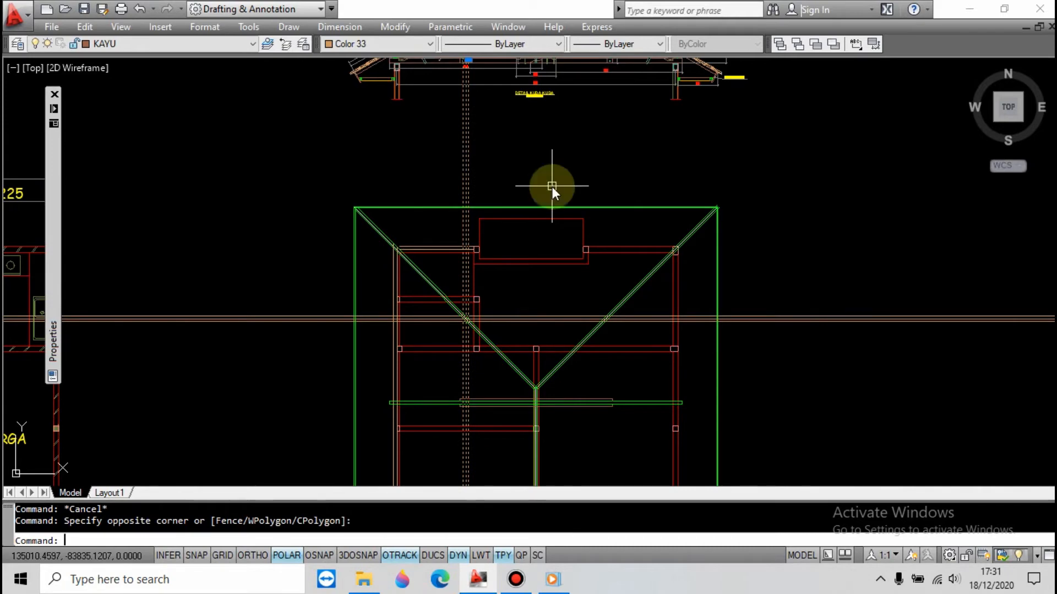
type("mi")
key("Return")
scroll(550, 190, "up", 5)
right_click(548, 193, "shift")
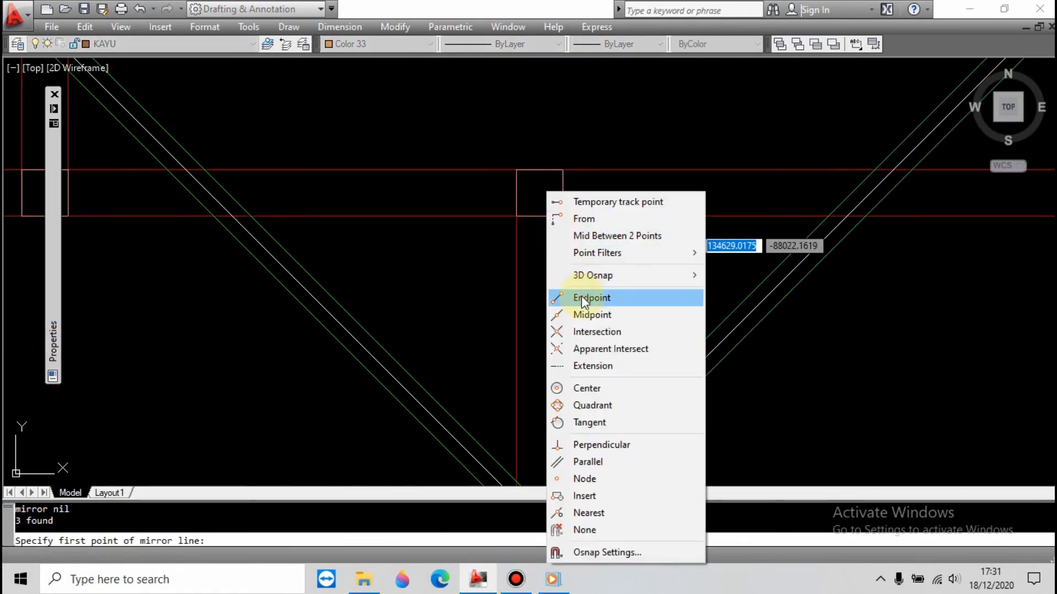
left_click(582, 297)
scroll(633, 264, "up", 6)
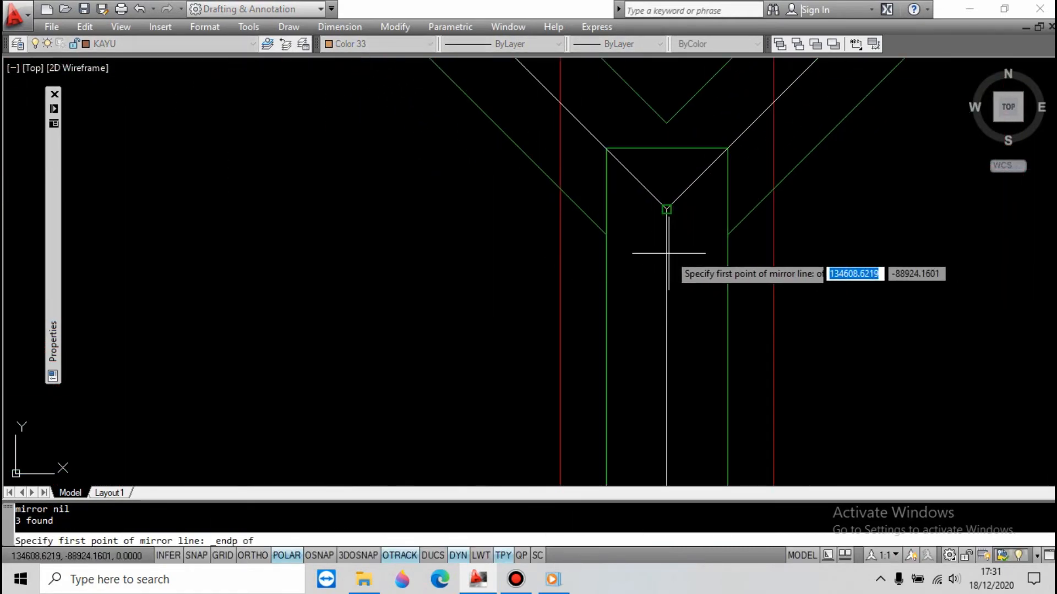
left_click(668, 254)
left_click(668, 273)
key("Return")
scroll(550, 312, "down", 8)
scroll(622, 297, "down", 5)
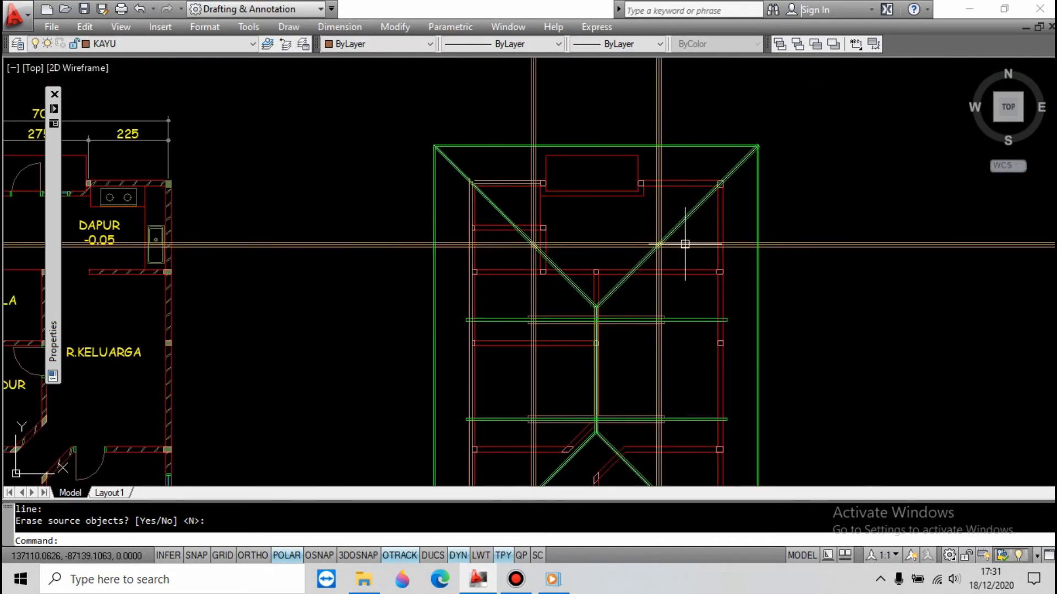
Chamfer the three vertical purlin lines with their matching horizontal lines into square corners at the left hip
scroll(696, 217, "up", 6)
scroll(504, 321, "up", 6)
key("Escape")
key("Escape")
scroll(774, 174, "down", 9)
scroll(542, 189, "up", 9)
type("cha")
key("Return")
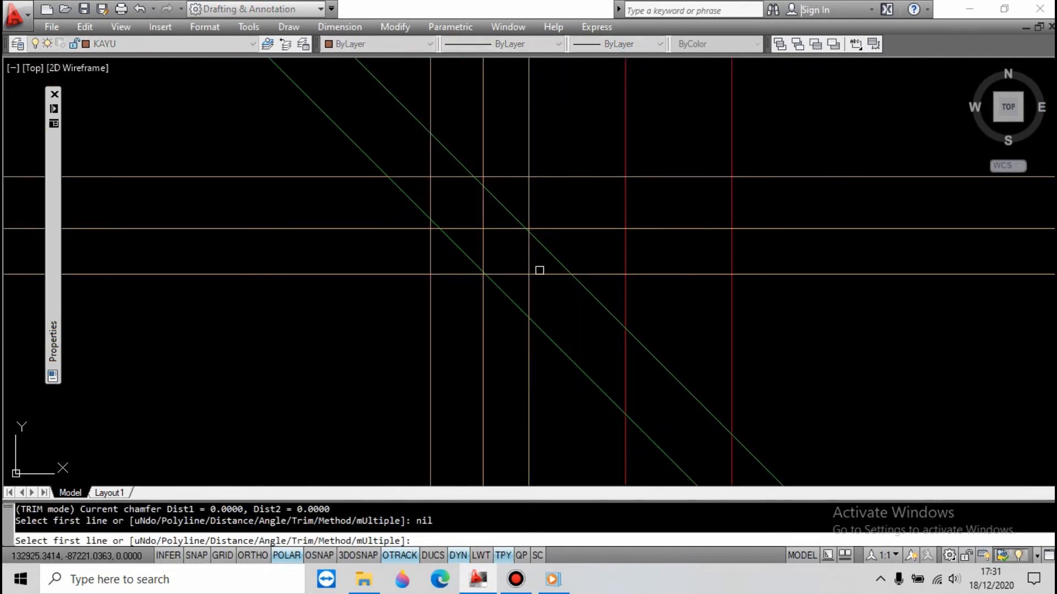
left_click(539, 271)
left_click(527, 283)
key("Return")
left_click(486, 233)
left_click(490, 229)
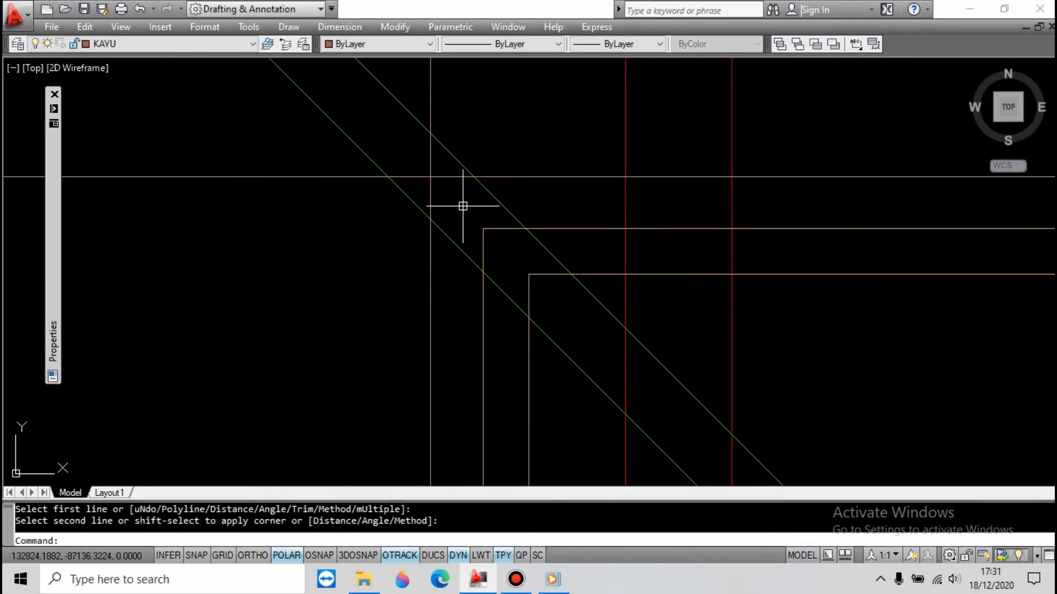
key("Return")
left_click(448, 176)
left_click(431, 194)
key("Escape")
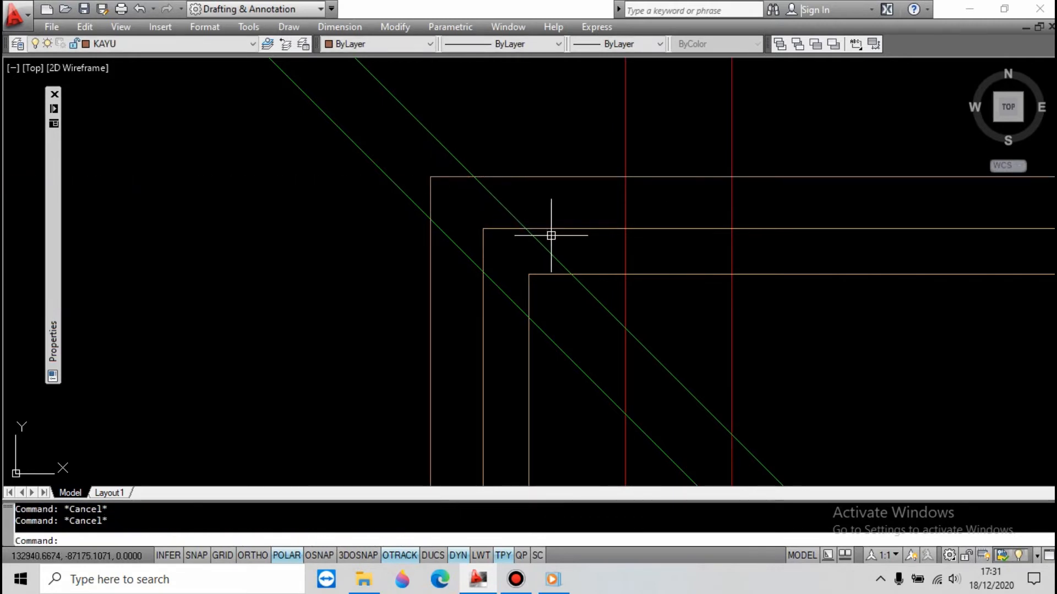
Trim the left hip rafter's upper edge between the inner and outer horizontal purlin lines
type("tr")
key("Return")
left_click(584, 274)
left_click(589, 197)
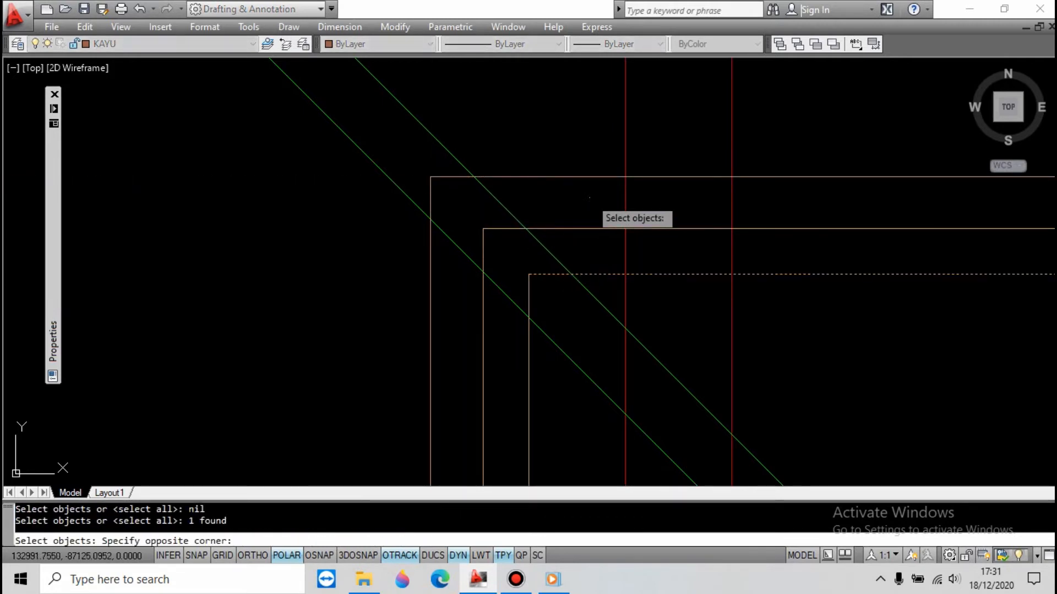
left_click(566, 148)
key("Return")
left_click(498, 200)
key("Return")
Trim the left hip rafter's lower edge between the outer and inner vertical purlin lines
key("Return")
left_click(453, 279)
left_click(421, 302)
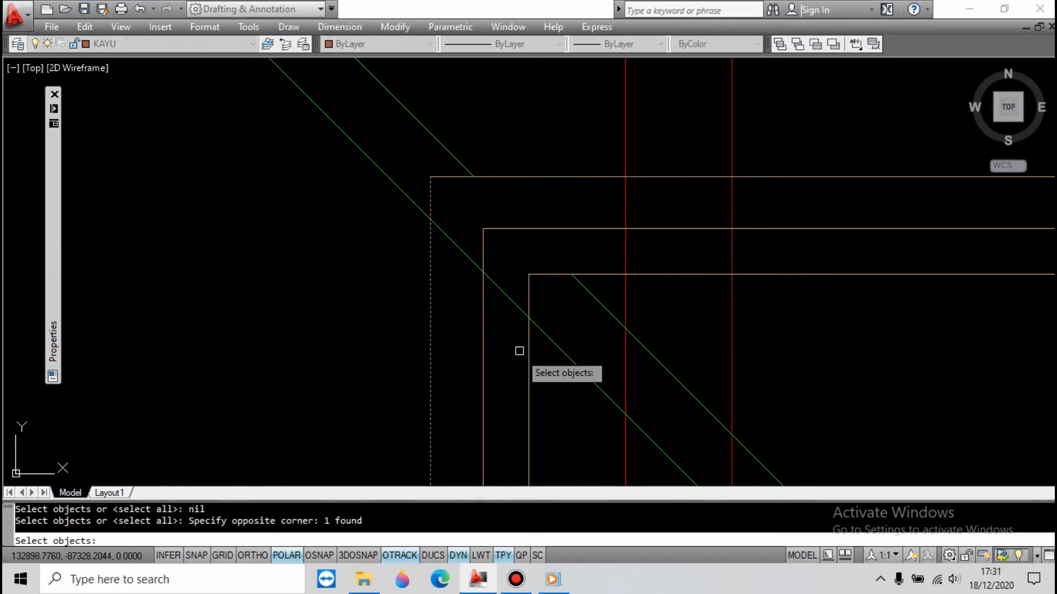
left_click(526, 385)
key("Return")
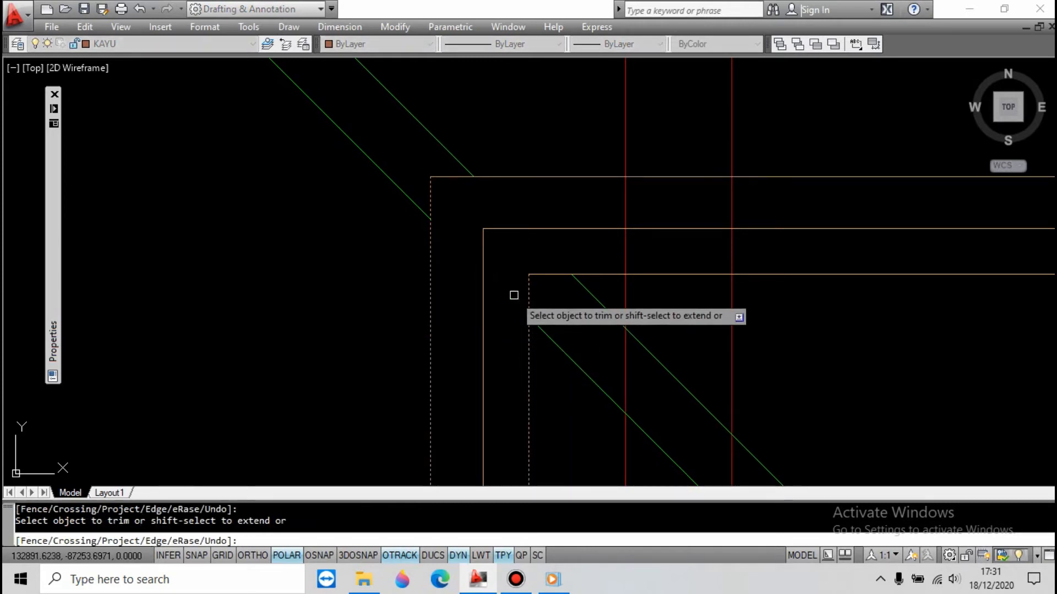
key("Escape")
Extend both ridge beam edges up to the outer line of the wall plate at the rear of the roof plan
scroll(427, 220, "down", 3)
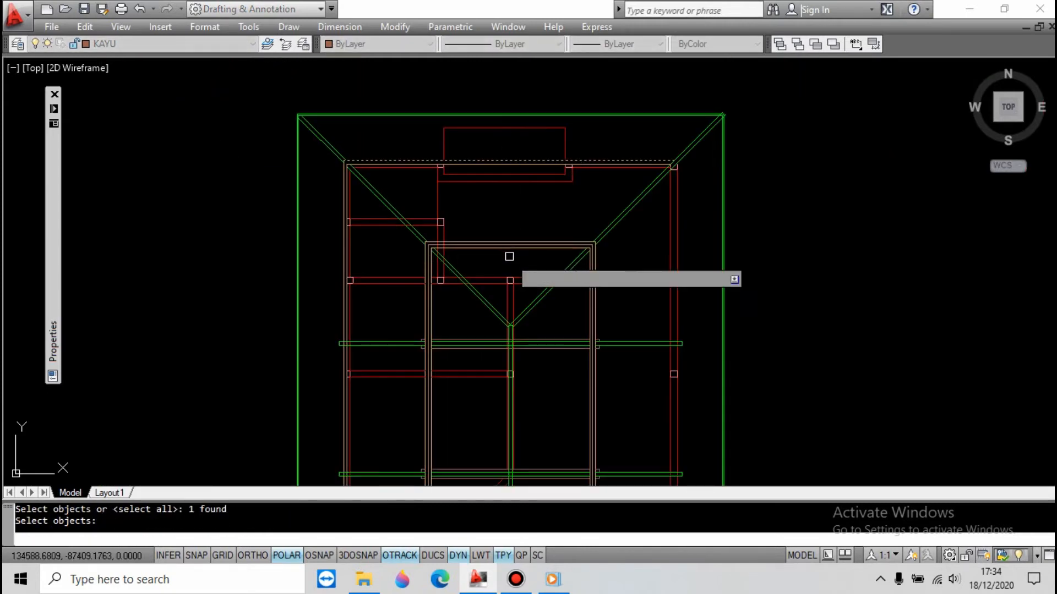
key("Return")
scroll(521, 361, "up", 6)
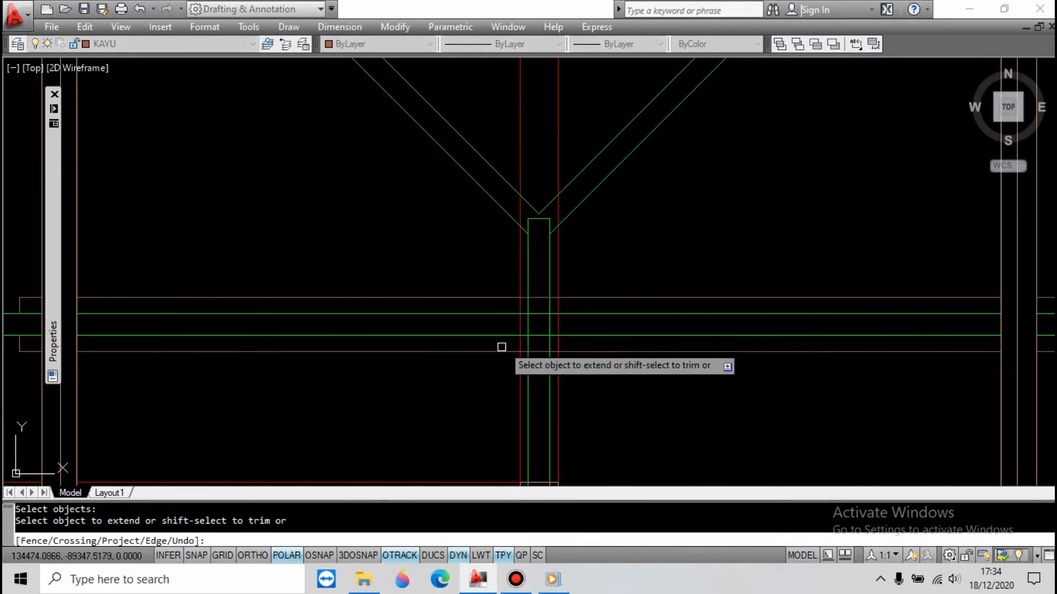
left_click(549, 265)
key("Escape")
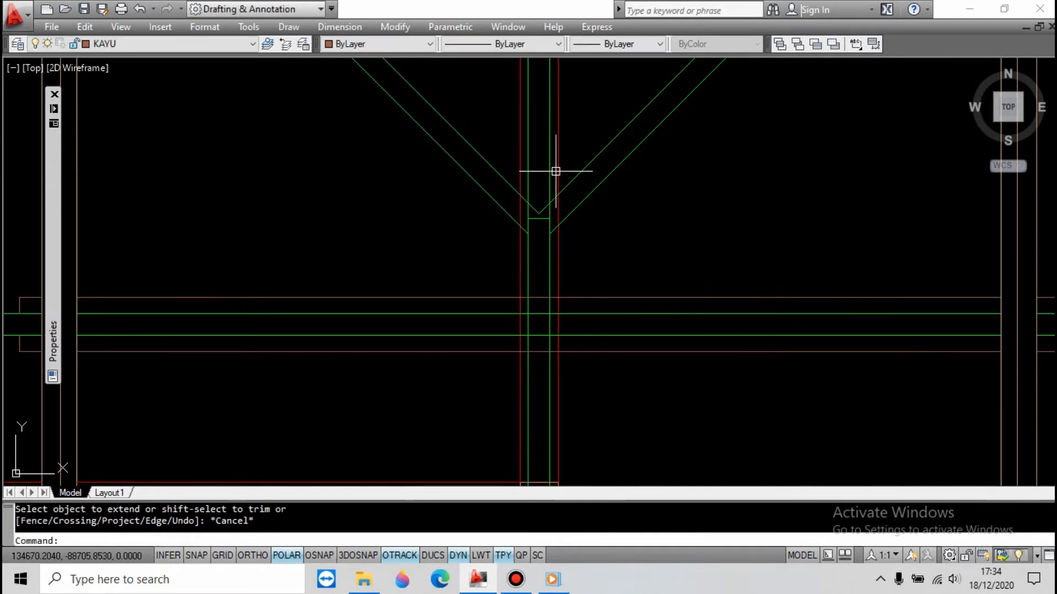
scroll(554, 169, "up", 6)
type("tr")
key("Return")
left_click(617, 206)
left_click(593, 260)
key("Escape")
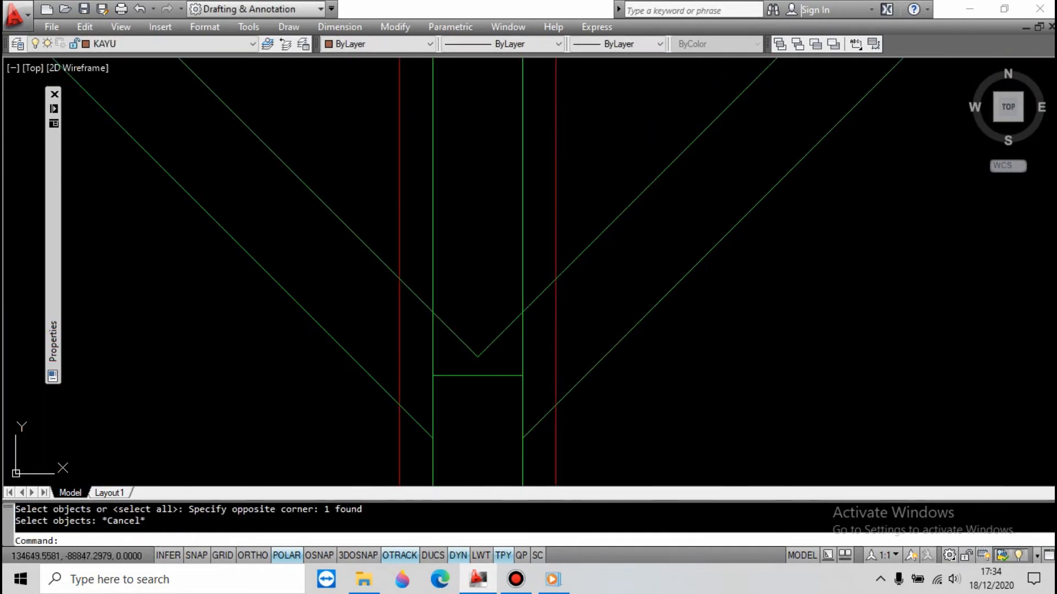
Trim the two extended vertical lines between the inner hip rafter edges and the ridge beam's end line
key("Return")
left_click(503, 330)
left_click(458, 360)
left_click(448, 380)
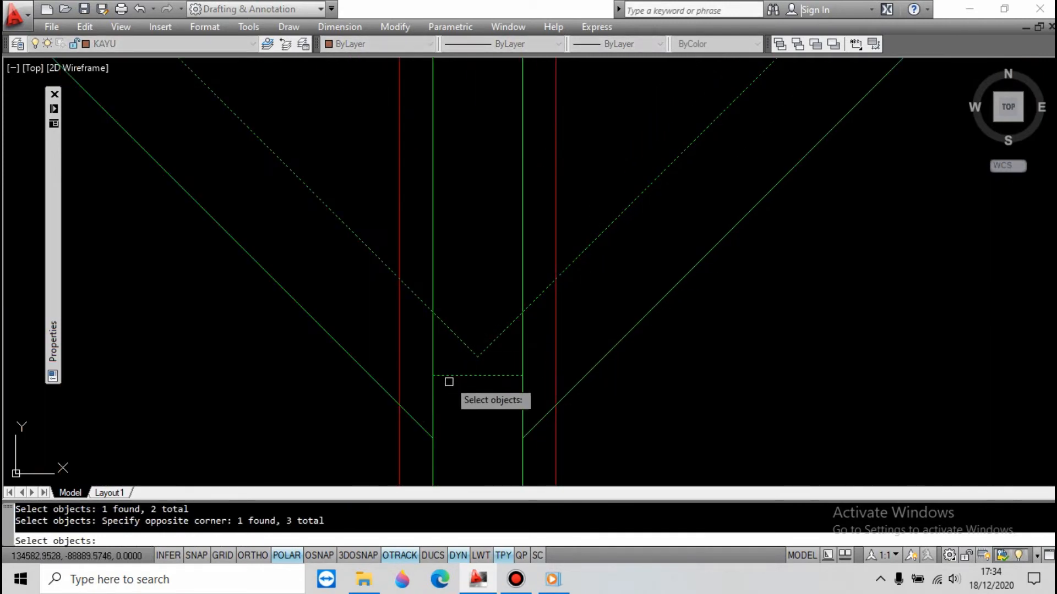
key("Return")
left_click(449, 379)
left_click(427, 345)
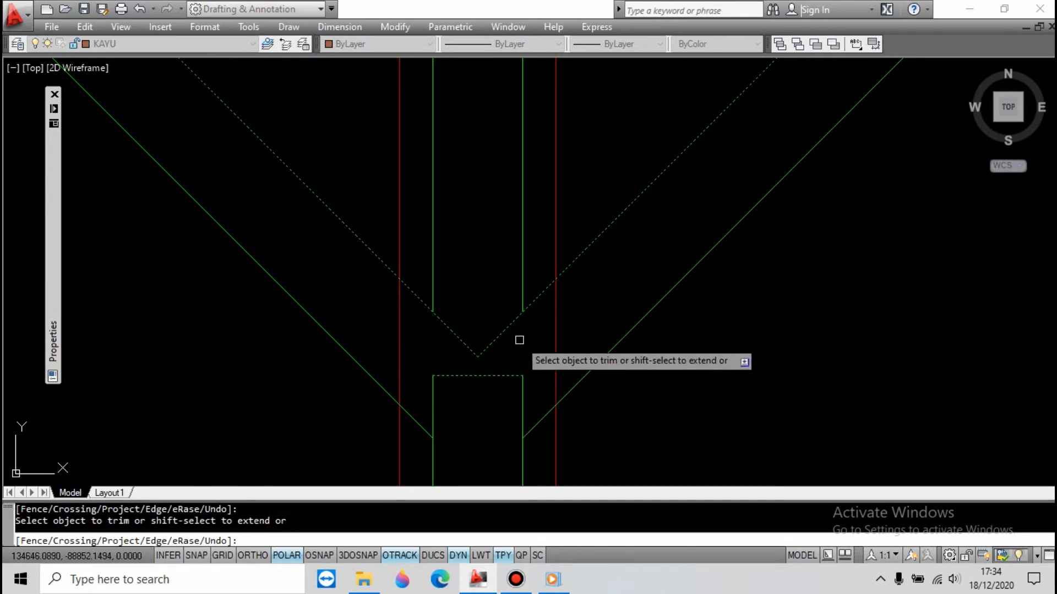
key("Escape")
Copy the outer line of the rear wall plate straight upward by 50
scroll(484, 385, "down", 8)
scroll(474, 399, "down", 4)
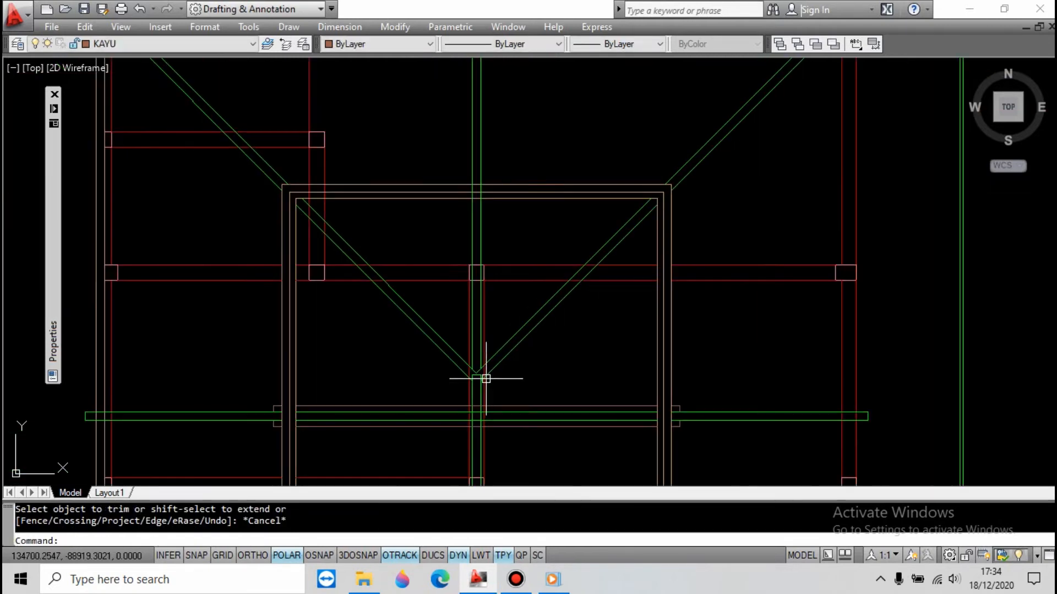
scroll(471, 184, "up", 6)
scroll(538, 171, "down", 2)
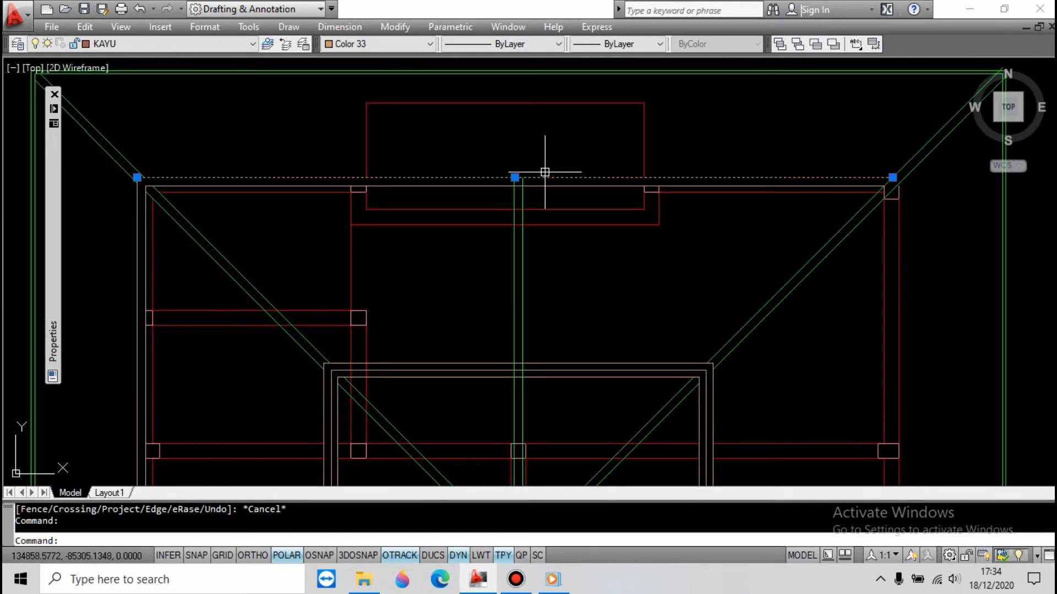
type("co")
key("space")
left_click(545, 163)
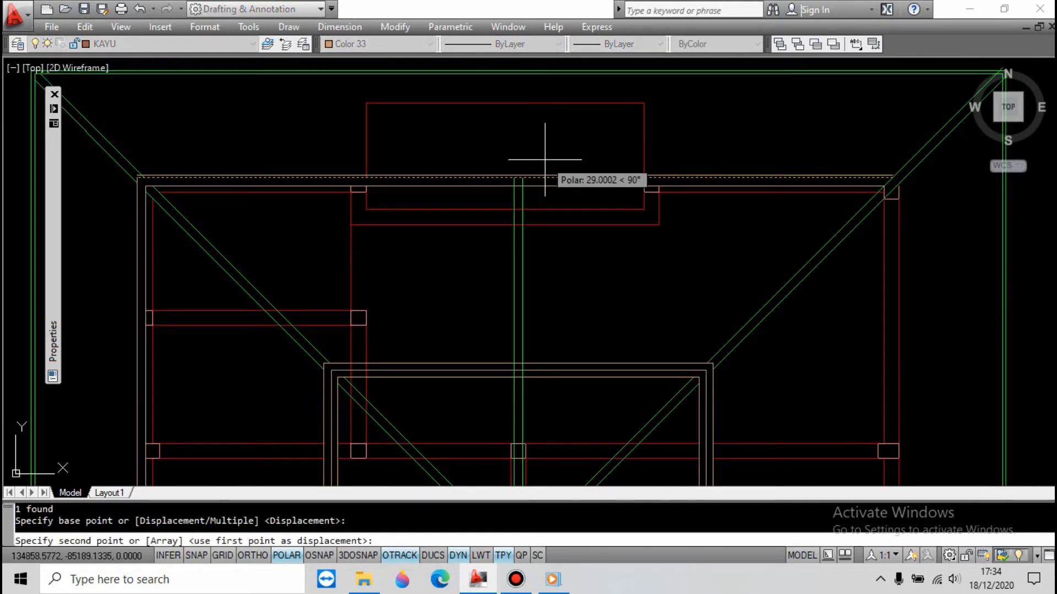
type("50")
key("Return")
key("Escape")
Extend the left edge of the central vertical timber to the copied line above the wall plate
scroll(537, 165, "up", 3)
type("ex")
key("space")
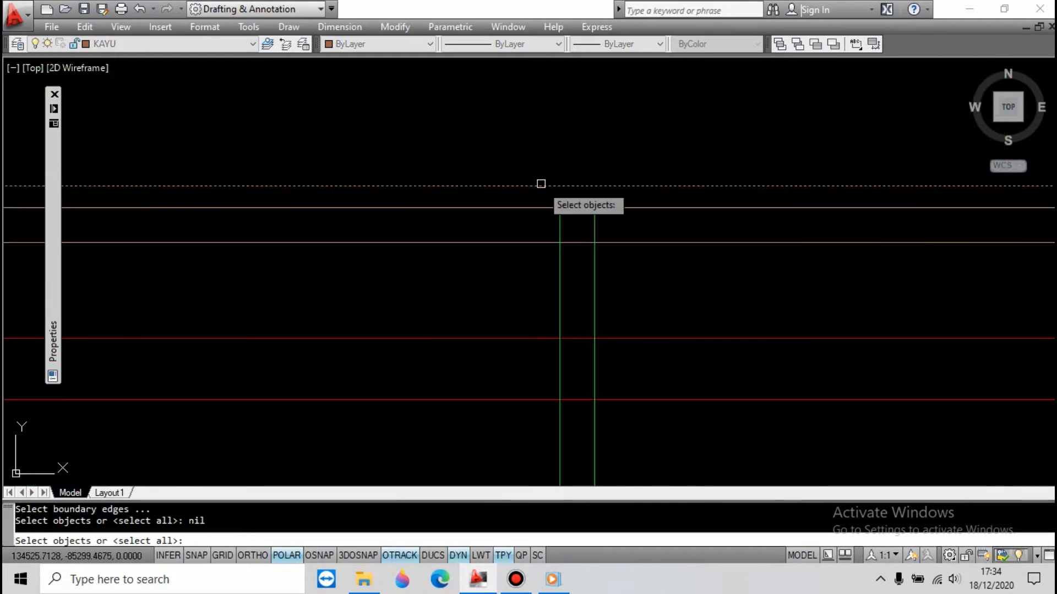
left_click(541, 184)
key("space")
left_click(533, 257)
left_click(588, 289)
key("Escape")
Extend the right edge of the central vertical timber to the same copied line
key("space")
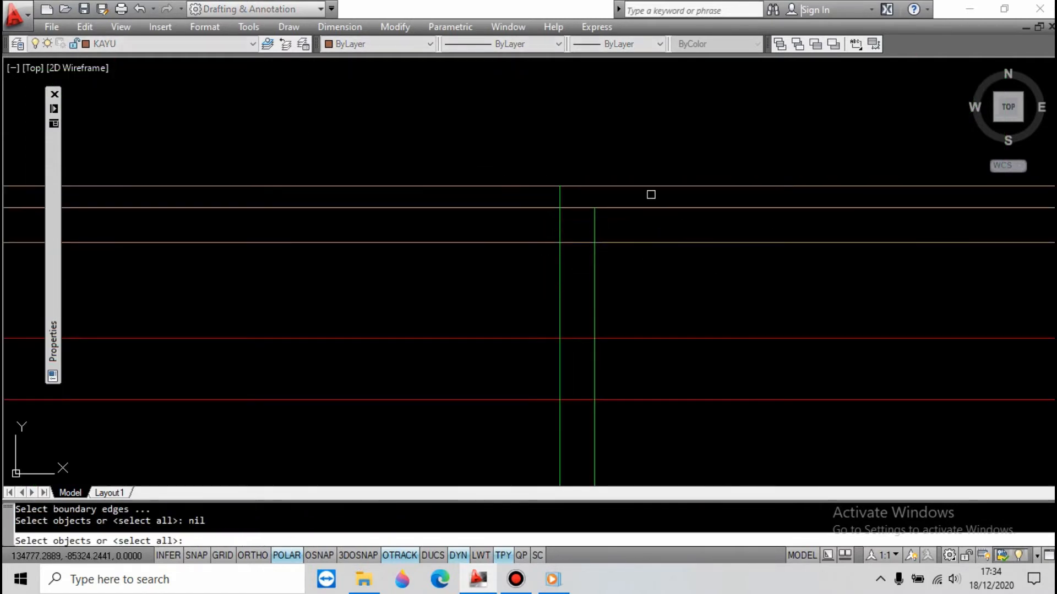
left_click(648, 177)
left_click(633, 189)
key("space")
left_click(620, 266)
left_click(580, 302)
key("Escape")
Trim the copied line on both sides of the central vertical timber, leaving only its end cap
type("tr")
key("space")
scroll(605, 174, "up", 3)
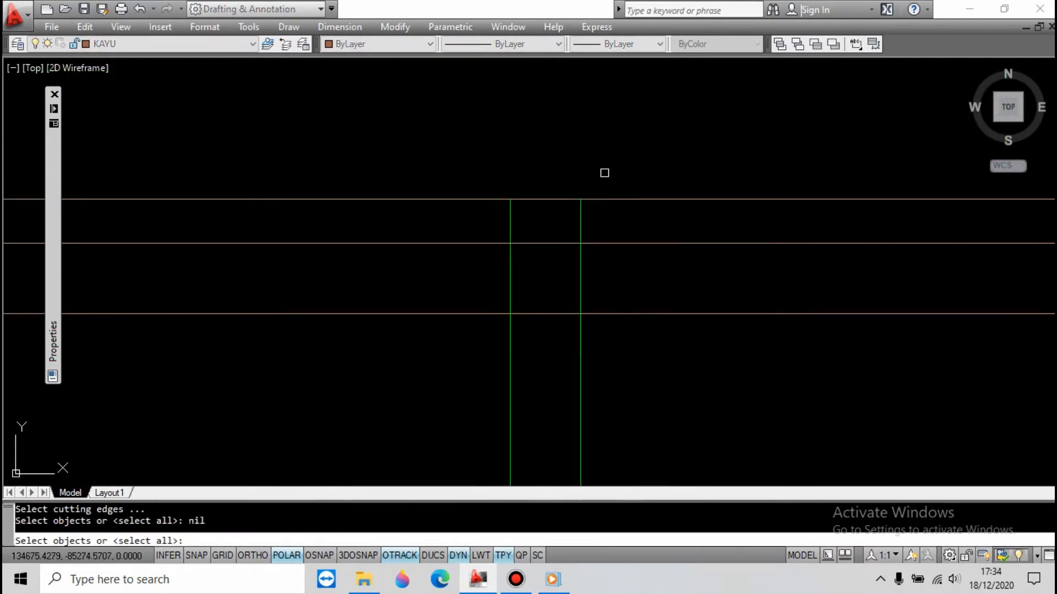
left_click(596, 220)
left_click(389, 223)
key("space")
left_click(461, 212)
left_click(455, 196)
left_click(639, 189)
key("Escape")
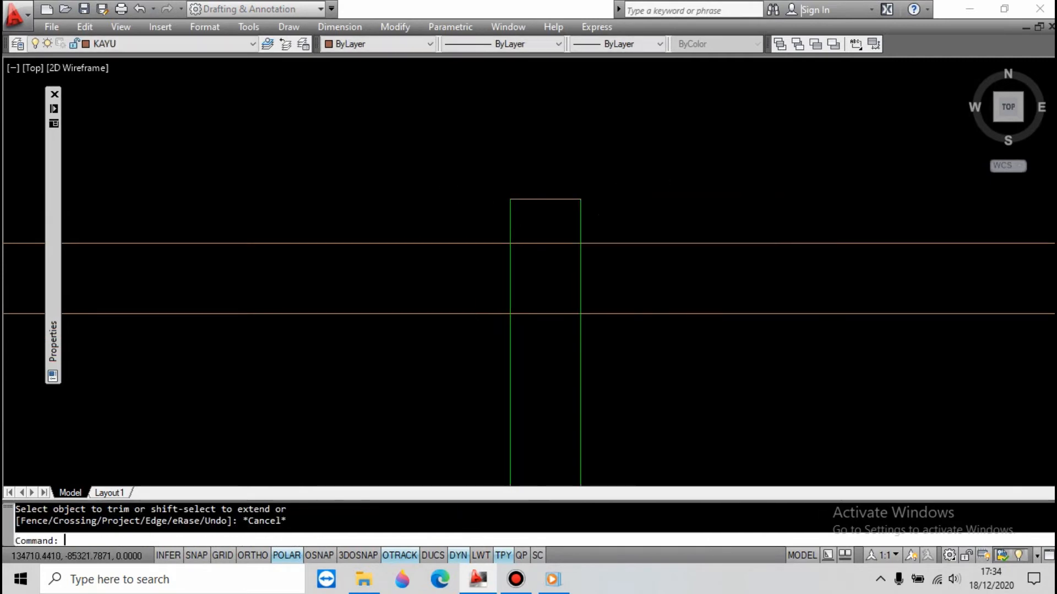
Trim both edges of the central vertical timber where they pass between the two rear wall plate lines
scroll(586, 170, "down", 5)
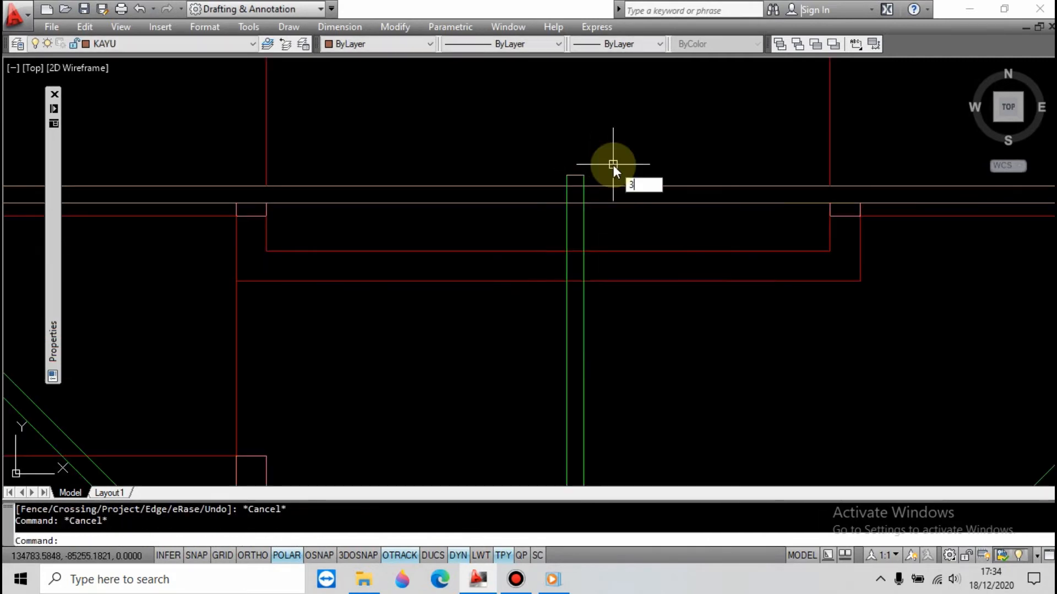
type("3")
key("space")
scroll(607, 171, "up", 3)
left_click(605, 168)
left_click(587, 248)
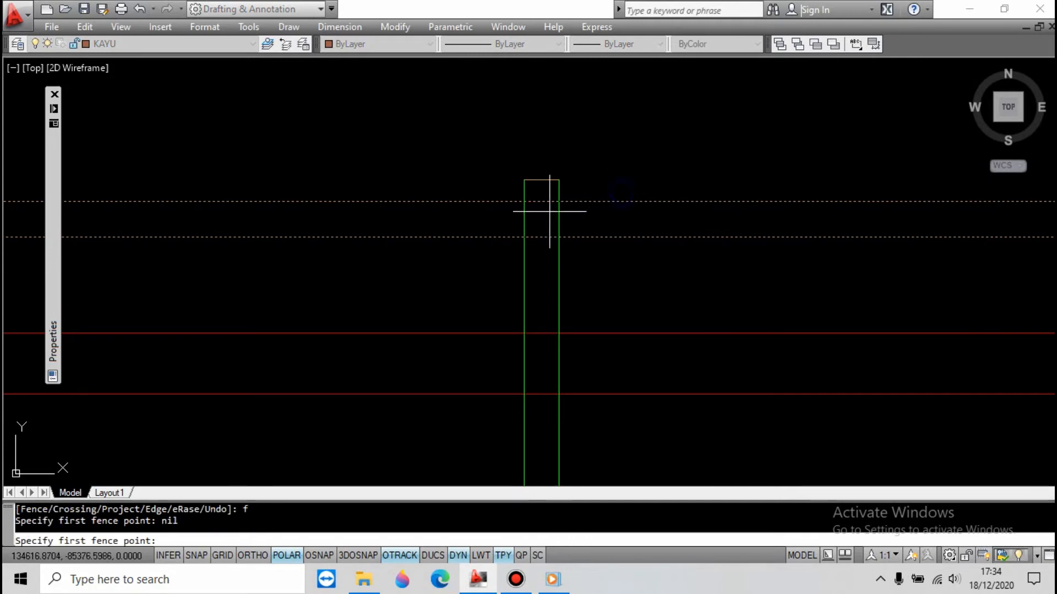
scroll(580, 220, "down", 2)
left_click(528, 218)
left_click(611, 222)
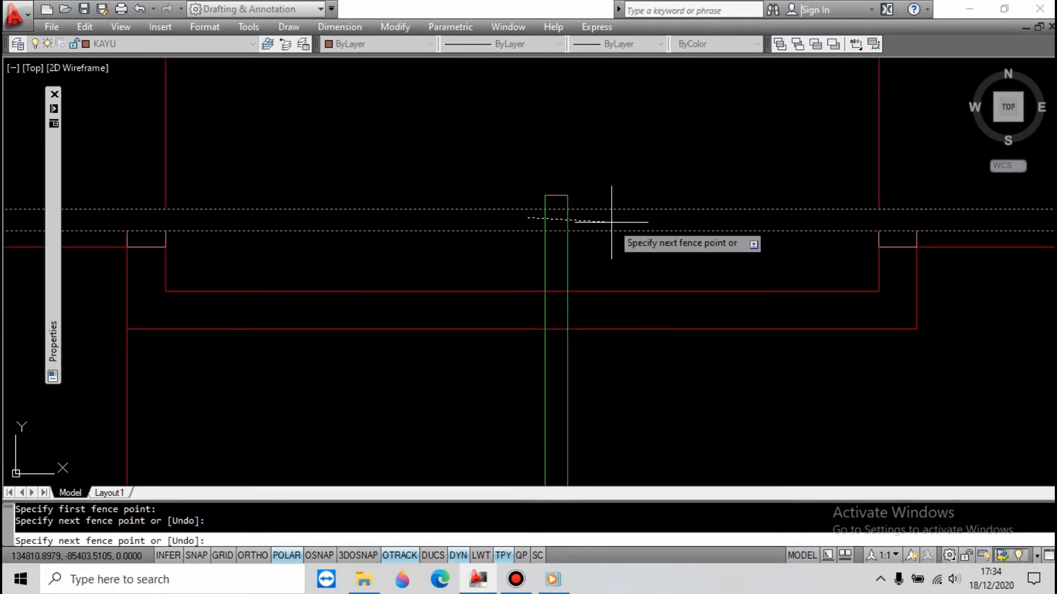
key("space")
key("Escape")
scroll(569, 180, "down", 6)
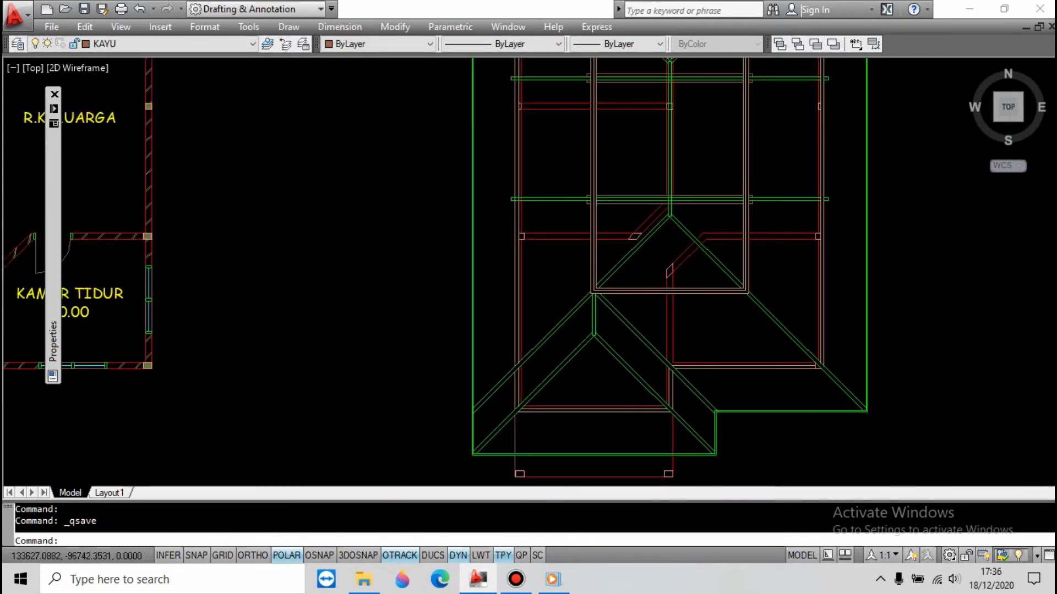
Copy the three vertical lines of the main roof's west purlin down and outward across the front wing's hips
scroll(595, 234, "up", 3)
left_click(609, 253)
left_click(583, 259)
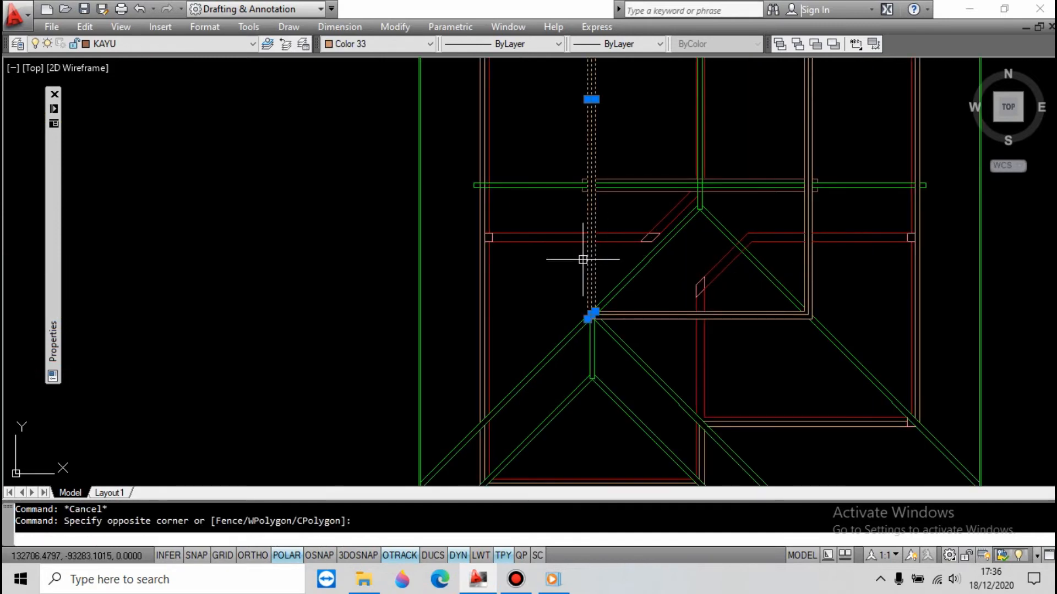
scroll(647, 176, "down", 8)
type("co")
key("space")
scroll(650, 203, "up", 6)
left_click(654, 228)
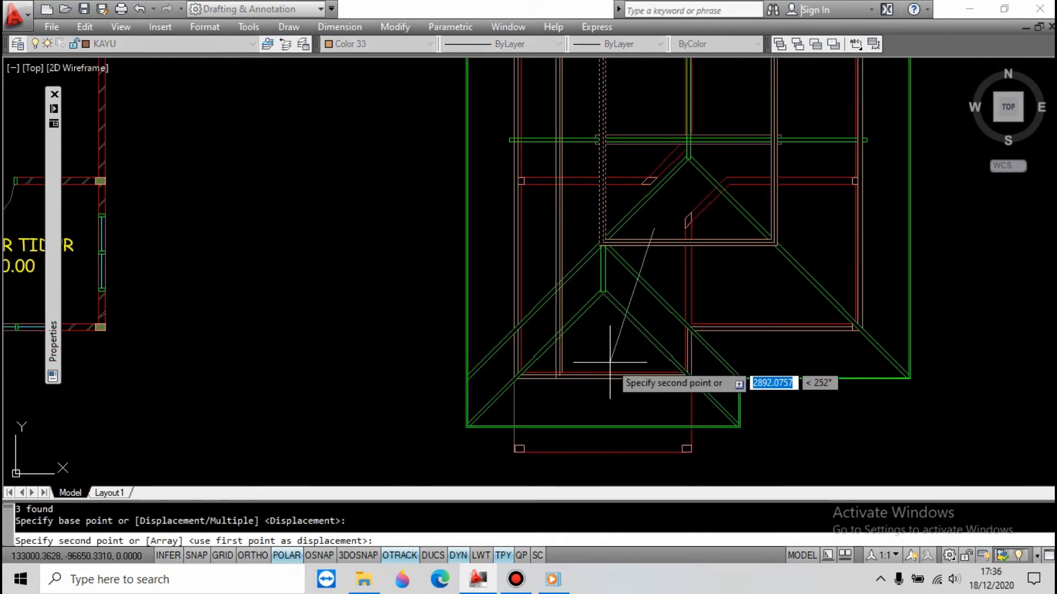
left_click(610, 362)
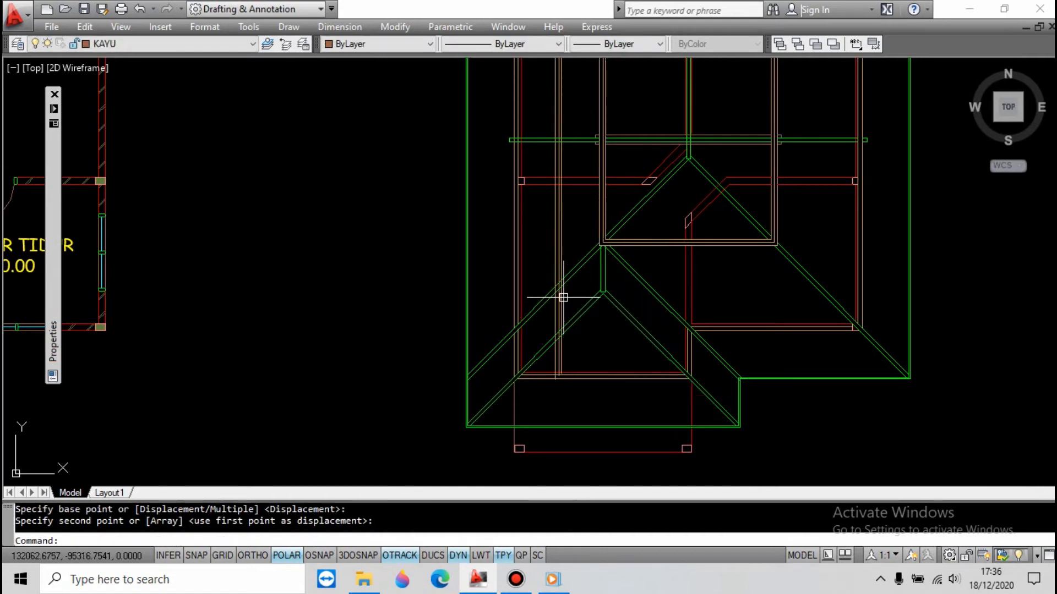
key("Escape")
scroll(568, 282, "up", 5)
type("tr")
key("space")
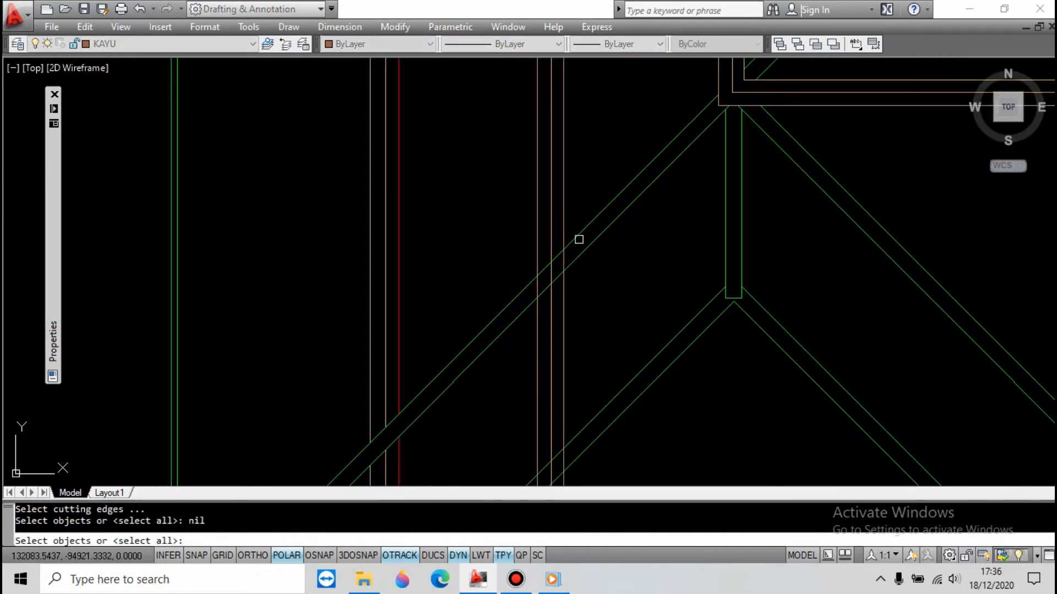
left_click(577, 237)
key("Escape")
Offset the upper edge of the front wing's west valley rafter by 100 on its outer side
type("o")
key("space")
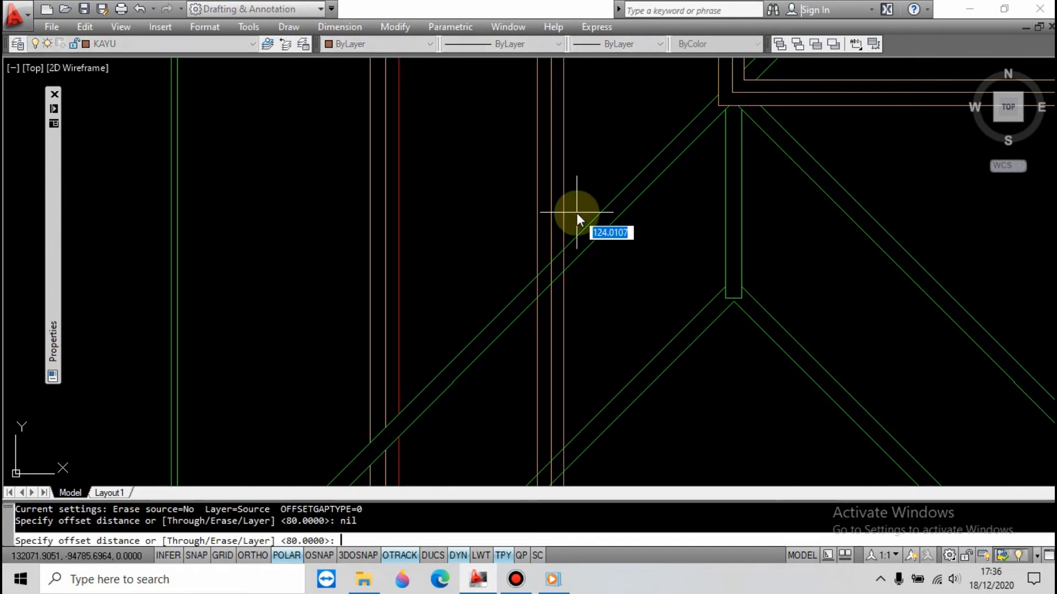
type("100")
key("Return")
left_click(578, 229)
left_click(578, 220)
key("Escape")
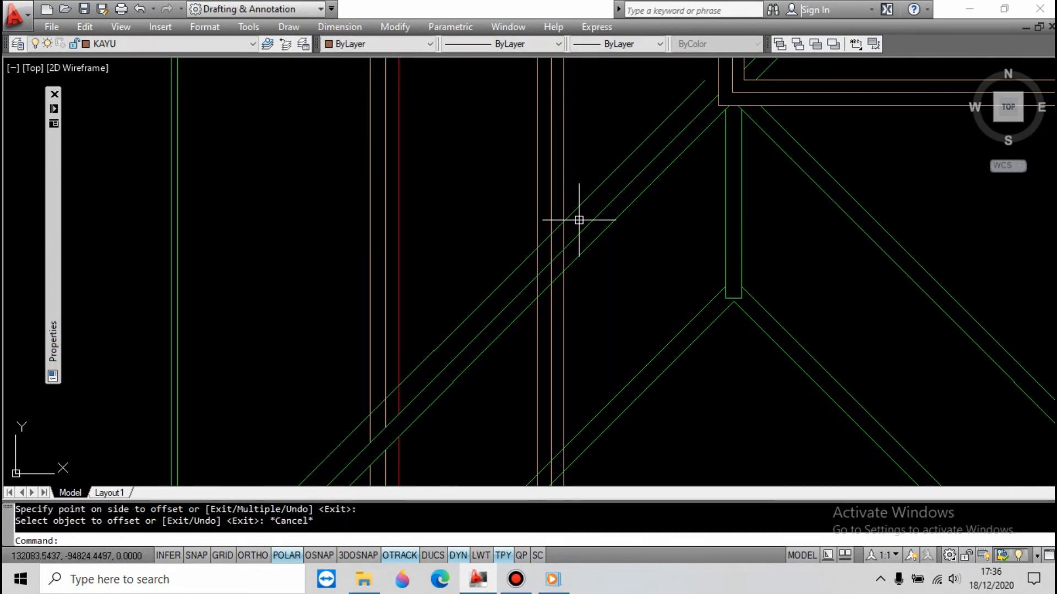
Trim the three copied purlin lines above the line offset from the valley rafter
type("tr")
key("space")
scroll(571, 216, "up", 3)
key("space")
left_click_drag(563, 196, 473, 158)
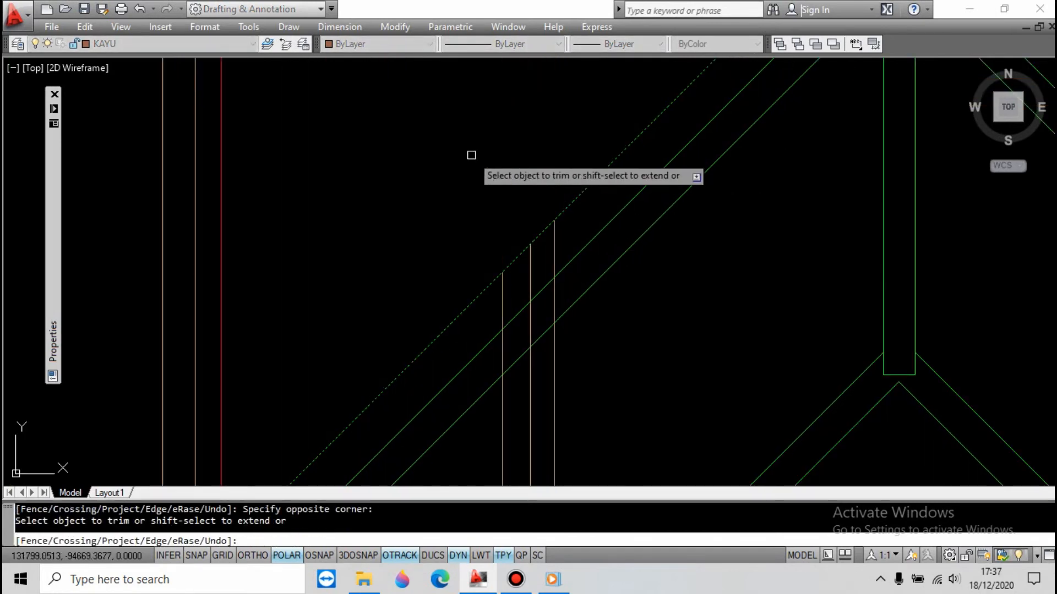
key("Escape")
Trim the offset line on both sides of the copied purlin, leaving only its slanted end cap
type("tr")
left_click(515, 293)
left_click(497, 291)
key("space")
left_click(490, 281)
key("Escape")
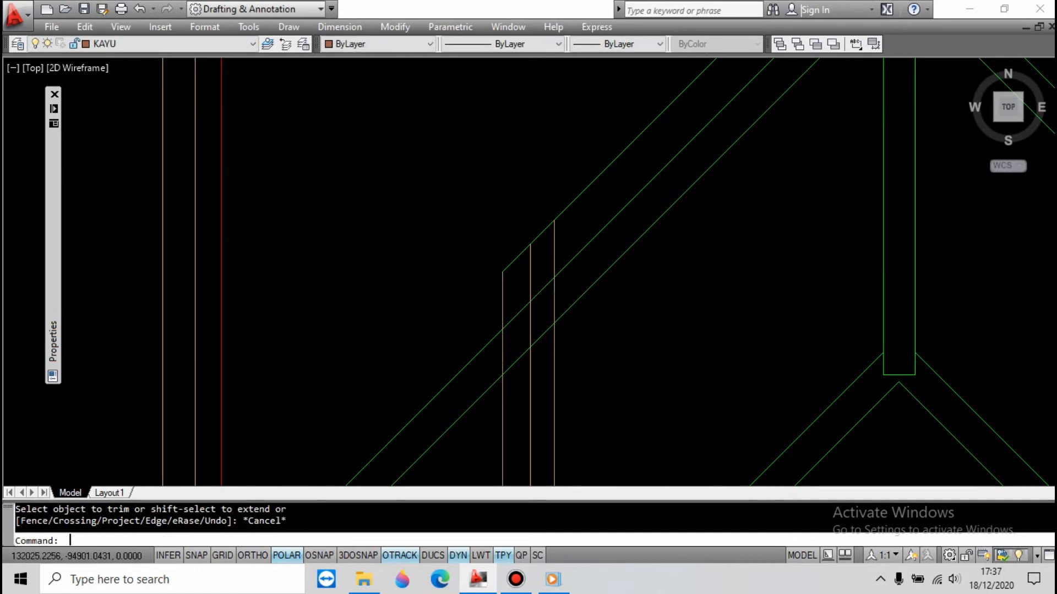
key("space")
left_click(554, 234)
key("space")
left_click(563, 211)
scroll(563, 204, "down", 4)
scroll(581, 230, "down", 3)
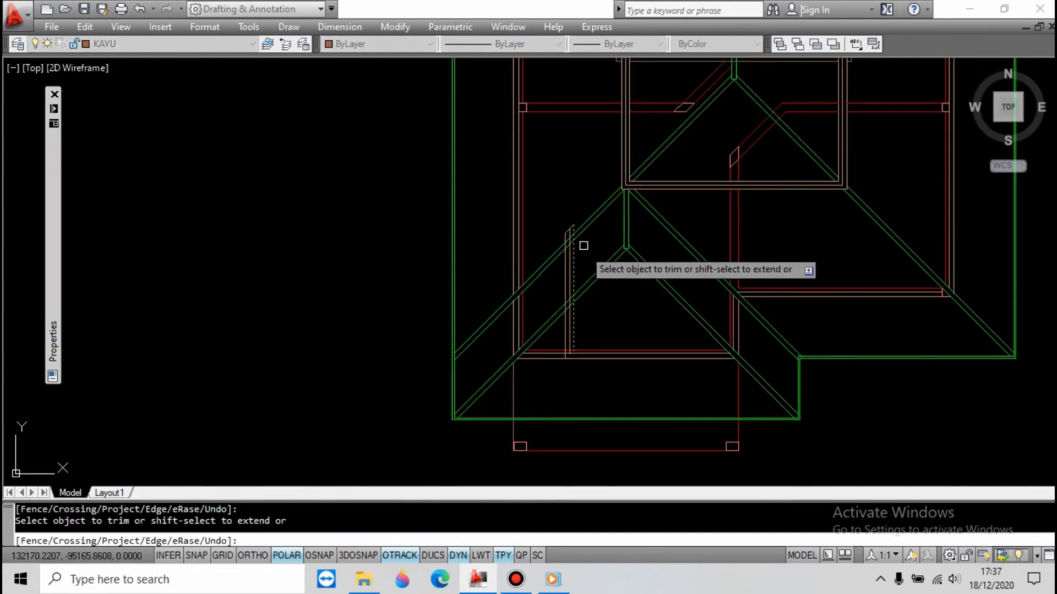
scroll(581, 291, "up", 3)
key("Escape")
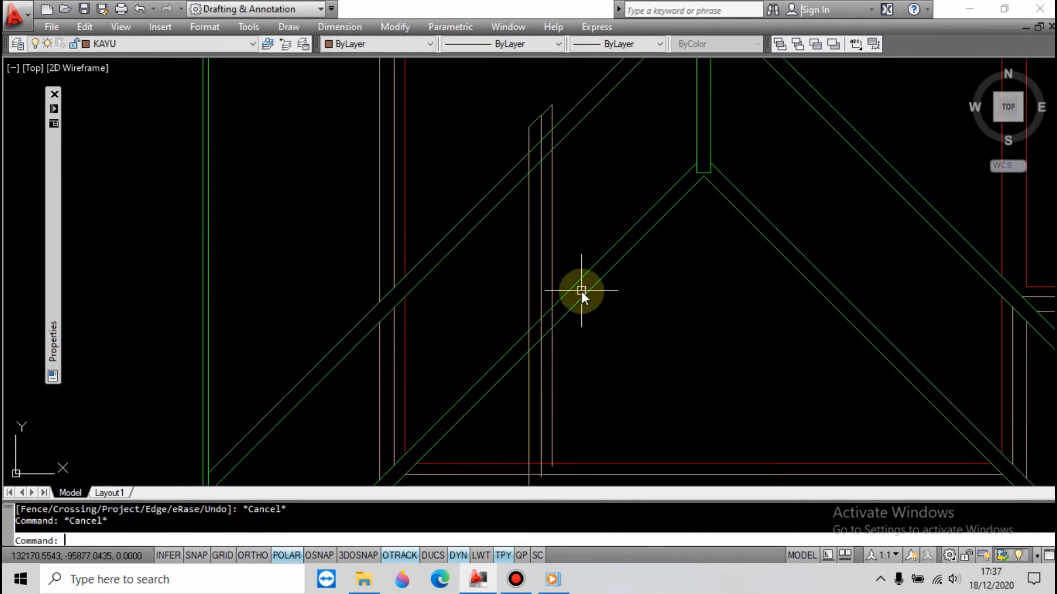
Trim the rafter edges where they cross between the outer lines of the front wing's purlin
key("Return")
scroll(547, 338, "up", 4)
key("Escape")
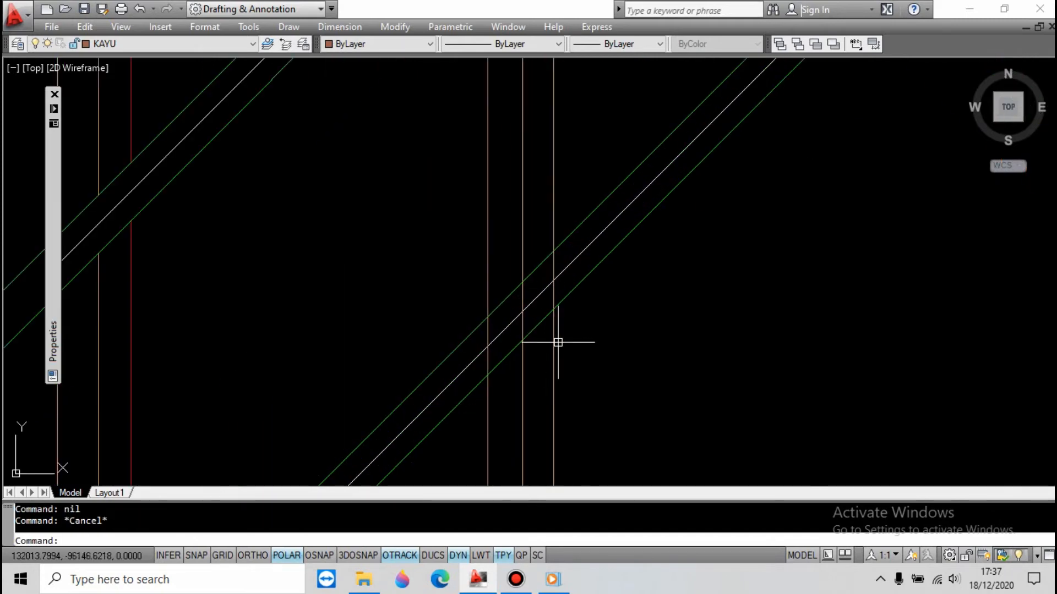
type("tr")
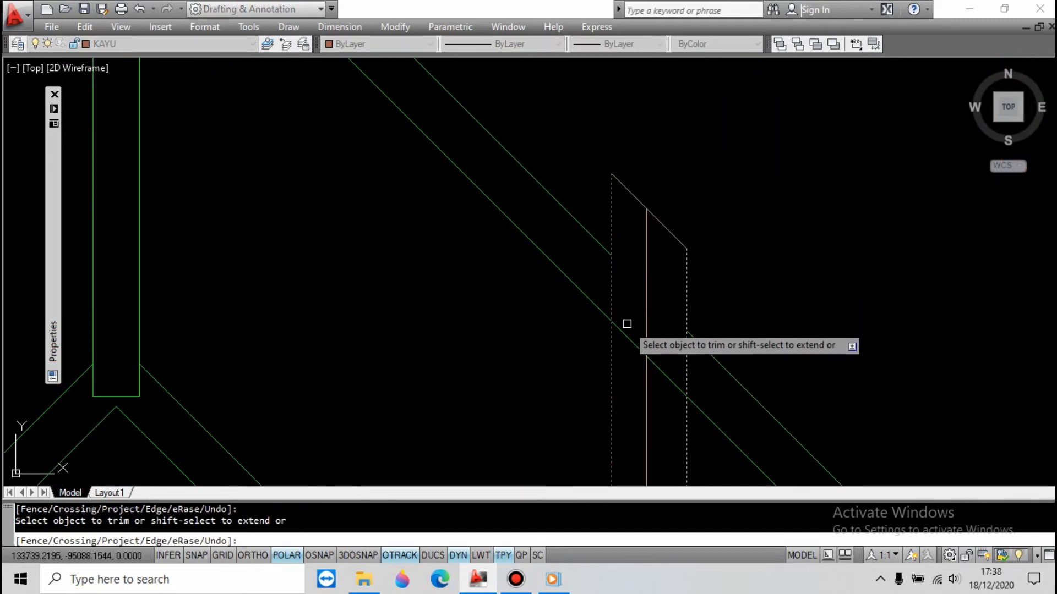
scroll(652, 253, "down", 5)
key("Escape")
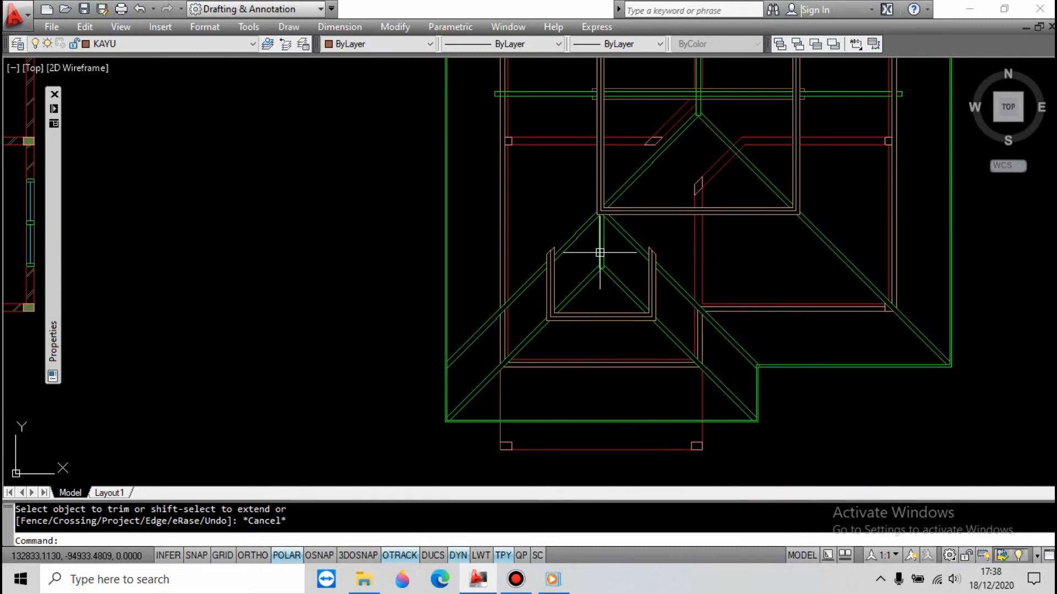
Offset the rear and east inner wall lines at the northeast corner inward by 1500 as guide lines
scroll(600, 253, "down", 4)
scroll(679, 222, "up", 3)
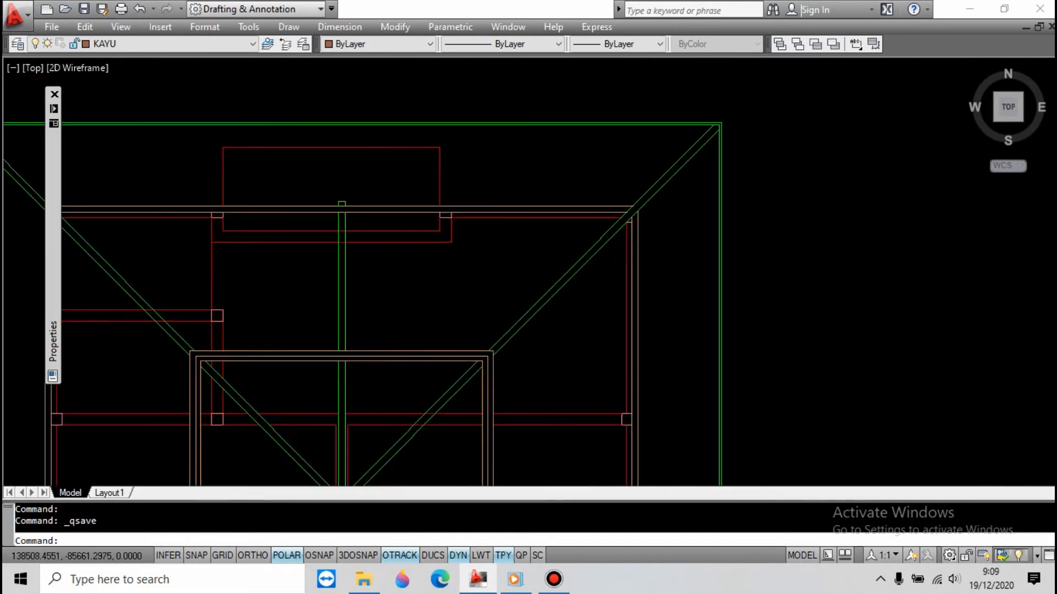
scroll(606, 228, "up", 3)
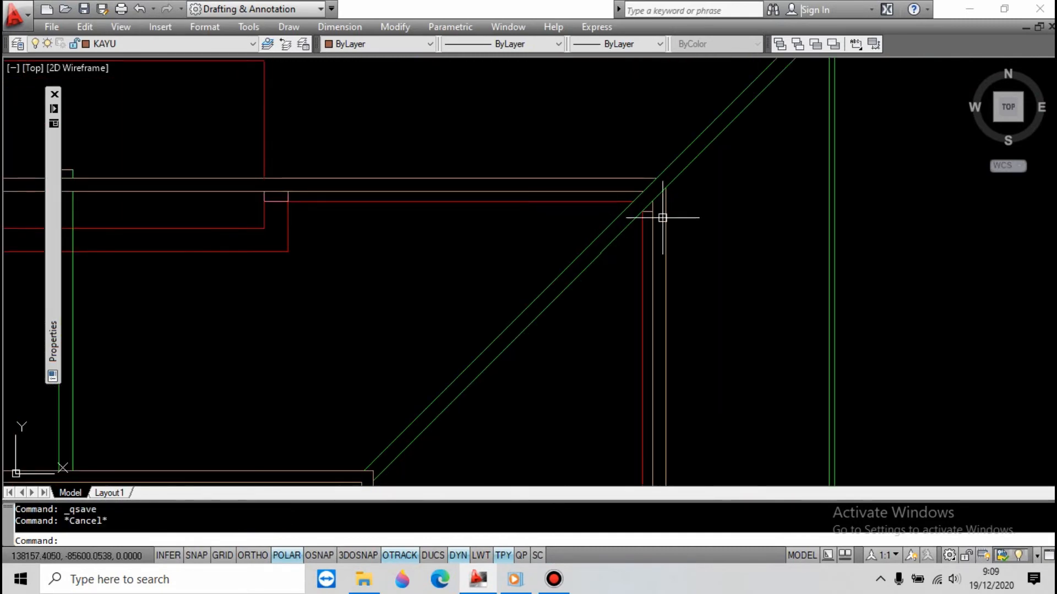
key("Return")
type("1")
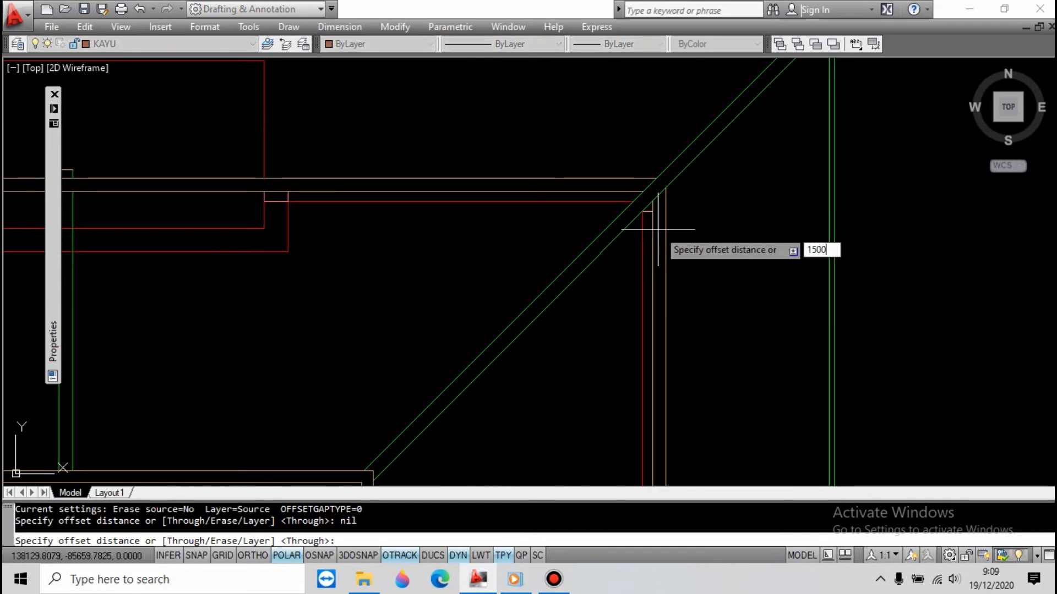
type("500")
key("Return")
left_click(593, 198)
left_click(674, 263)
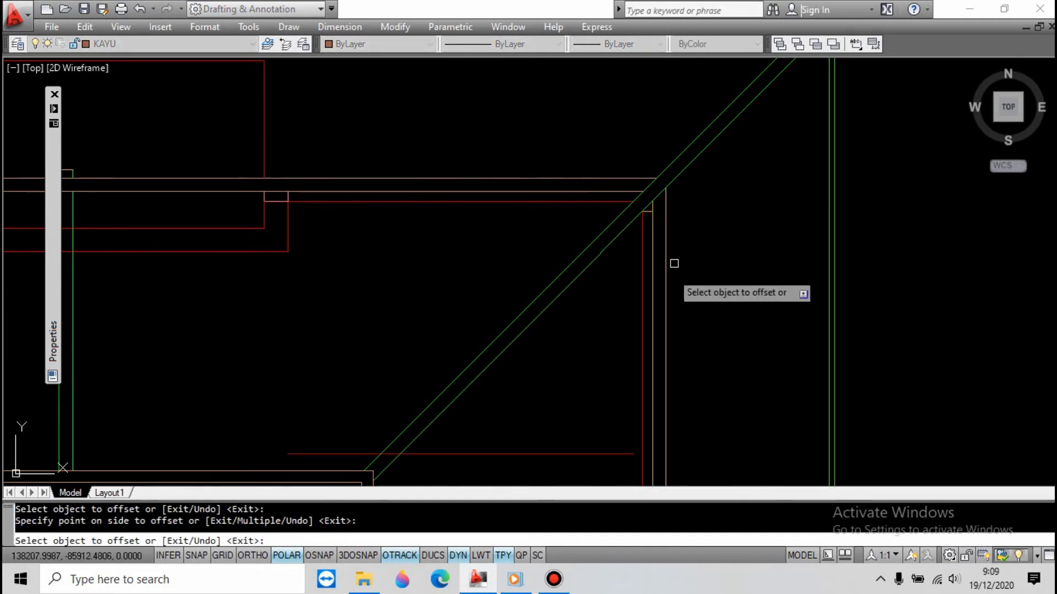
scroll(633, 182, "down", 3)
key("Escape")
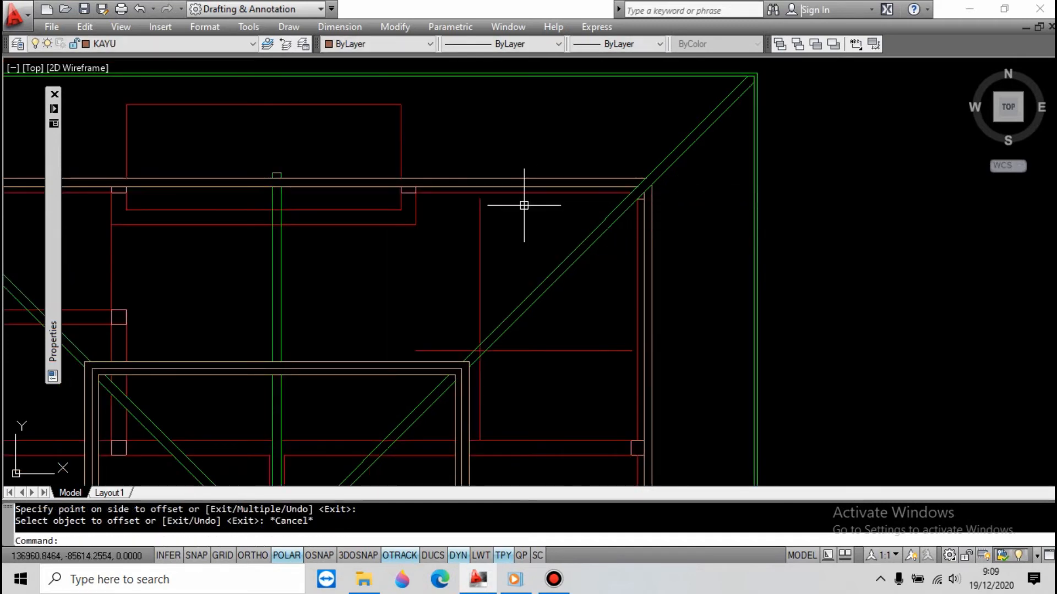
Extend the vertical guide line up to the red rear wall line
type("ex")
key("Return")
left_click(517, 193)
key("Return")
left_click(481, 231)
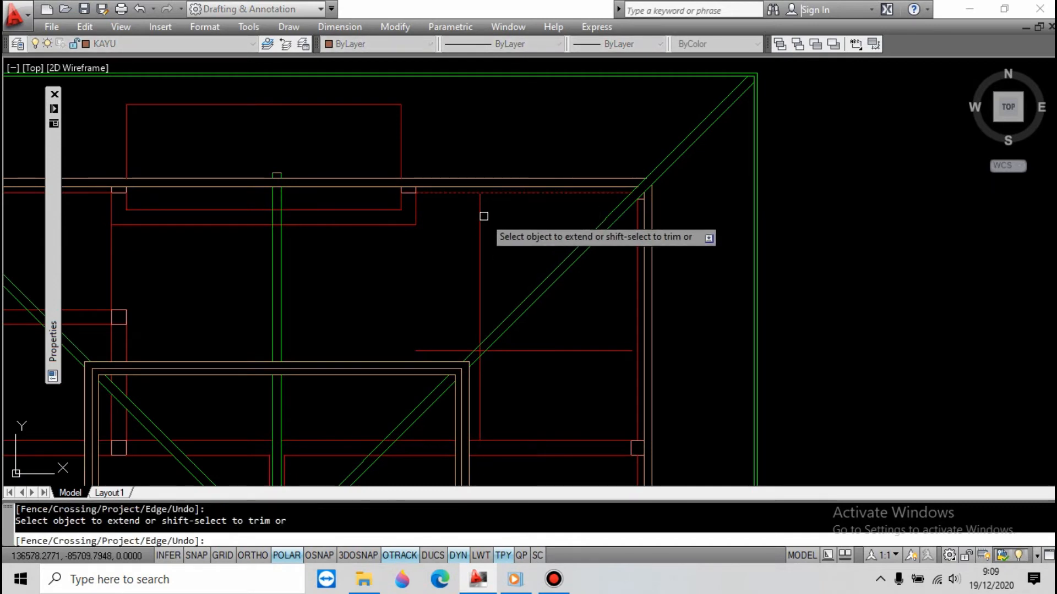
left_click(483, 217)
key("Return")
Extend the horizontal guide to the east wall plate's inner line and the vertical guide to the rear wall plate's inner line
key("Return")
left_click(643, 308)
key("Return")
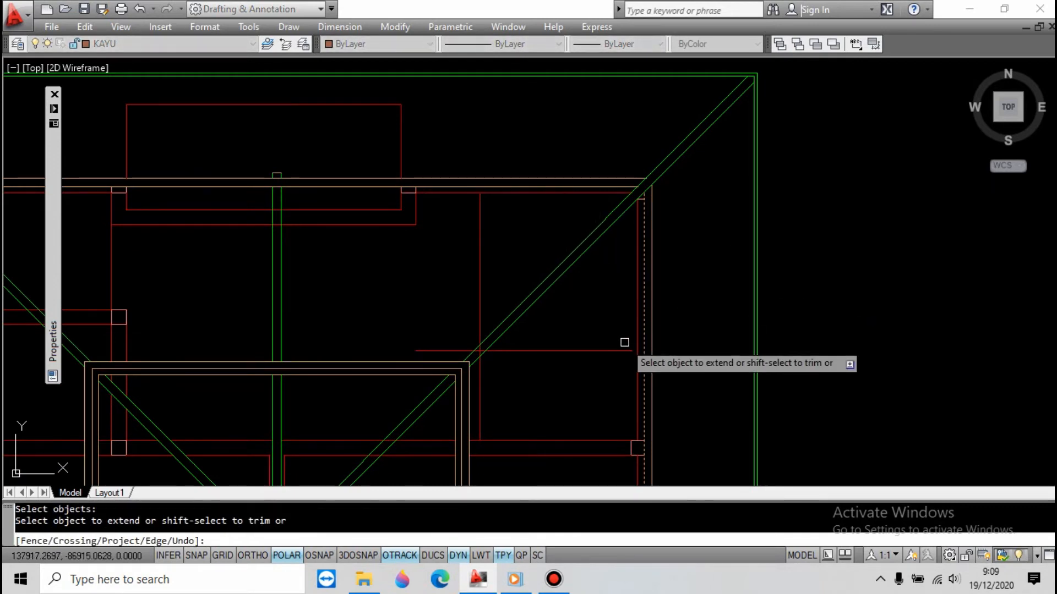
key("Escape")
key("Return")
left_click(484, 187)
key("Return")
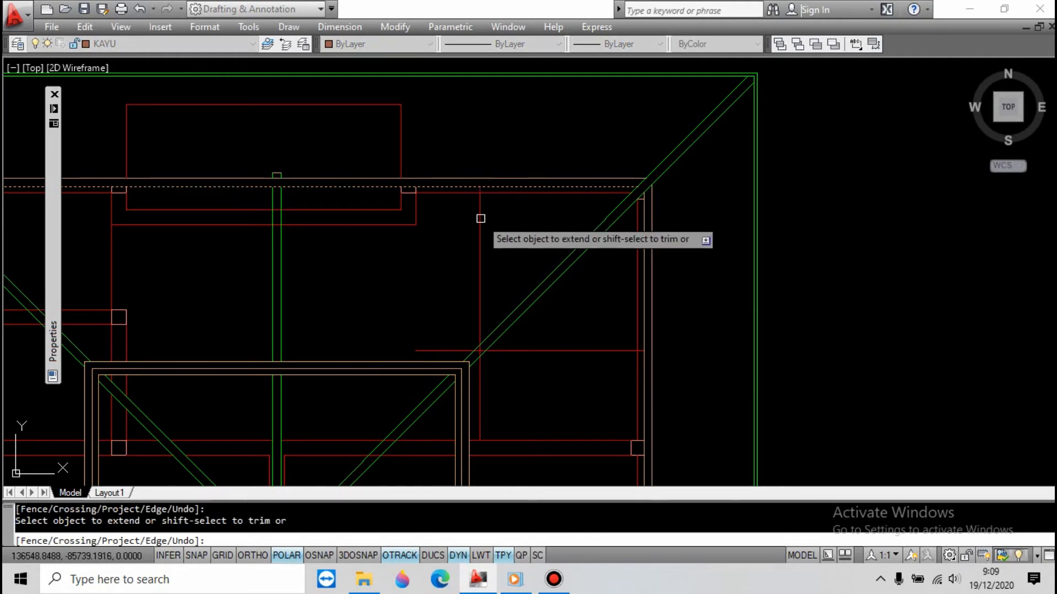
key("Escape")
Draw a diagonal line across the northeast corner between the guide lines' intersections with the rear and east wall plates
type("lii")
key("Return")
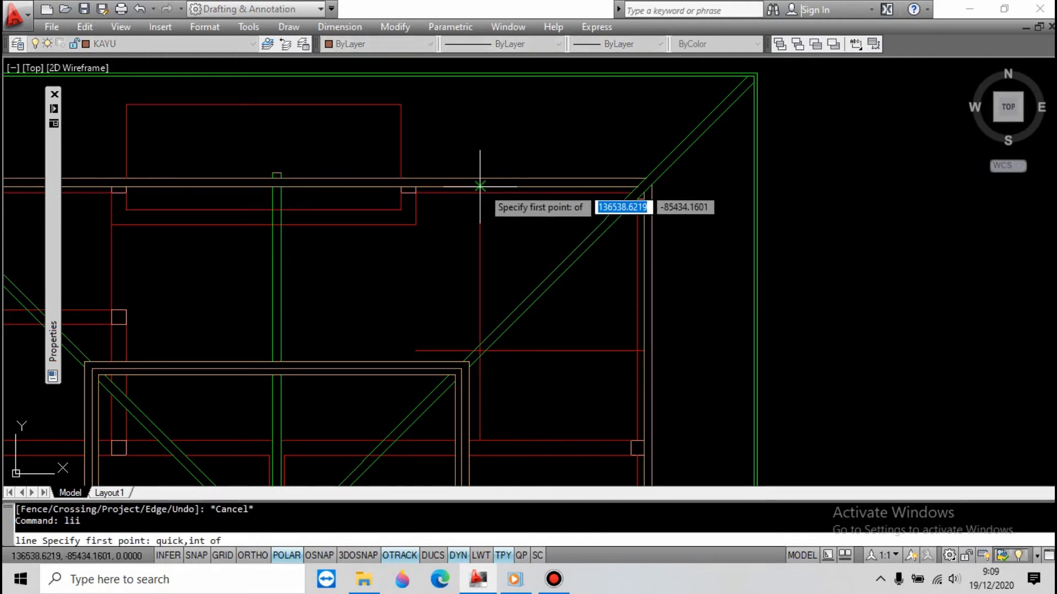
left_click(481, 186)
scroll(644, 353, "up", 3)
left_click(641, 346)
key("Return")
key("Escape")
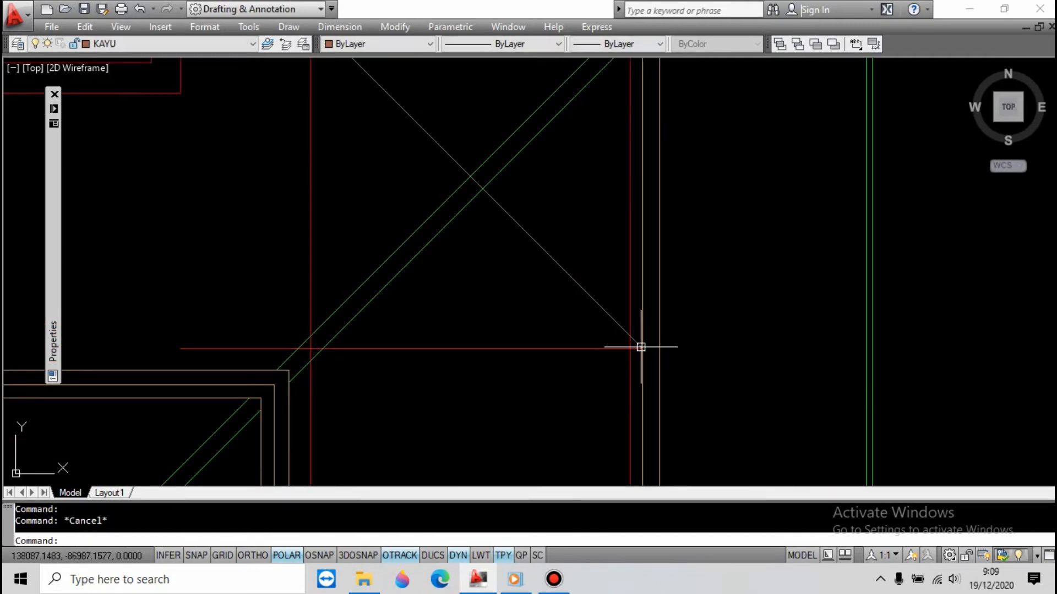
Offset the diagonal corner line by 80 toward the northeast corner
type("o")
key("Return")
type("80")
key("Return")
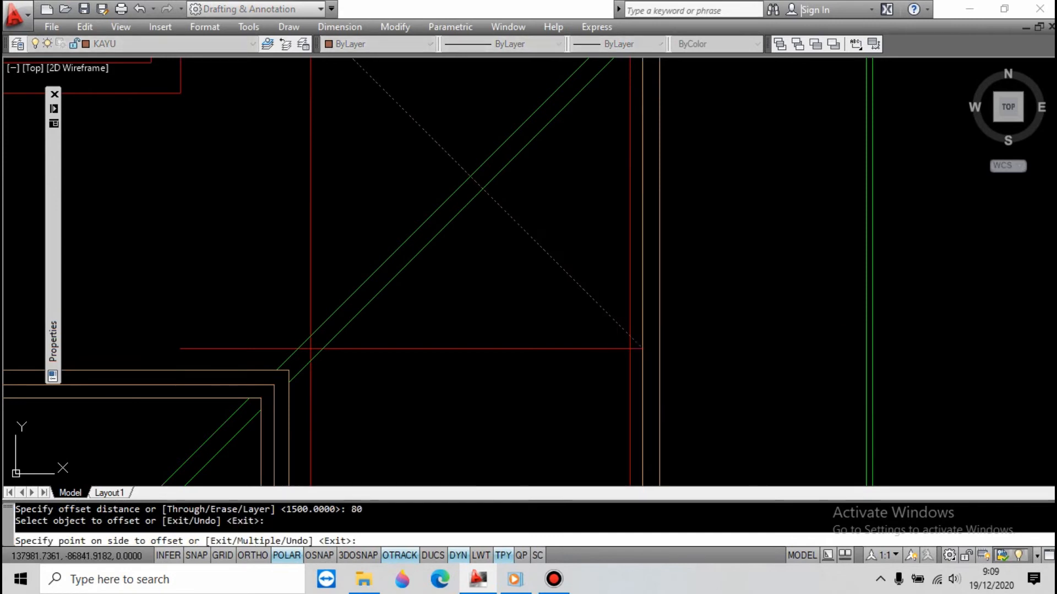
left_click(618, 322)
left_click(638, 297)
key("Escape")
Match the properties of the east wall plate's inner line onto both diagonal brace lines
key("Return")
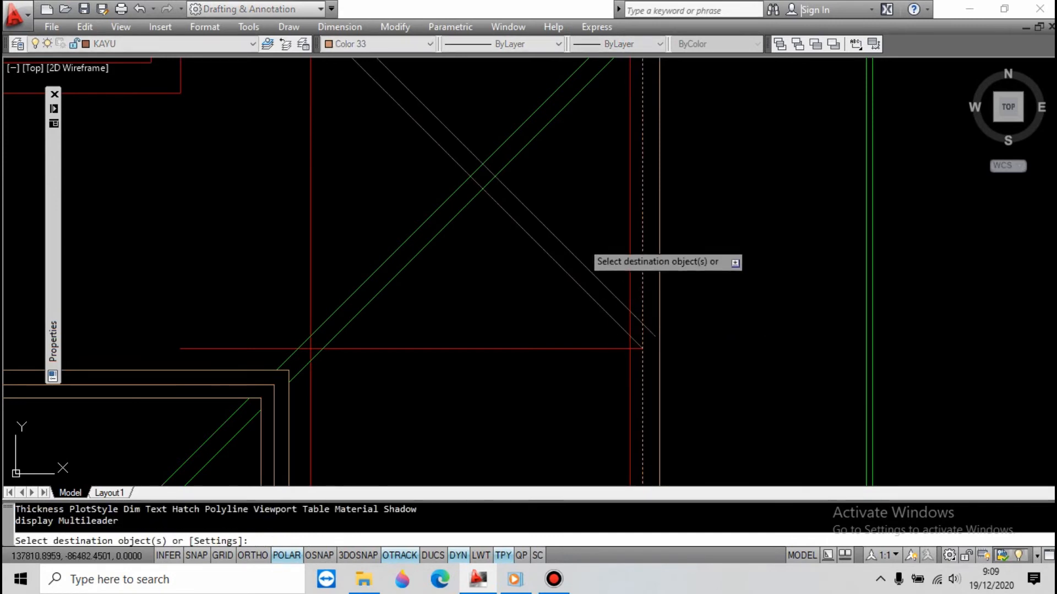
left_click(579, 240)
left_click(547, 315)
key("Escape")
Extend both diagonal brace lines to the outer line of the east wall plate
scroll(671, 376, "up", 4)
type("ex")
key("Return")
left_click(662, 360)
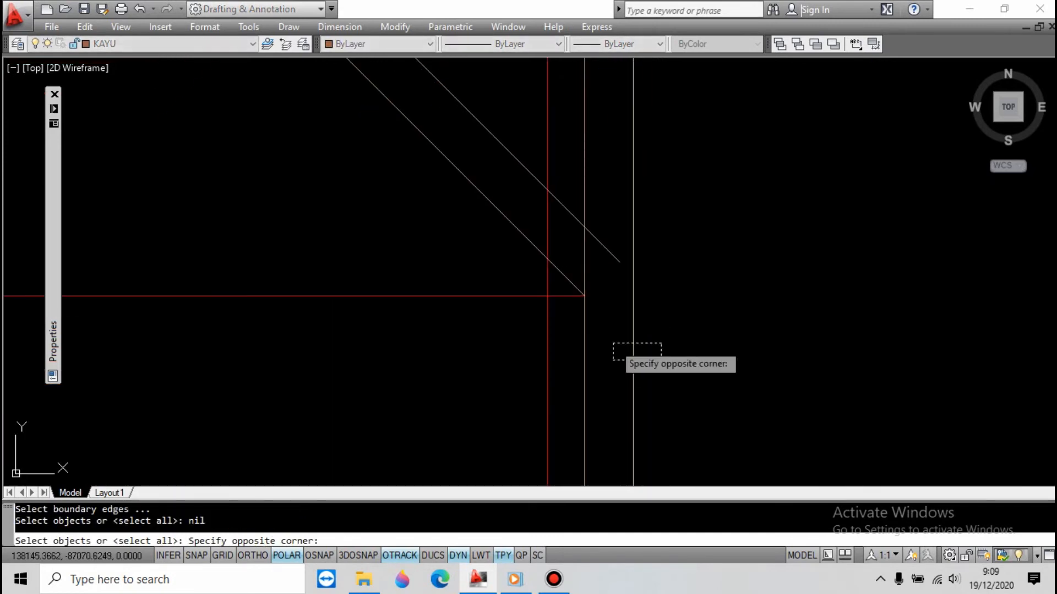
left_click(611, 340)
key("Return")
left_click(575, 286)
left_click(607, 251)
key("Escape")
key("Escape")
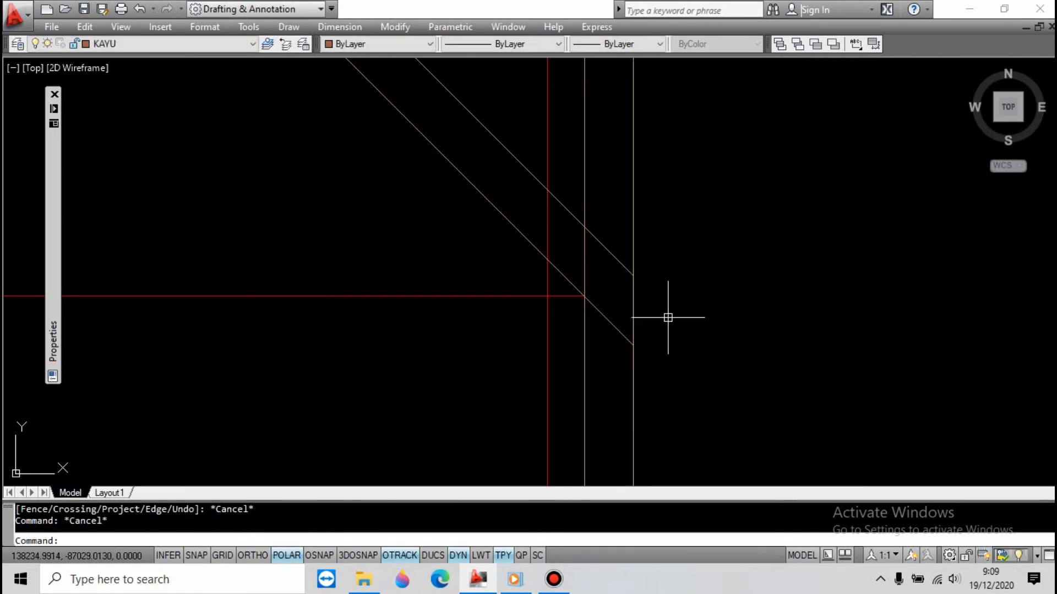
Draw an end line from the lower brace edge's endpoint perpendicular to the upper brace edge
type("lep")
key("Return")
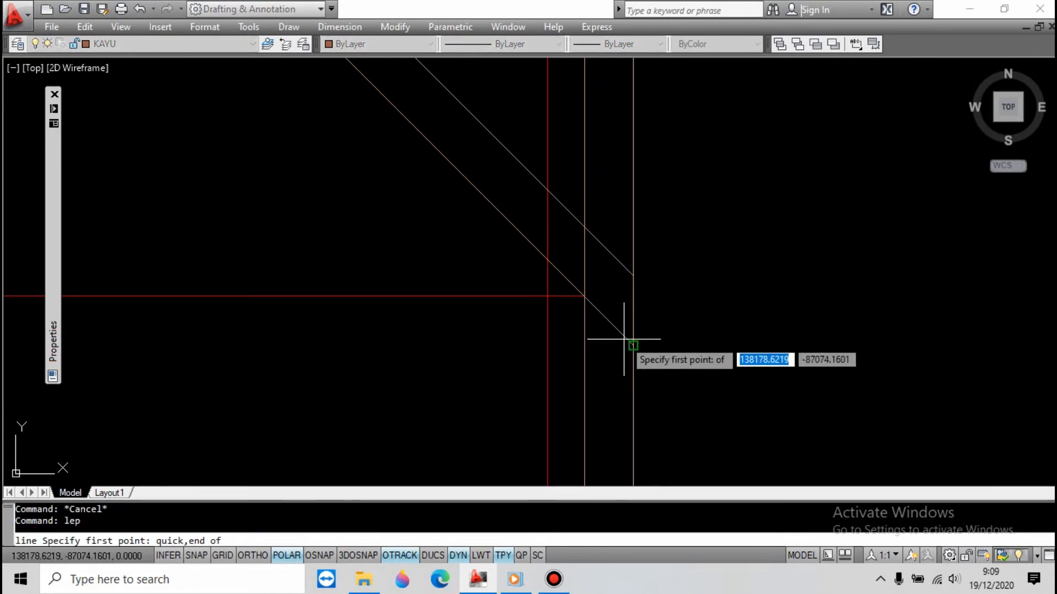
left_click(625, 339)
left_click(622, 262)
Extend the upper brace edge to the perpendicular end line, closing the brace's square end
type("ex")
key("Return")
left_click(648, 331)
key("Return")
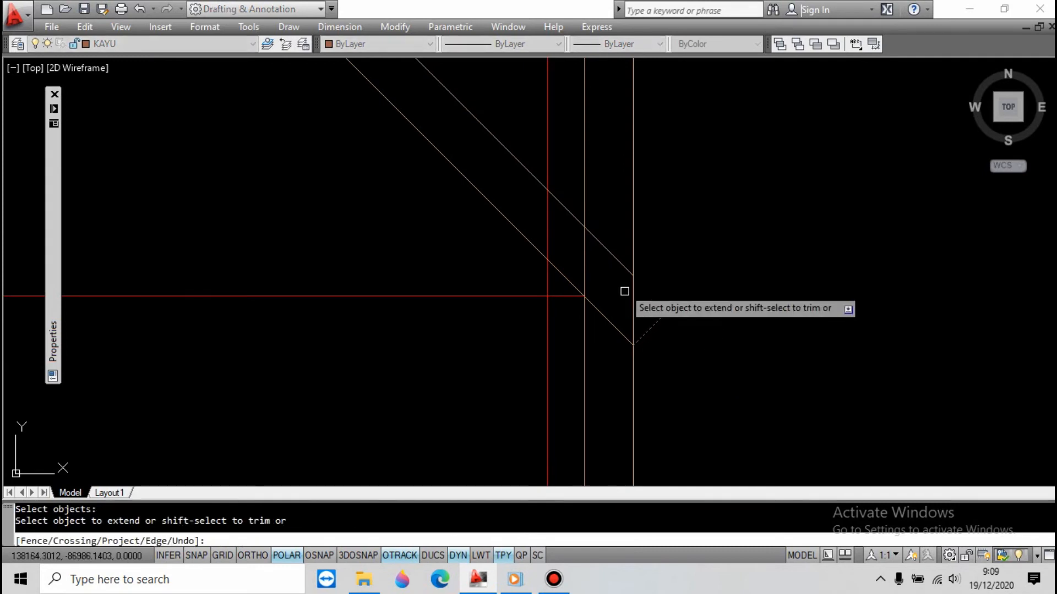
left_click(621, 268)
key("Escape")
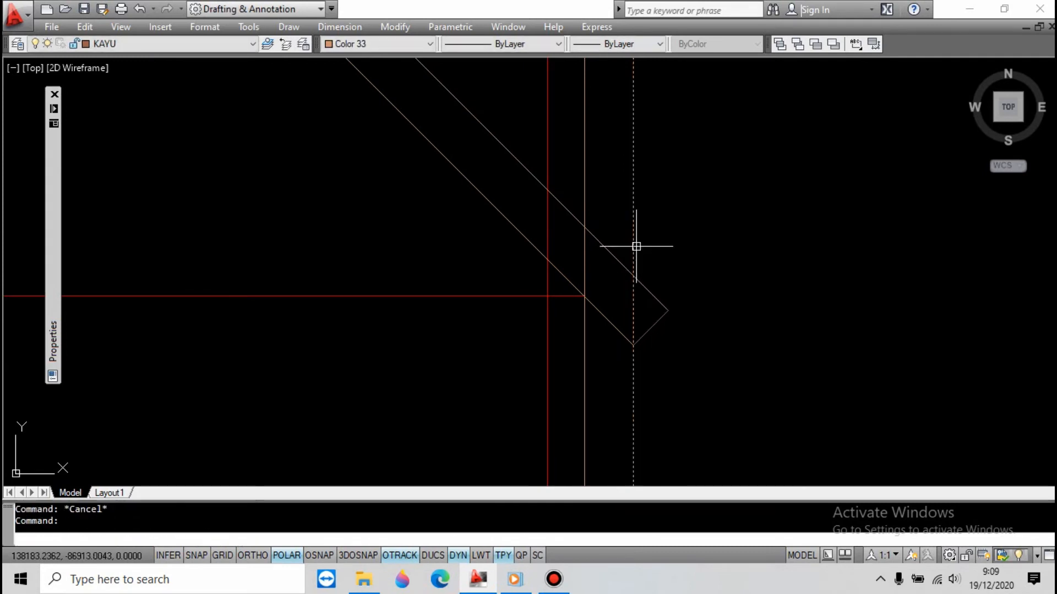
Match the brace's end line to the properties of the east wall plate's outer line
type("ma")
key("Return")
left_click(663, 275)
left_click(652, 355)
key("Escape")
key("Escape")
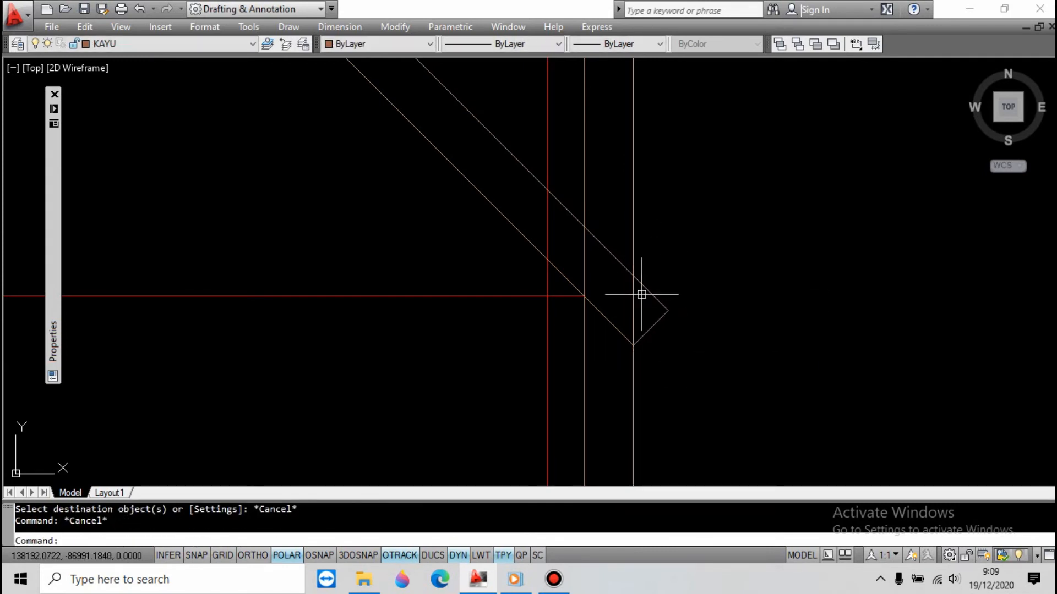
Trim both diagonal brace edges between the two lines of the east wall plate
left_click(585, 151)
key("Return")
left_click(624, 233)
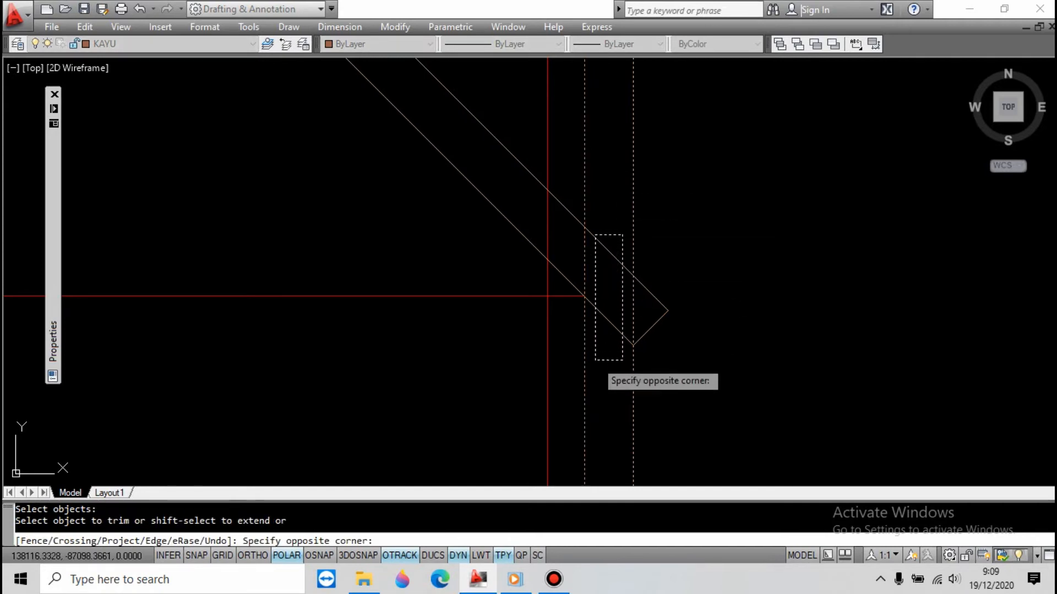
left_click(596, 349)
scroll(648, 312, "down", 2)
scroll(648, 312, "down", 4)
scroll(602, 278, "up", 5)
Trim the red east wall line where it passes between the two brace edges
key("Return")
key("Return")
left_click(613, 203)
left_click(527, 315)
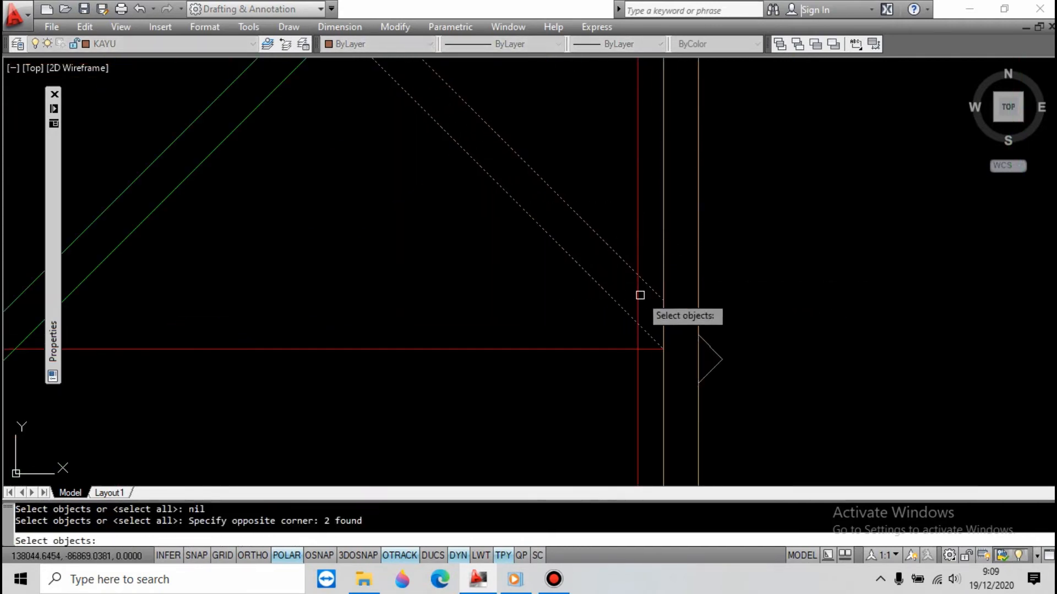
key("Return")
left_click(638, 298)
scroll(638, 298, "down", 5)
key("Escape")
Mirror the complete northeast corner brace and its timber along the hip to the northwest corner, about the vertical line midway between the side walls
scroll(538, 141, "up", 3)
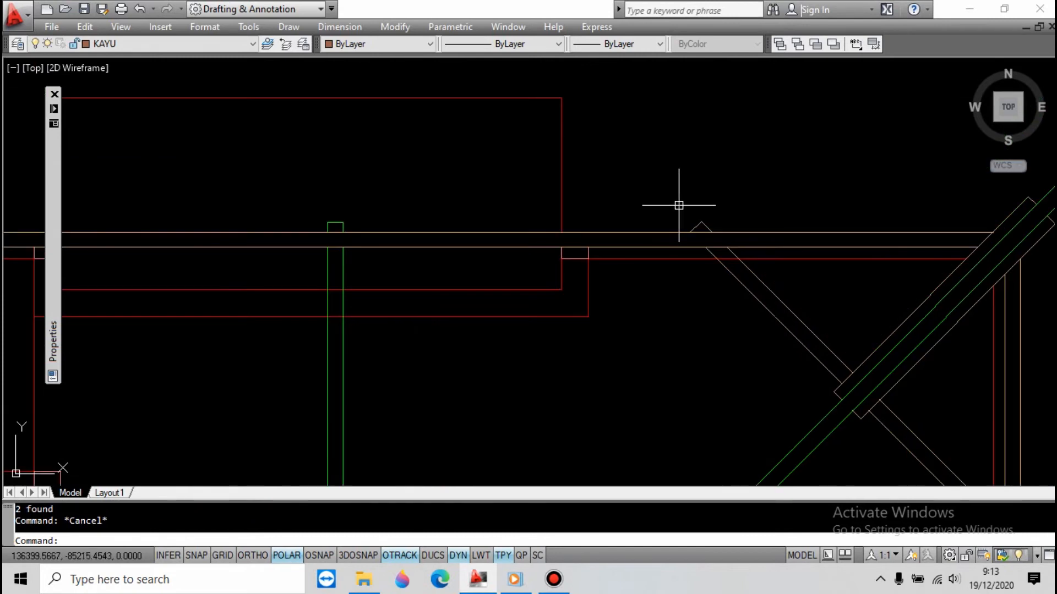
left_click(725, 203)
left_click(693, 227)
left_click(808, 287)
left_click(716, 329)
scroll(611, 276, "down", 4)
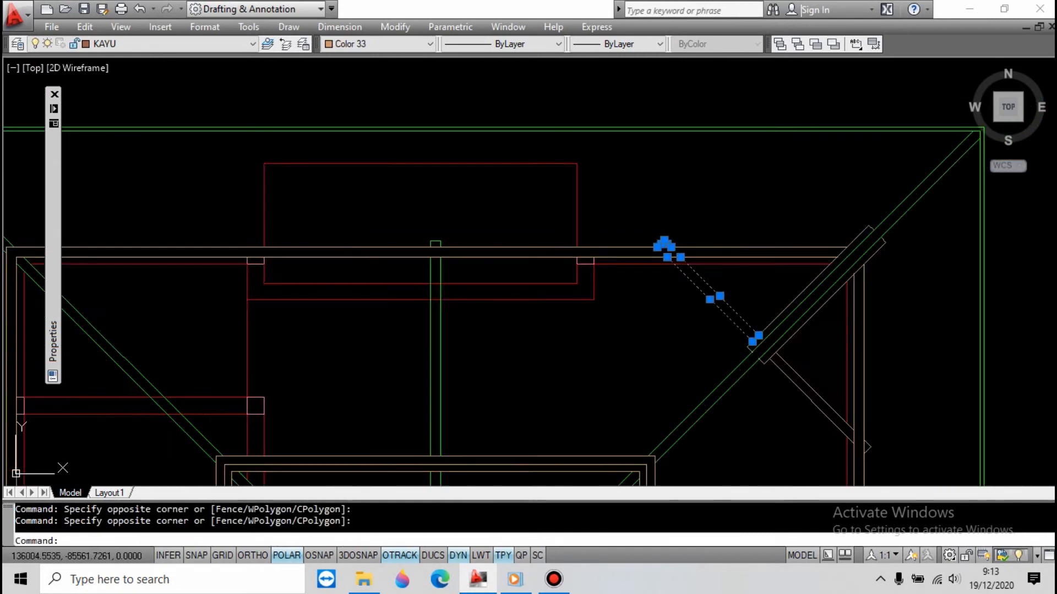
scroll(777, 253, "up", 6)
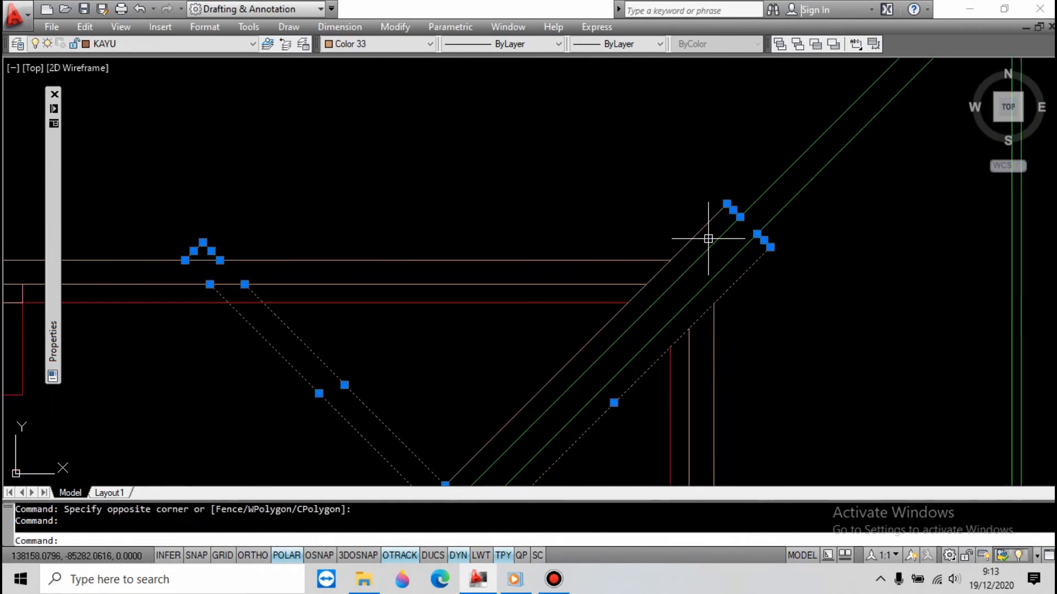
scroll(716, 198, "down", 4)
scroll(701, 229, "up", 4)
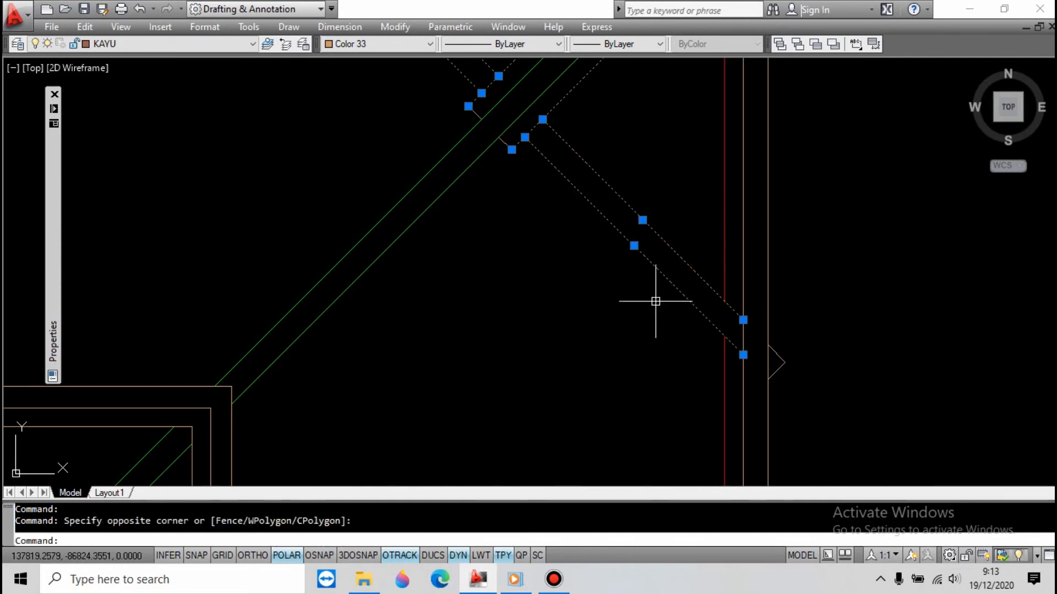
left_click(677, 201)
left_click(809, 351)
scroll(792, 308, "down", 5)
scroll(759, 236, "up", 2)
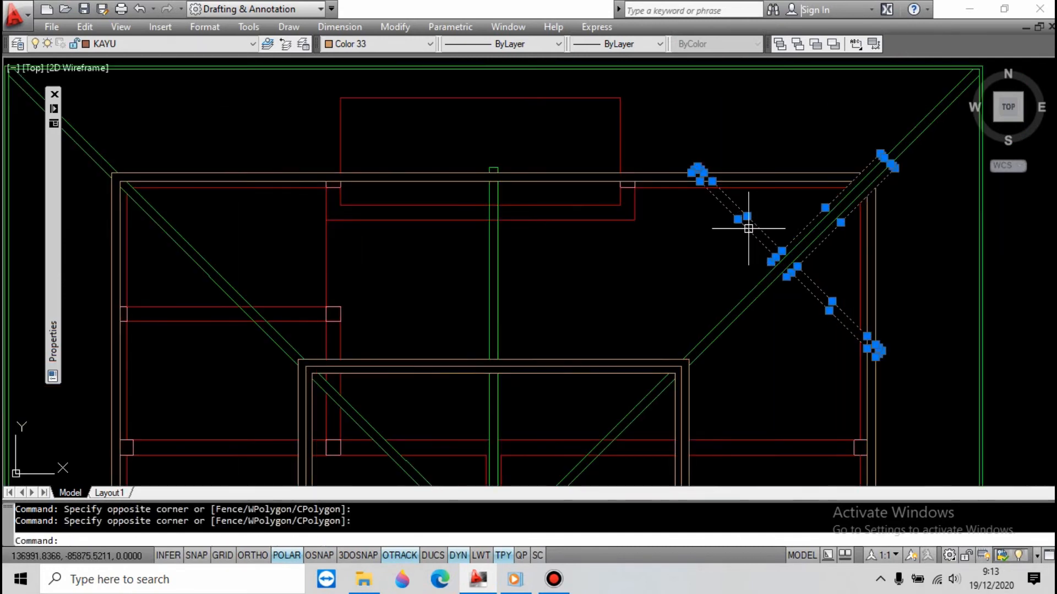
key("Return")
right_click(638, 172, "shift")
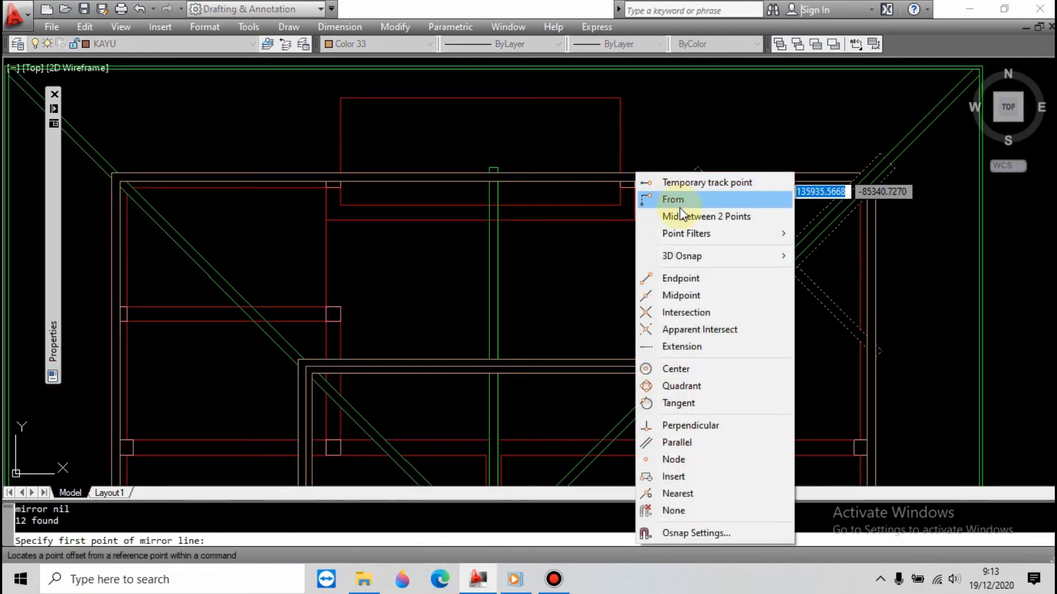
left_click(679, 217)
right_click(679, 217, "shift")
left_click(710, 298)
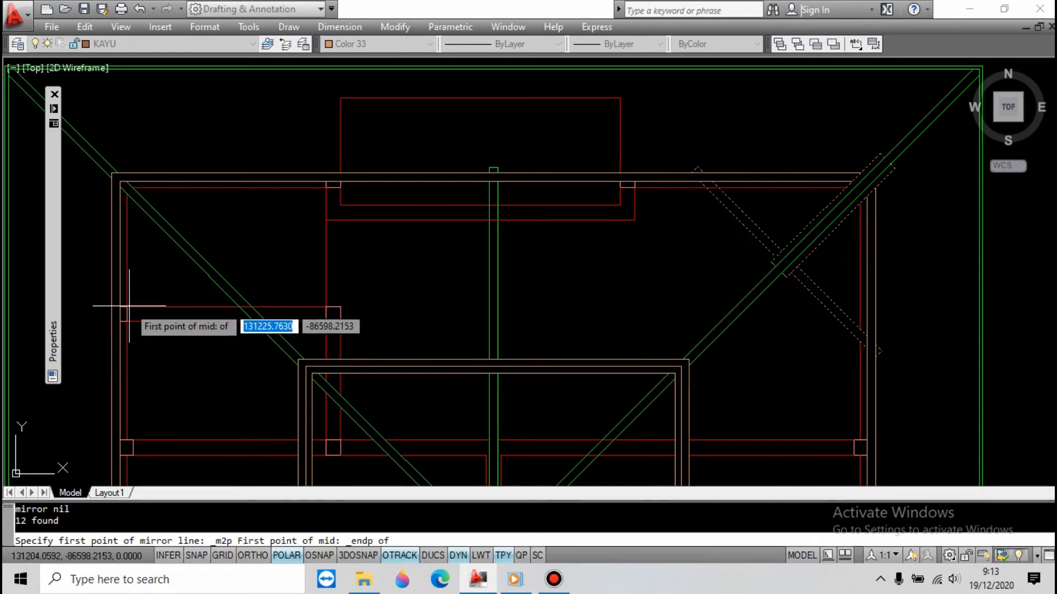
right_click(743, 325, "shift")
left_click(815, 507)
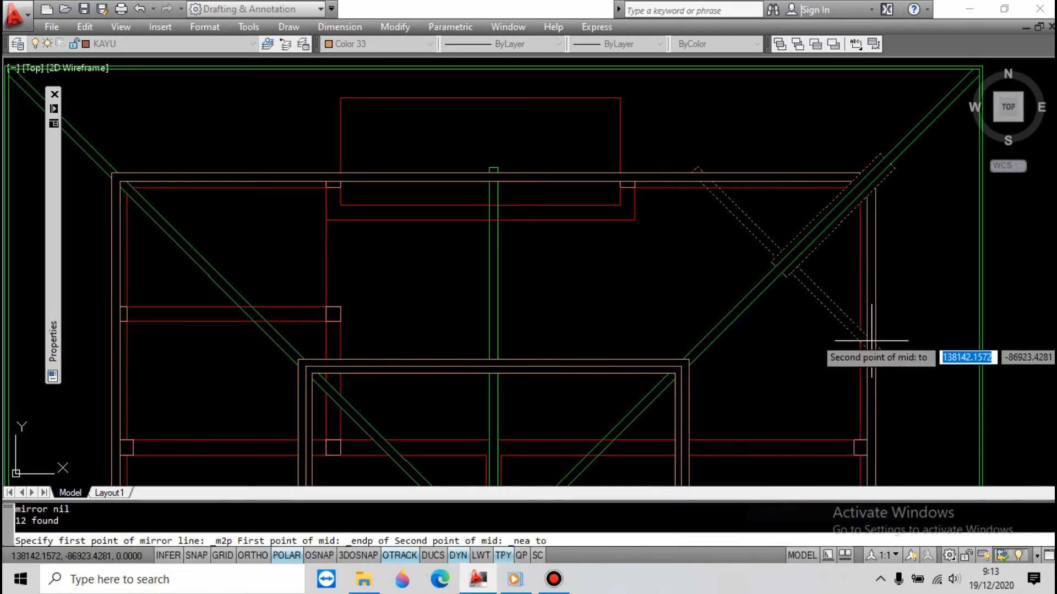
left_click(861, 308)
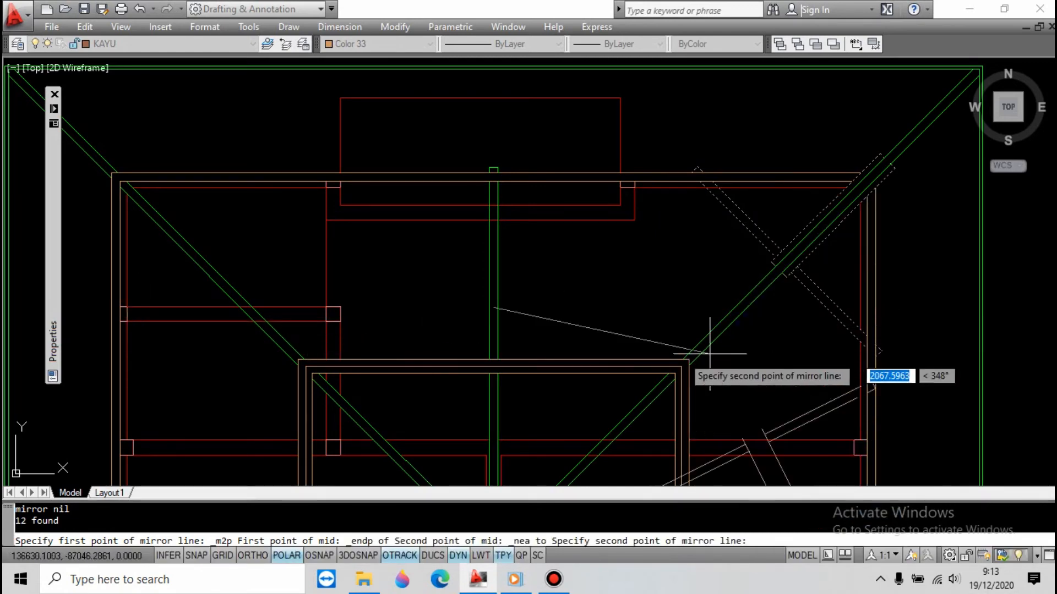
left_click(494, 342)
key("Return")
Save the drawing
scroll(781, 276, "down", 6)
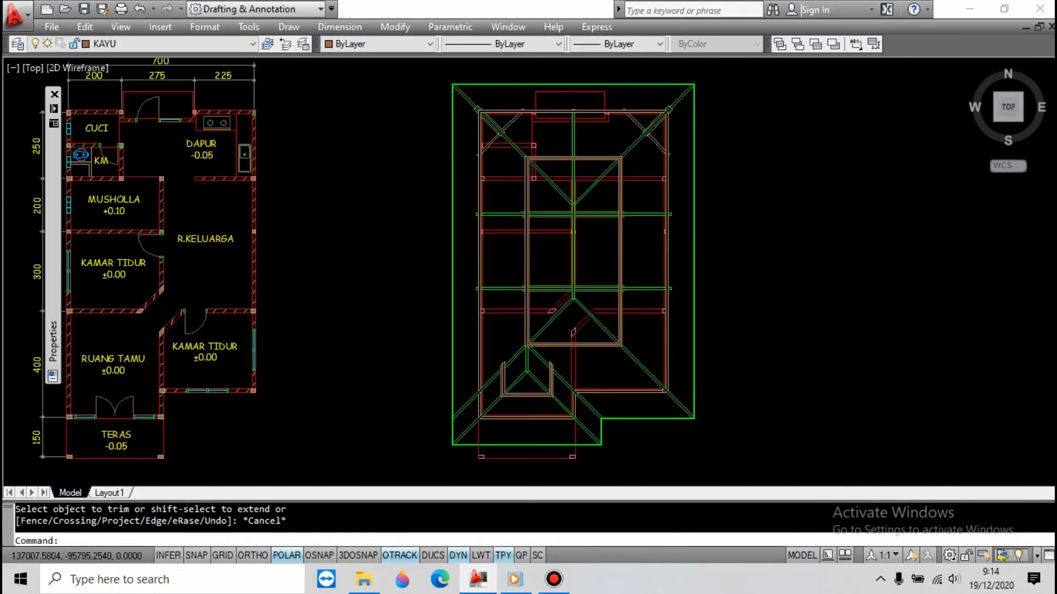
scroll(678, 339, "up", 3)
key("ctrl+s")
scroll(557, 398, "down", 2)
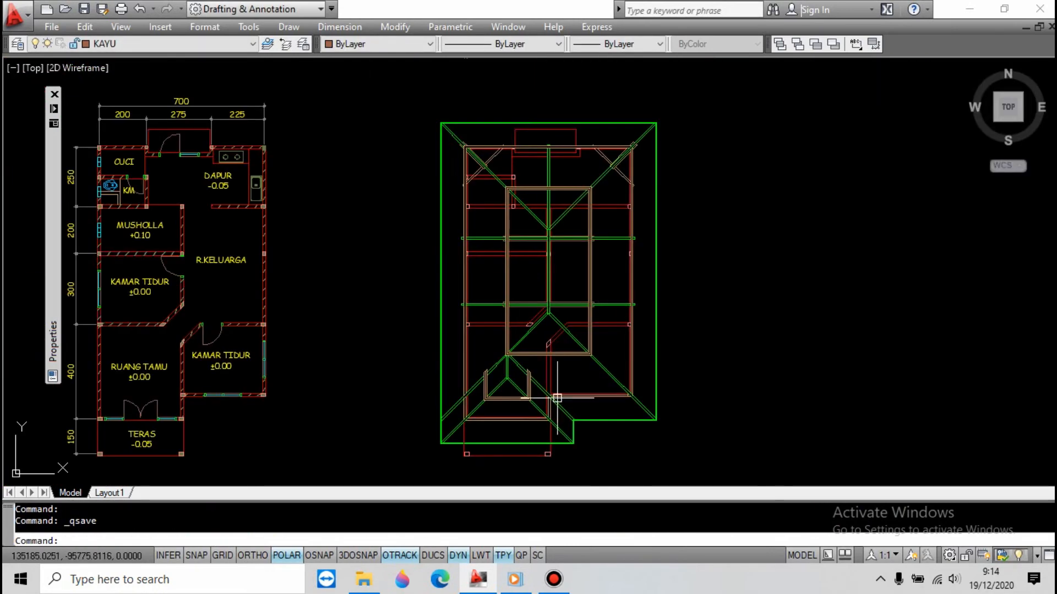
At the southwest corner, draw a 200-unit line outward along the hip timber's northwest edge from the west plate's outer line, plus a perpendicular end line
scroll(626, 158, "up", 3)
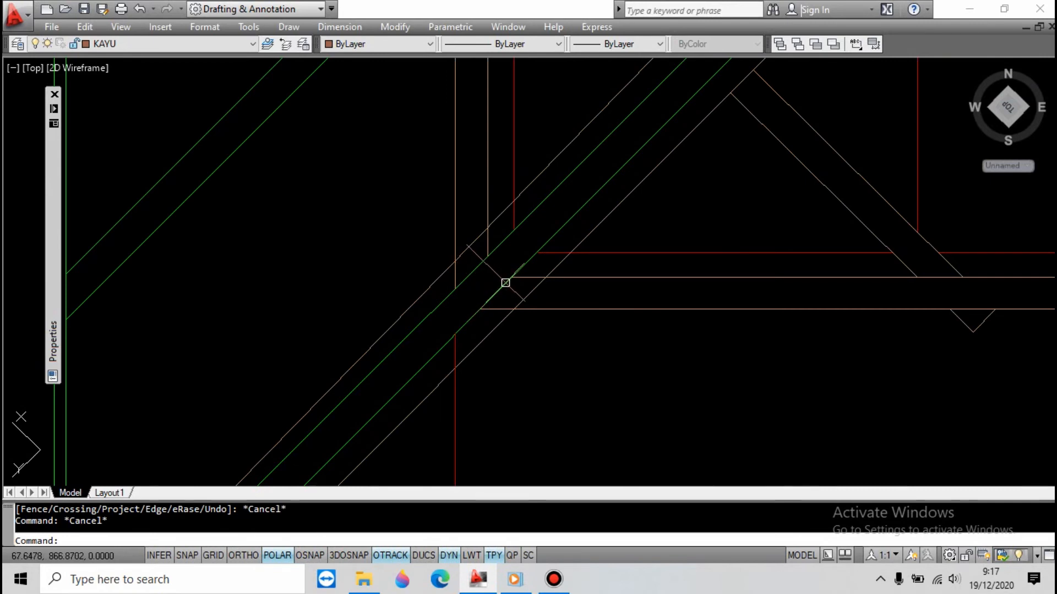
type("Li")
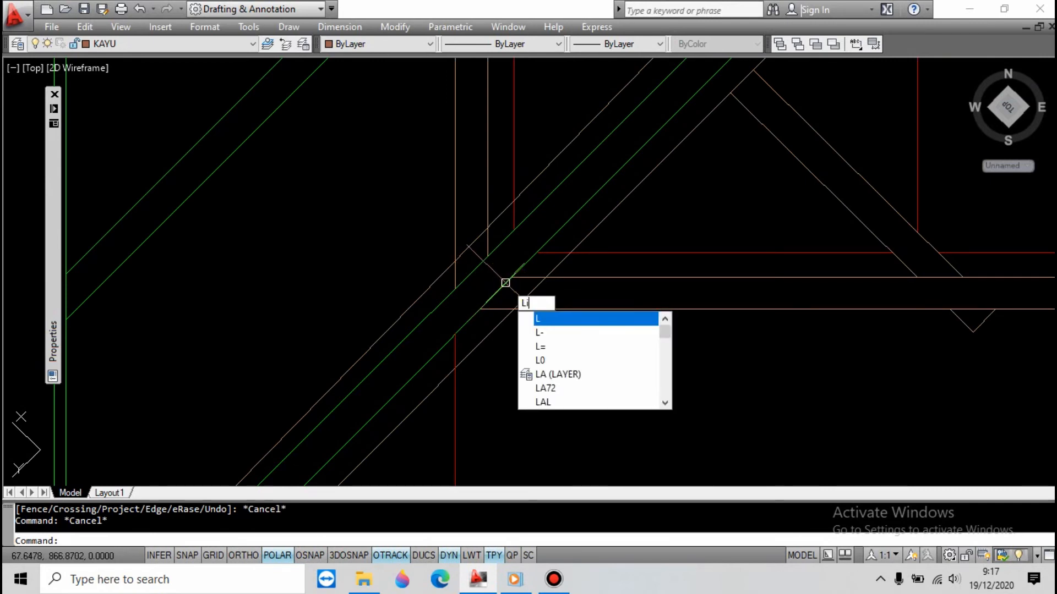
key("Return")
left_click(506, 283)
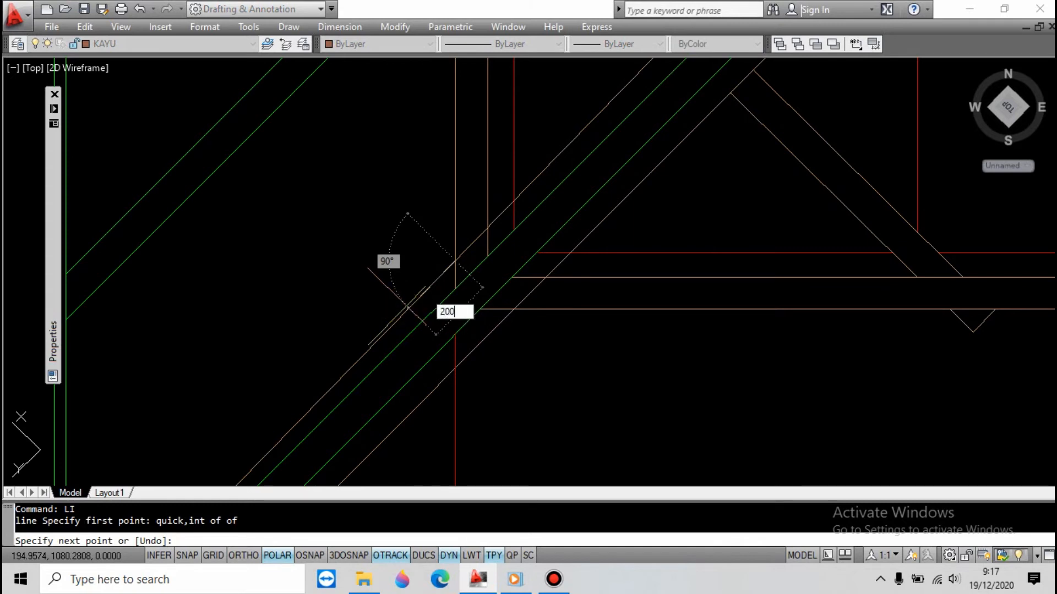
key("Return")
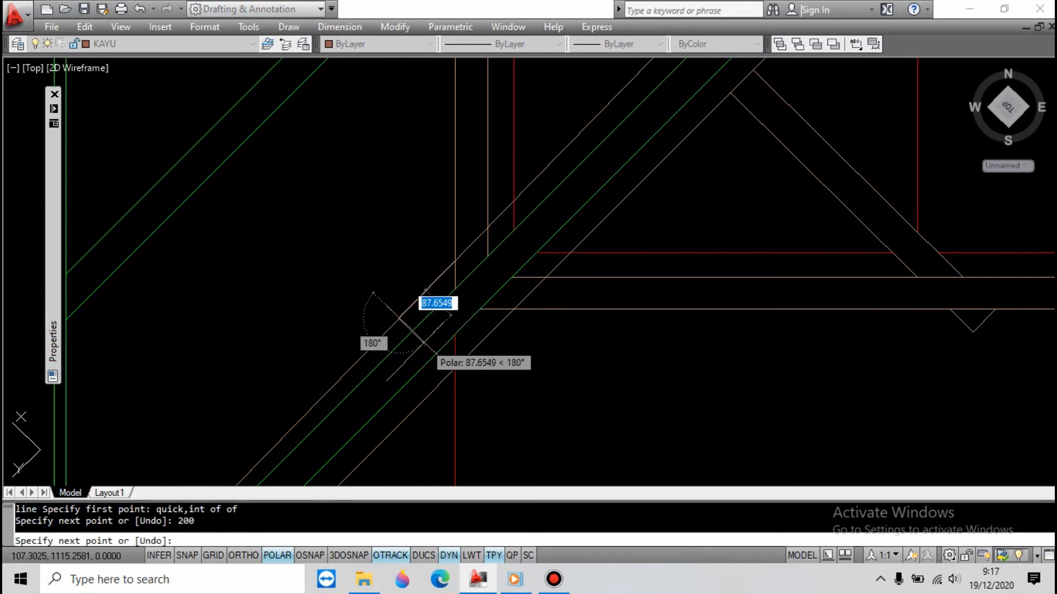
left_click(423, 342)
key("Escape")
key("Escape")
Trim the hip timber's northwest edge beyond the new perpendicular end line
scroll(398, 323, "up", 2)
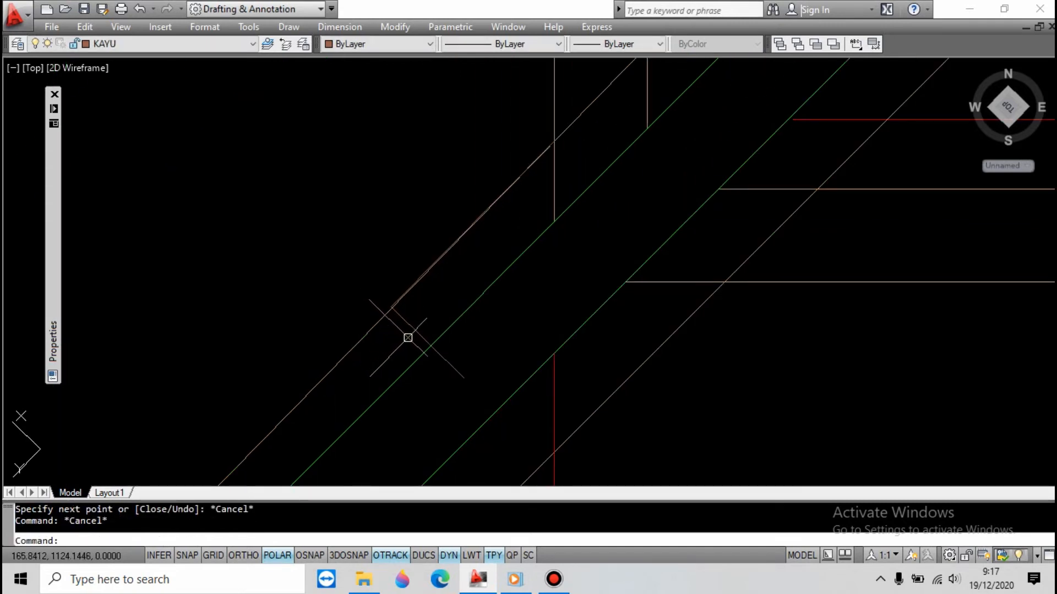
type("tr")
key("space")
left_click(411, 325)
key("space")
left_click(380, 316)
key("Escape")
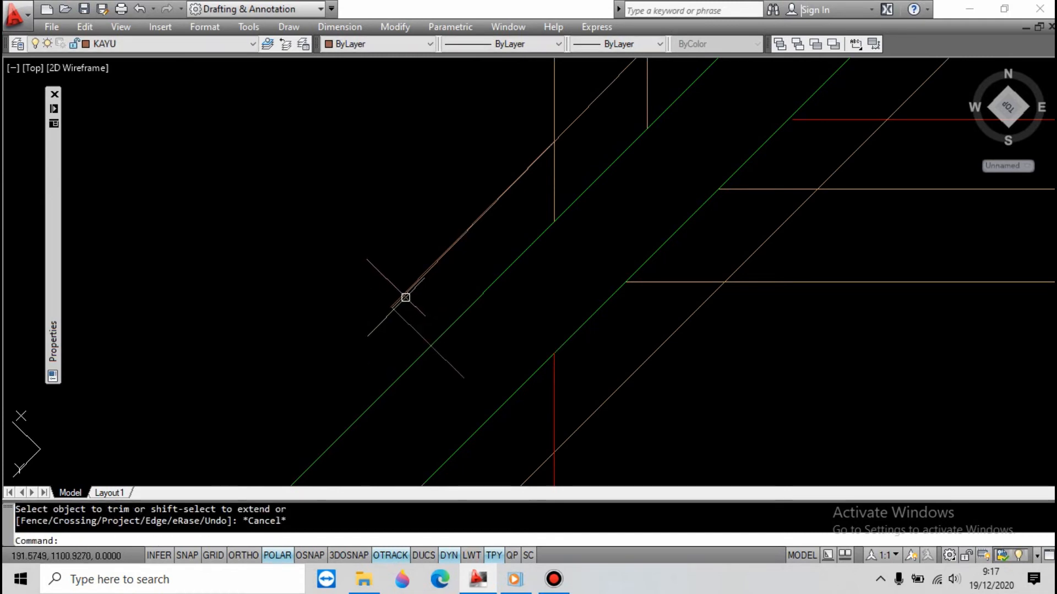
Delete the 200-unit helper line overlapping the hip timber's northwest edge
scroll(403, 296, "down", 2)
left_click(349, 154)
left_click(543, 327)
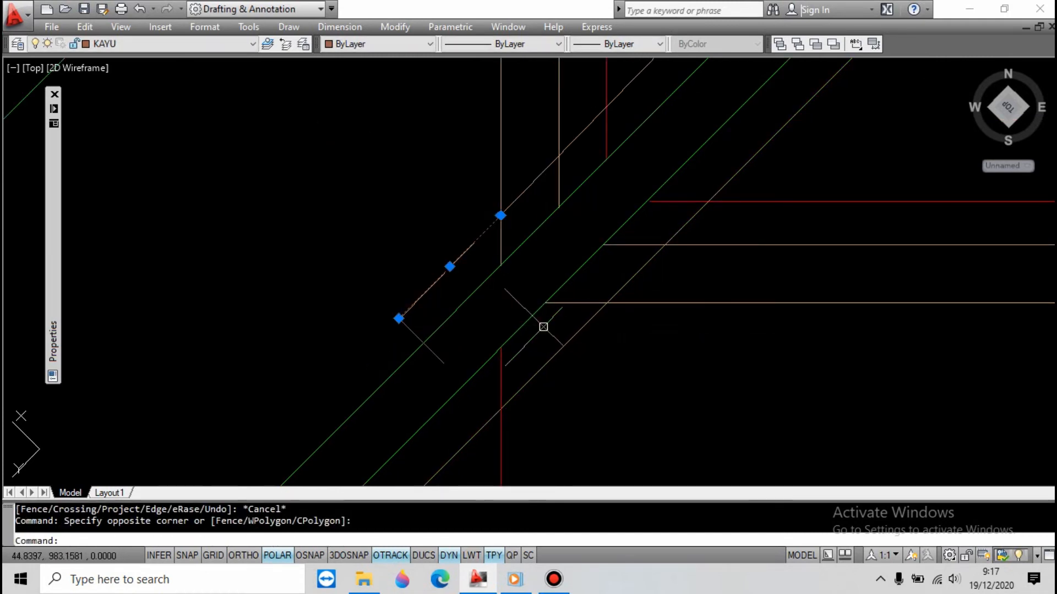
scroll(516, 250, "down", 4)
scroll(521, 171, "up", 3)
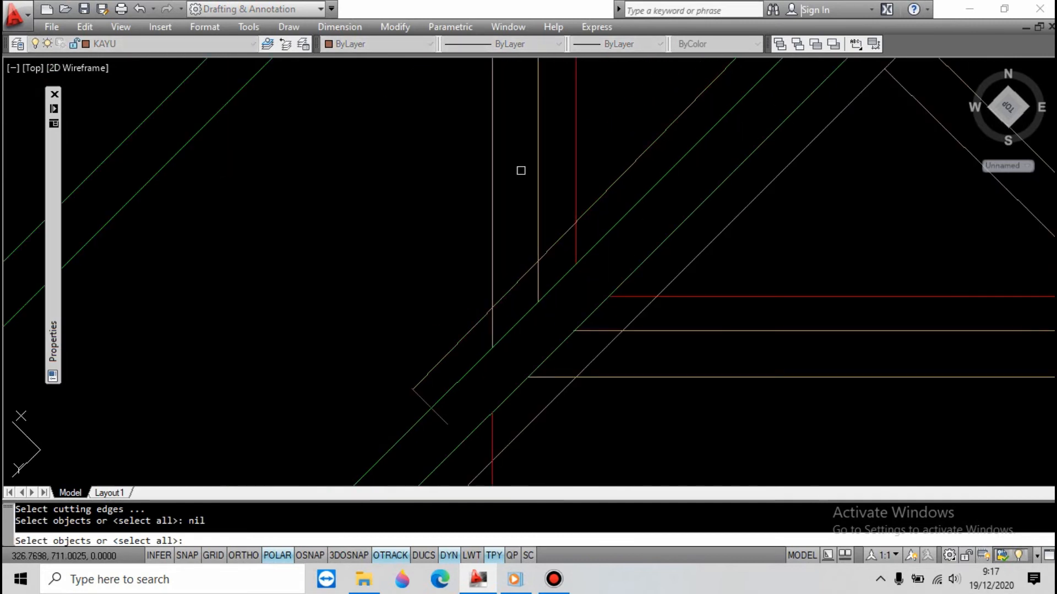
Trim the end line back to the hip rafter's northwest edge and restore the World coordinate system
key("Escape")
left_click(454, 415)
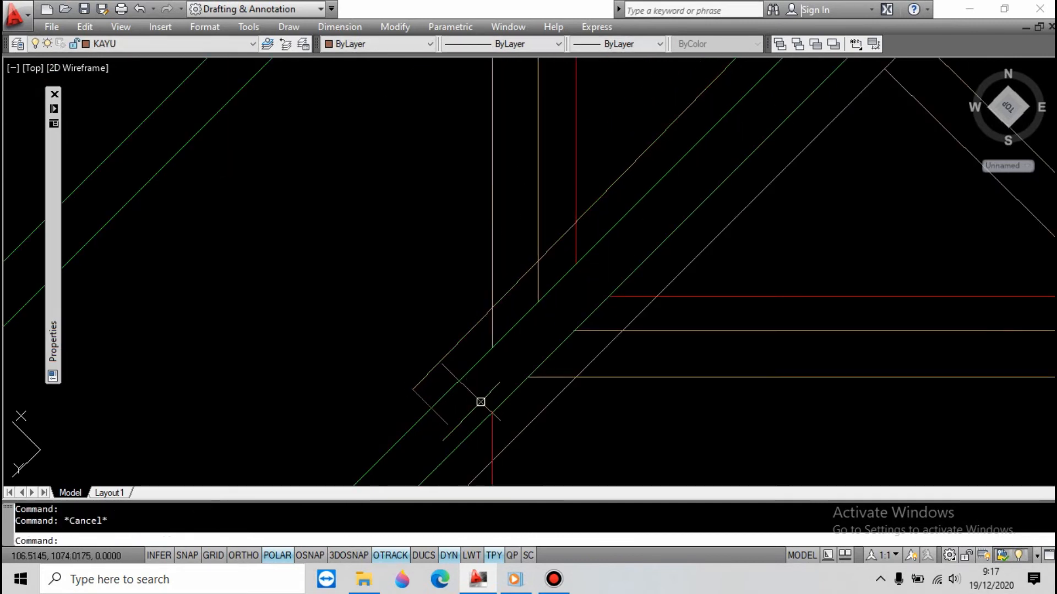
key("Return")
left_click(443, 400)
key("Return")
key("Escape")
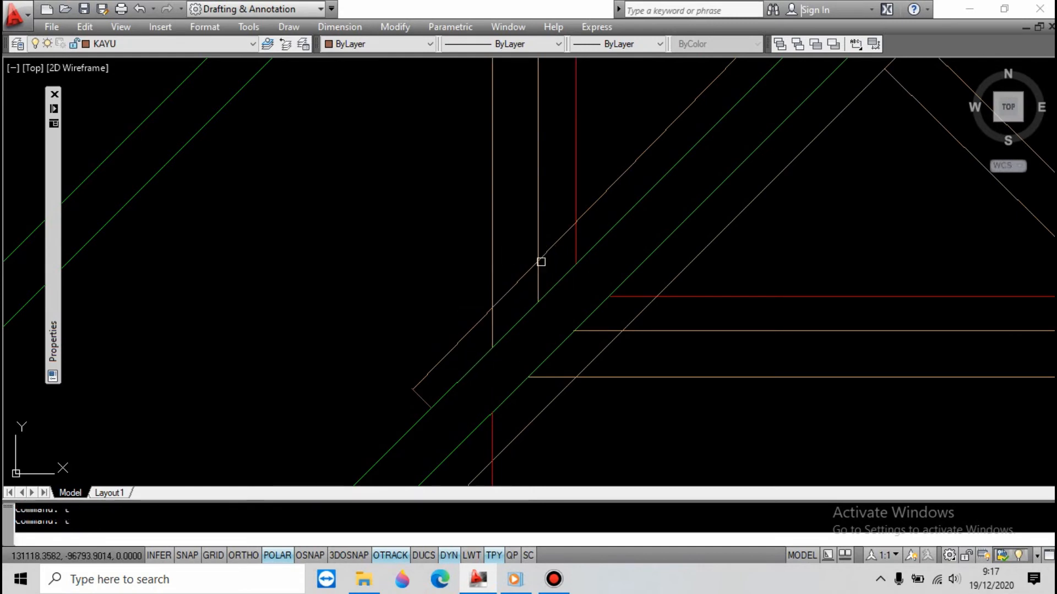
Trim the red west wall line at the hip timber's northwest edge, and trim that timber edge between the west wall plate lines
key("Return")
key("Return")
key("Escape")
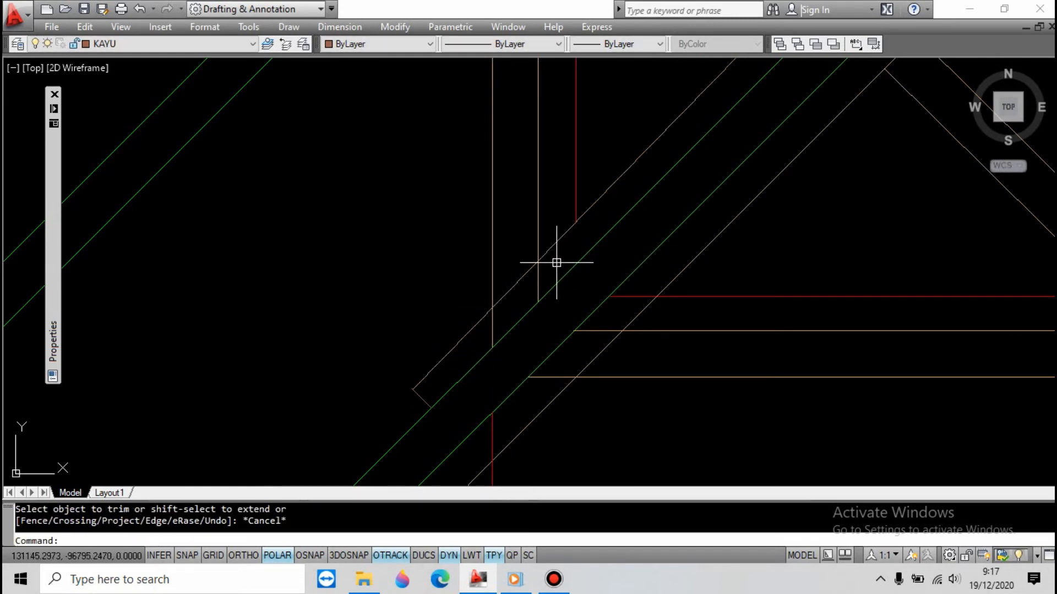
left_click(501, 216)
key("Return")
left_click(517, 282)
key("Escape")
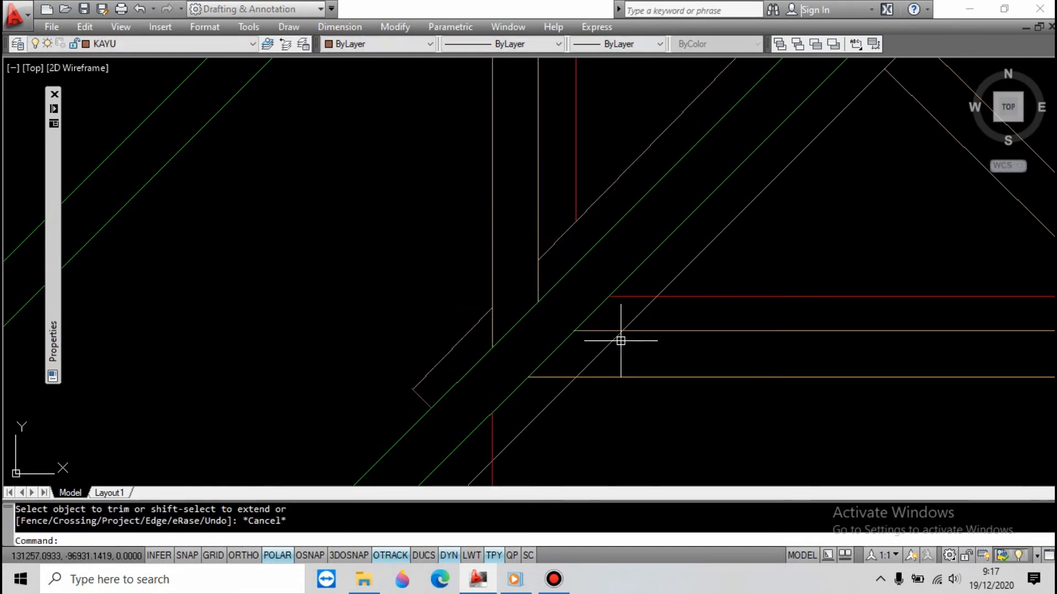
Trim the hip timber's southeast edge between the two lines of the south wall plate
key("Return")
left_click(677, 324)
left_click(647, 408)
key("Return")
left_click(603, 357)
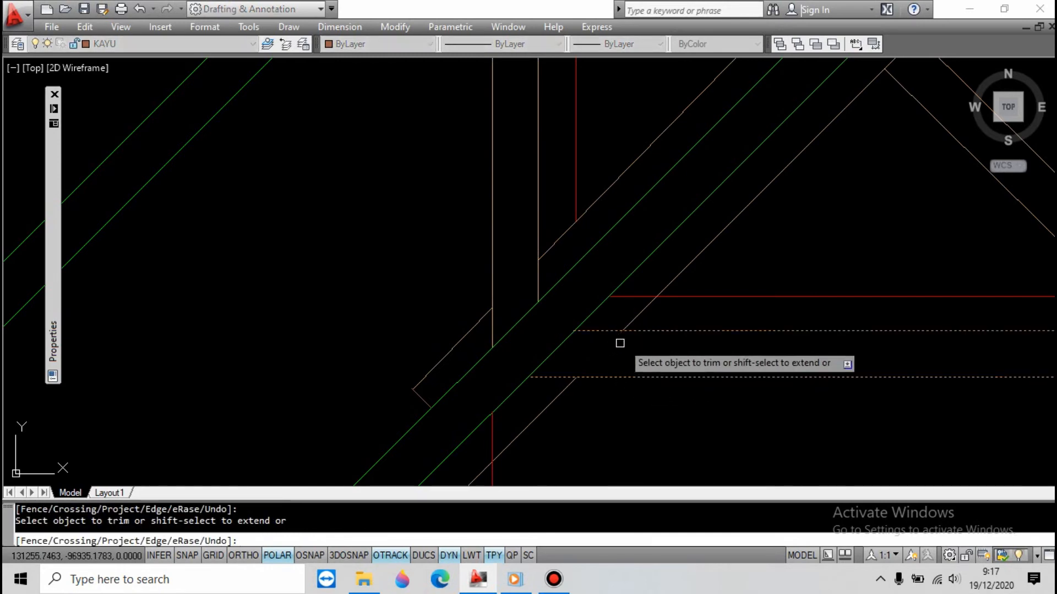
key("Escape")
Trim the red south wall line back to the hip timber's southeast edge
key("Return")
left_click(679, 297)
key("Return")
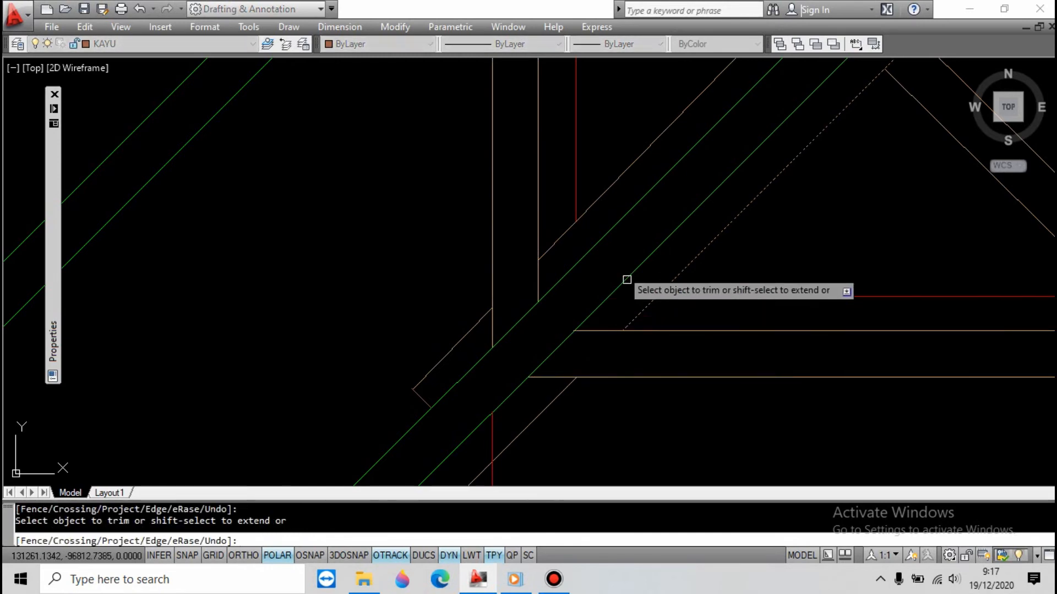
scroll(587, 254, "down", 5)
key("Escape")
scroll(558, 307, "up", 3)
type("ex")
key("Return")
left_click(559, 338)
key("Return")
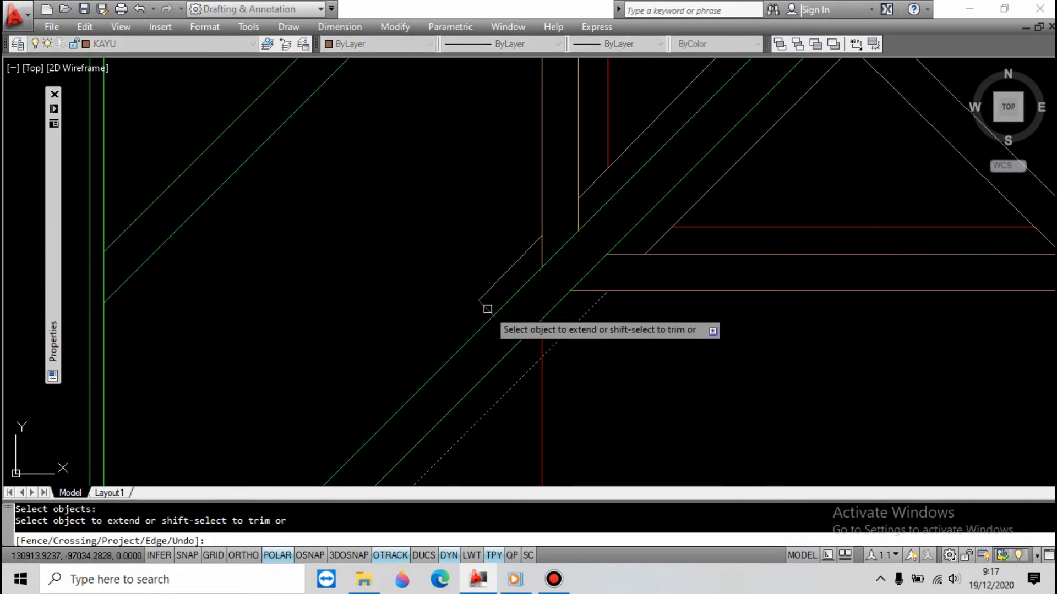
key("Escape")
Extend the perpendicular end line across the hip rafter to the timber's southeast edge
key("Return")
left_click(520, 368)
key("Return")
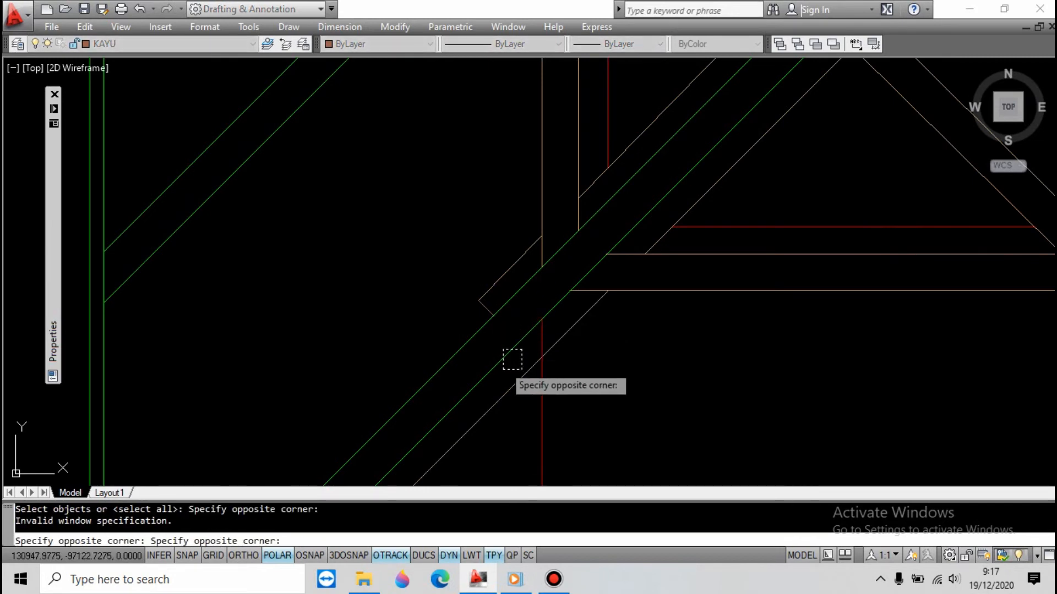
left_click(495, 409)
key("Return")
left_click(487, 308)
left_click(512, 325)
key("Escape")
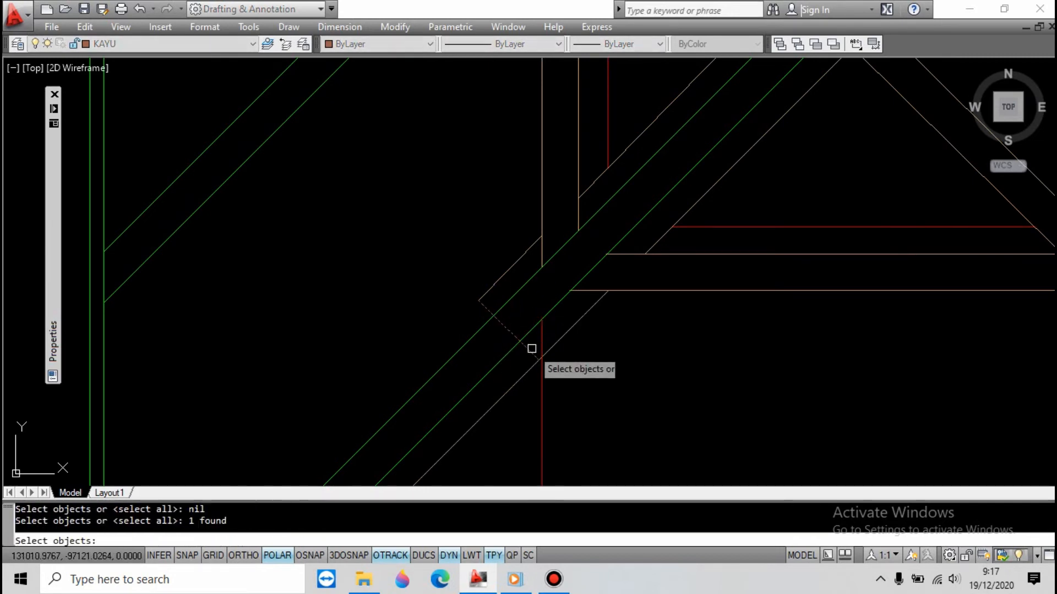
Trim the hip timber's southeast edge beyond the end line, and the red wall line inside the timber
key("Return")
key("Escape")
key("Return")
left_click(547, 346)
key("Return")
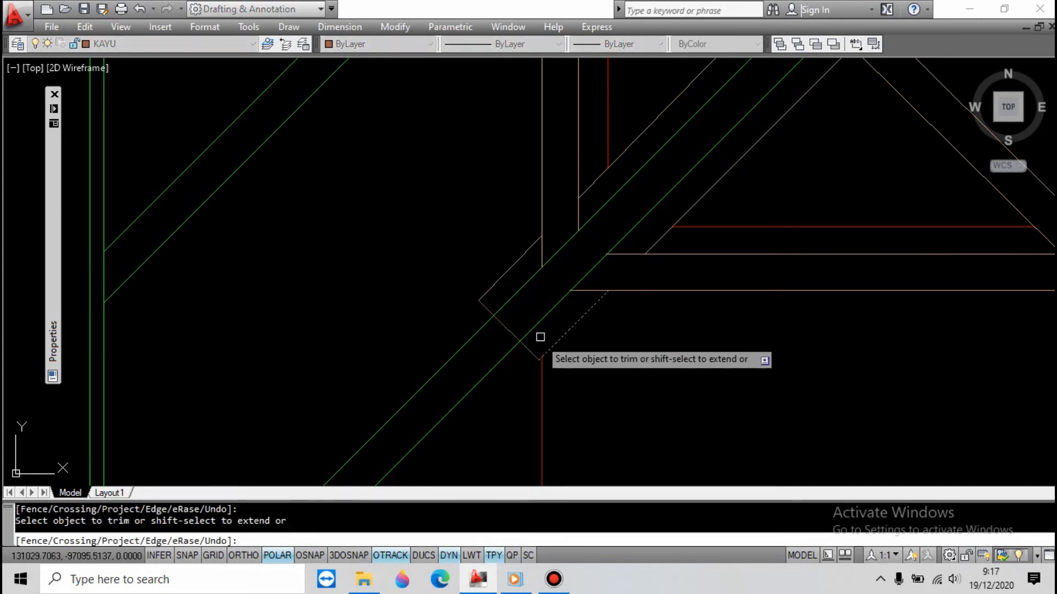
key("Escape")
Match the end line to the properties of the hip timber's southeast edge
left_click(549, 345)
type("ma")
key("Return")
left_click(528, 349)
key("Escape")
scroll(507, 352, "down", 6)
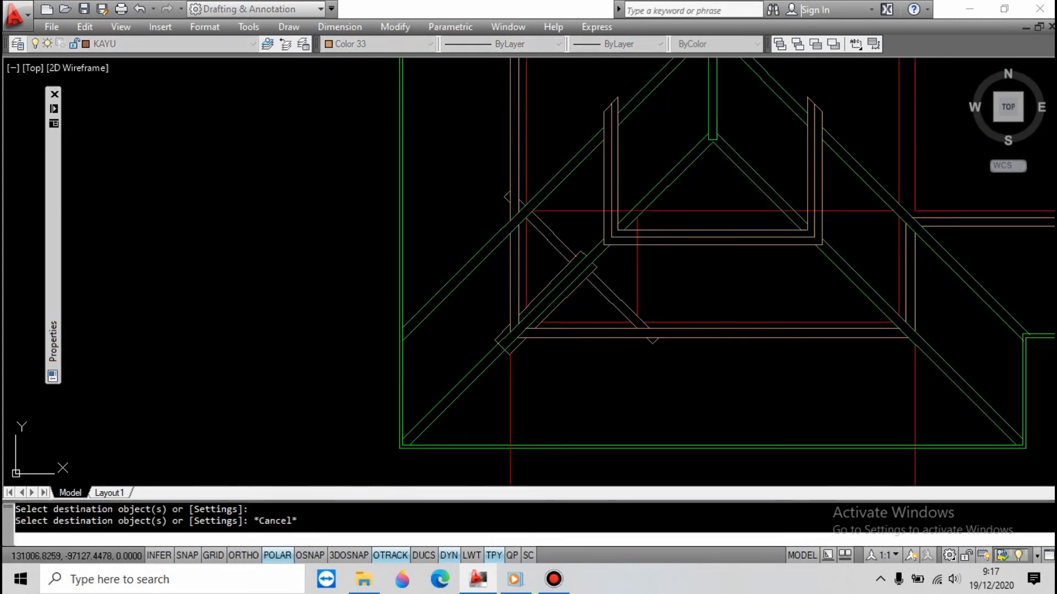
Mirror the southwest corner's brace and hip timber lines to the southeast corner about the vertical midline between the inner walls, keeping the originals
scroll(495, 316, "down", 2)
scroll(541, 255, "up", 3)
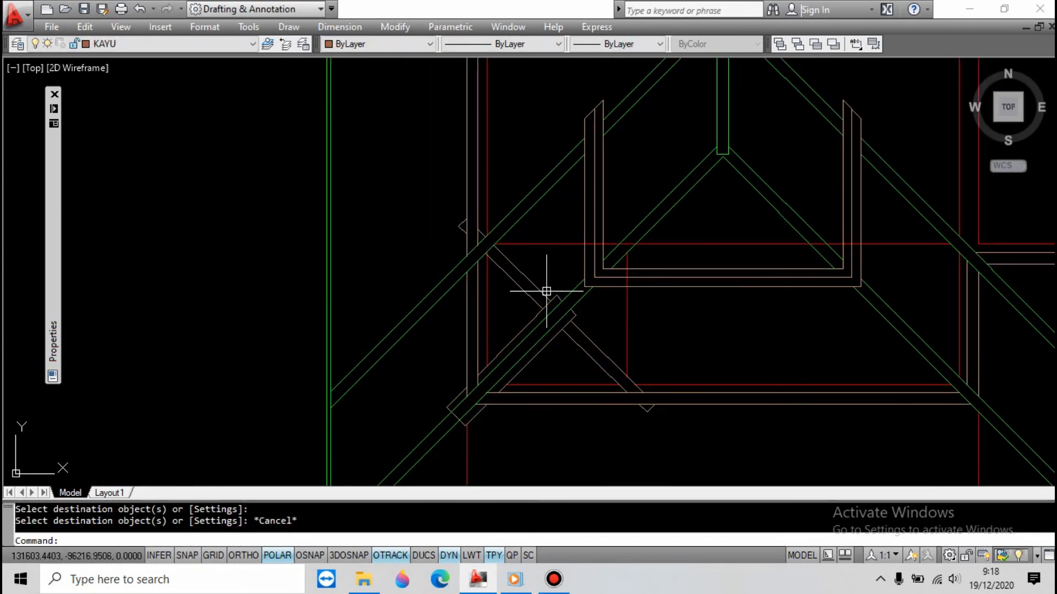
scroll(523, 296, "up", 2)
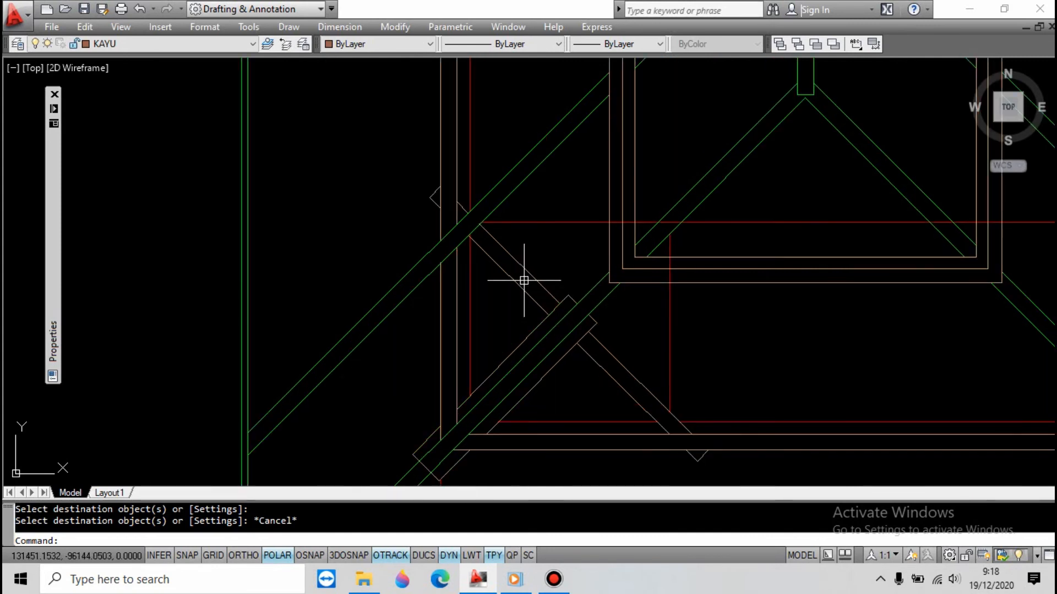
left_click(515, 284)
left_click(407, 148)
left_click(533, 275)
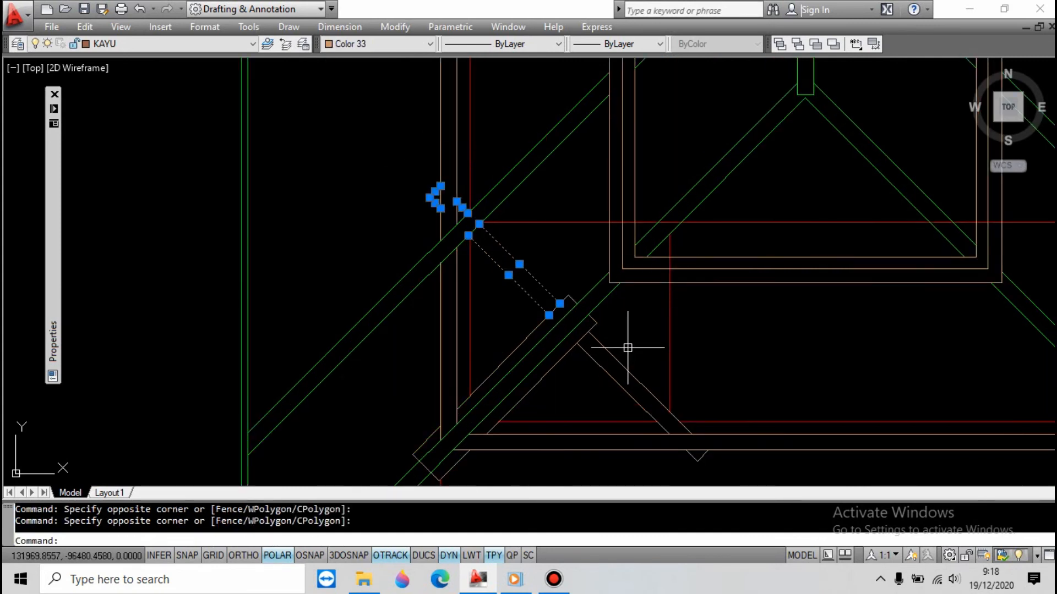
left_click(490, 272)
left_click(610, 371)
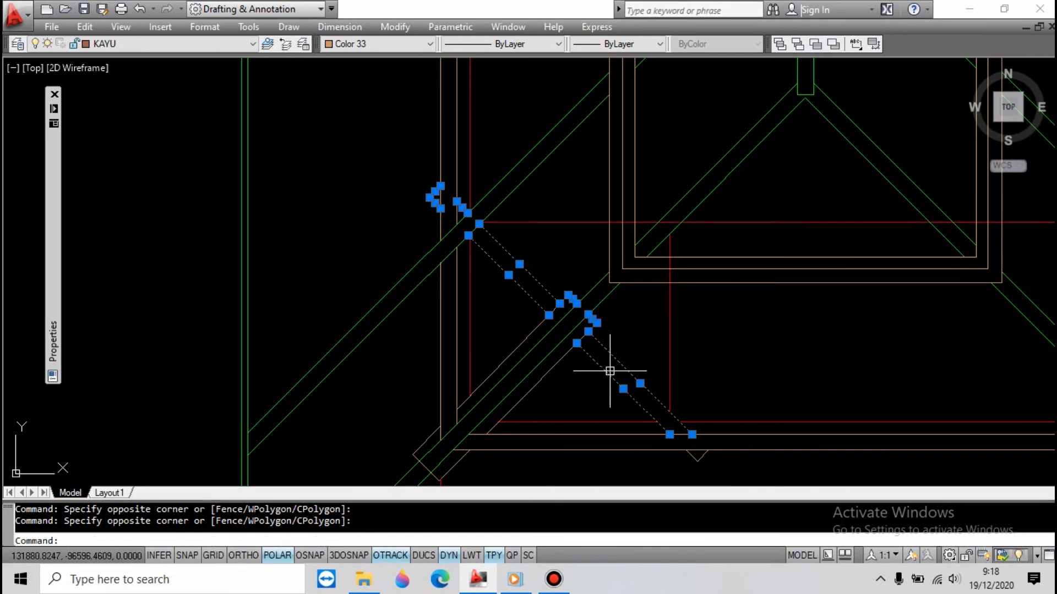
scroll(468, 297, "down", 2)
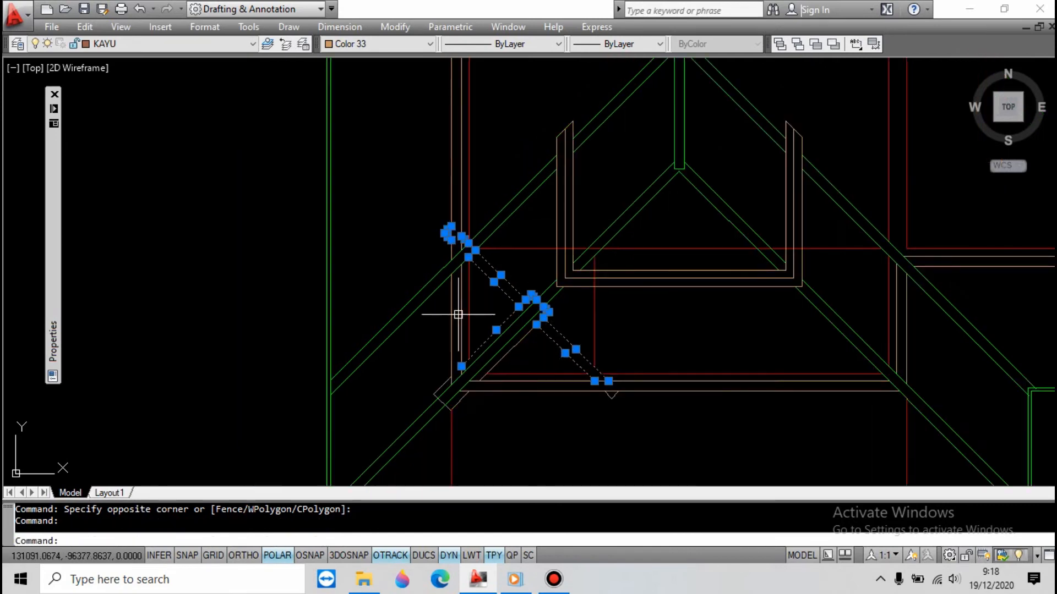
scroll(427, 395, "up", 3)
left_click(420, 352)
left_click(554, 460)
scroll(492, 294, "down", 2)
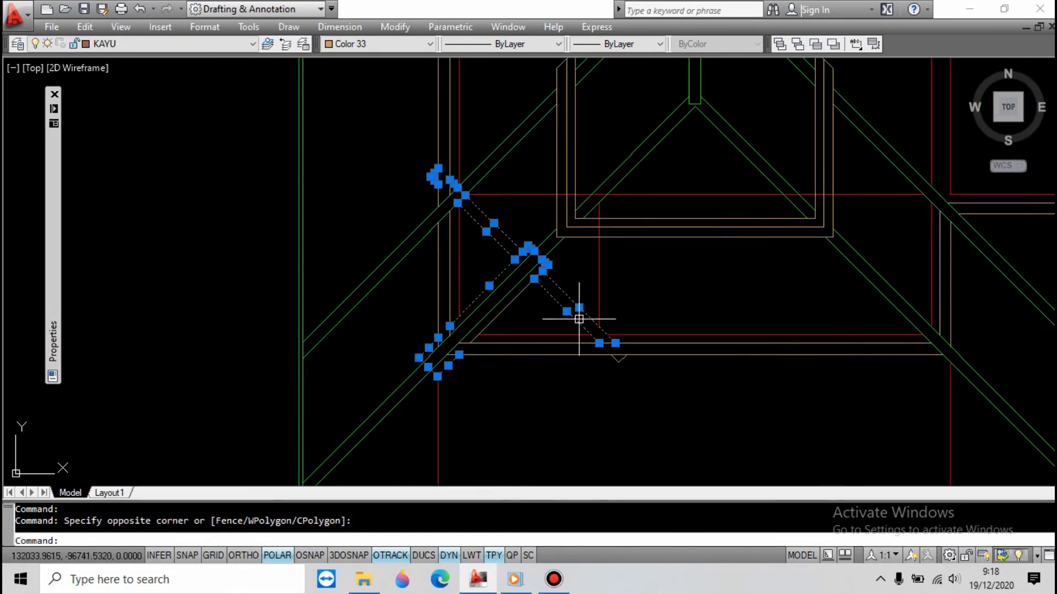
left_click(550, 314)
left_click(654, 393)
key("space")
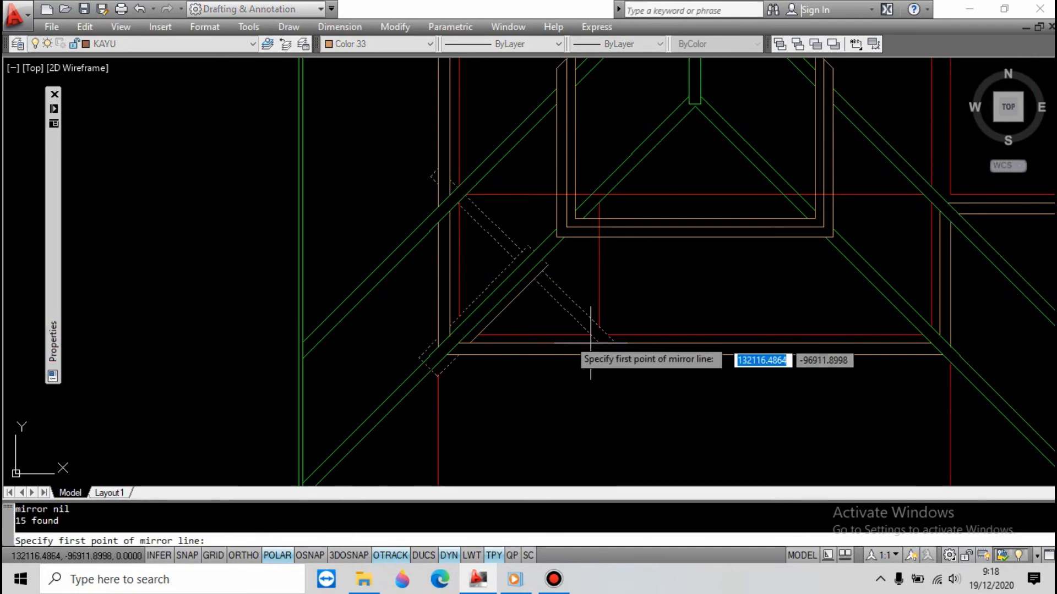
scroll(589, 343, "down", 4)
scroll(658, 314, "up", 3)
right_click(671, 252, "shift")
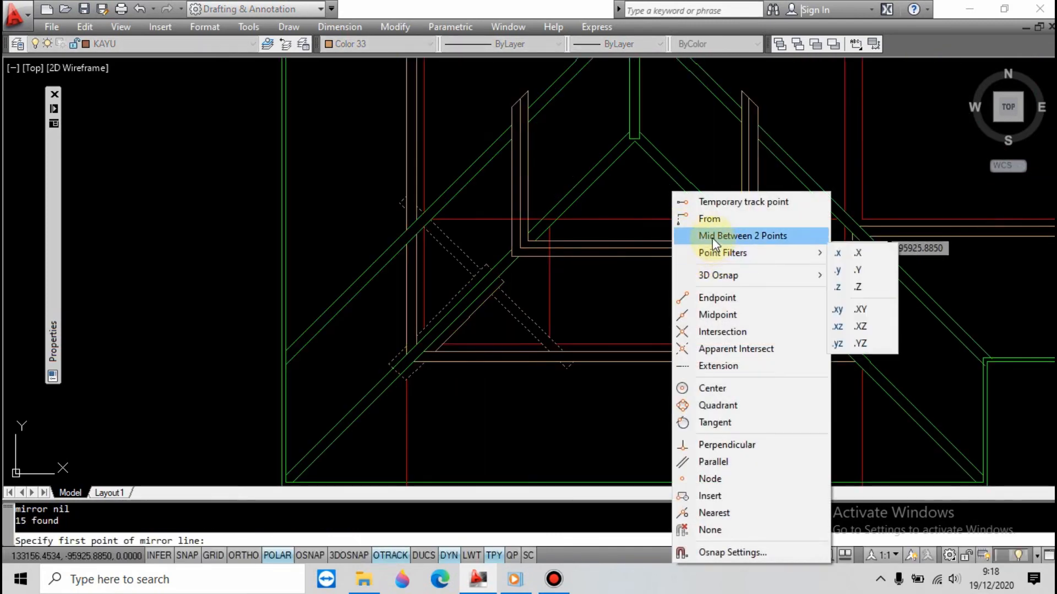
left_click(716, 236)
right_click(575, 239, "shift")
left_click(620, 298)
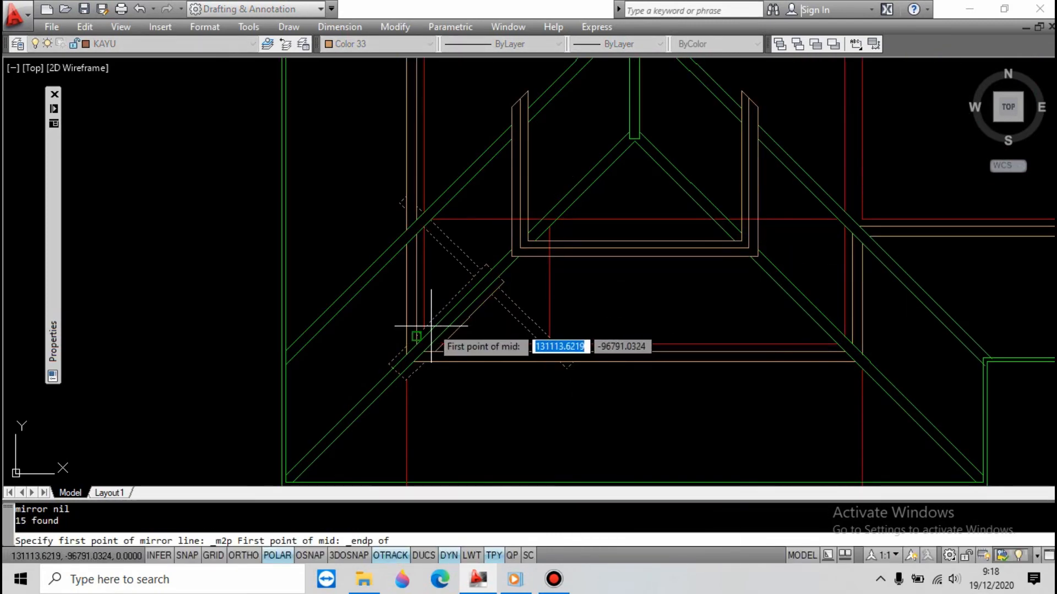
left_click(424, 328)
right_click(719, 294, "shift")
left_click(777, 299)
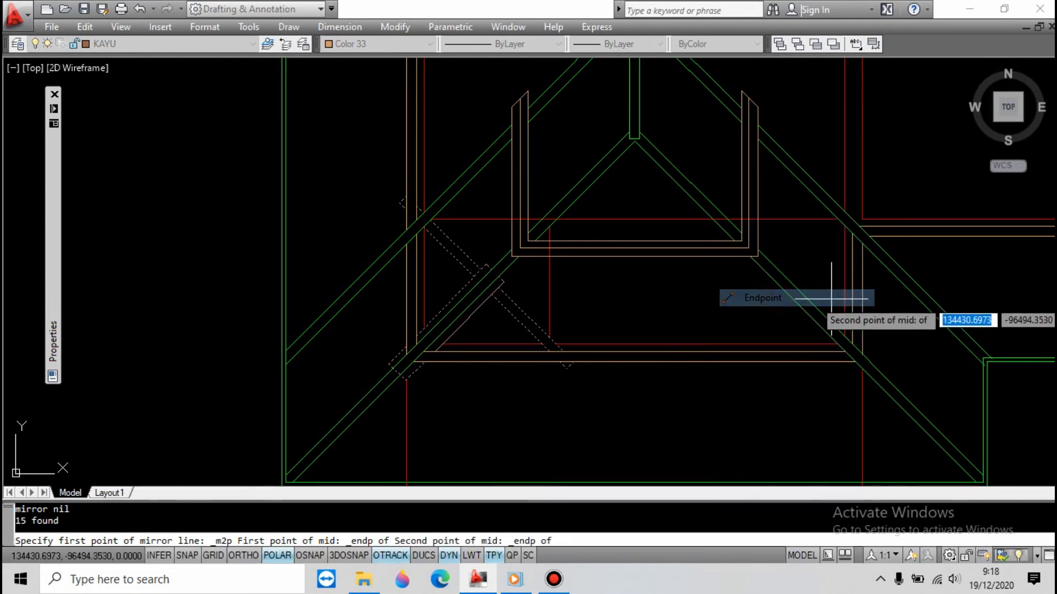
left_click(844, 329)
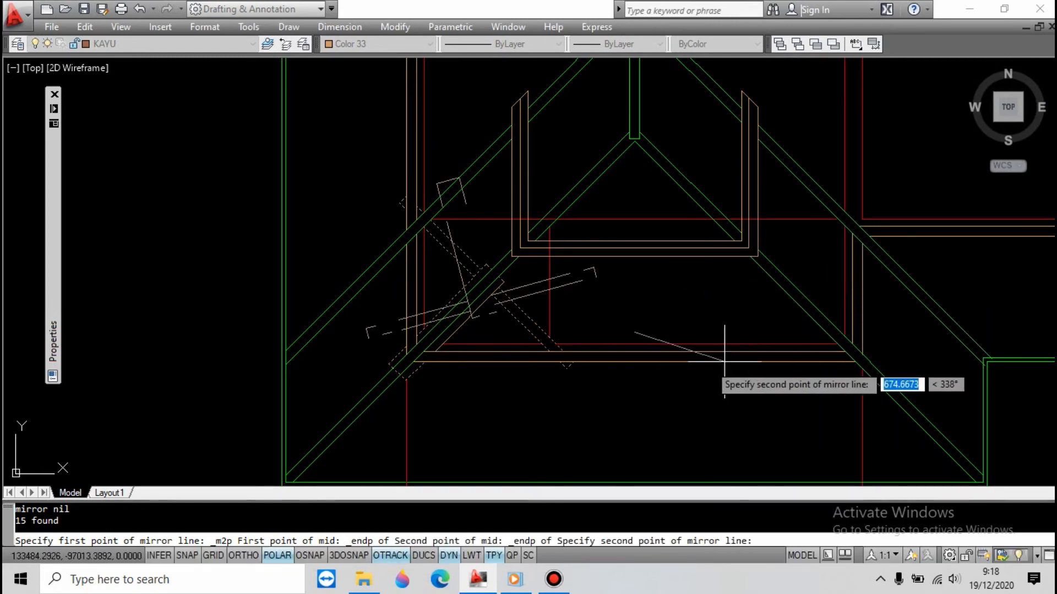
left_click(637, 379)
key("Return")
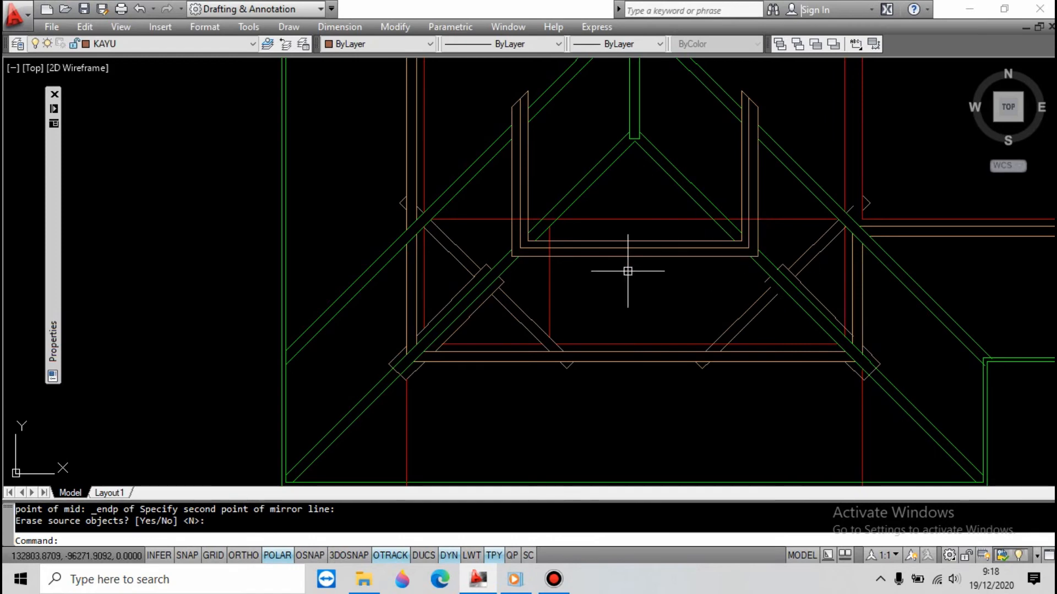
Copy the southeast hip timber's northeast edge from its upper endpoint to the matching end line endpoint on the hip rafter's southwest side
scroll(627, 271, "up", 2)
key("Escape")
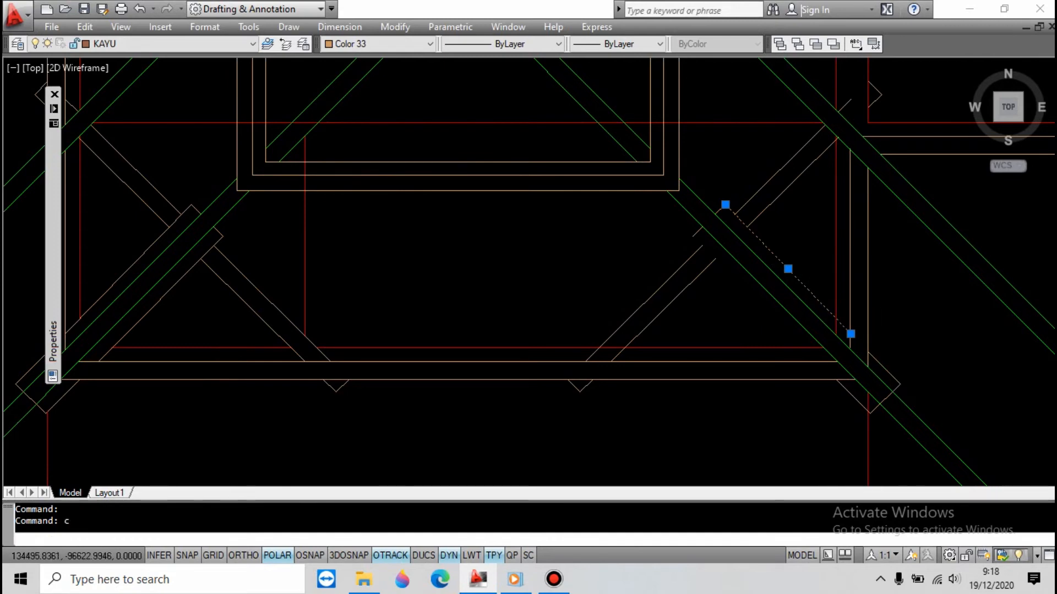
key("Return")
right_click(759, 258, "shift")
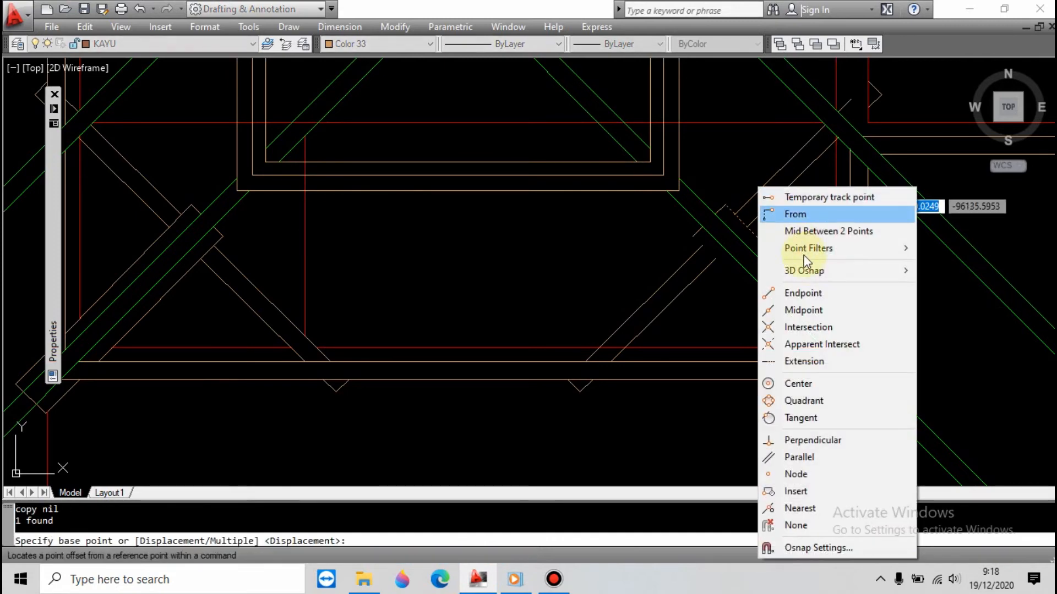
left_click(799, 293)
left_click(726, 206)
right_click(689, 231, "shift")
left_click(737, 297)
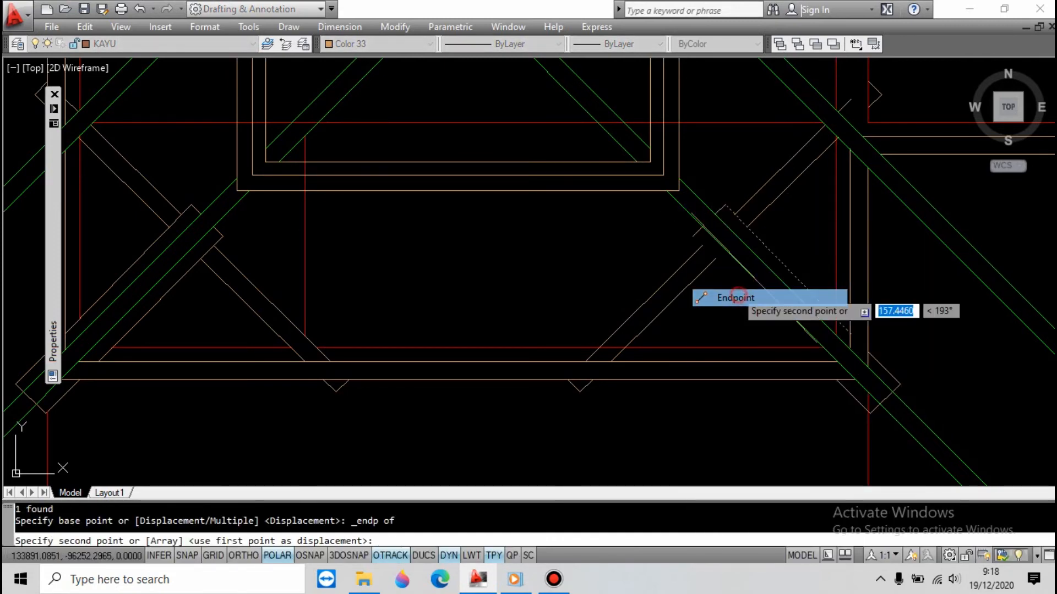
left_click(692, 237)
Trim the red south wall line to the hip timber's southwest edge, and that edge back to the south beam's inner line
scroll(810, 334, "up", 3)
type("t")
key("space")
left_click(790, 338)
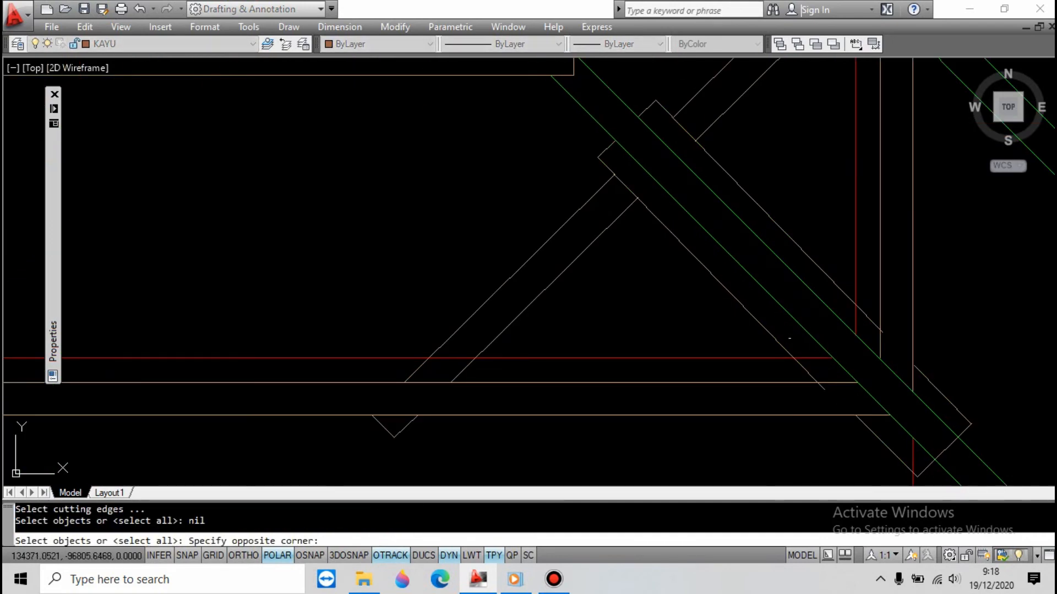
left_click(778, 349)
key("space")
left_click(813, 357)
key("Escape")
key("space")
left_click(830, 383)
key("space")
left_click(821, 387)
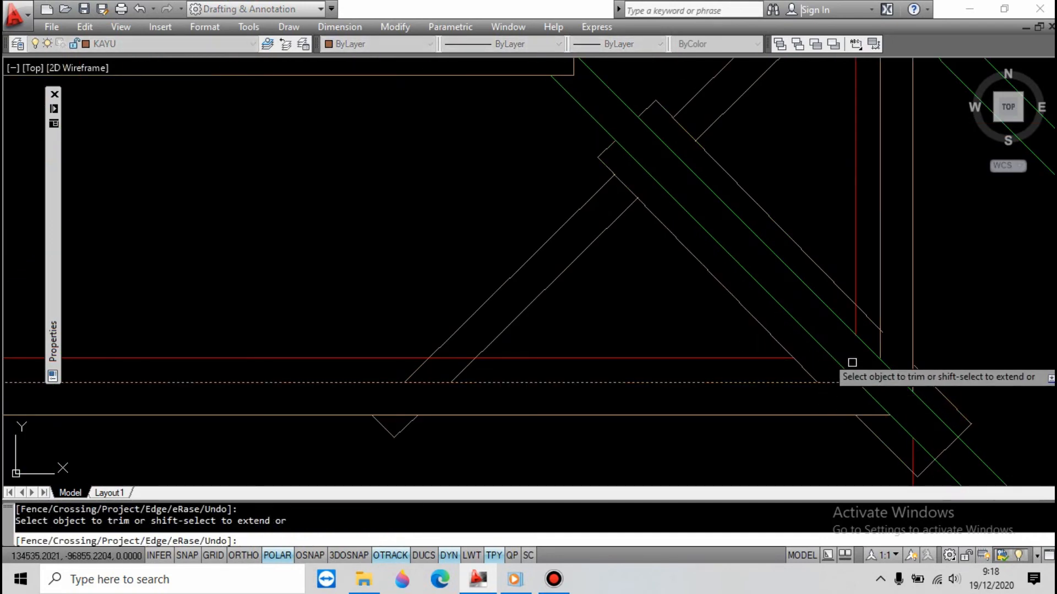
key("Escape")
Trim the red east wall line back to the southeast hip timber's northeast edge
key("space")
left_click(861, 310)
key("space")
left_click(855, 323)
key("Escape")
key("space")
key("space")
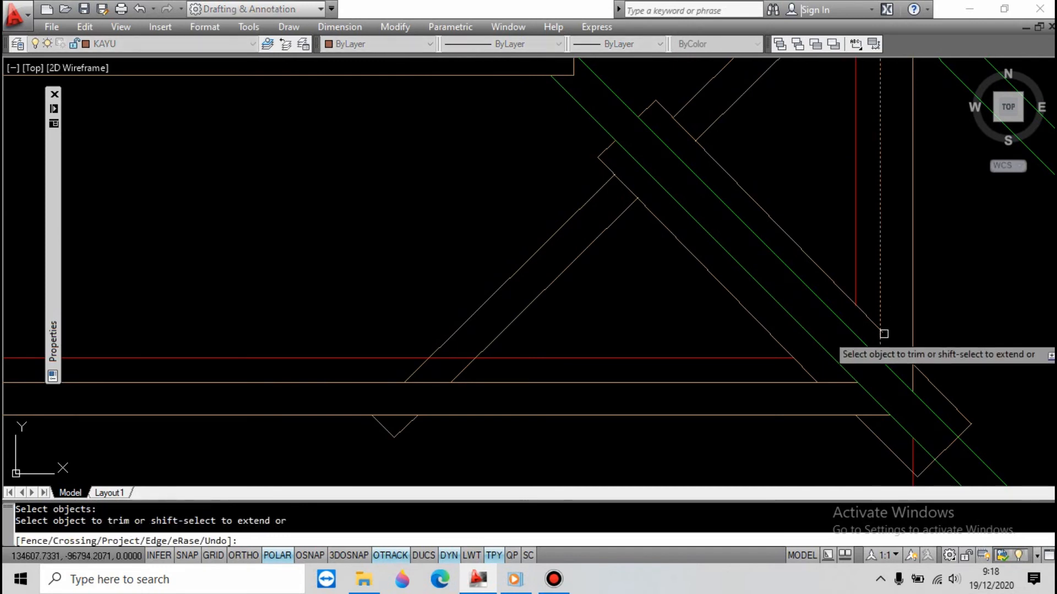
Extend the outer piece of the southeast hip timber's northeast edge to the east beam's outer line
scroll(874, 329, "up", 4)
key("Escape")
type("ex")
key("space")
scroll(715, 297, "down", 4)
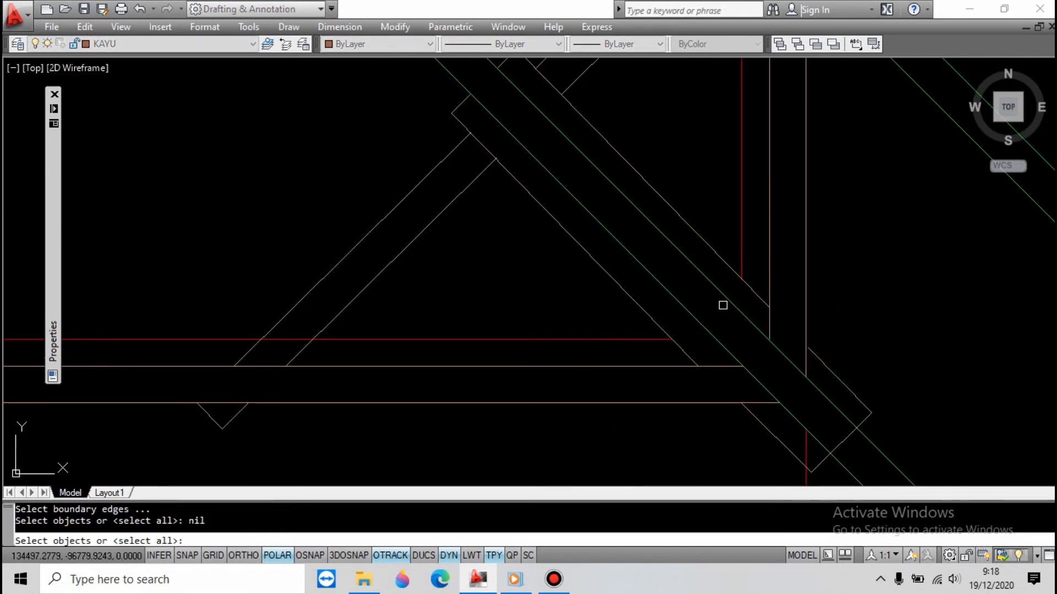
left_click(826, 315)
left_click(796, 311)
key("space")
key("Escape")
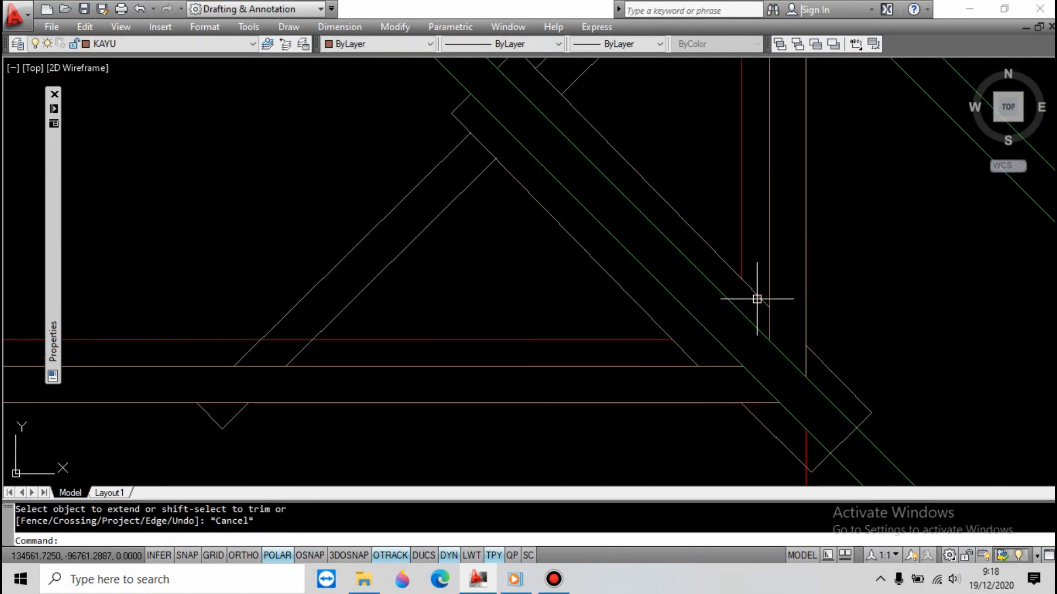
Offset the southeast hip rafter's northeast line by 60 toward the northeast
scroll(620, 245, "down", 4)
scroll(602, 195, "up", 4)
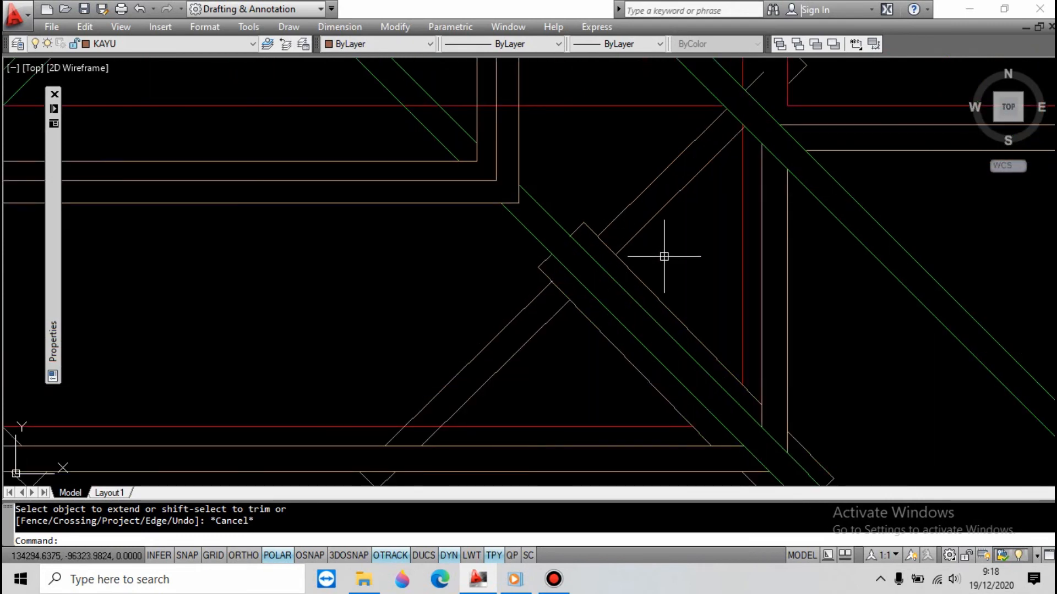
type("o")
key("space")
key("Return")
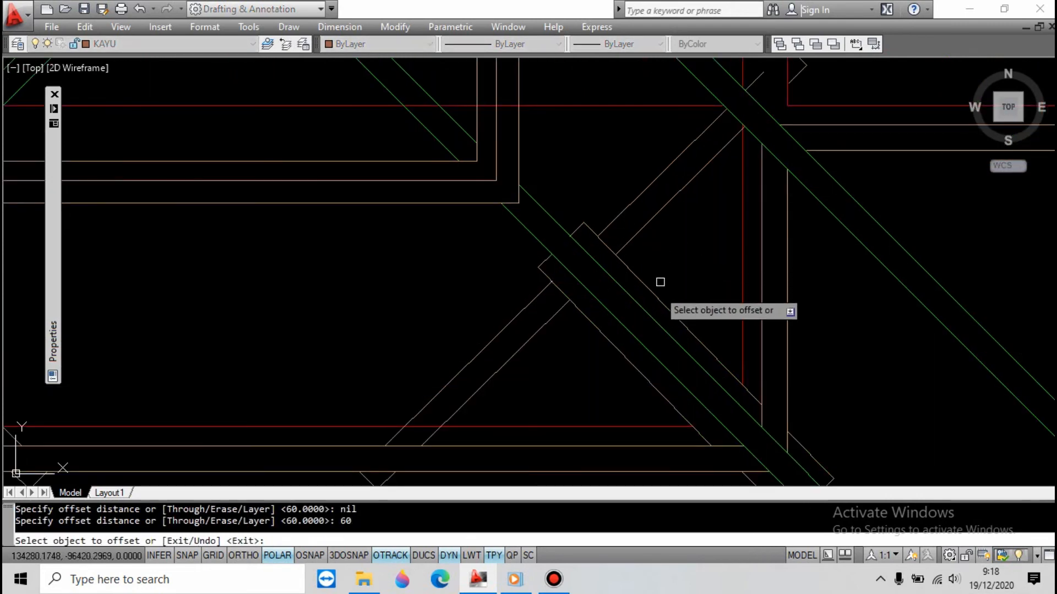
left_click(647, 309)
left_click(672, 293)
key("Escape")
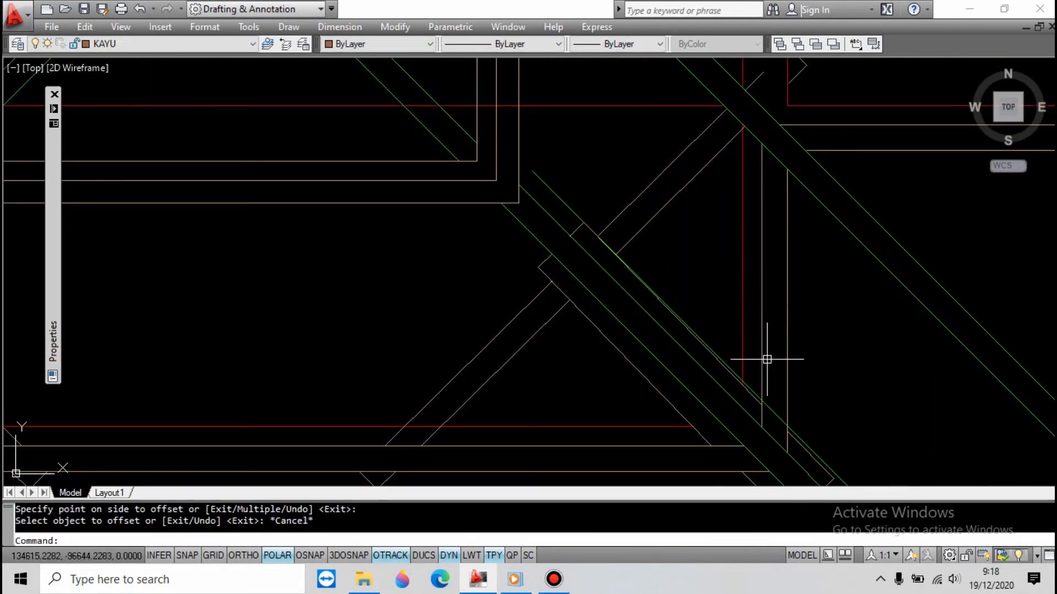
Erase the old northeast edge lines of the southeast hip timber beside the offset line
scroll(703, 264, "down", 3)
scroll(750, 344, "up", 4)
scroll(710, 331, "up", 3)
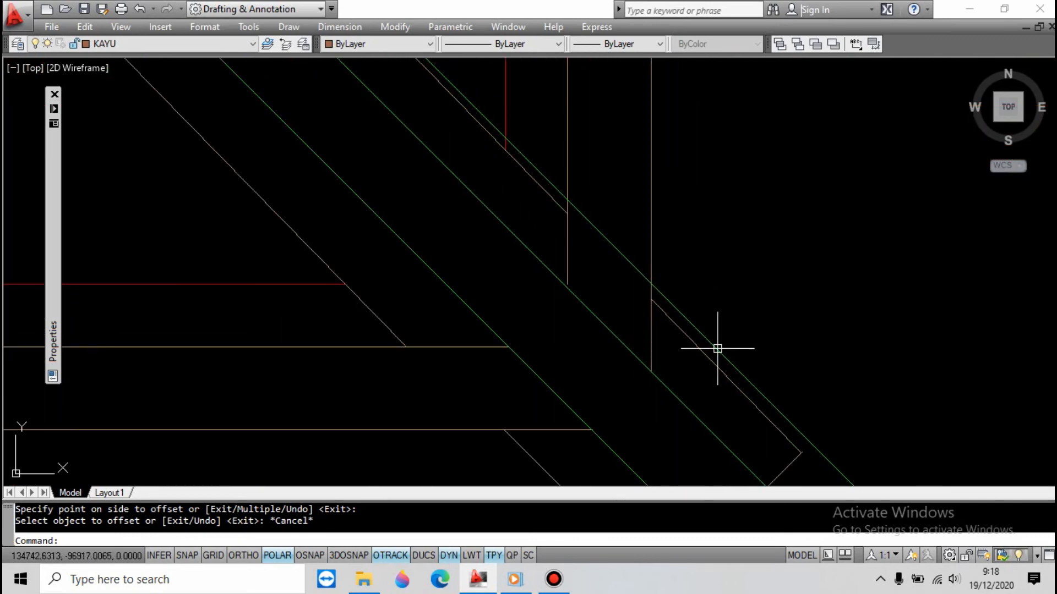
left_click(708, 356)
type("E")
key("Return")
scroll(538, 183, "down", 2)
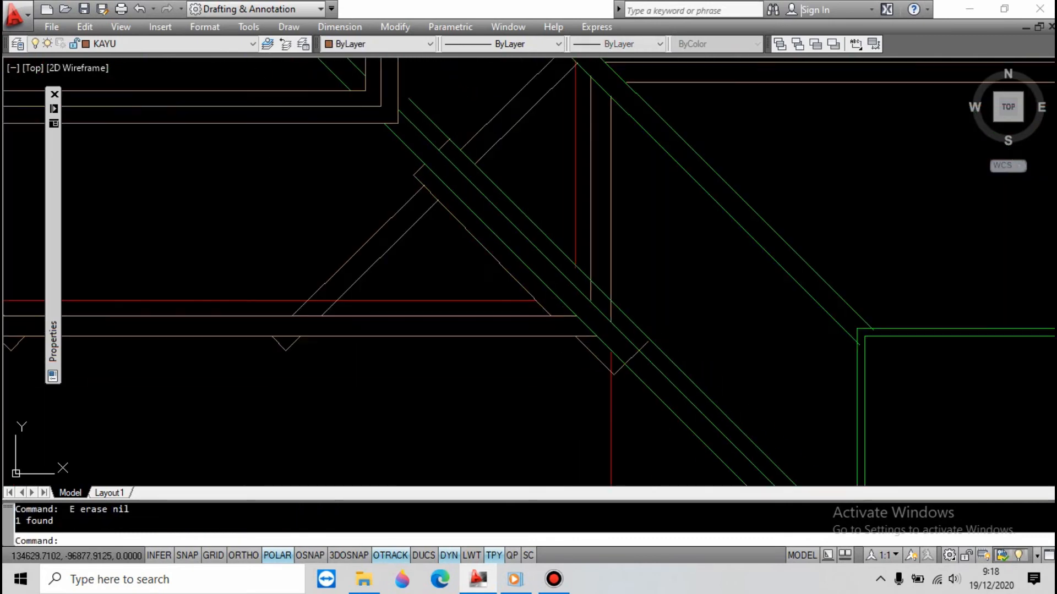
key("Escape")
Join the offset line to the hip timber's end lines at both ends with Chamfer to form closed corners
scroll(422, 88, "up", 5)
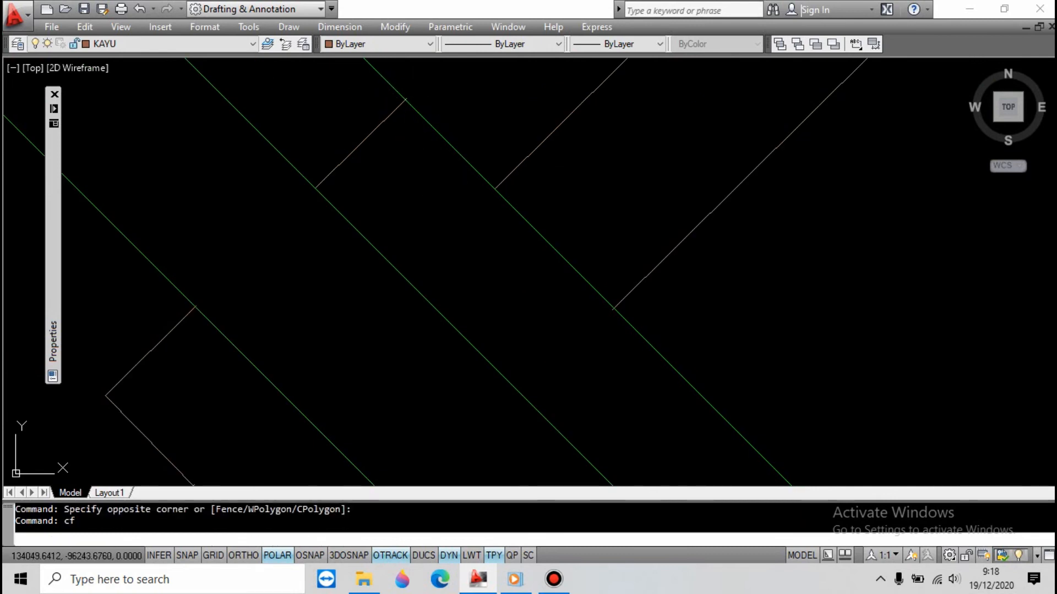
left_click(396, 108)
left_click(432, 124)
scroll(495, 162, "down", 3)
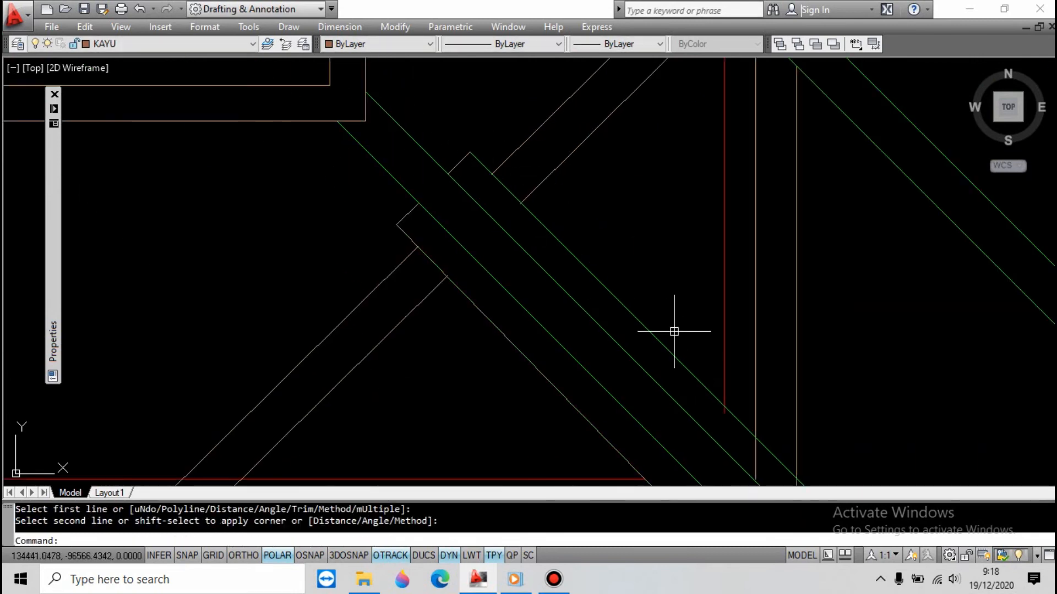
scroll(674, 331, "down", 3)
key("Return")
scroll(597, 286, "up", 4)
left_click(588, 283)
left_click(588, 269)
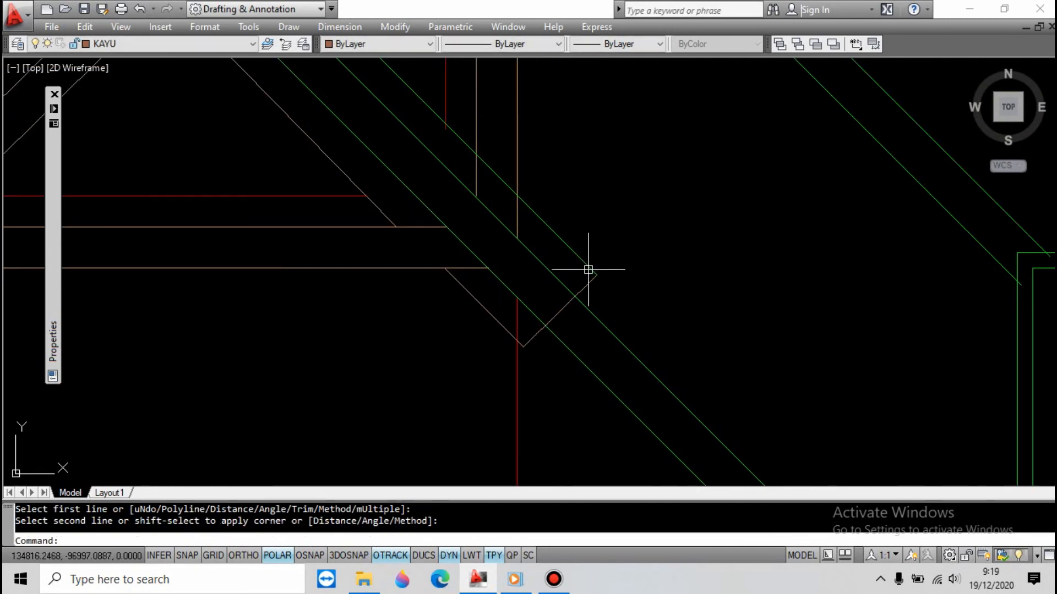
Match the offset line's properties to the hip timber's end line
key("Escape")
left_click(594, 279)
type("ma")
left_click(580, 258)
scroll(595, 326, "down", 4)
key("Escape")
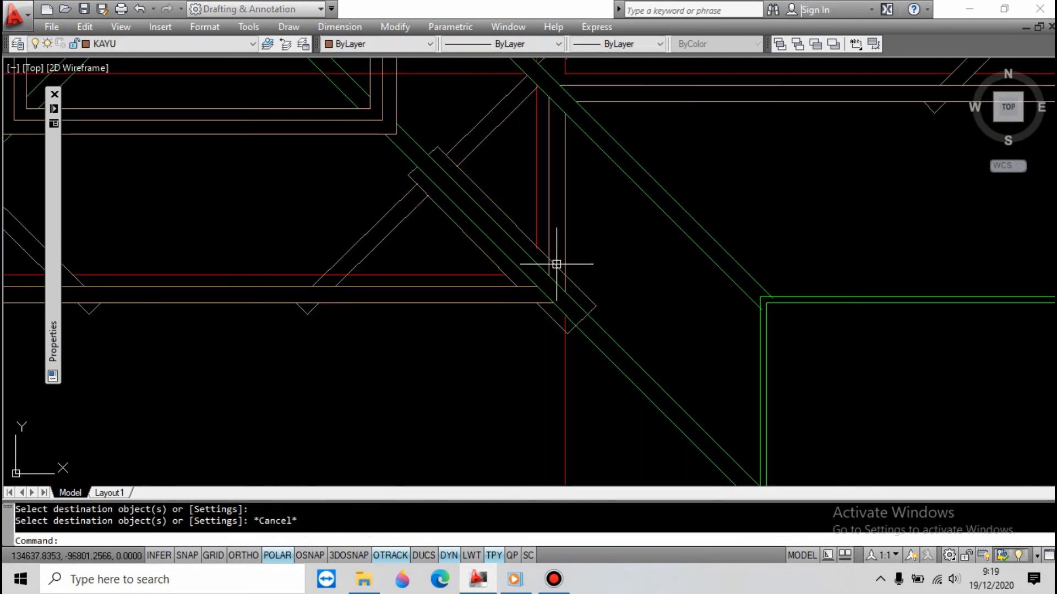
Trim the hip timber's northeast edge between the east beam's two lines, and the red east wall line back to that edge
scroll(547, 245, "up", 6)
type("tr")
left_click(655, 257)
left_click(538, 243)
key("space")
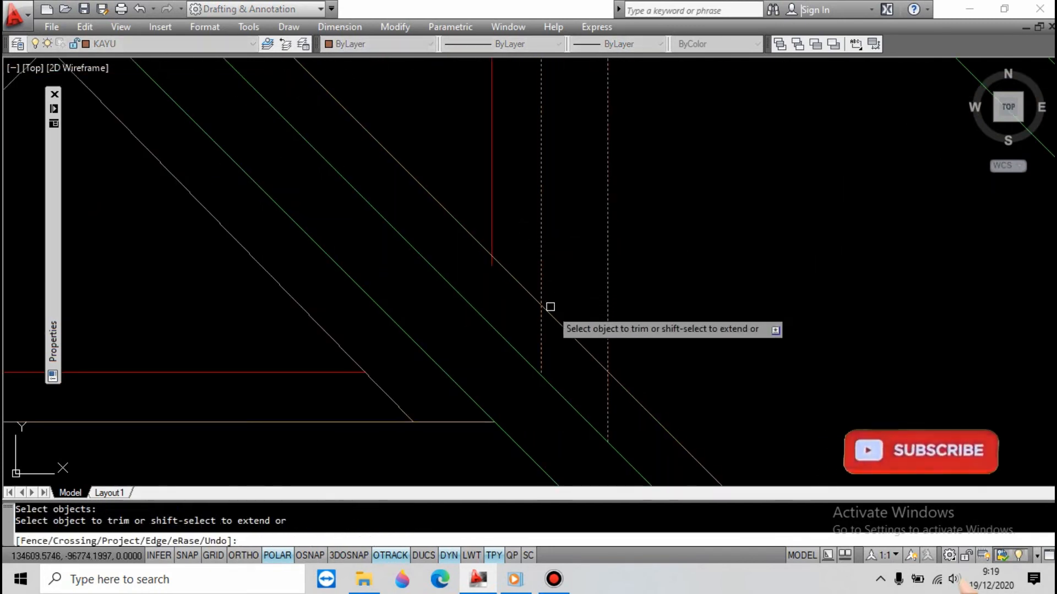
left_click(572, 337)
key("Escape")
type("tr")
key("space")
key("Escape")
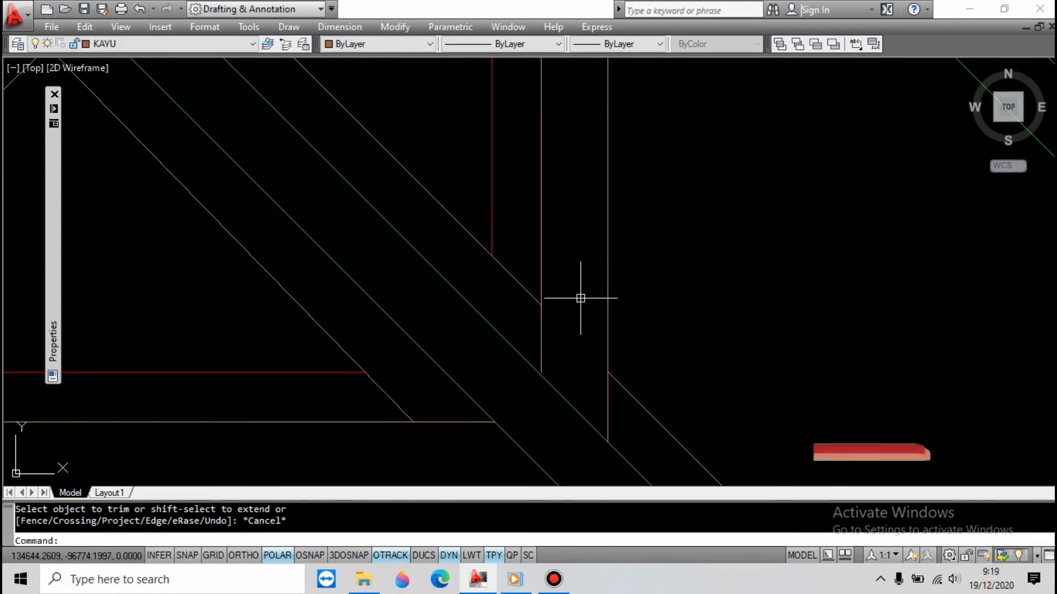
type("ex")
key("space")
scroll(561, 251, "down", 3)
key("Escape")
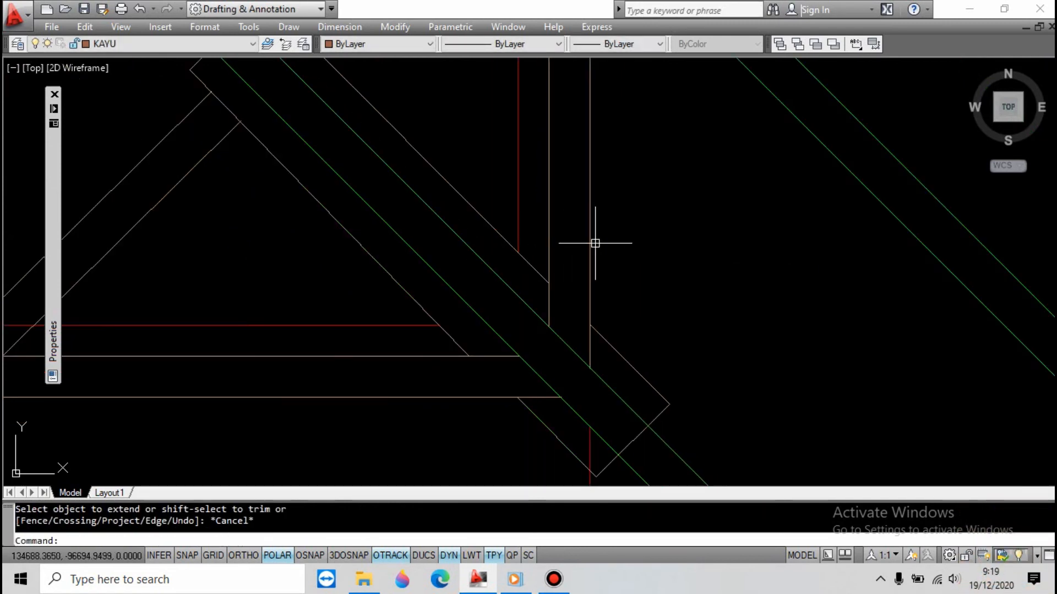
Trim the hip timber's lower end line inside the hip rafter, and the red wall line inside the timber back to its southwest edge
scroll(543, 237, "down", 7)
left_click(562, 285)
type("tr")
key("space")
scroll(570, 336, "up", 8)
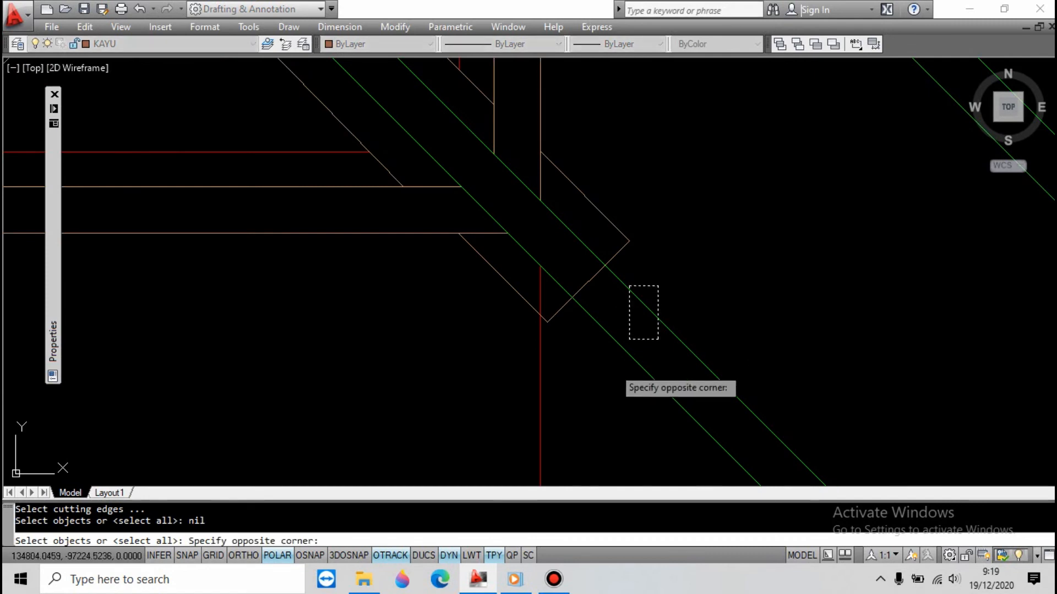
left_click(629, 340)
key("space")
left_click(585, 283)
key("Escape")
type("tr")
key("space")
left_click(528, 300)
key("space")
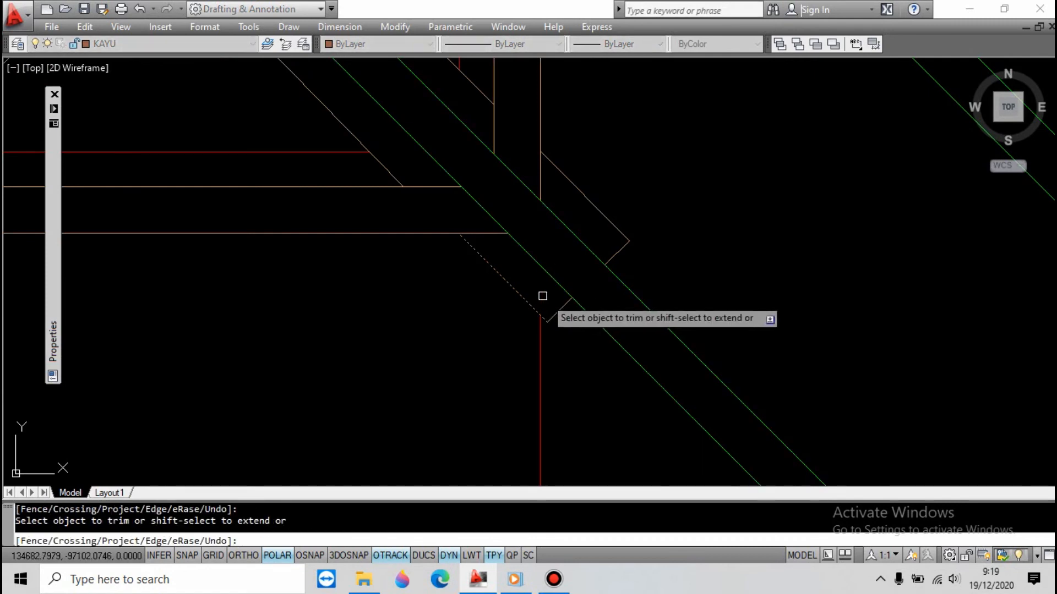
key("Escape")
scroll(607, 346, "down", 5)
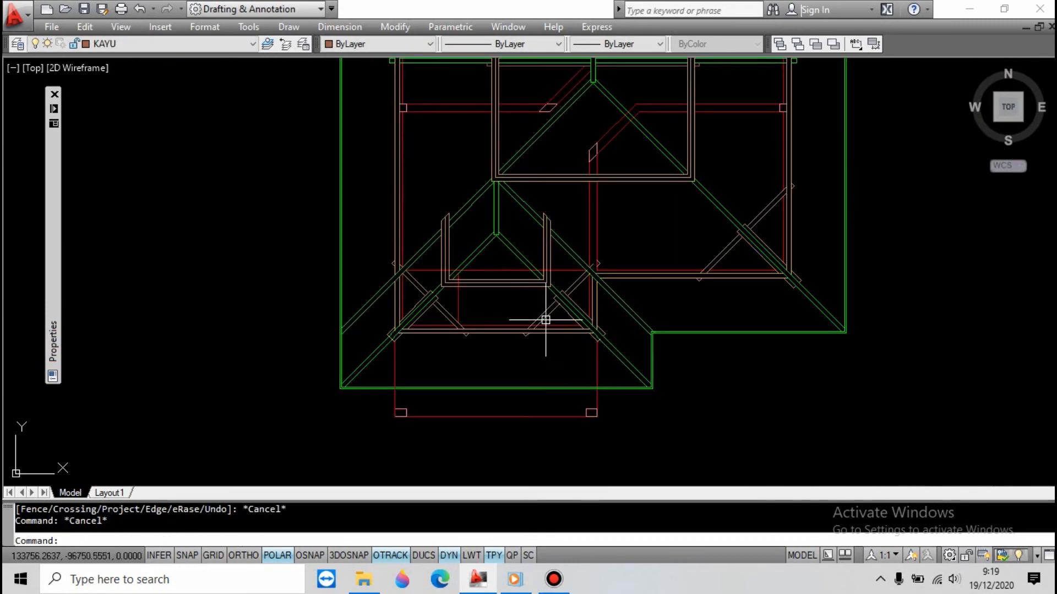
Draw a horizontal rafter line from the ridge's east edge perpendicular to the east eave between the two trusses
scroll(545, 320, "down", 3)
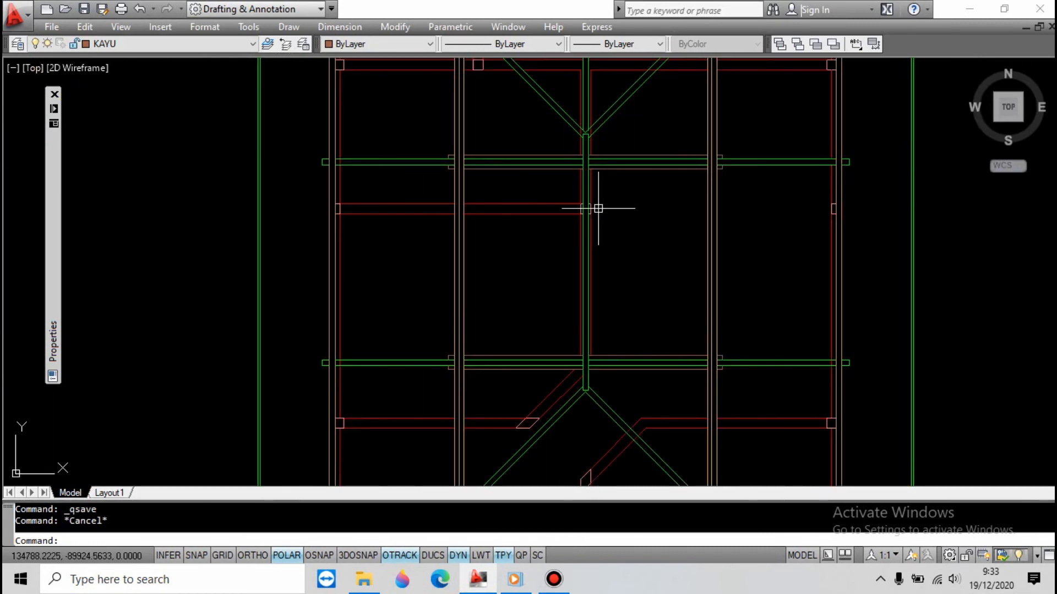
type("lnp")
key("space")
scroll(598, 209, "up", 3)
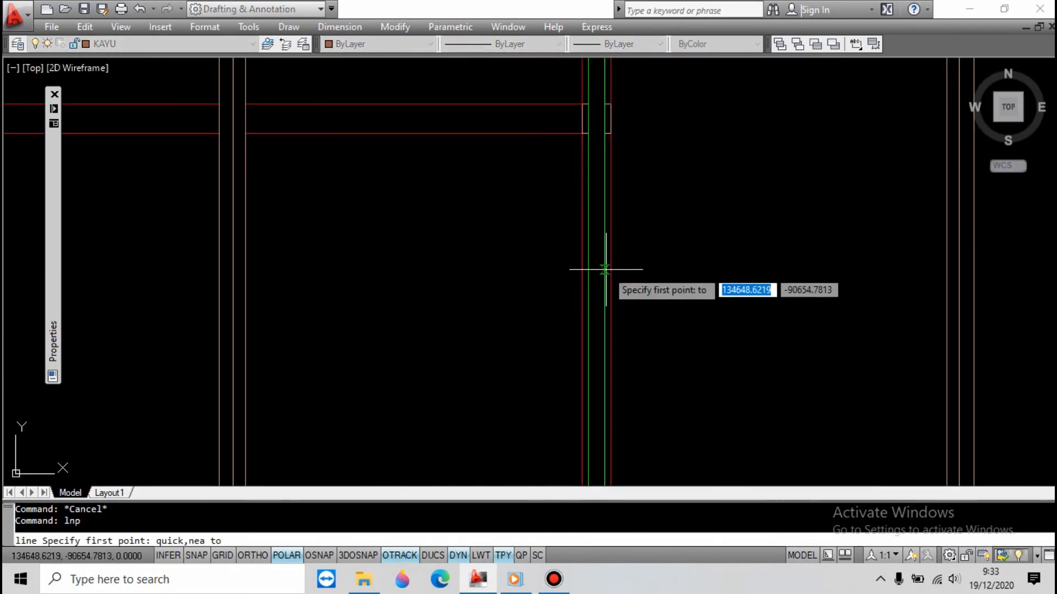
scroll(603, 269, "down", 3)
scroll(936, 278, "up", 3)
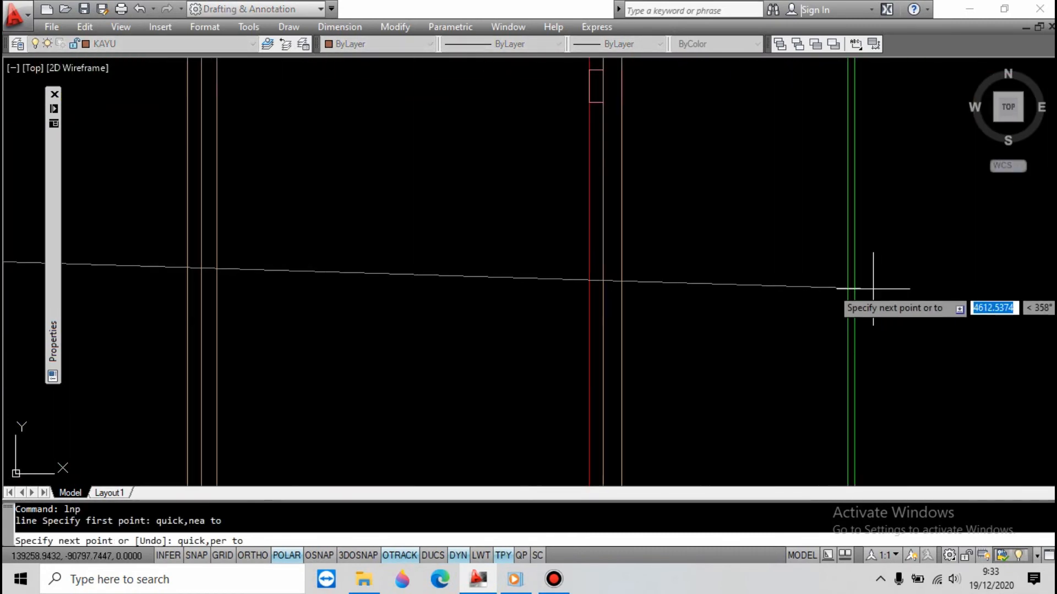
key("Escape")
scroll(576, 264, "down", 3)
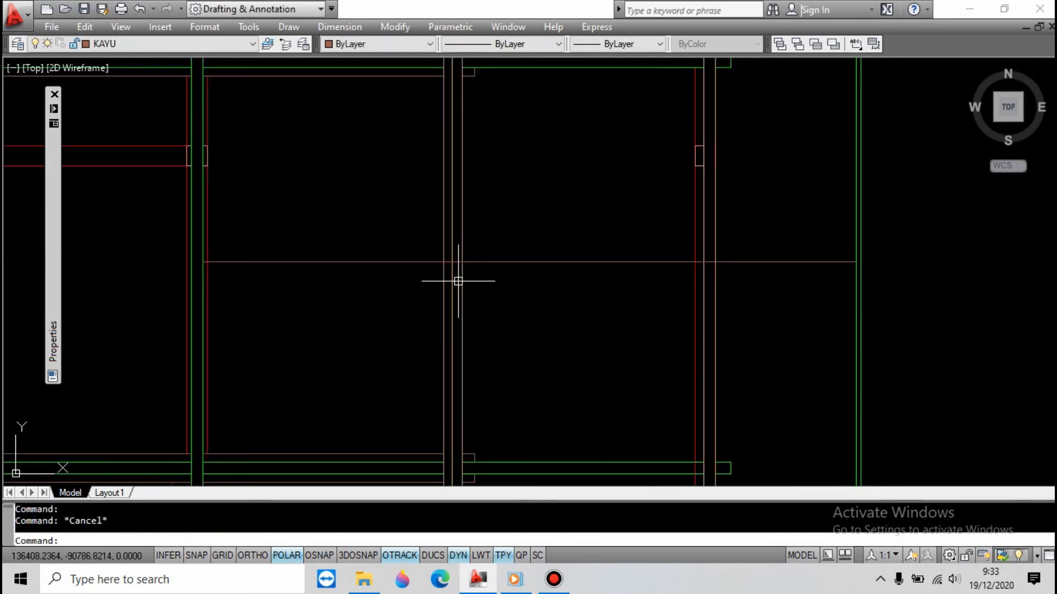
Match the new rafter line's properties to those of the existing timber lines
type("a")
key("space")
key("Escape")
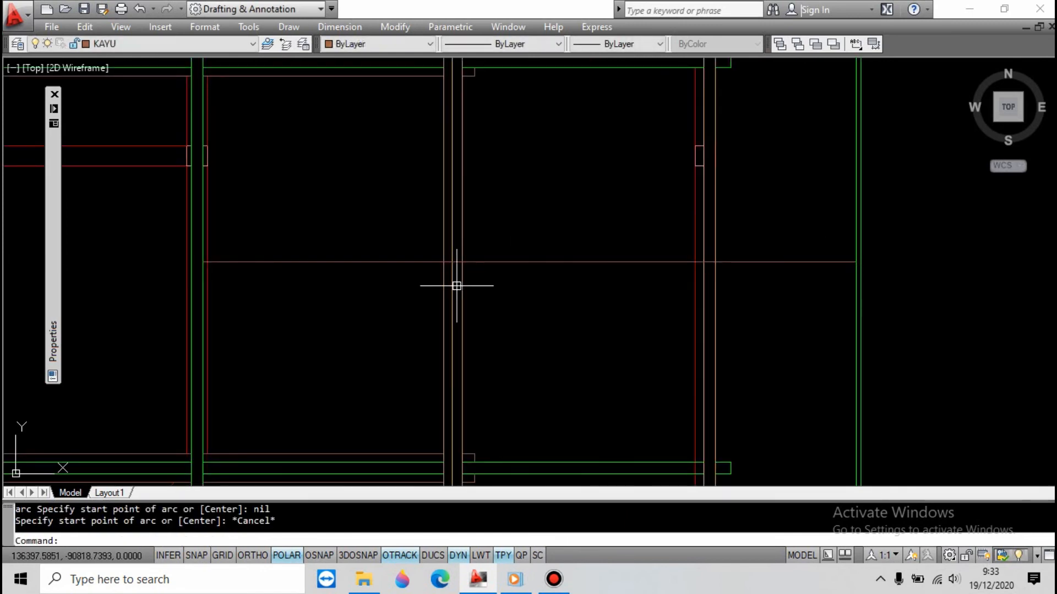
type("ma")
left_click(495, 278)
left_click(489, 231)
key("Escape")
Copy the rafter line 60 north as its second edge, and copy the pair at 500 spacing to make five rafters
left_click(526, 236)
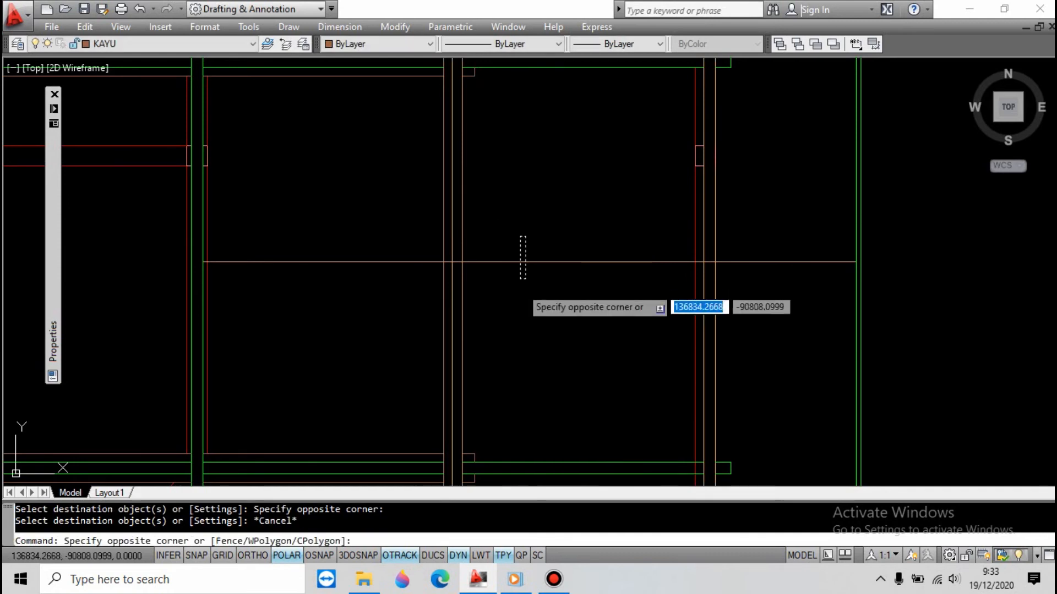
left_click(520, 280)
type("c")
left_click(520, 285)
type("6")
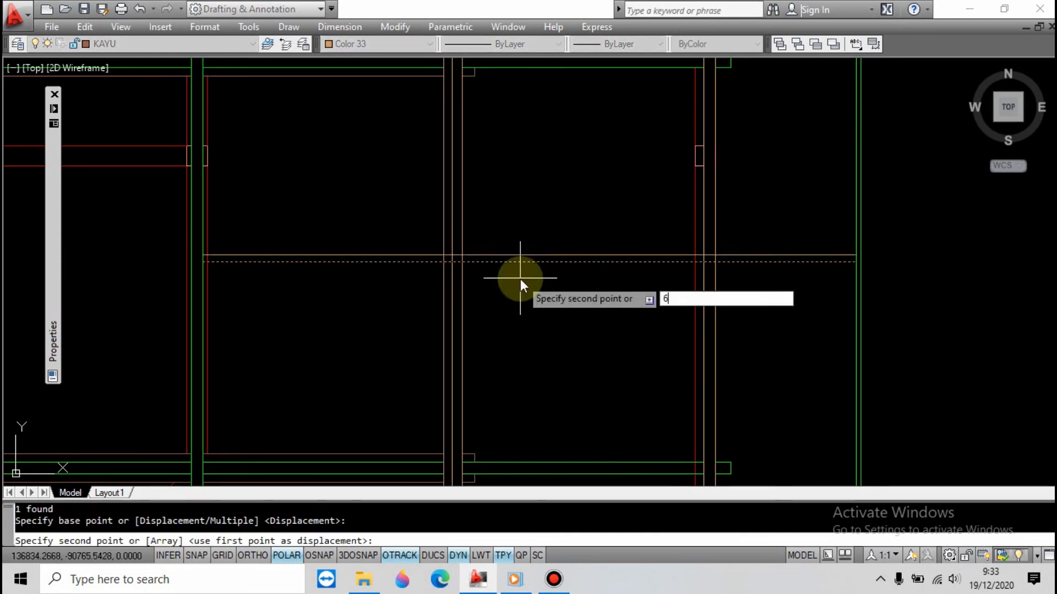
type("0")
key("Return")
left_click(523, 237)
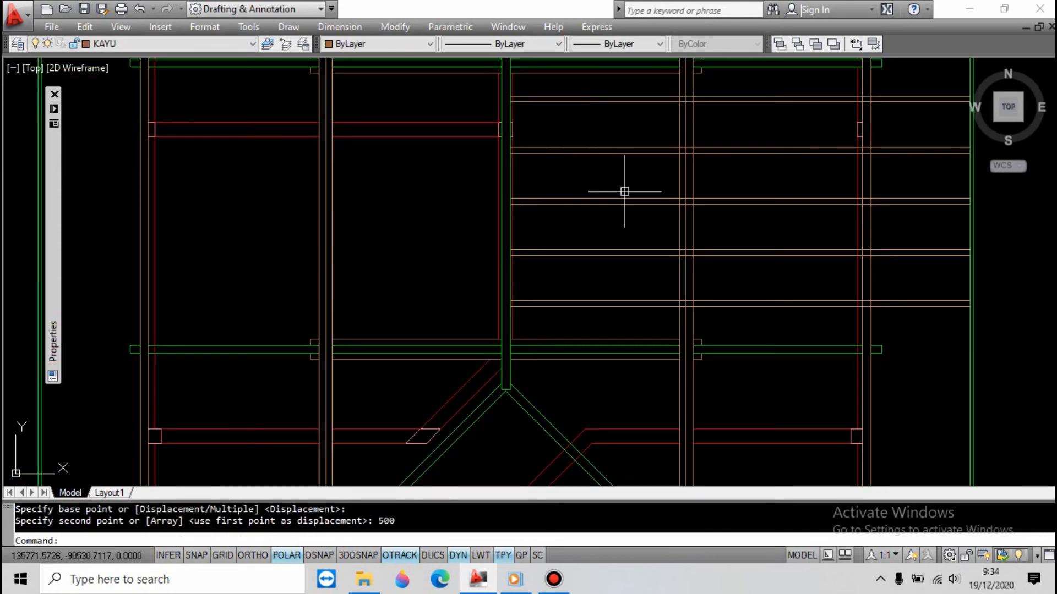
key("Escape")
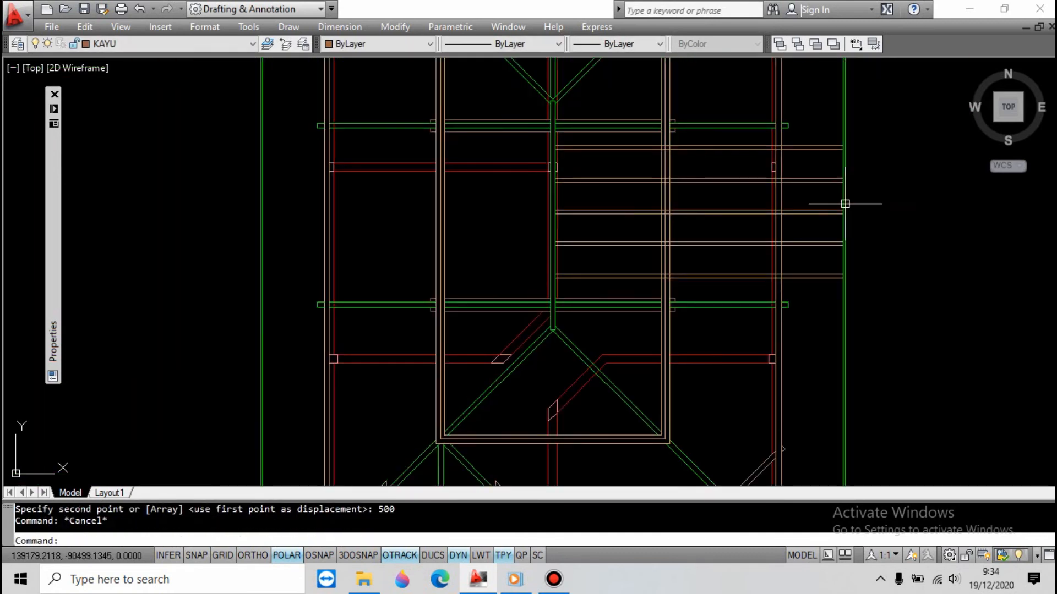
Mirror the five east rafters to the west side about the ridge beam's centreline, keeping the originals
left_click(811, 300)
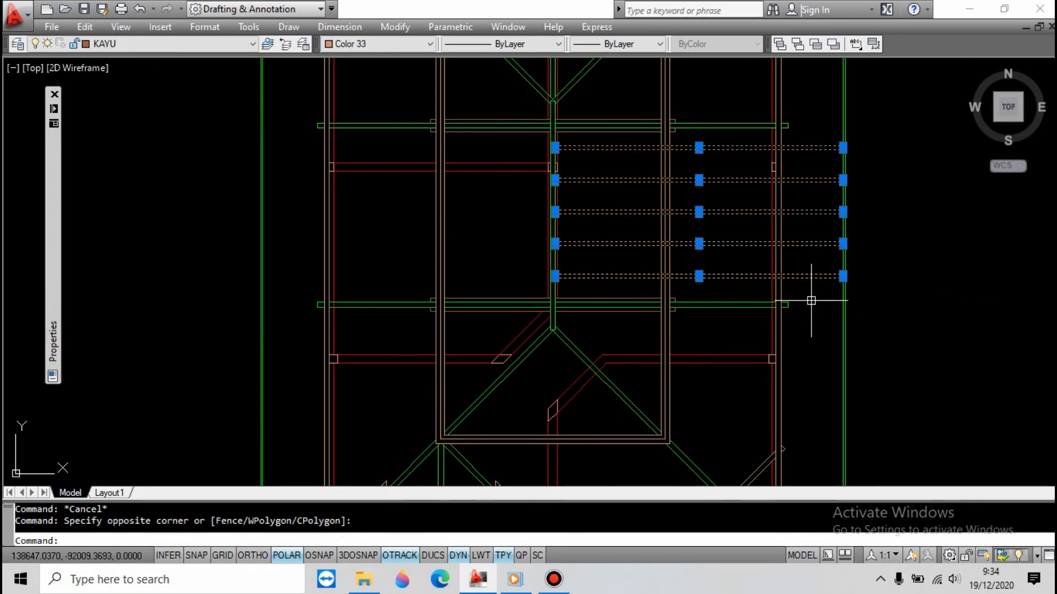
type("mi")
scroll(545, 135, "up", 5)
left_click(668, 161)
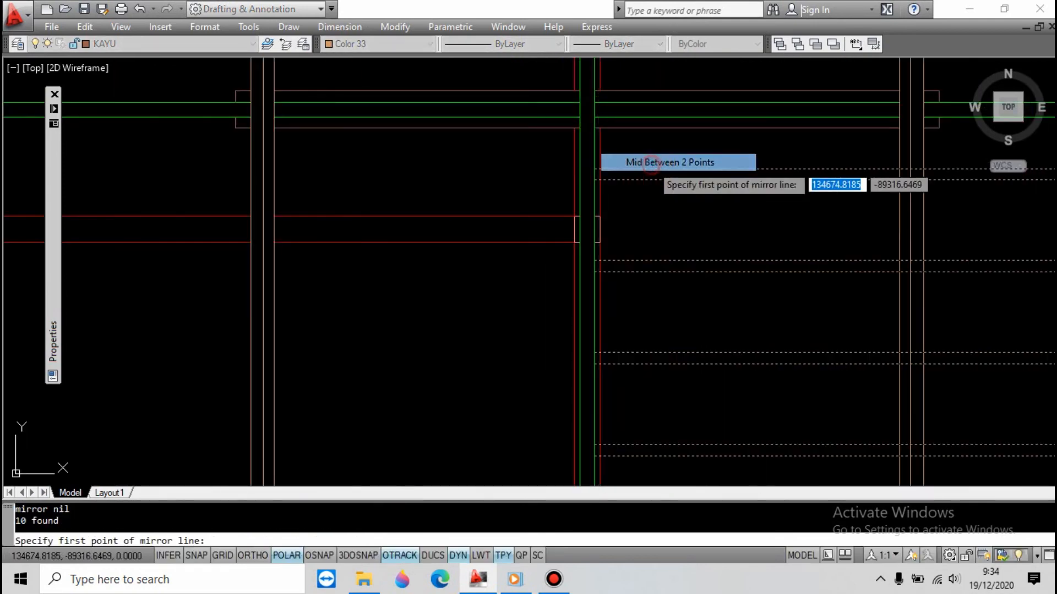
right_click(604, 166, "shift")
left_click(645, 271)
left_click(584, 216)
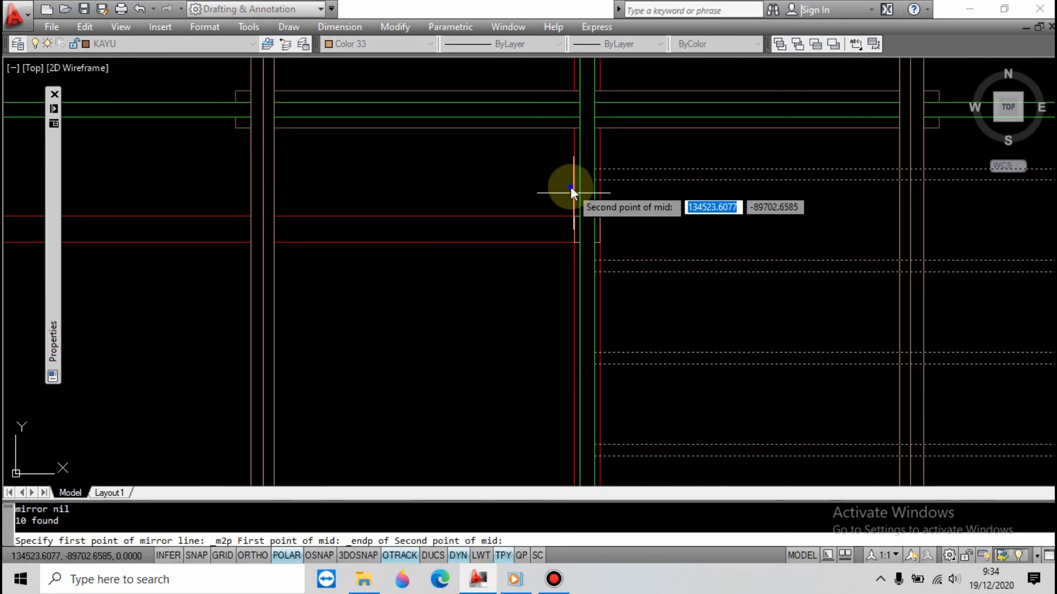
right_click(572, 189, "shift")
left_click(617, 290)
left_click(577, 217)
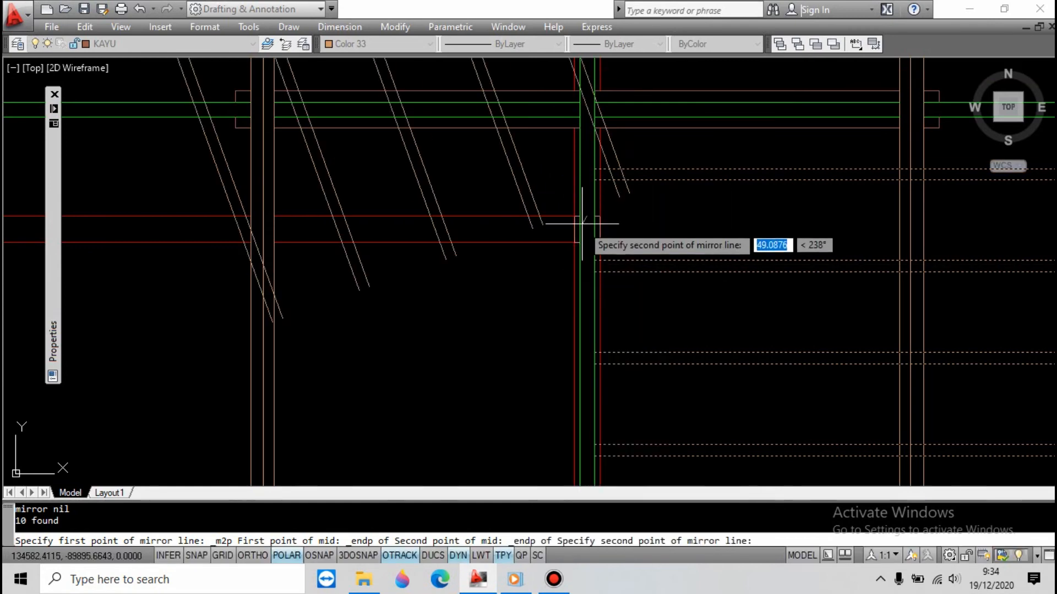
left_click(583, 226)
key("Return")
Move the mirrored west rafters south by one rafter width so they are staggered against the east rafters
scroll(584, 225, "down", 6)
scroll(357, 196, "up", 2)
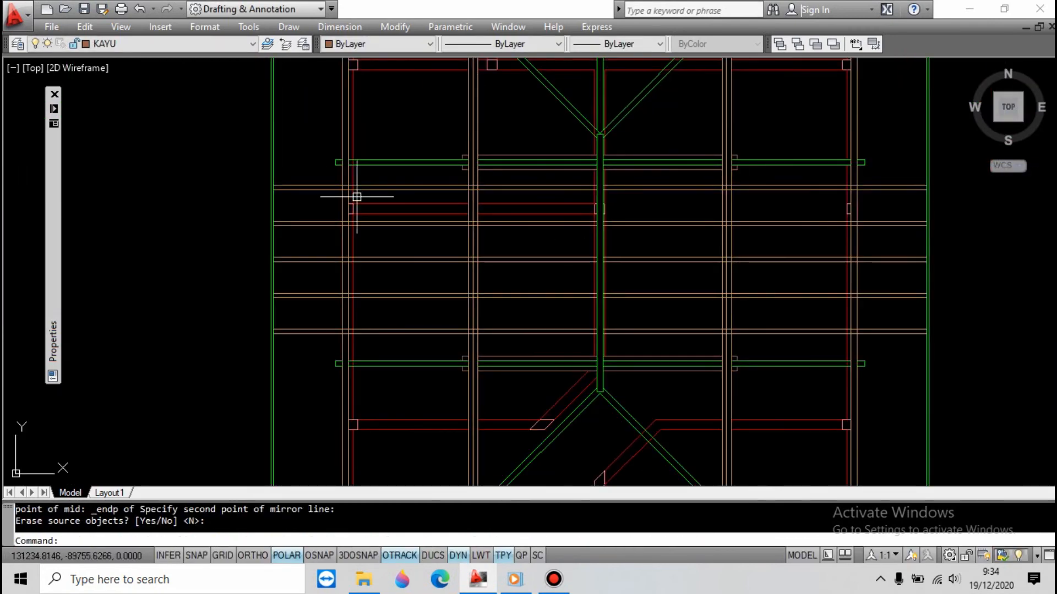
left_click(314, 349)
type("m")
key("Return")
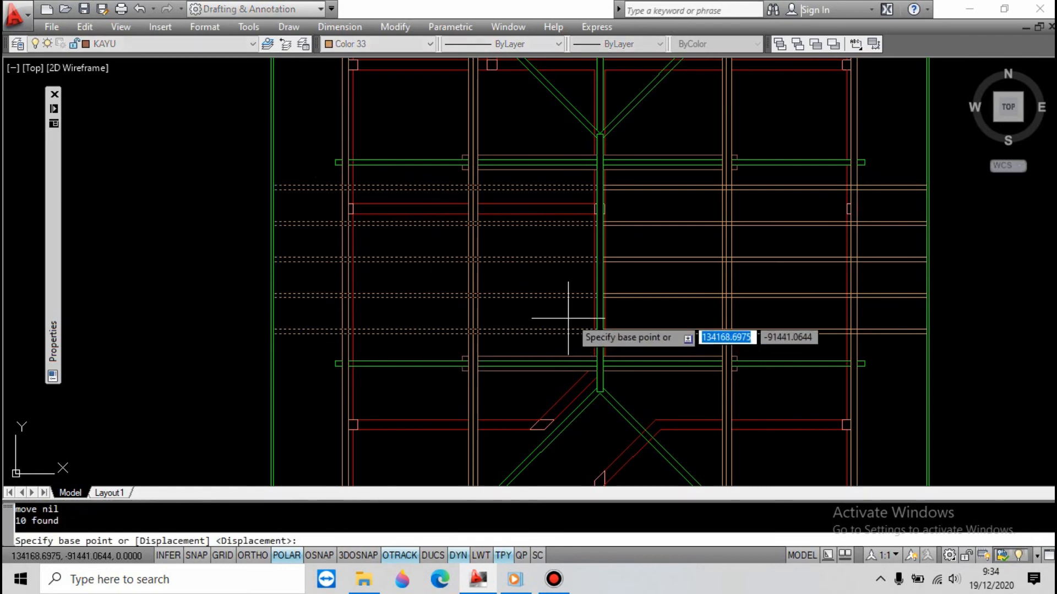
scroll(606, 221, "up", 4)
left_click(619, 176)
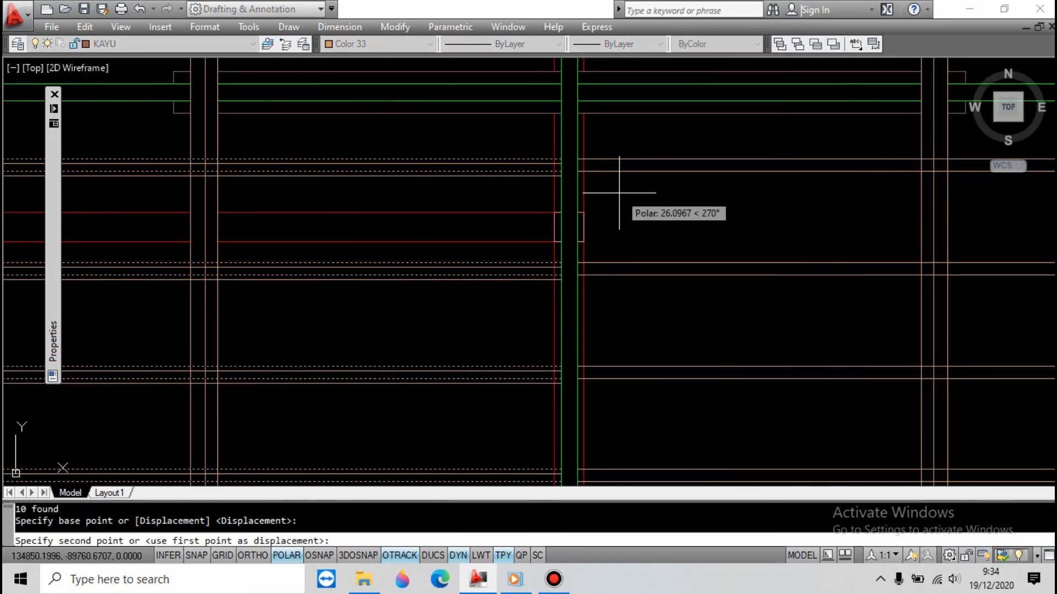
type("40")
key("Return")
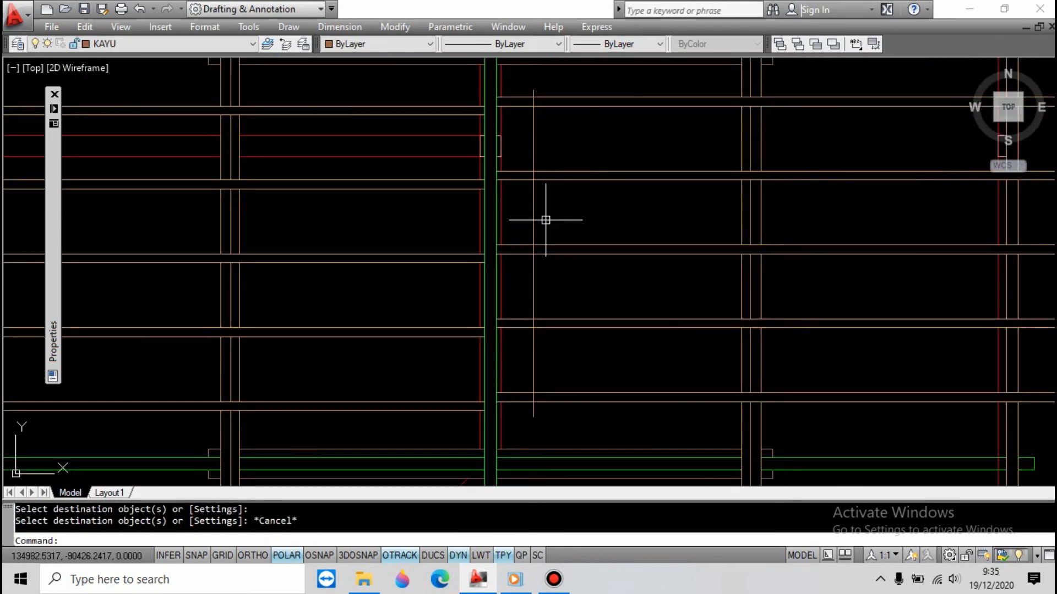
Offset the vertical batten line repeatedly eastward across the east rafters at 200 spacing
type("m200")
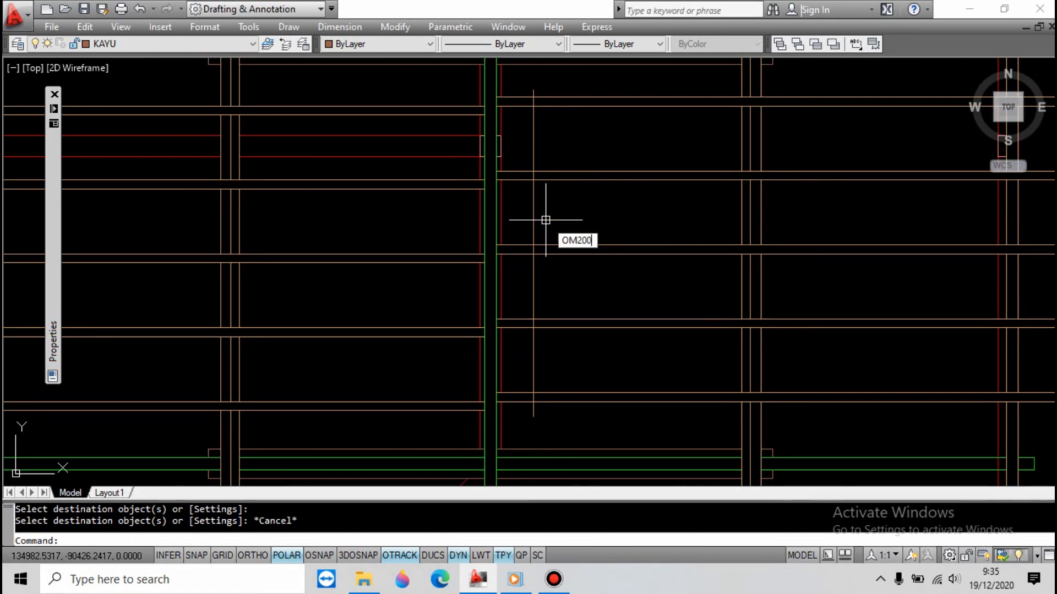
key("Return")
left_click(534, 220)
left_click(567, 224)
left_click(604, 224)
left_click(610, 225)
left_click(630, 227)
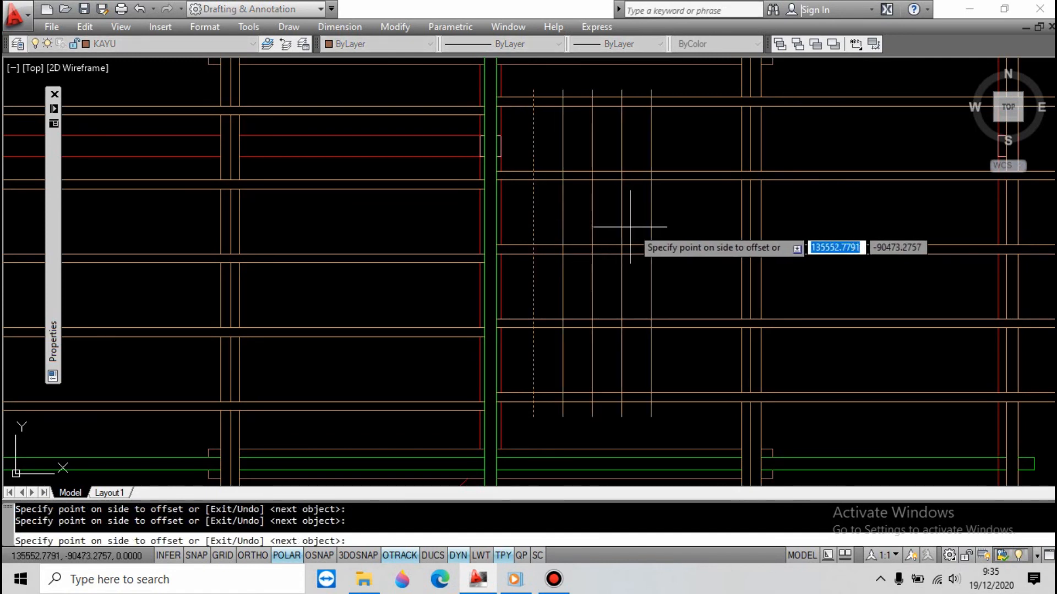
left_click(659, 226)
left_click(689, 227)
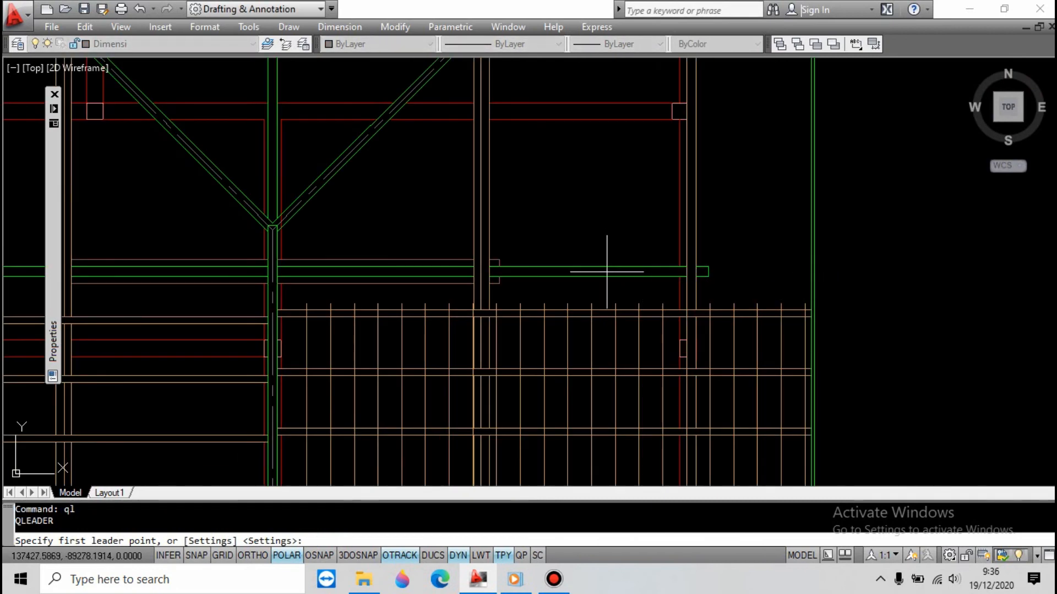
Move the Kuda-kuda 8/12 label up and west so it sits on its leader line
scroll(607, 216, "down", 2)
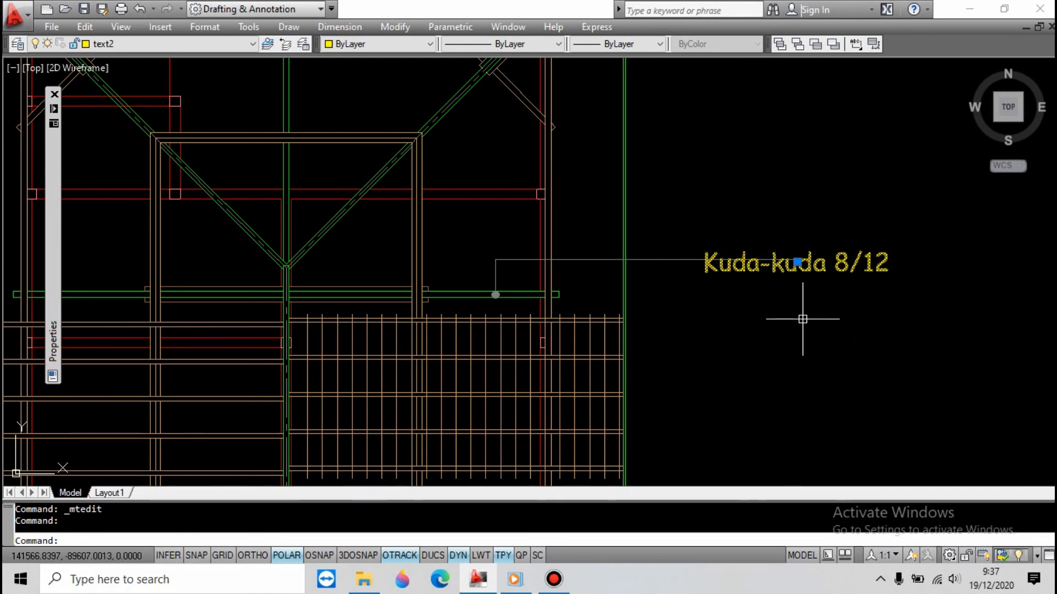
key("m")
key("Return")
left_click(802, 319)
left_click(763, 327)
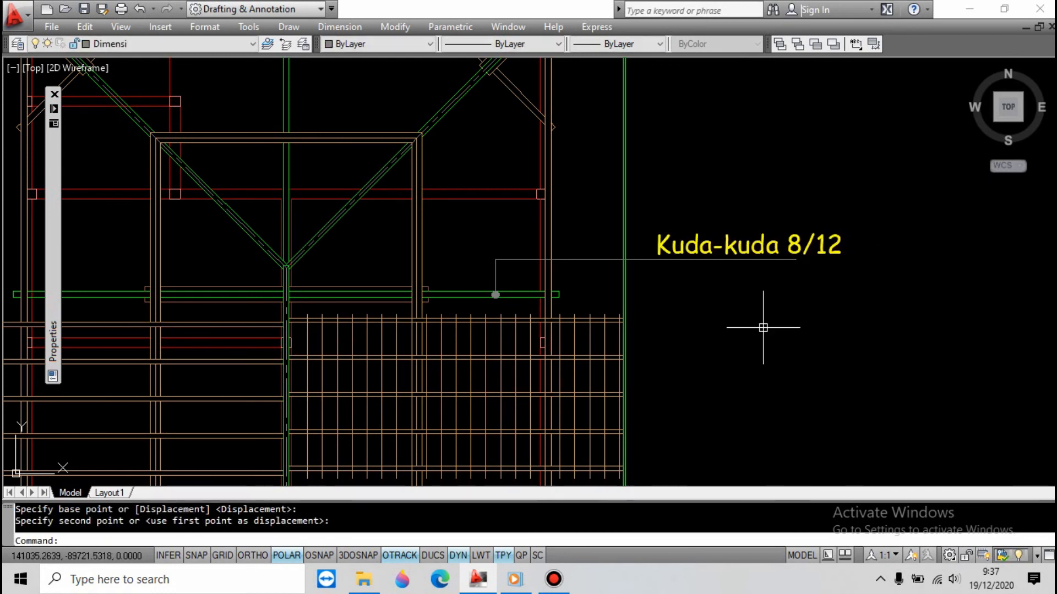
Stretch the truss leader's end east until it underlines the whole Kuda-kuda 8/12 label
left_click(845, 193)
left_click(775, 290)
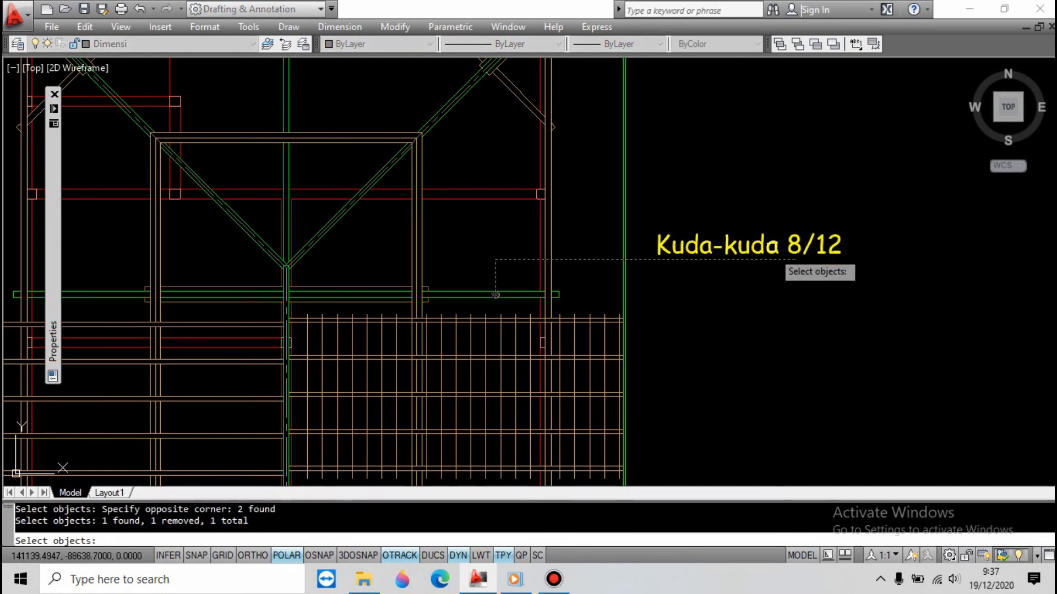
key("Return")
left_click(780, 277)
left_click(822, 278)
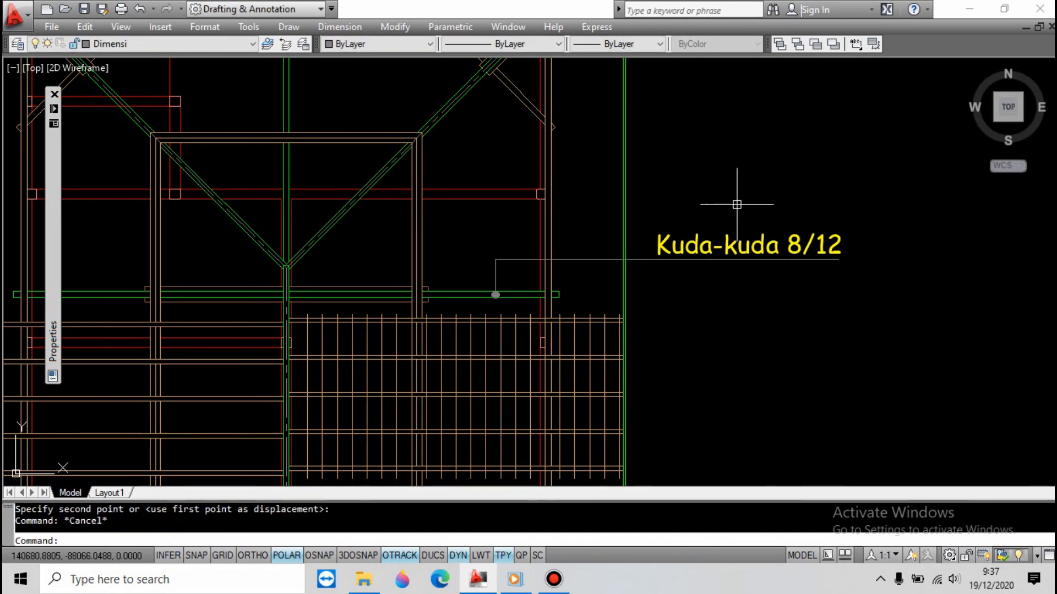
Finish editing the nok 8/12 label and move it about 240 units south along the ridge
scroll(737, 205, "down", 2)
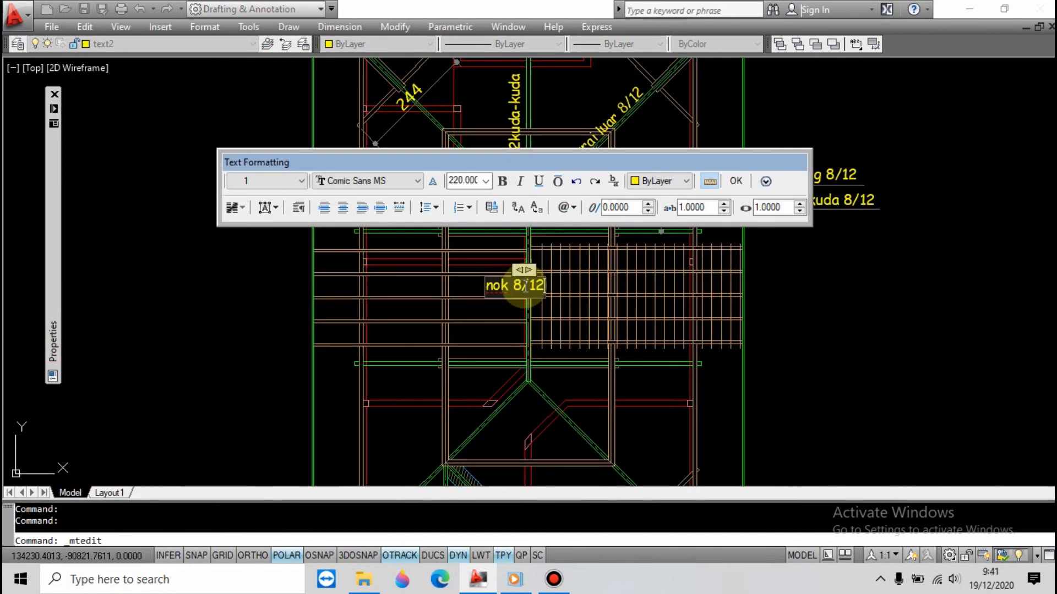
key("Escape")
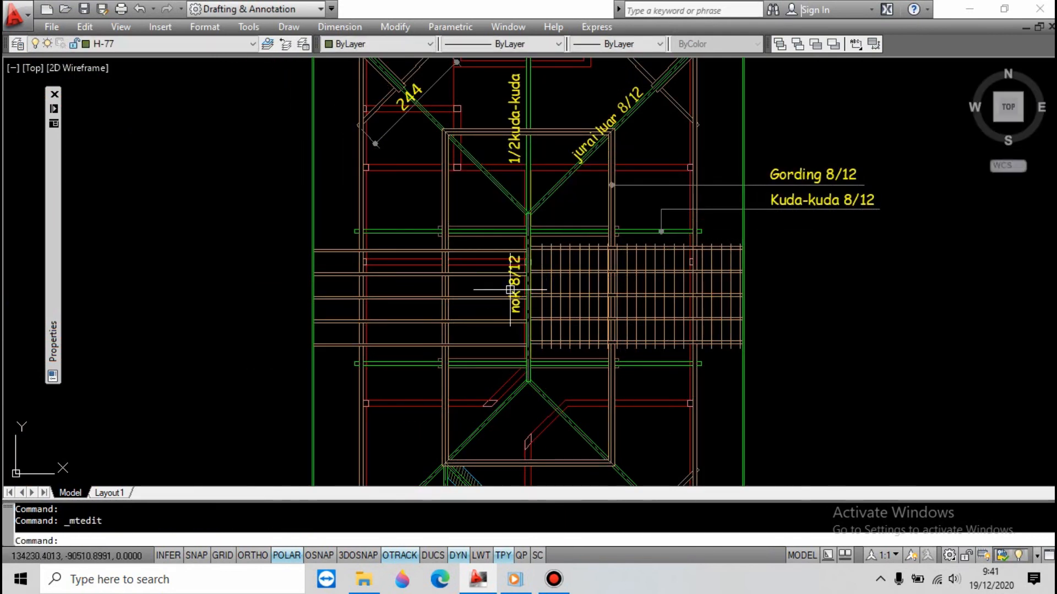
scroll(430, 308, "up", 2)
type("m")
key("space")
left_click(522, 298)
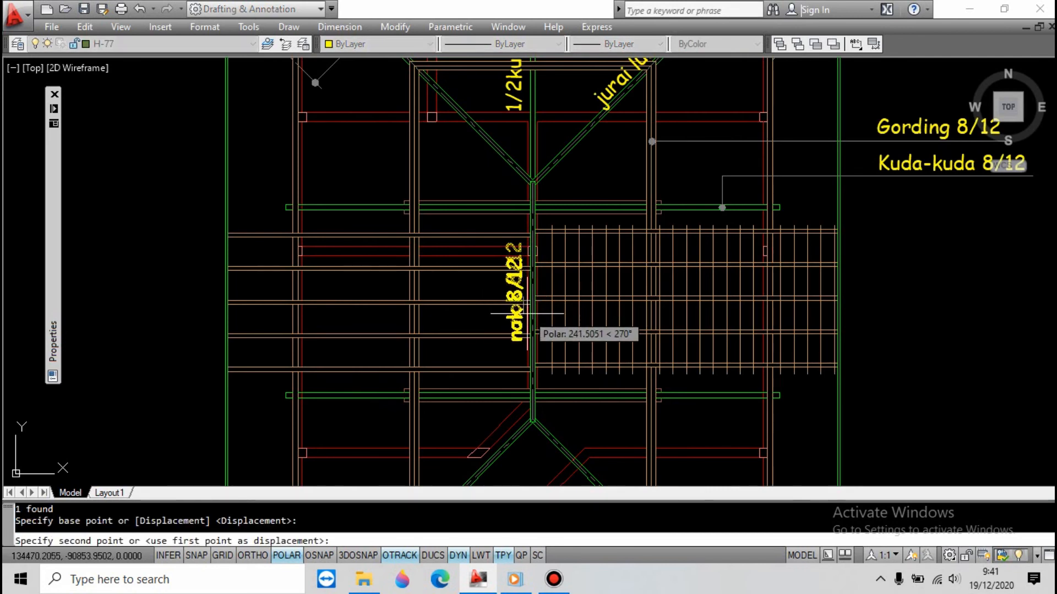
key("Escape")
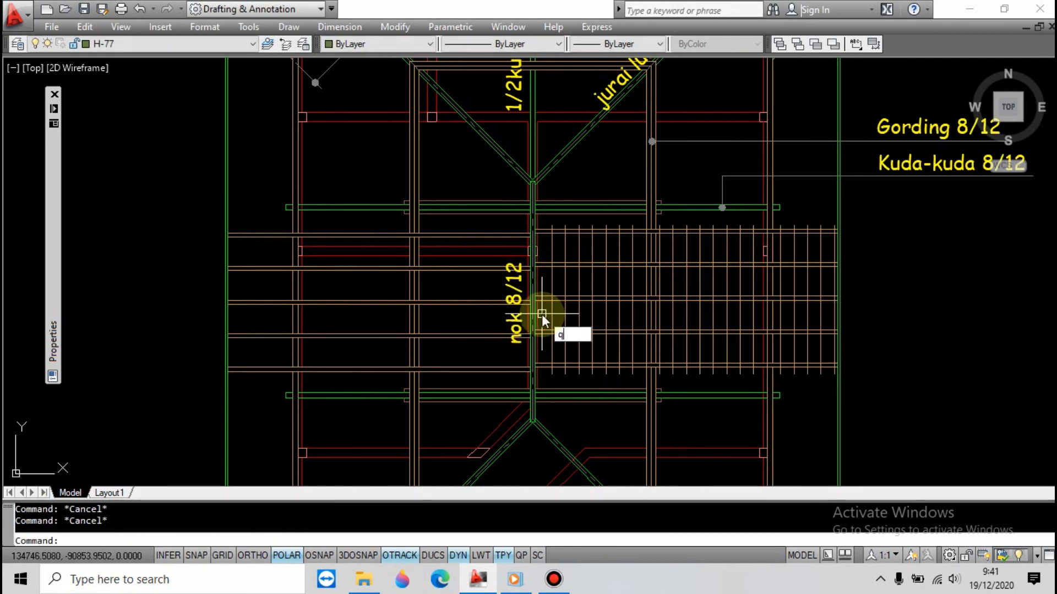
Draw a text-free leader from the southernmost west rafter up and west past the eave
key("space")
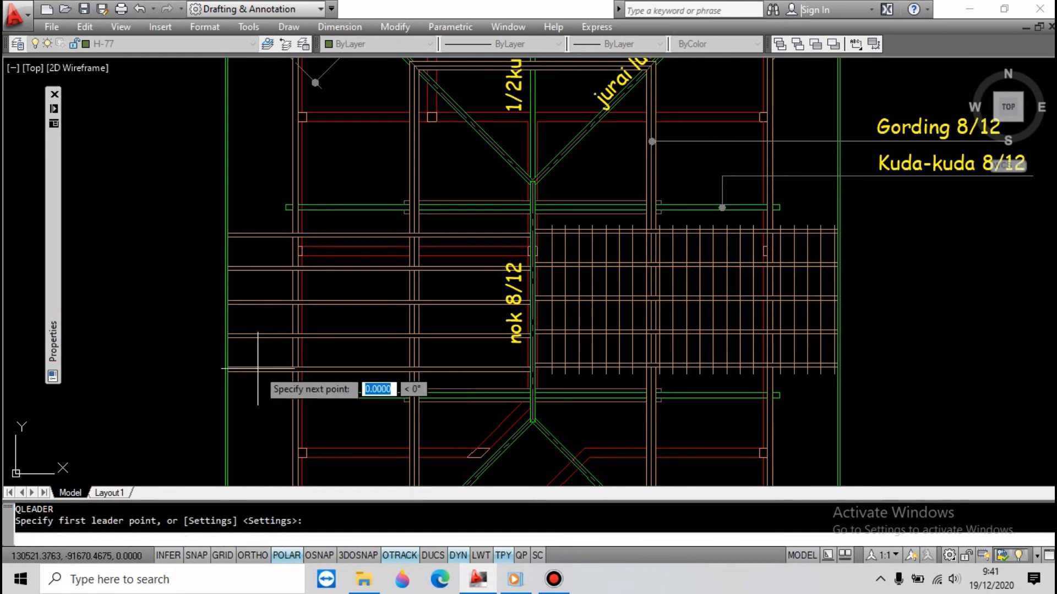
key("space")
key("Escape")
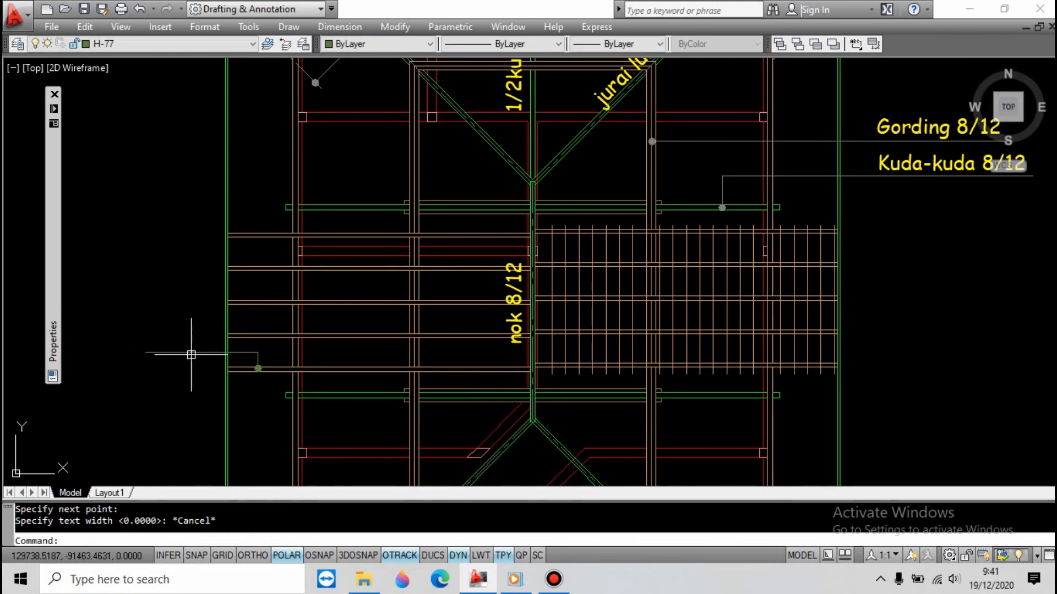
Match the new west leader's properties to those of the Kuda-kuda 8/12 leader
scroll(677, 331, "down", 2)
left_click(738, 235)
left_click(723, 256)
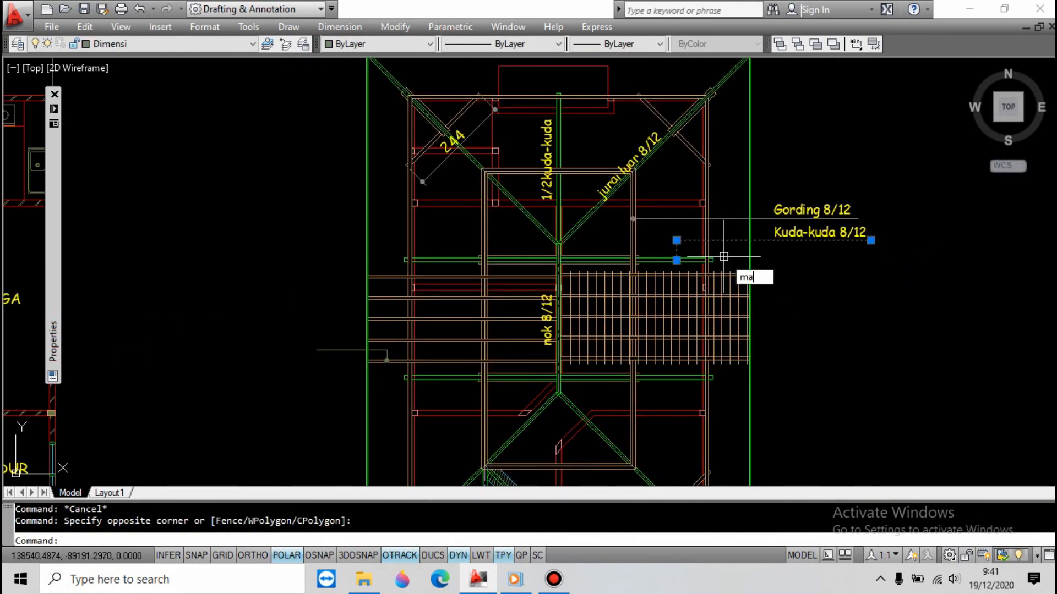
type("ma")
key("space")
key("Escape")
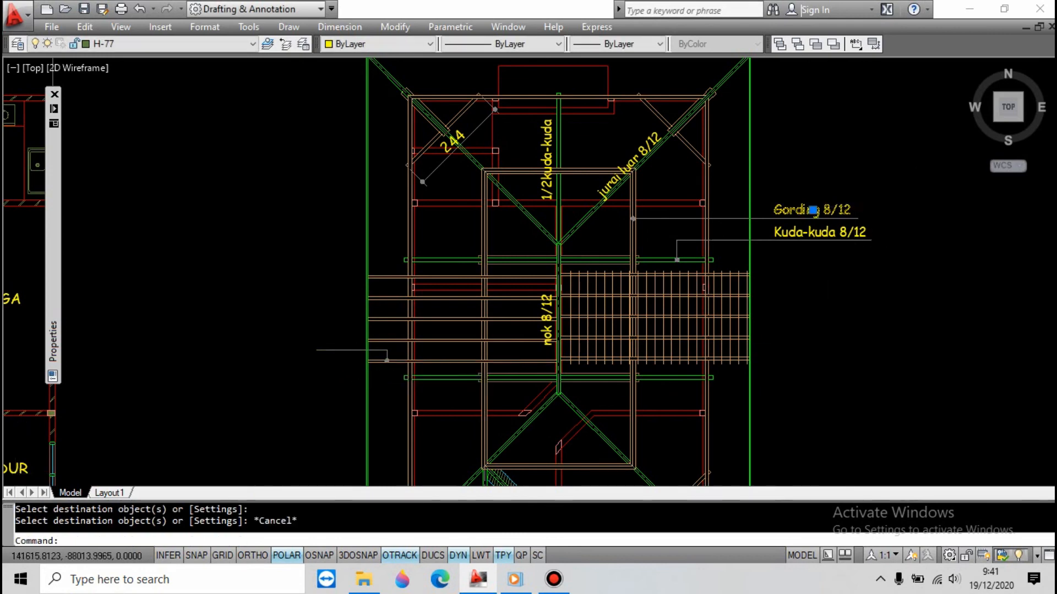
Copy the Gording 8/12 label onto the west rafter leader and change the copy's text to usuk 5/7
left_click(852, 217)
scroll(345, 353, "up", 3)
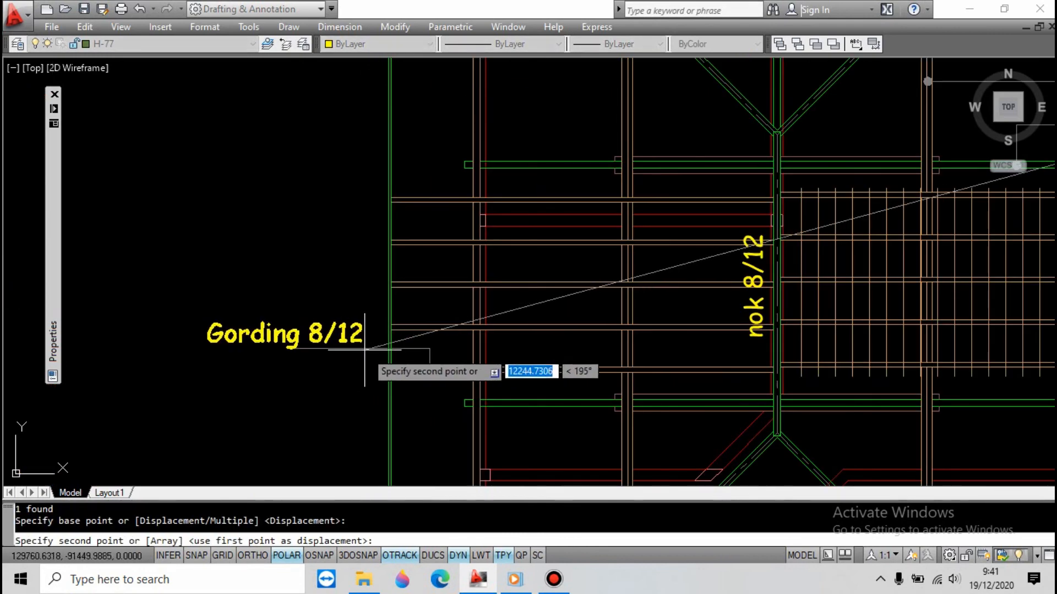
left_click(371, 353)
key("Return")
double_click(357, 341)
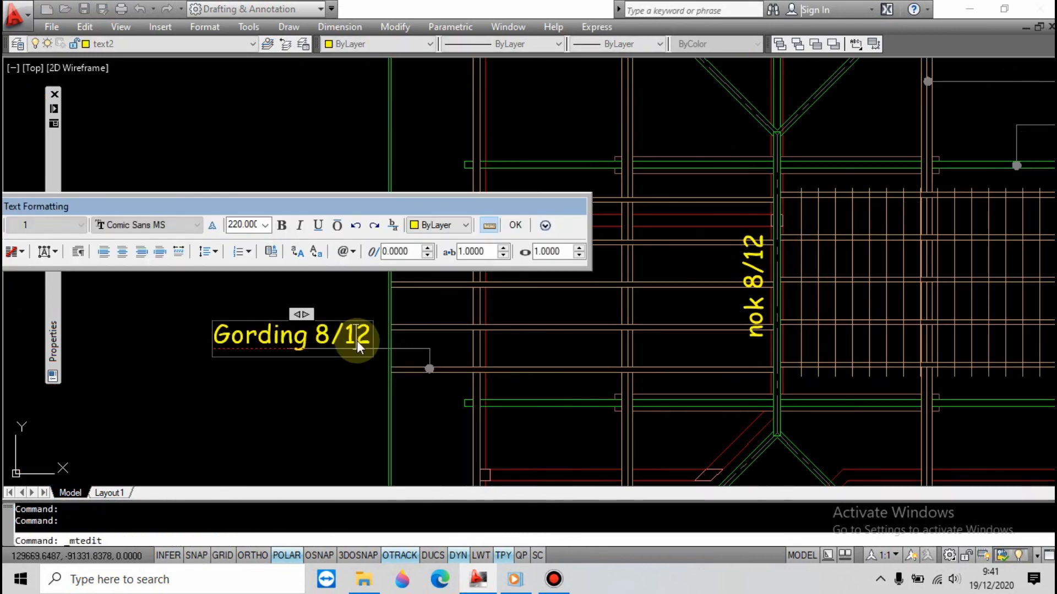
type("usuk")
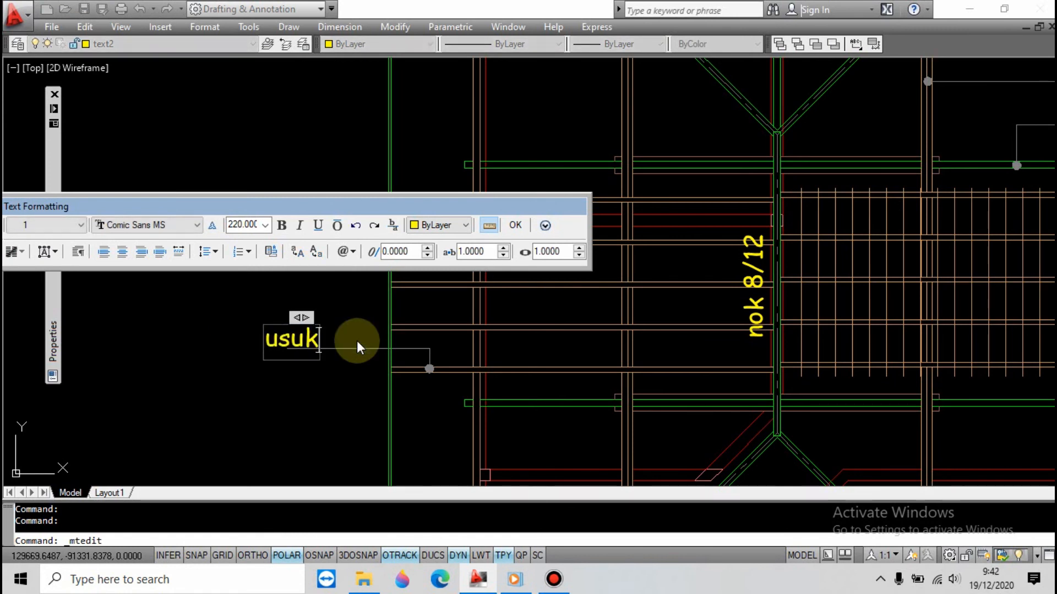
type(" 5/7")
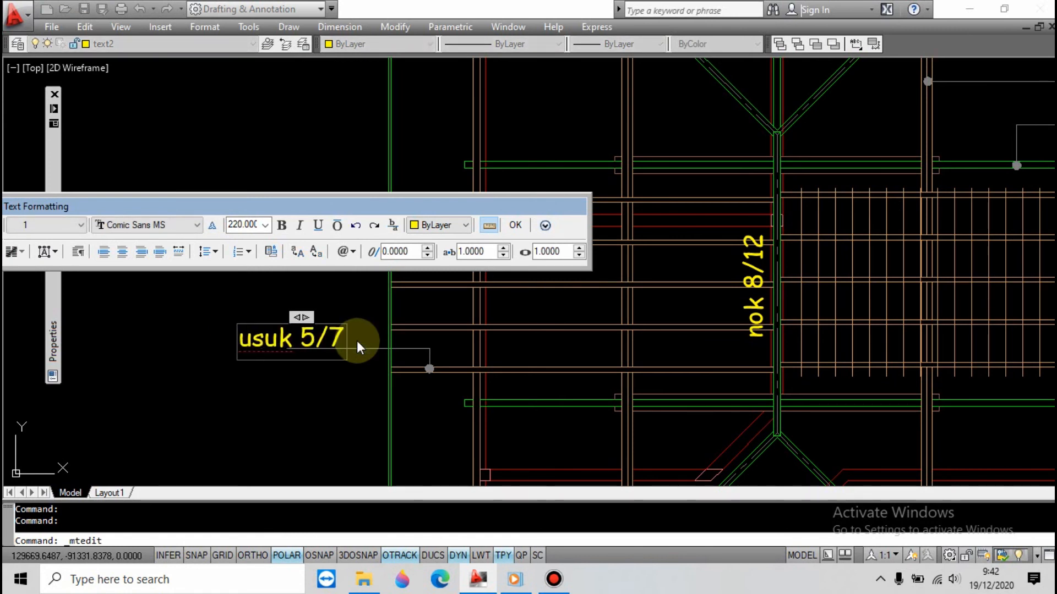
left_click(356, 378)
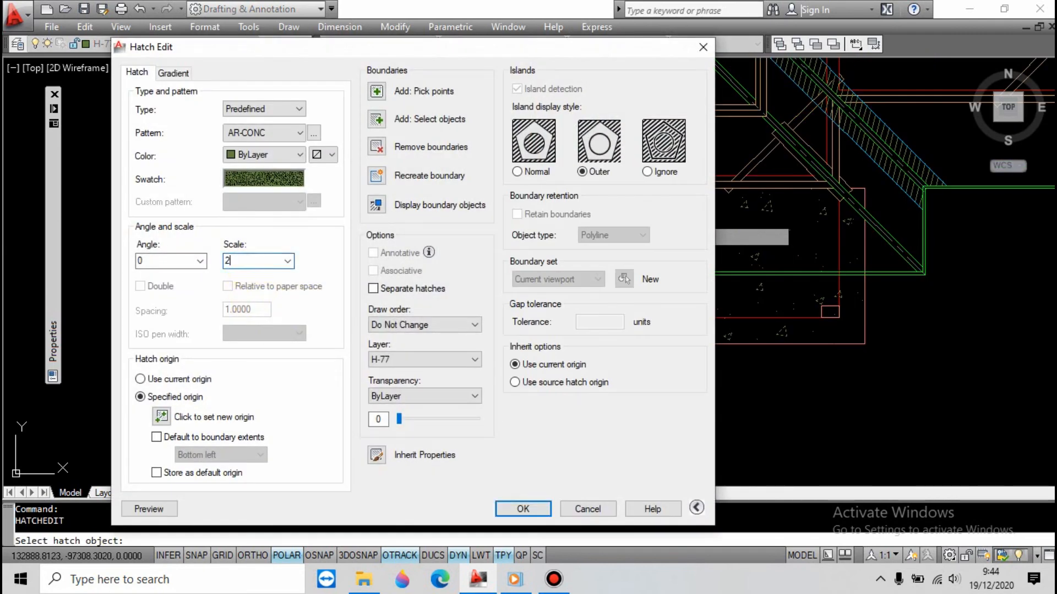
Set the scale of the AR-CONC hatch on the front concrete slab to 2
key("Return")
key("Escape")
scroll(465, 300, "down", 2)
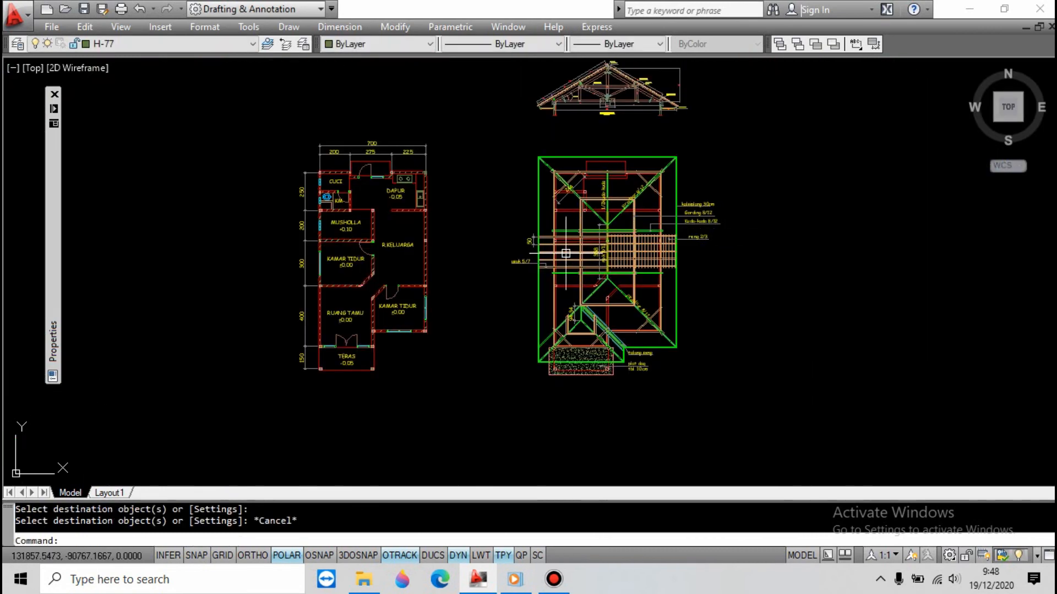
Add a vertical linear dimension from the roof's southwest eave corner up to the front wall line, placed west of the eave
key("Return")
scroll(548, 352, "up", 5)
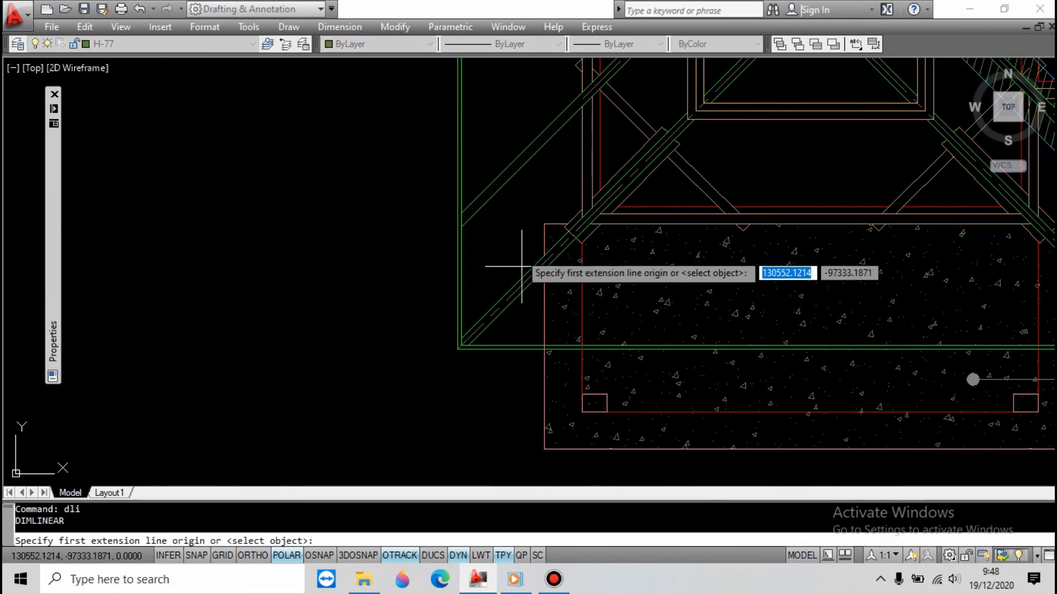
right_click(511, 189, "shift")
left_click(550, 298)
scroll(510, 323, "up", 8)
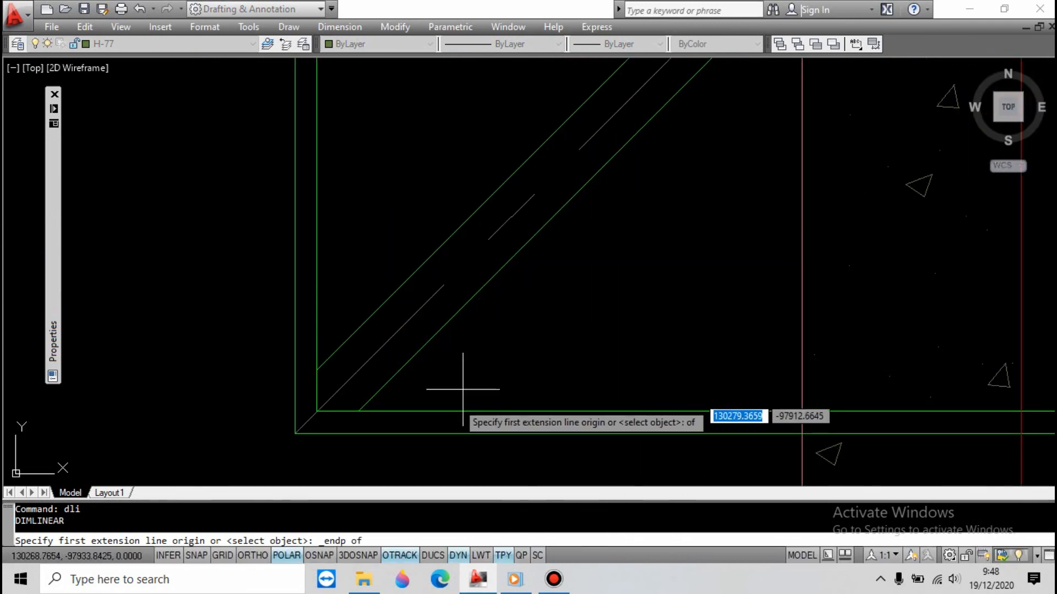
left_click(444, 435)
scroll(578, 405, "down", 6)
scroll(633, 245, "up", 3)
right_click(708, 165, "shift")
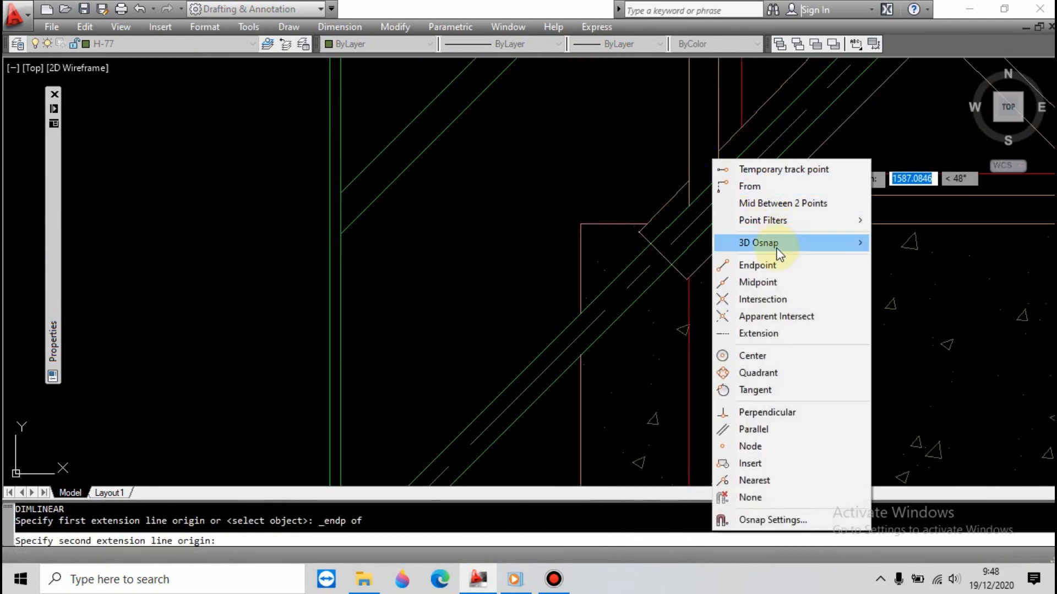
left_click(771, 267)
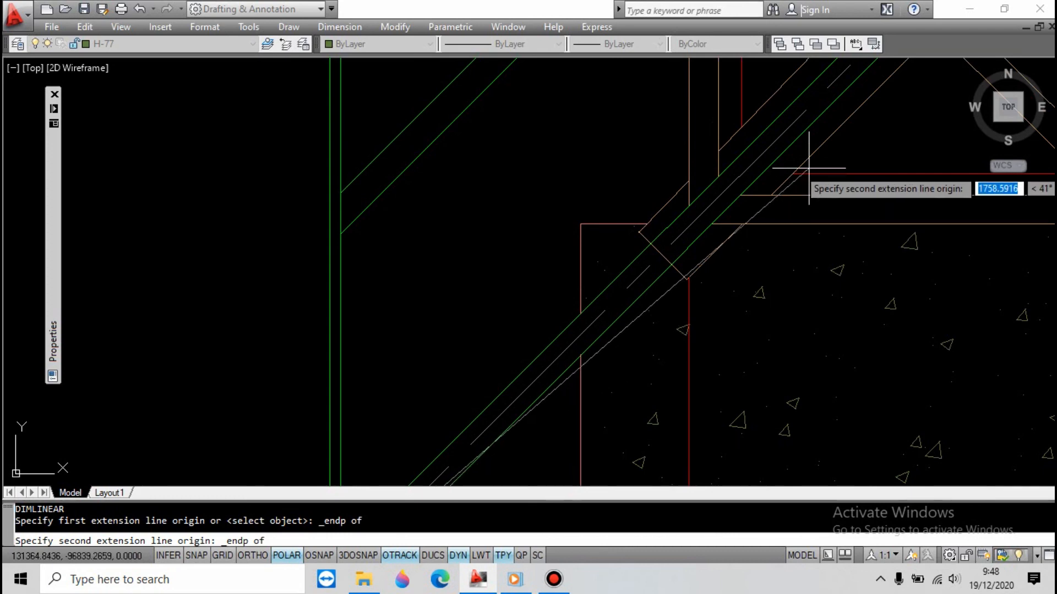
left_click(793, 179)
scroll(793, 221, "down", 3)
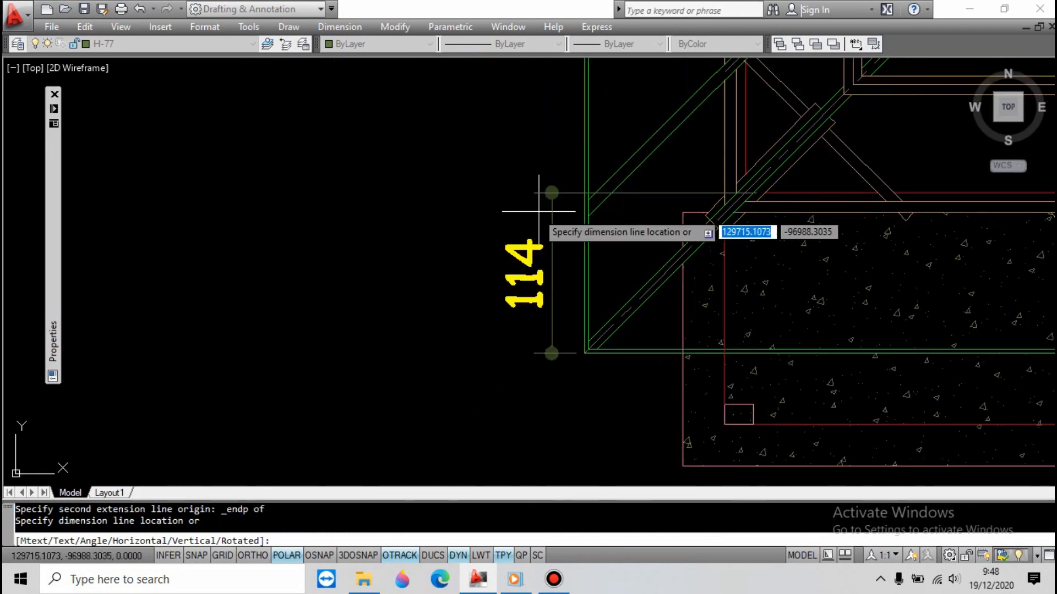
left_click(497, 209)
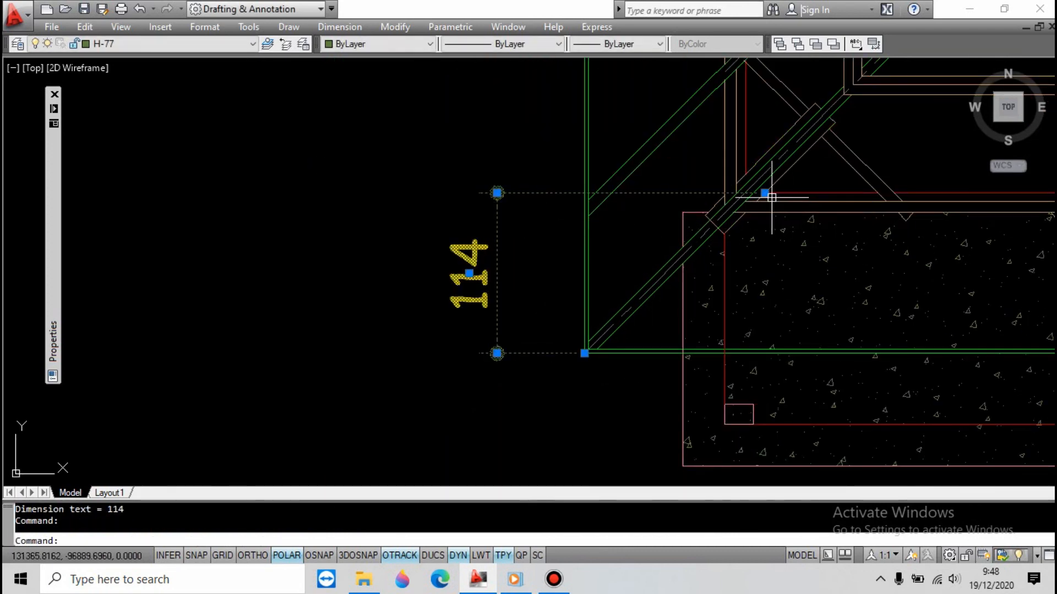
Move the dimension's upper extension origin from the wall line to the endpoint at the concrete slab's north edge beside the hip timber
scroll(754, 194, "up", 3)
right_click(741, 207, "shift")
left_click(774, 292)
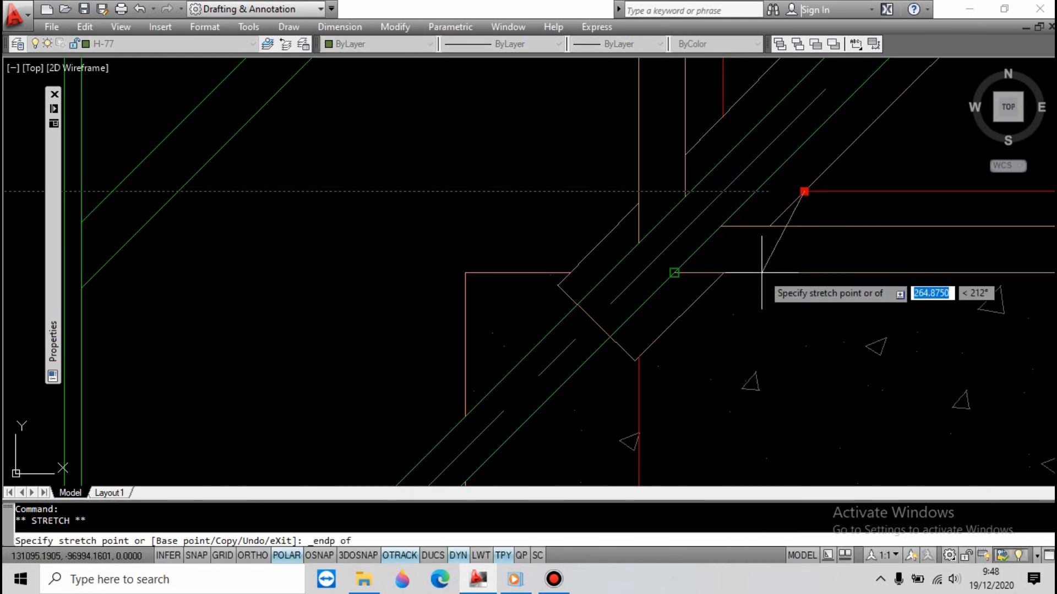
left_click(694, 292)
scroll(710, 313, "down", 4)
key("Escape")
key("Escape")
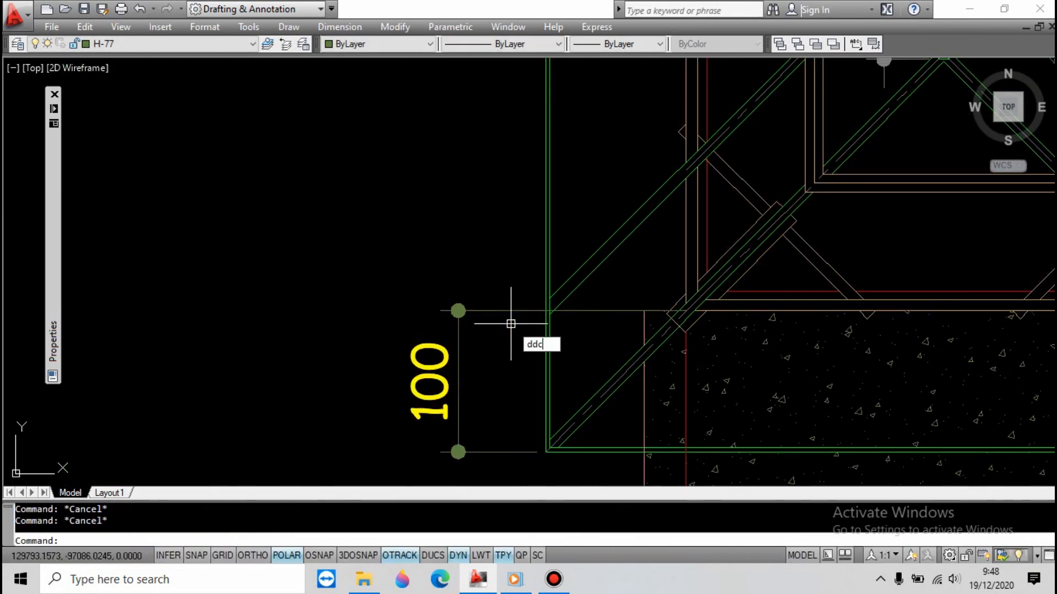
Continue the dimension chain northward along the roof's west side from the front eave dimension
key("Return")
scroll(512, 308, "down", 6)
scroll(532, 140, "up", 3)
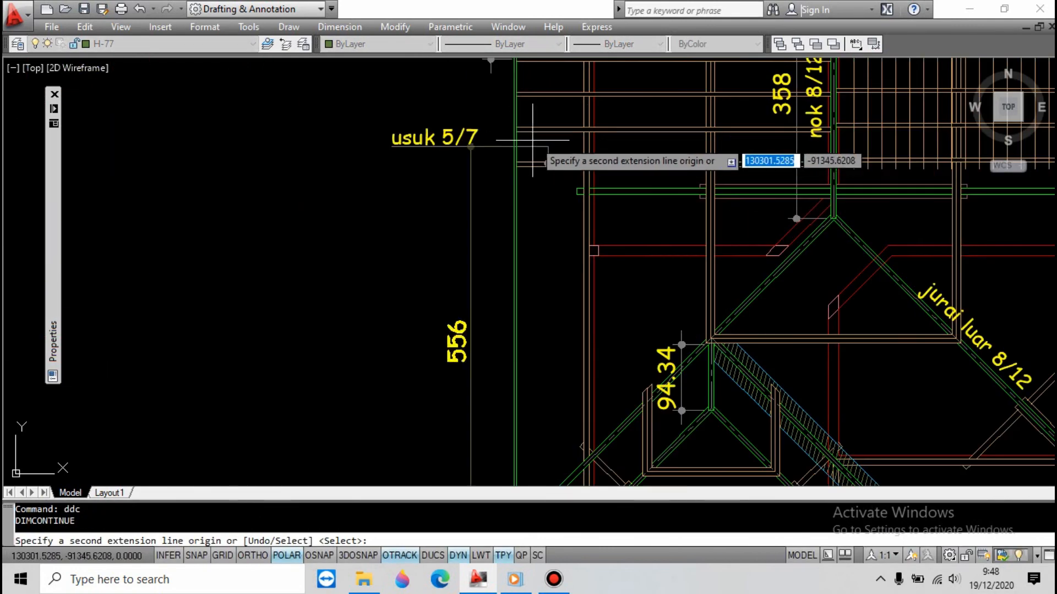
right_click(650, 159, "shift")
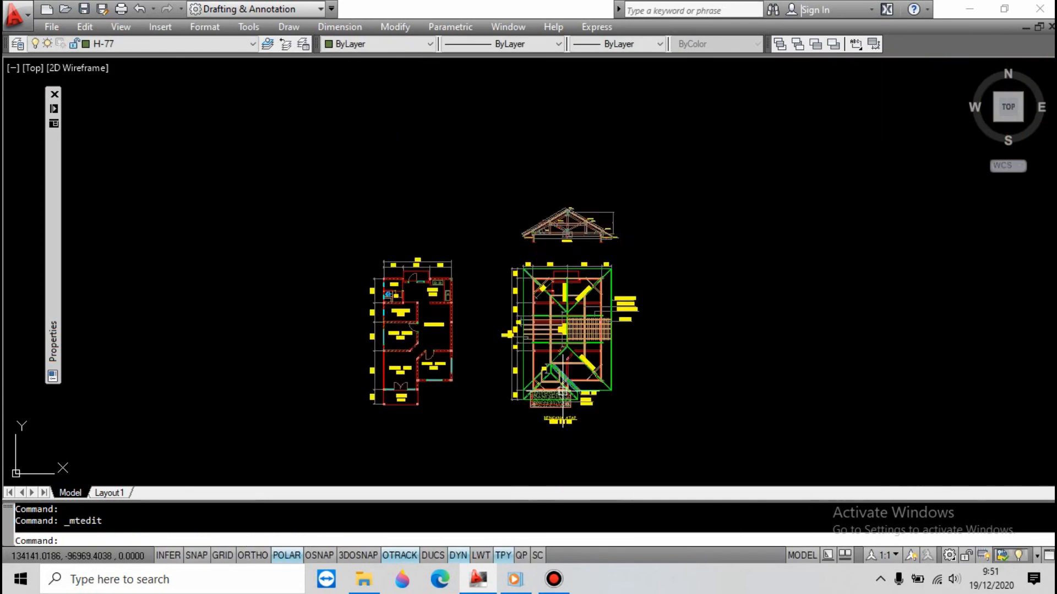
Make text3 the current layer and move the RENCANA ATAP title with its SKALA 1 : 100 line onto it
key("Escape")
key("Escape")
scroll(562, 392, "up", 3)
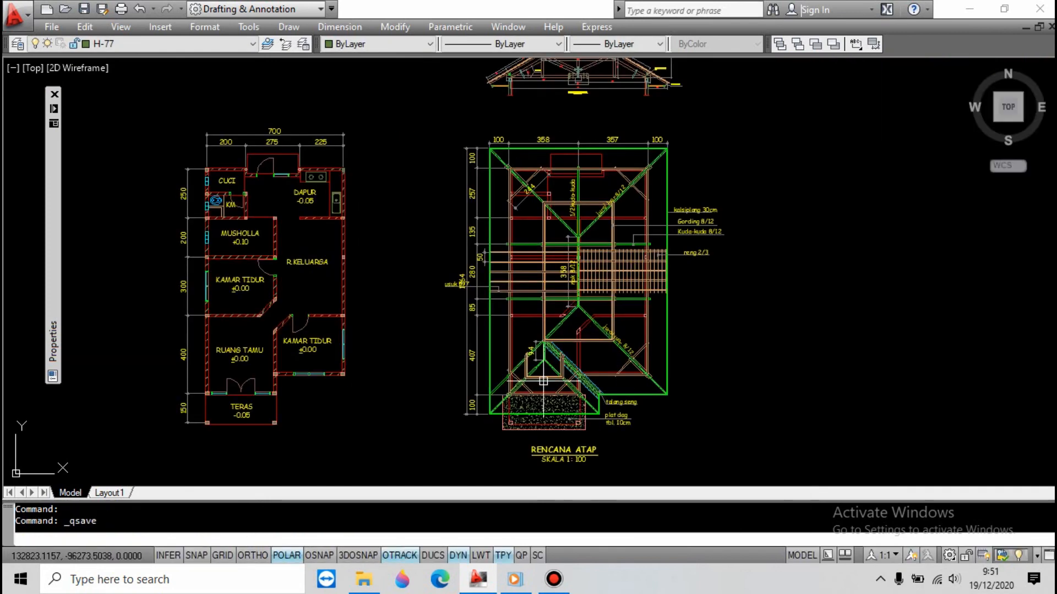
type("T3")
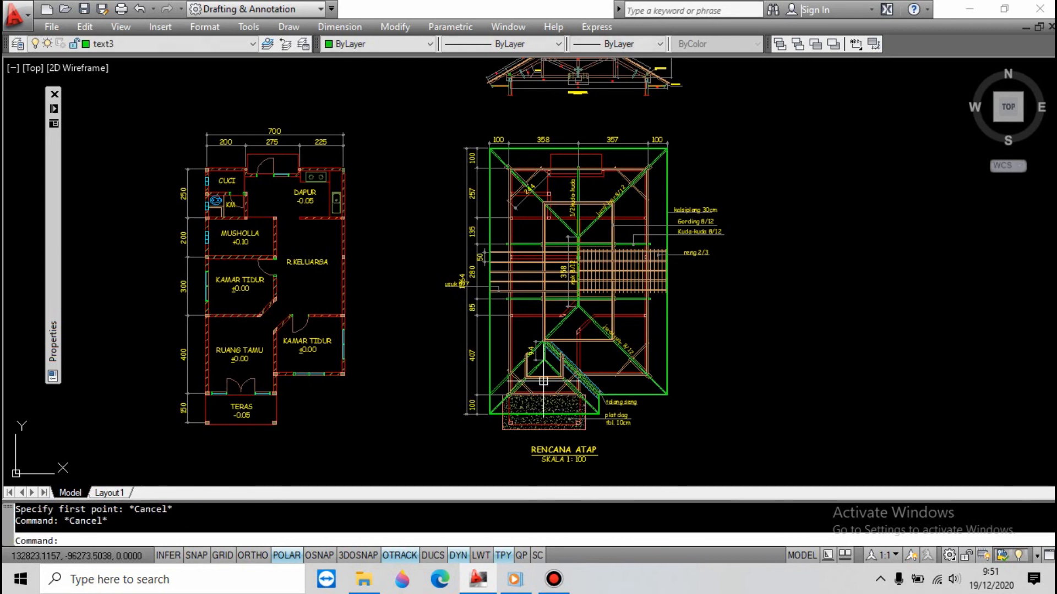
type("C")
key("space")
left_click(569, 451)
key("space")
key("Escape")
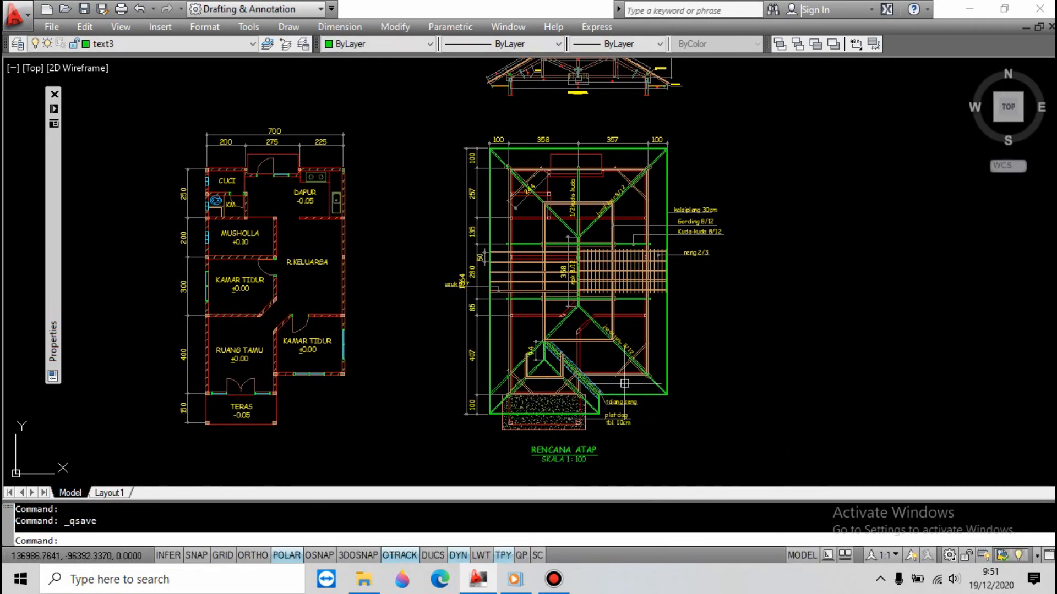
Examine the roof plan's labels, dimensions and framing from the front slab to the rear eave and back
scroll(576, 153, "up", 3)
scroll(575, 248, "down", 3)
scroll(576, 332, "up", 4)
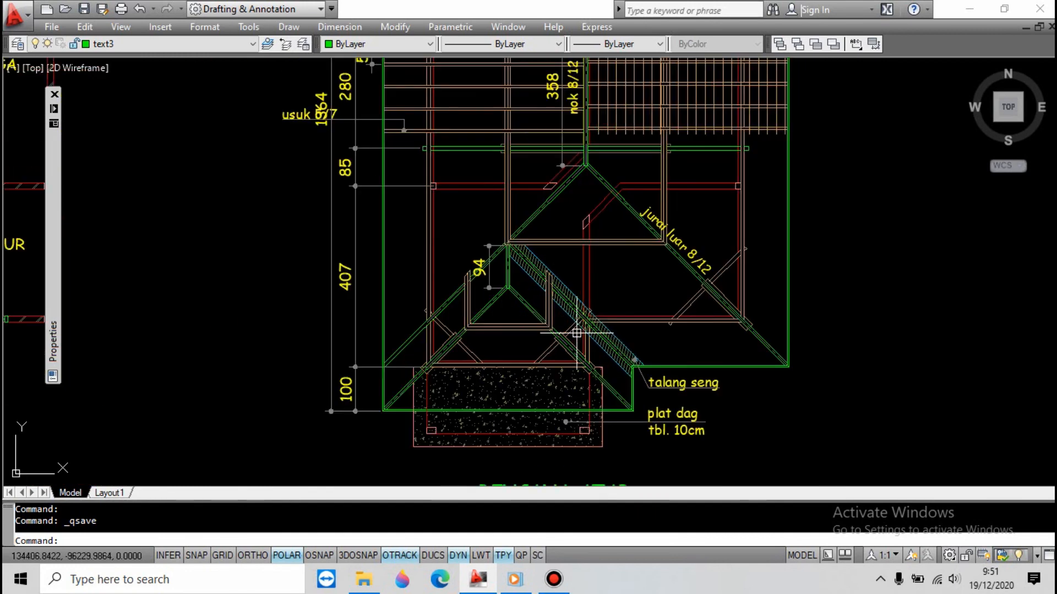
scroll(576, 332, "up", 2)
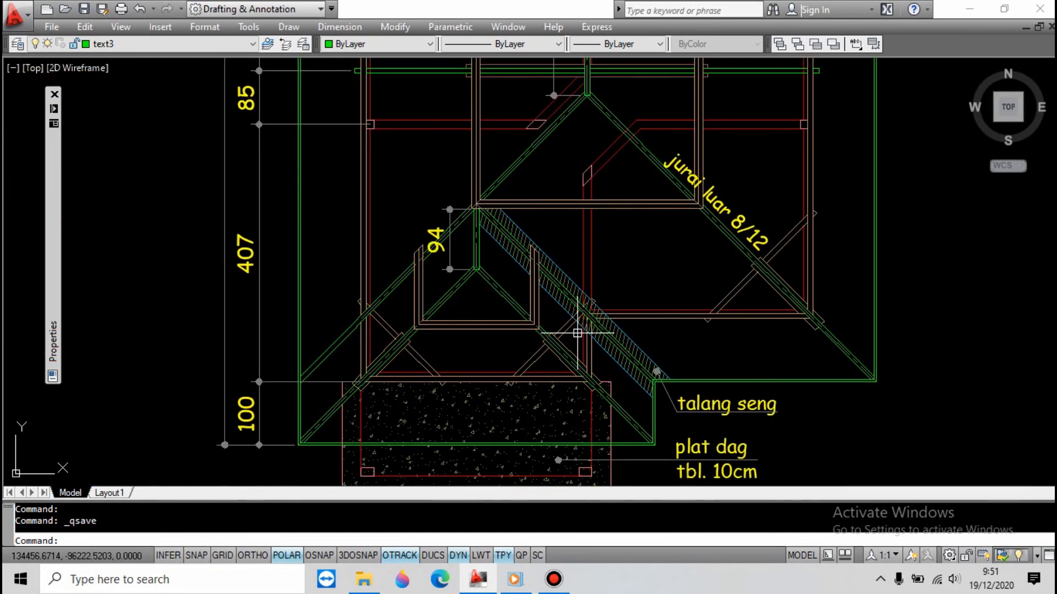
mouse_move(713, 427)
left_mouse_down()
mouse_move(715, 283)
mouse_move(703, 394)
left_mouse_up()
left_click_drag(738, 196, 735, 303)
mouse_move(753, 178)
left_mouse_down()
mouse_move(748, 234)
mouse_move(762, 291)
left_mouse_up()
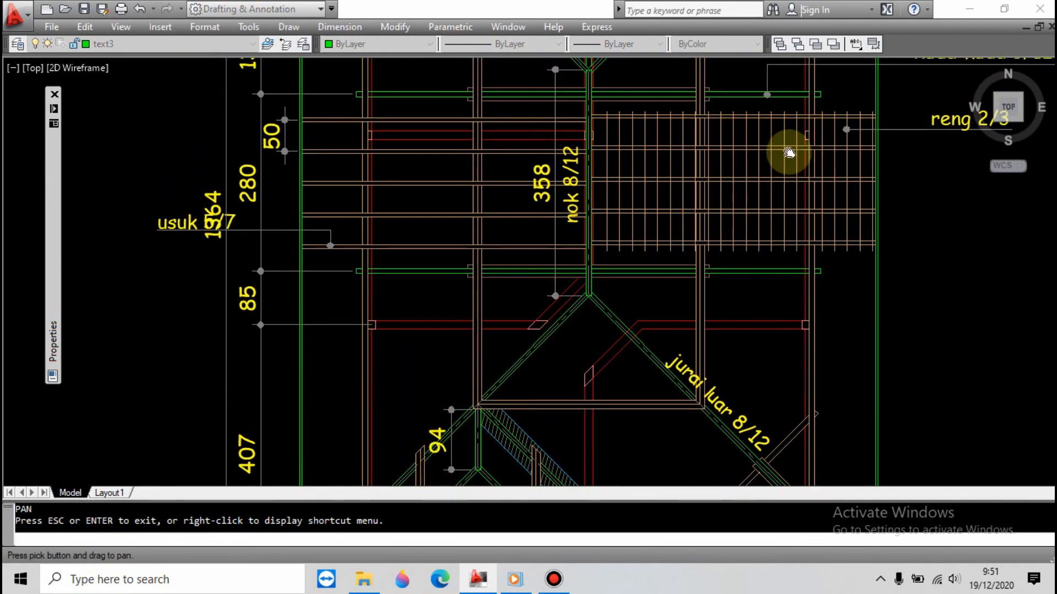
mouse_move(787, 153)
left_mouse_down()
mouse_move(762, 330)
mouse_move(755, 236)
mouse_move(758, 288)
left_mouse_up()
mouse_move(771, 141)
left_mouse_down()
mouse_move(771, 235)
mouse_move(773, 129)
left_mouse_up()
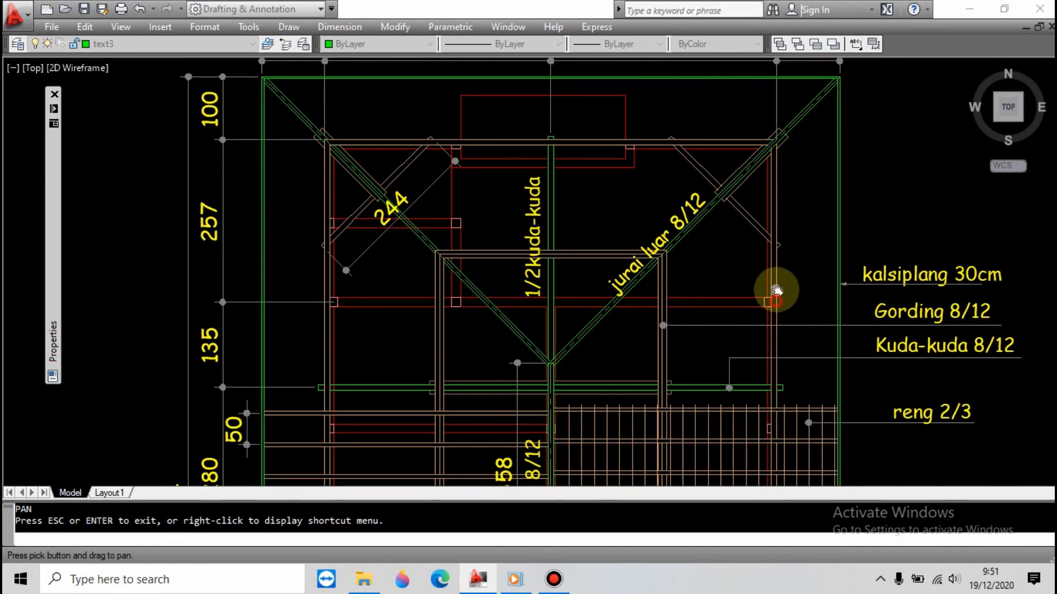
left_click_drag(776, 290, 771, 160)
left_click_drag(764, 314, 764, 213)
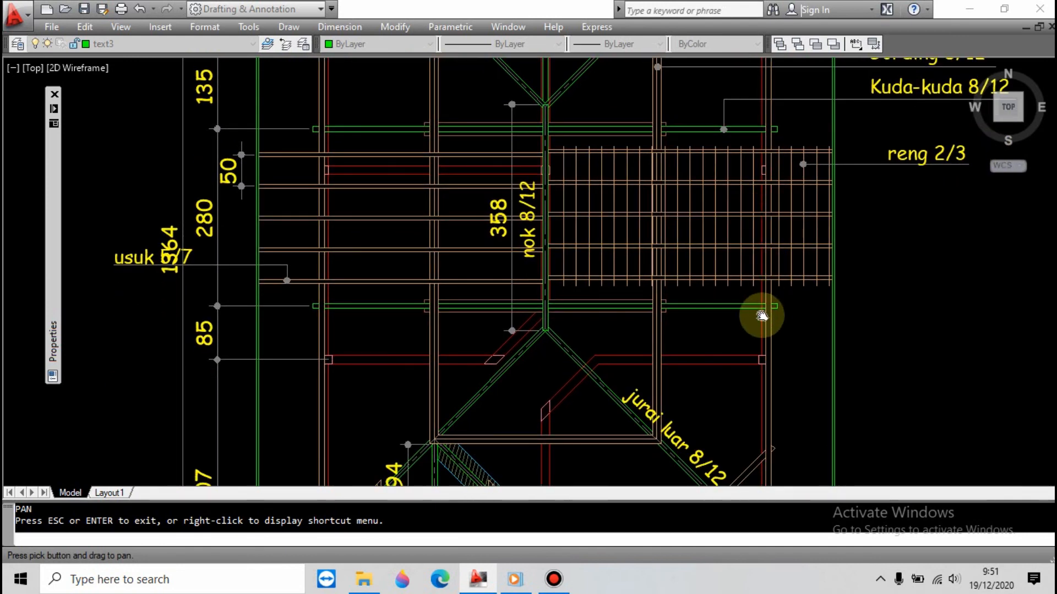
left_click_drag(762, 316, 759, 250)
left_click_drag(760, 297, 760, 266)
left_click_drag(760, 326, 760, 285)
left_click_drag(763, 367, 760, 201)
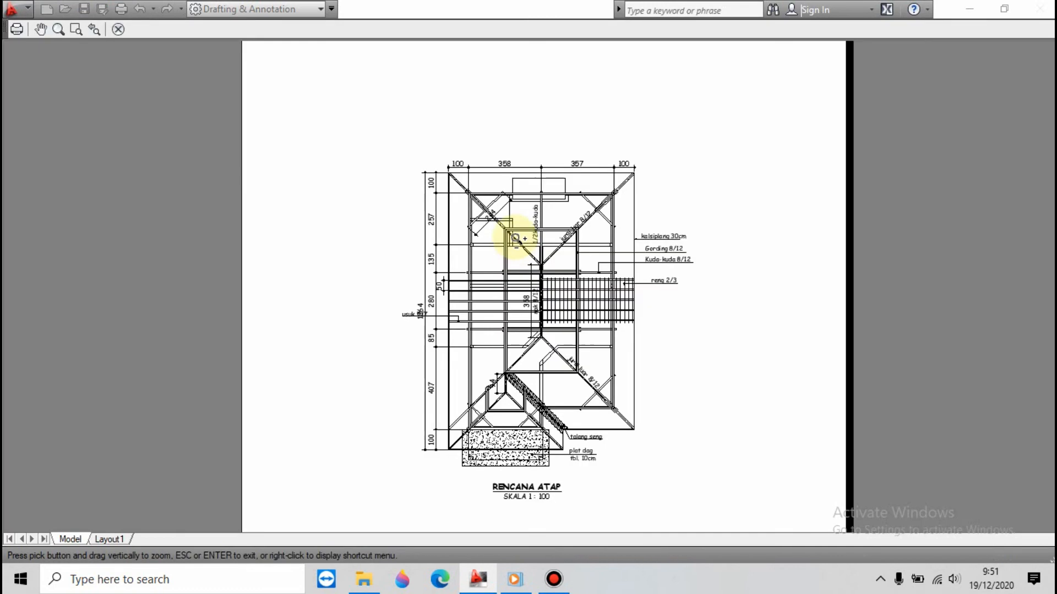
Inspect the plot preview of the roof plan from the rear eave down to the RENCANA ATAP title
left_click_drag(512, 231, 500, 203)
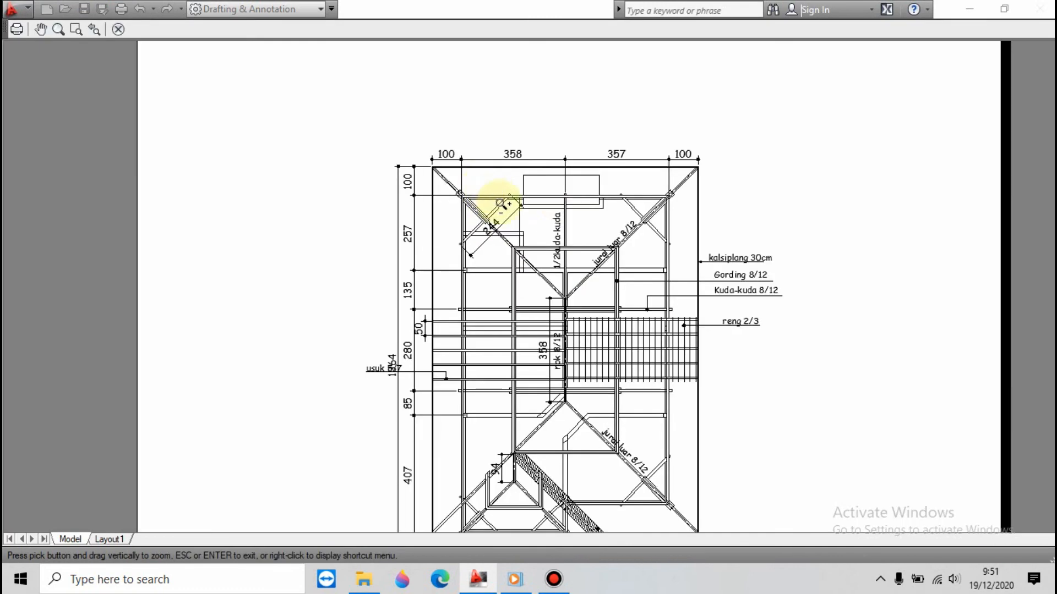
scroll(585, 303, "up", 2)
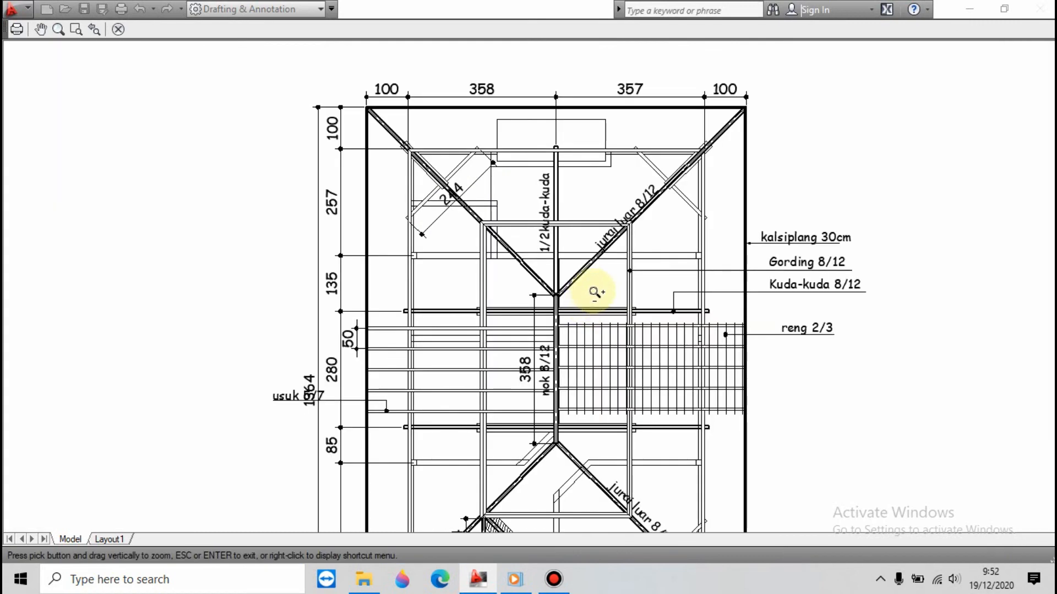
left_click(40, 30)
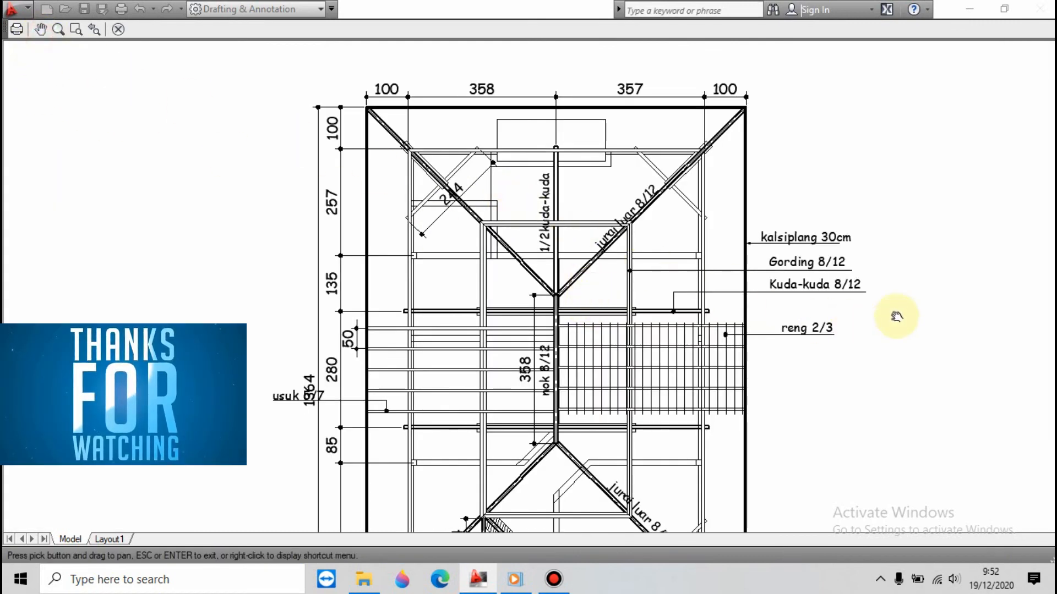
left_click_drag(951, 318, 945, 67)
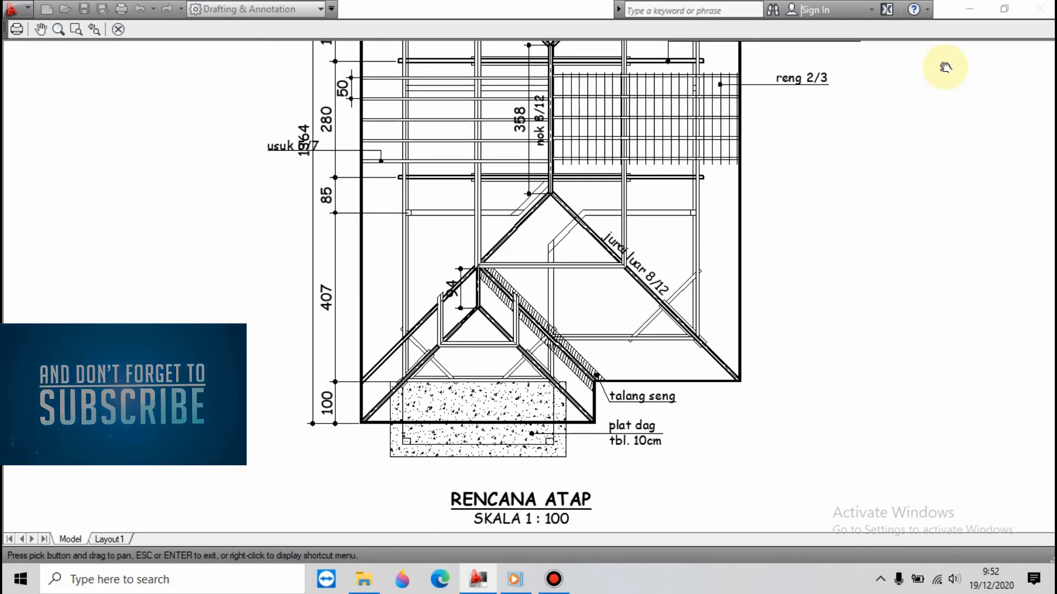